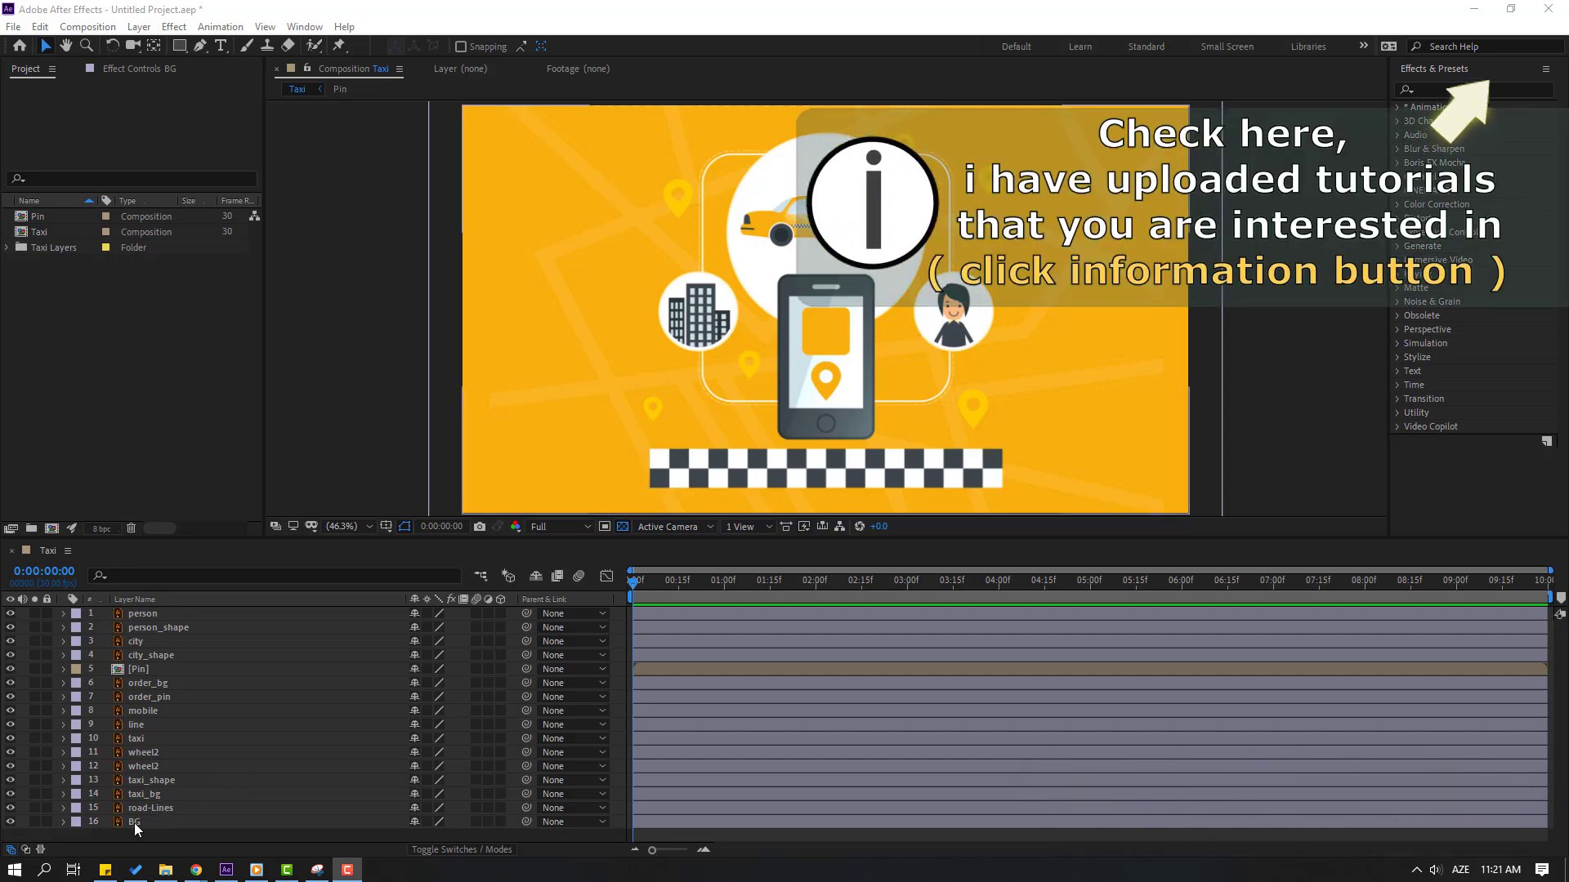
- Check the BG layer's visibility, then lock both the BG and road-Lines layers
left_click(133, 823)
left_click(10, 821)
left_click(10, 821)
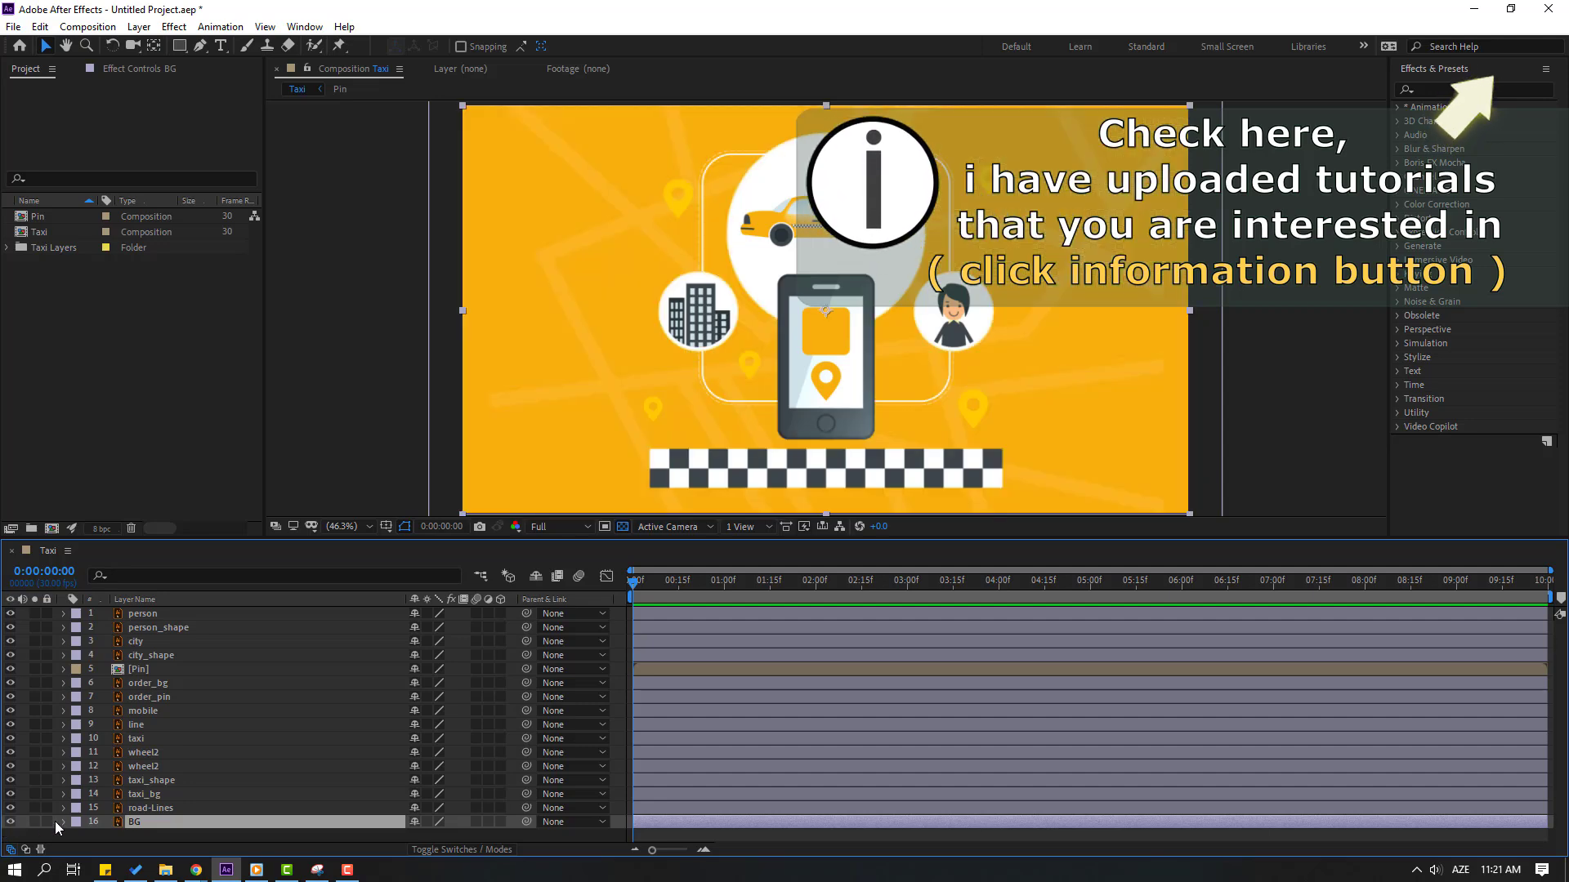
left_click(46, 821)
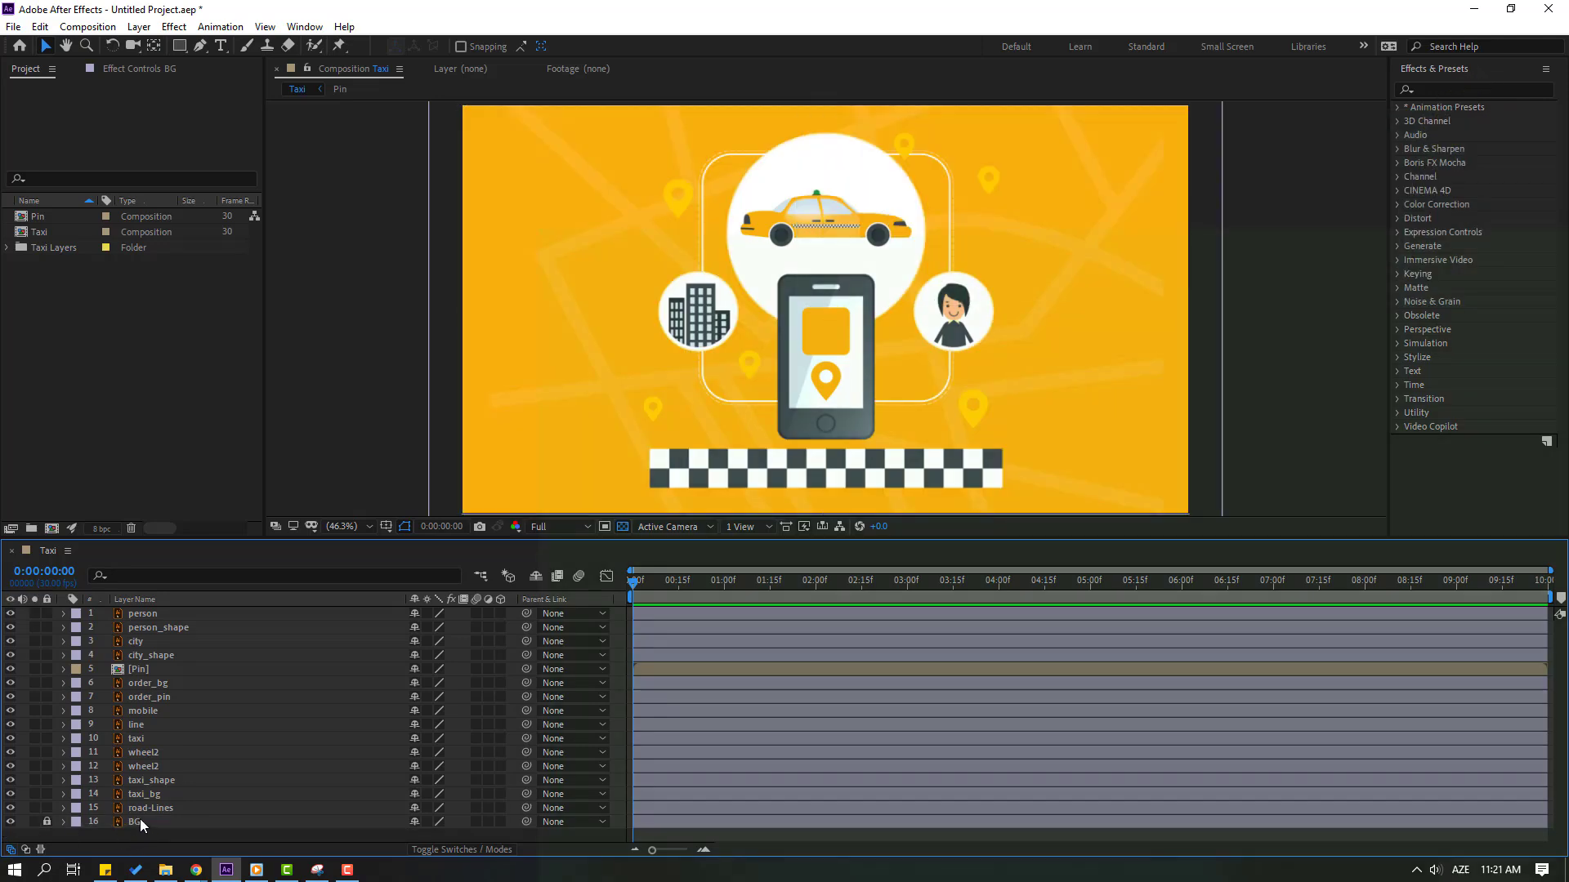
left_click(140, 809)
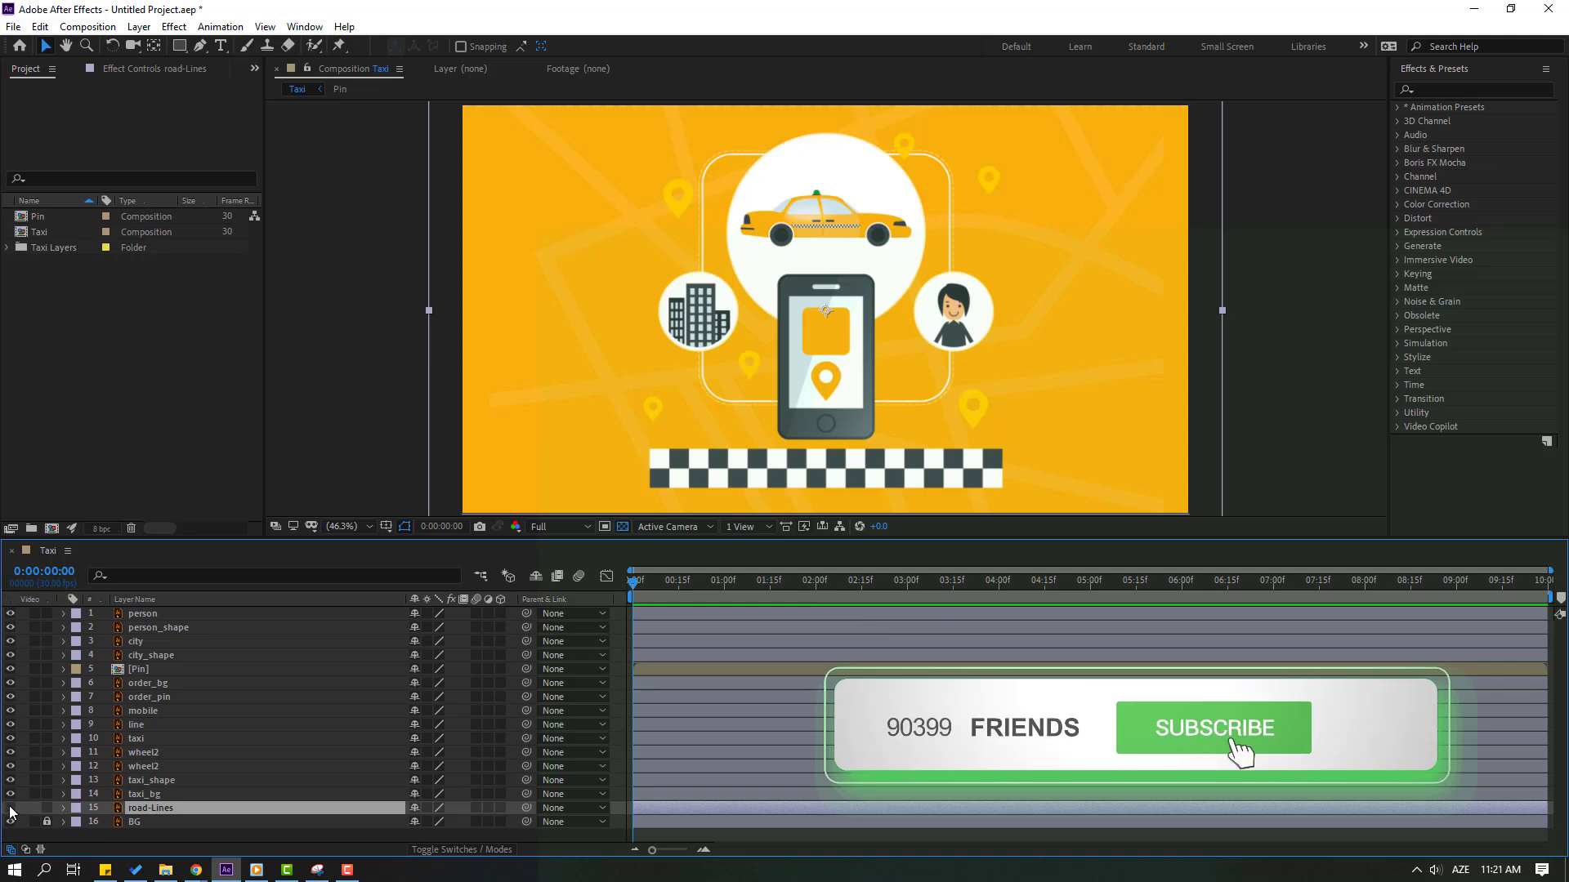
left_click(46, 808)
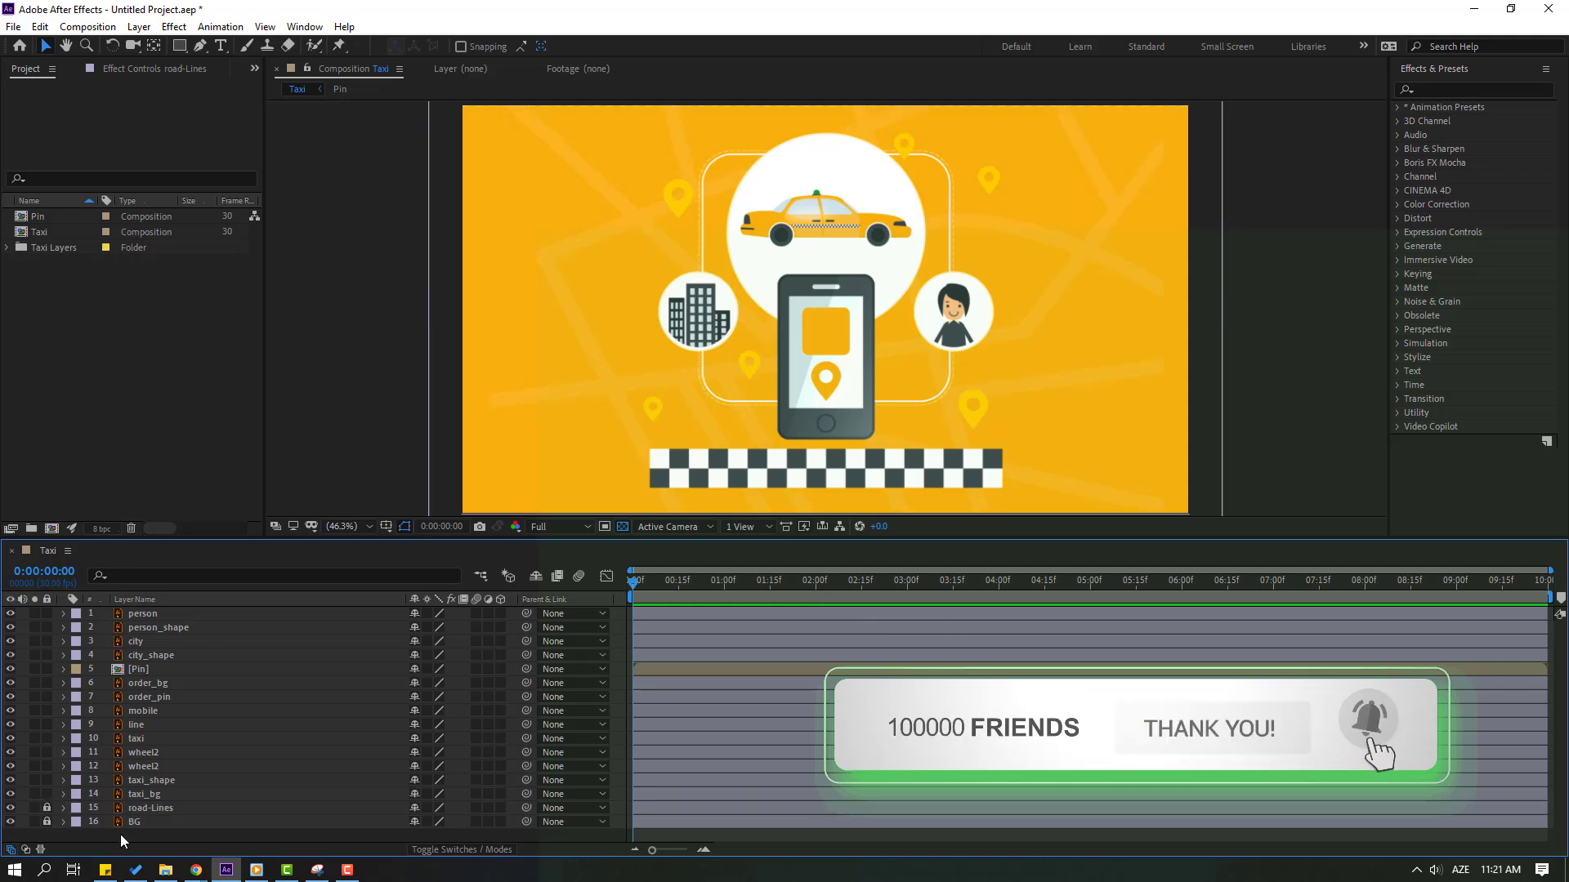
left_click(950, 318)
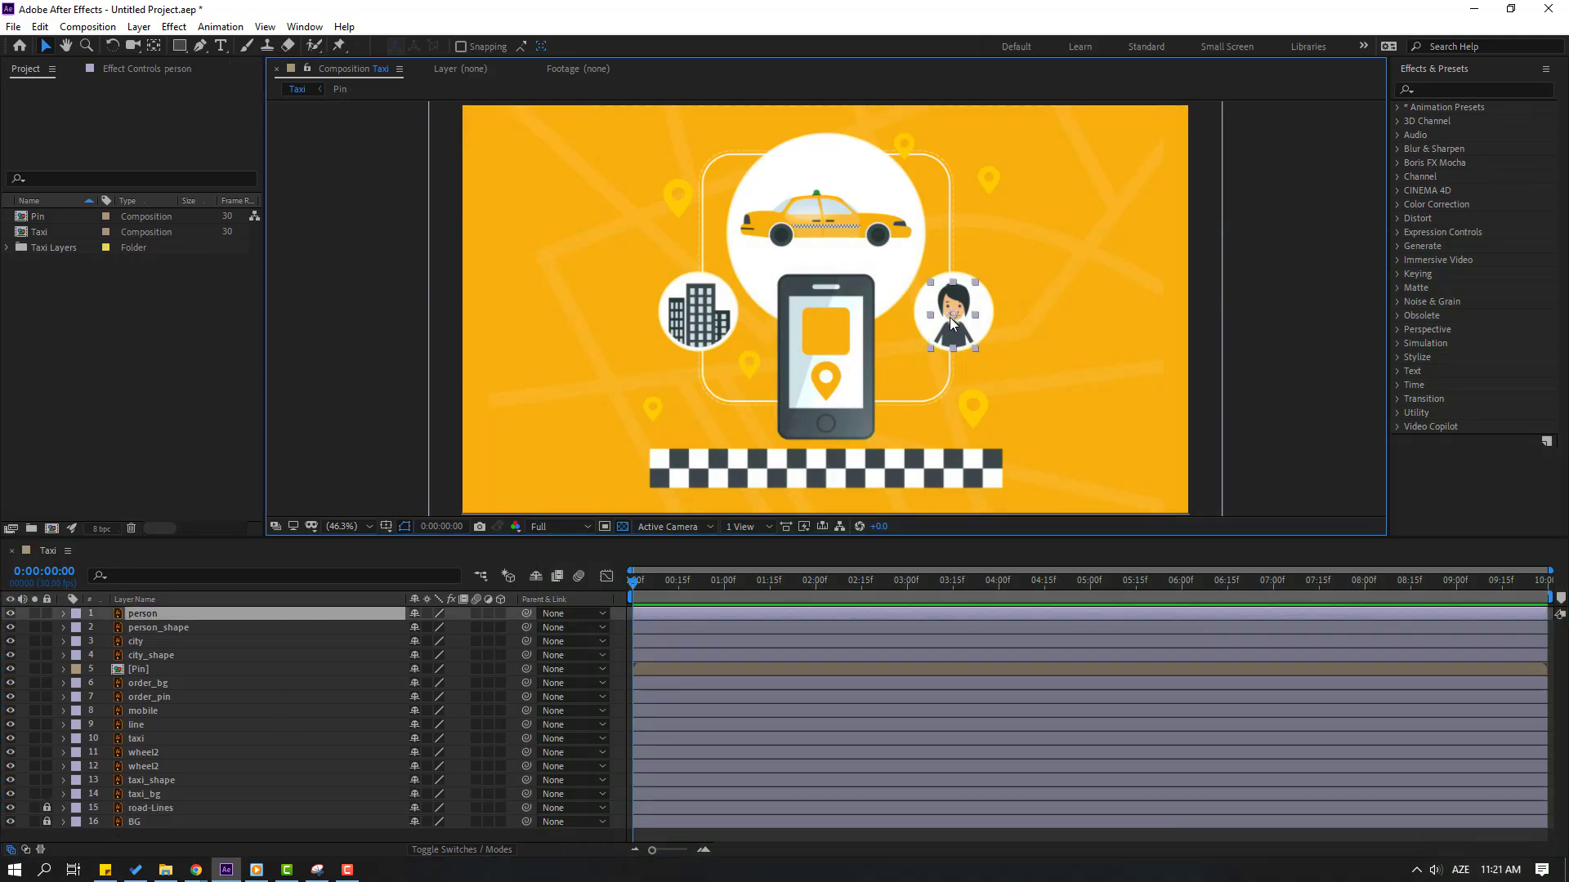
- Solo the person layer and drag its anchor point from the chin down to the body's base
left_click(35, 613)
scroll(1040, 336, "up", 4)
left_click(155, 47)
left_click_drag(649, 261, 657, 399)
left_click(45, 47)
left_click(36, 612)
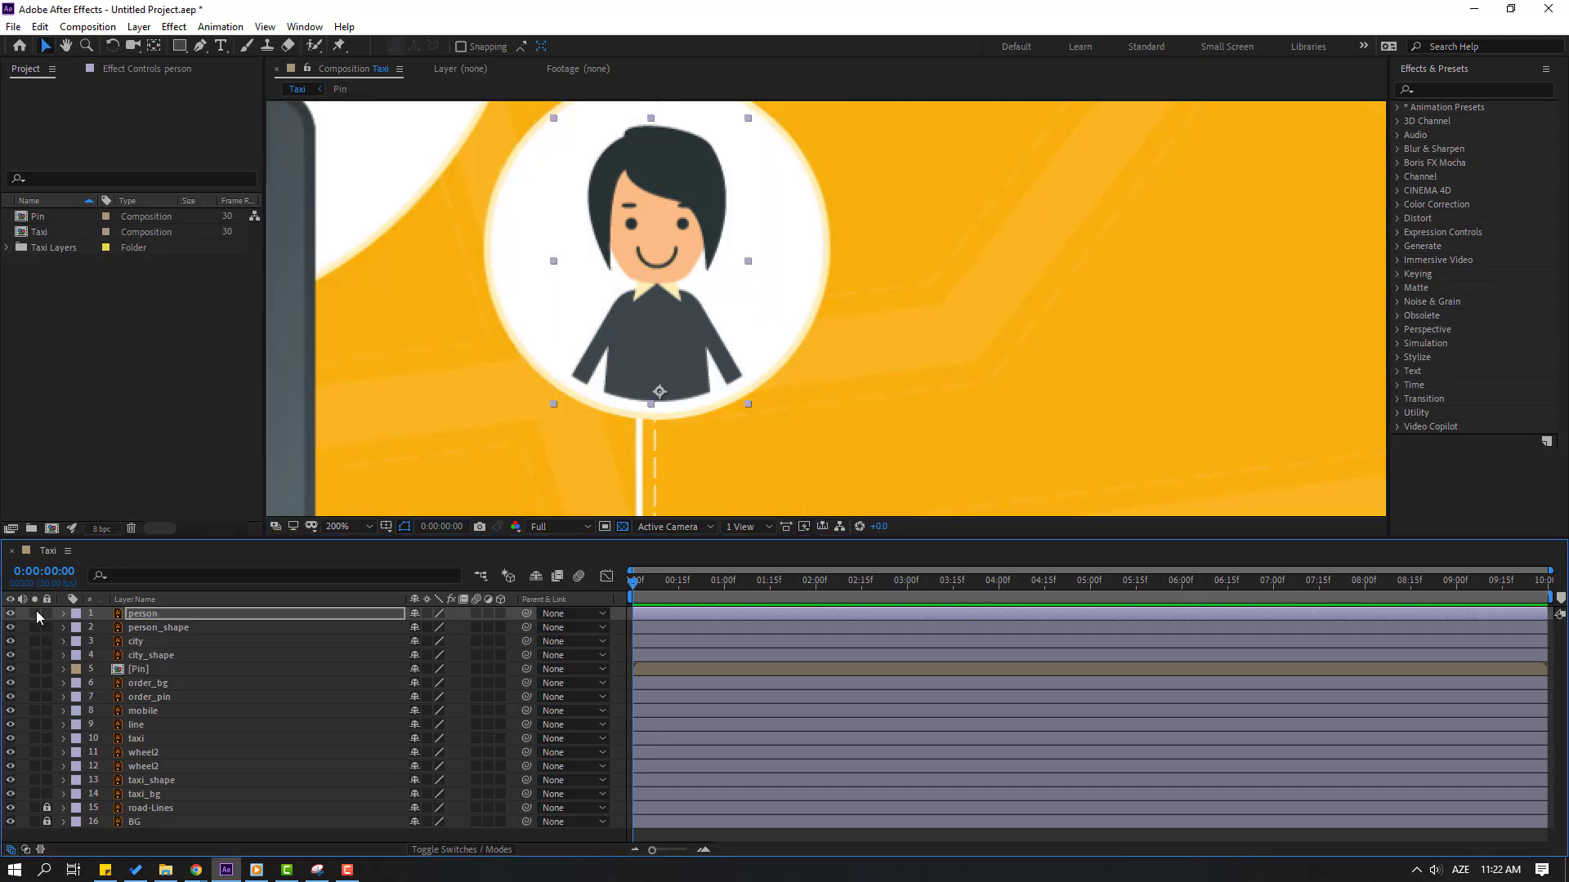
- Check the person_shape circle on its own, then select it together with the person layer
left_click(160, 629)
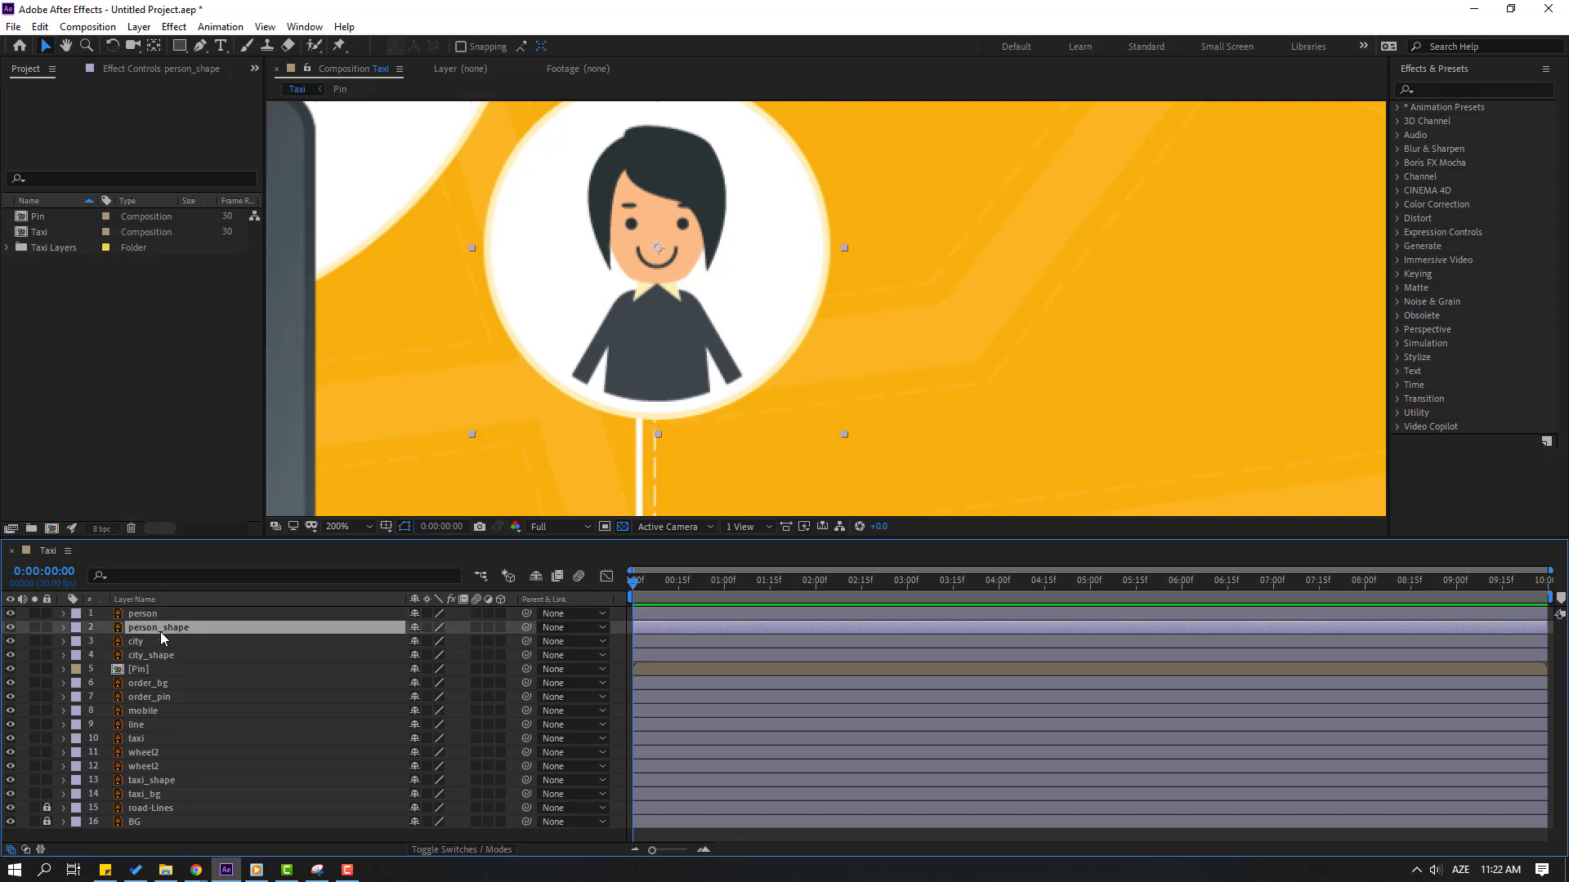
left_click(33, 628)
key("comma")
left_click(34, 628)
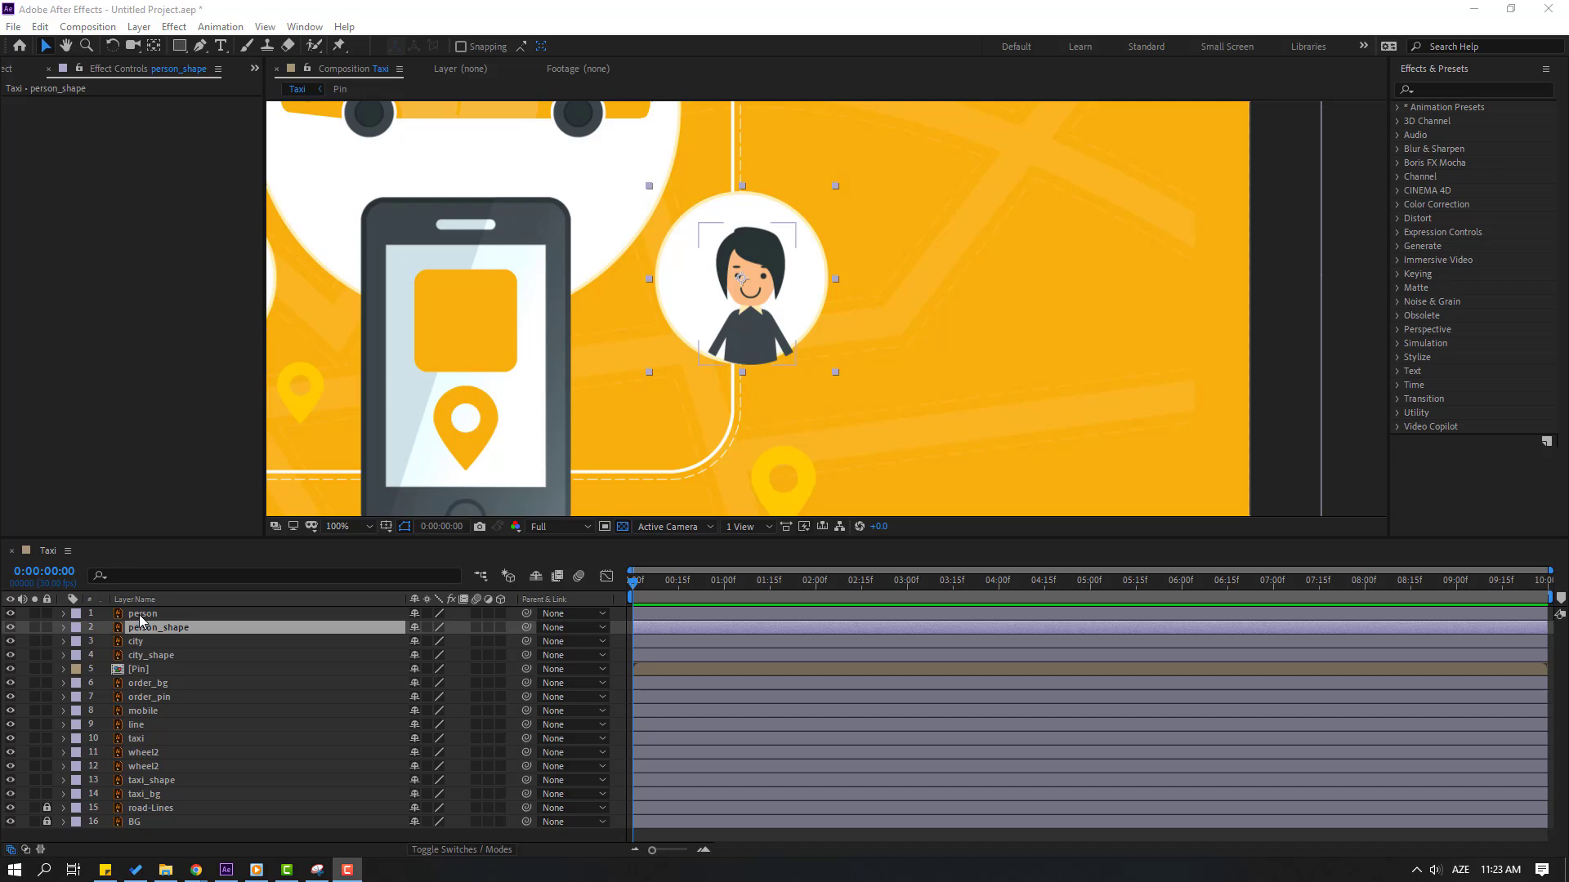
left_click(140, 614, "ctrl")
- Pre-compose person and person_shape into a new PERSON composition on a black background
right_click(158, 635)
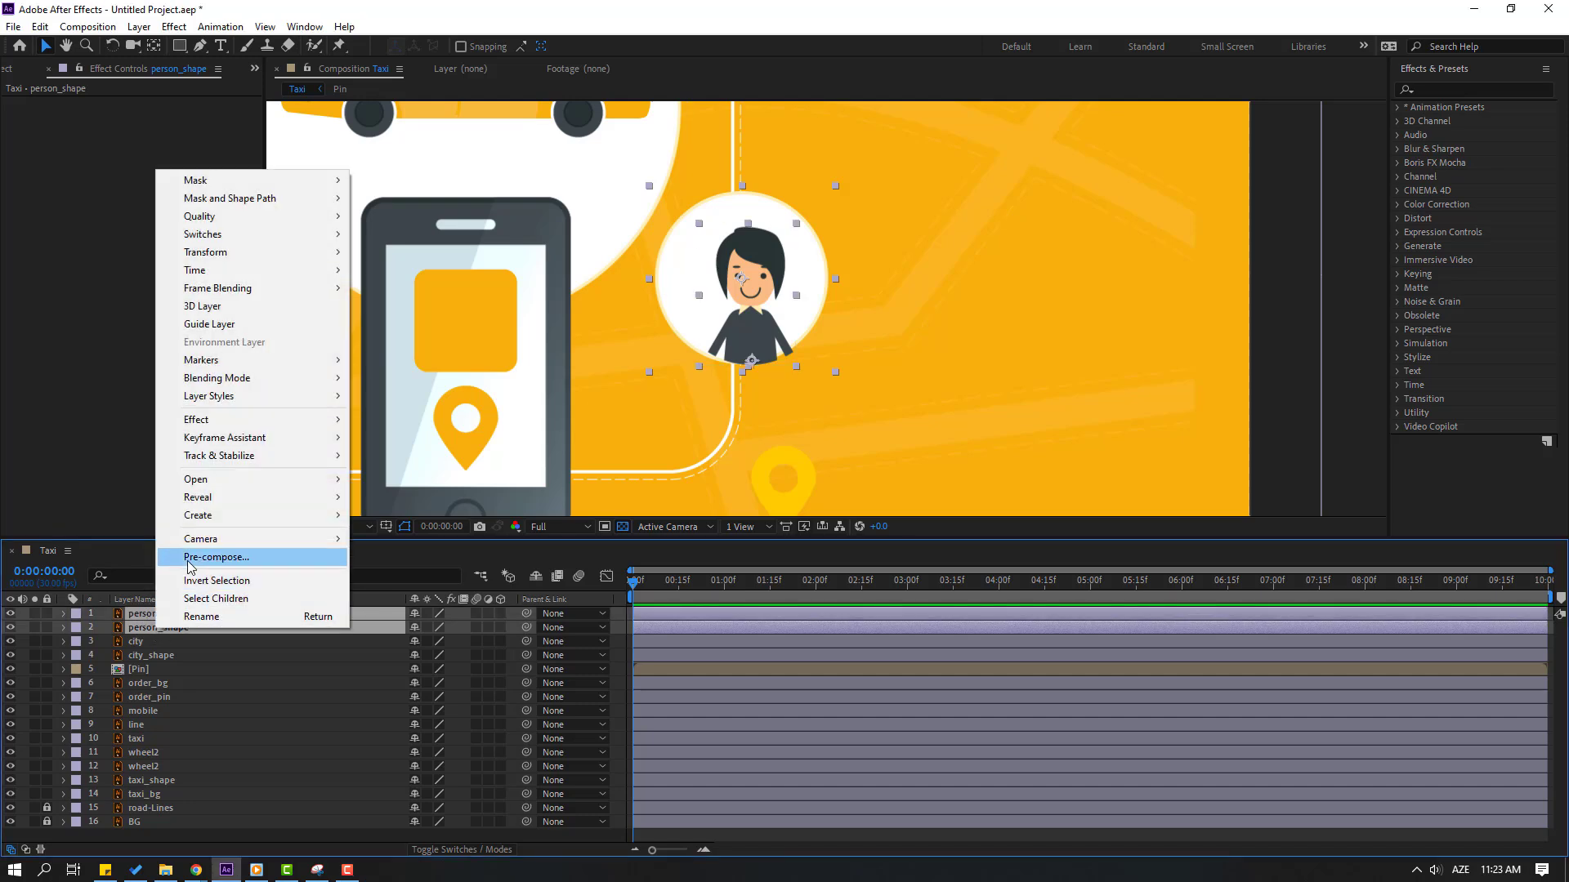
left_click(186, 559)
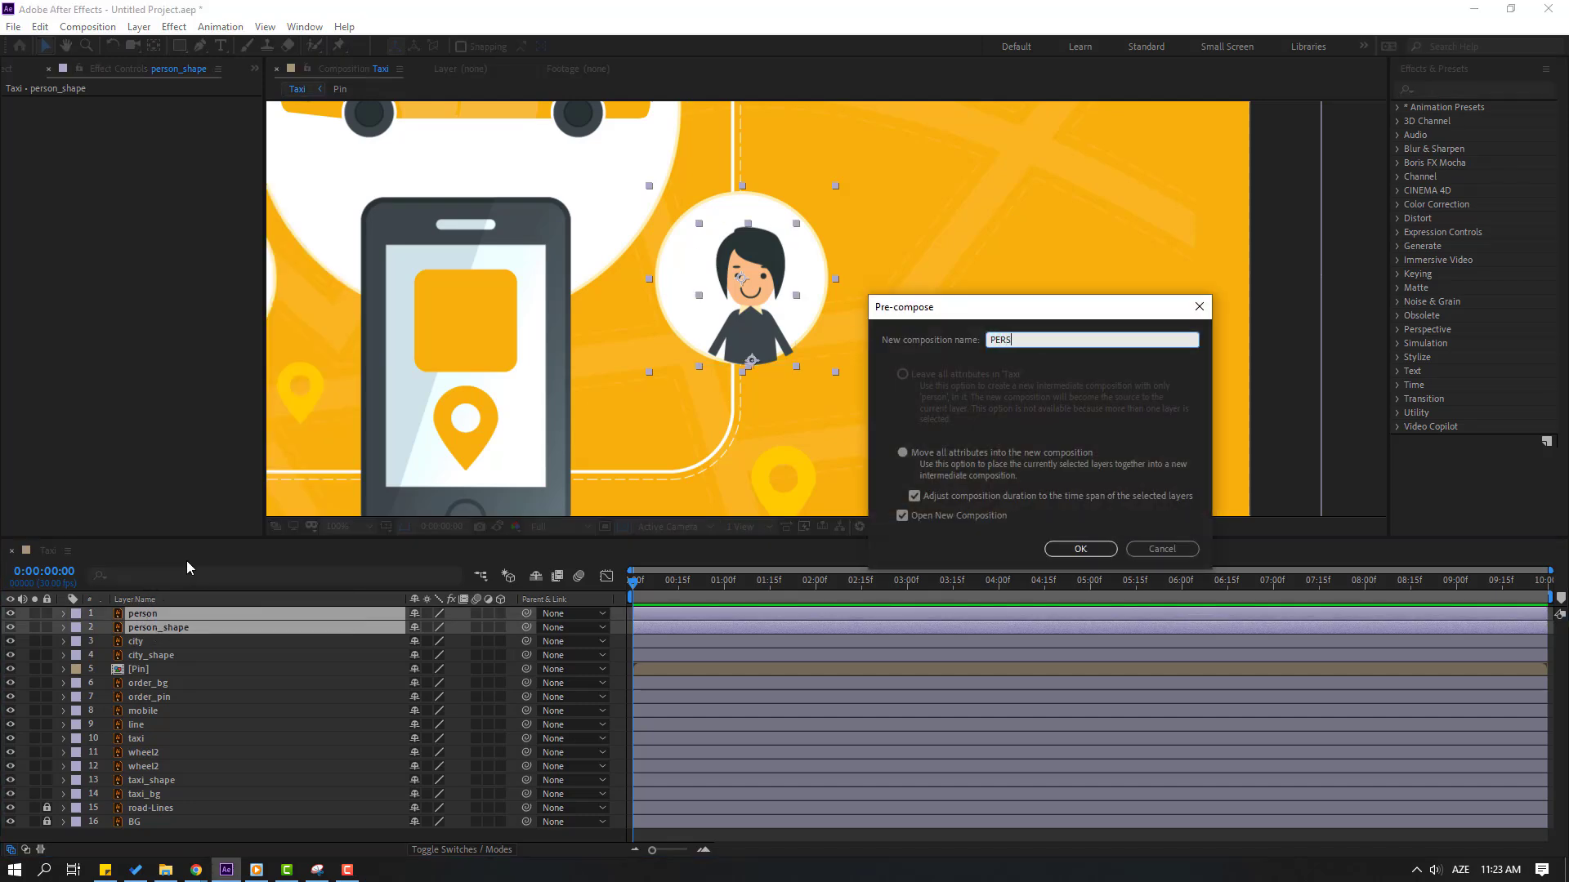
left_click(1058, 549)
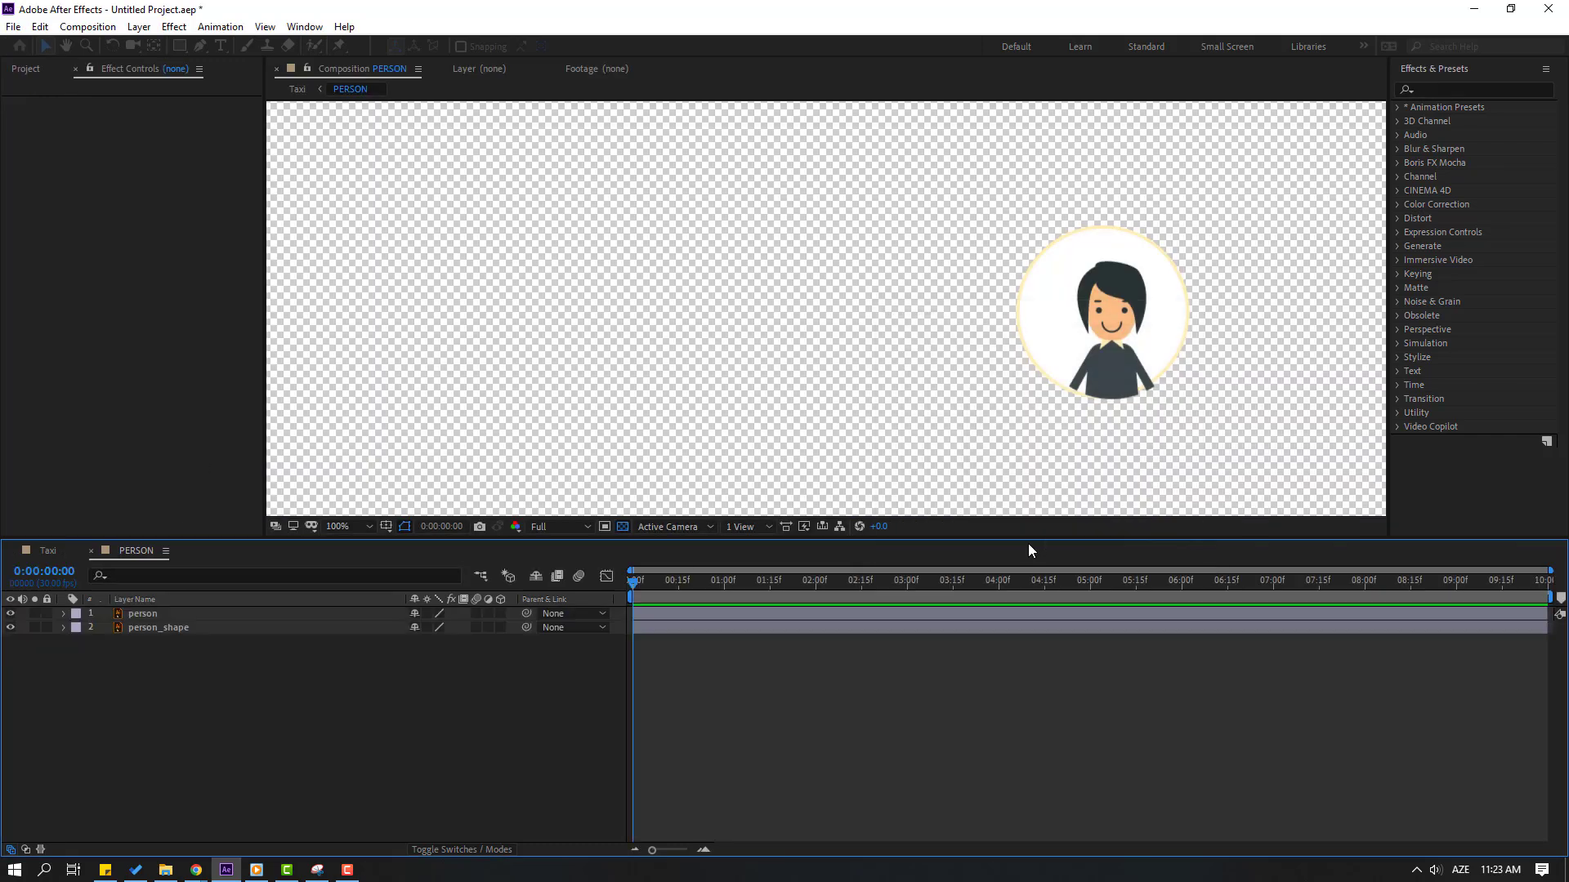
left_click(623, 526)
scroll(659, 441, "up", 1)
left_click_drag(484, 411, 688, 425)
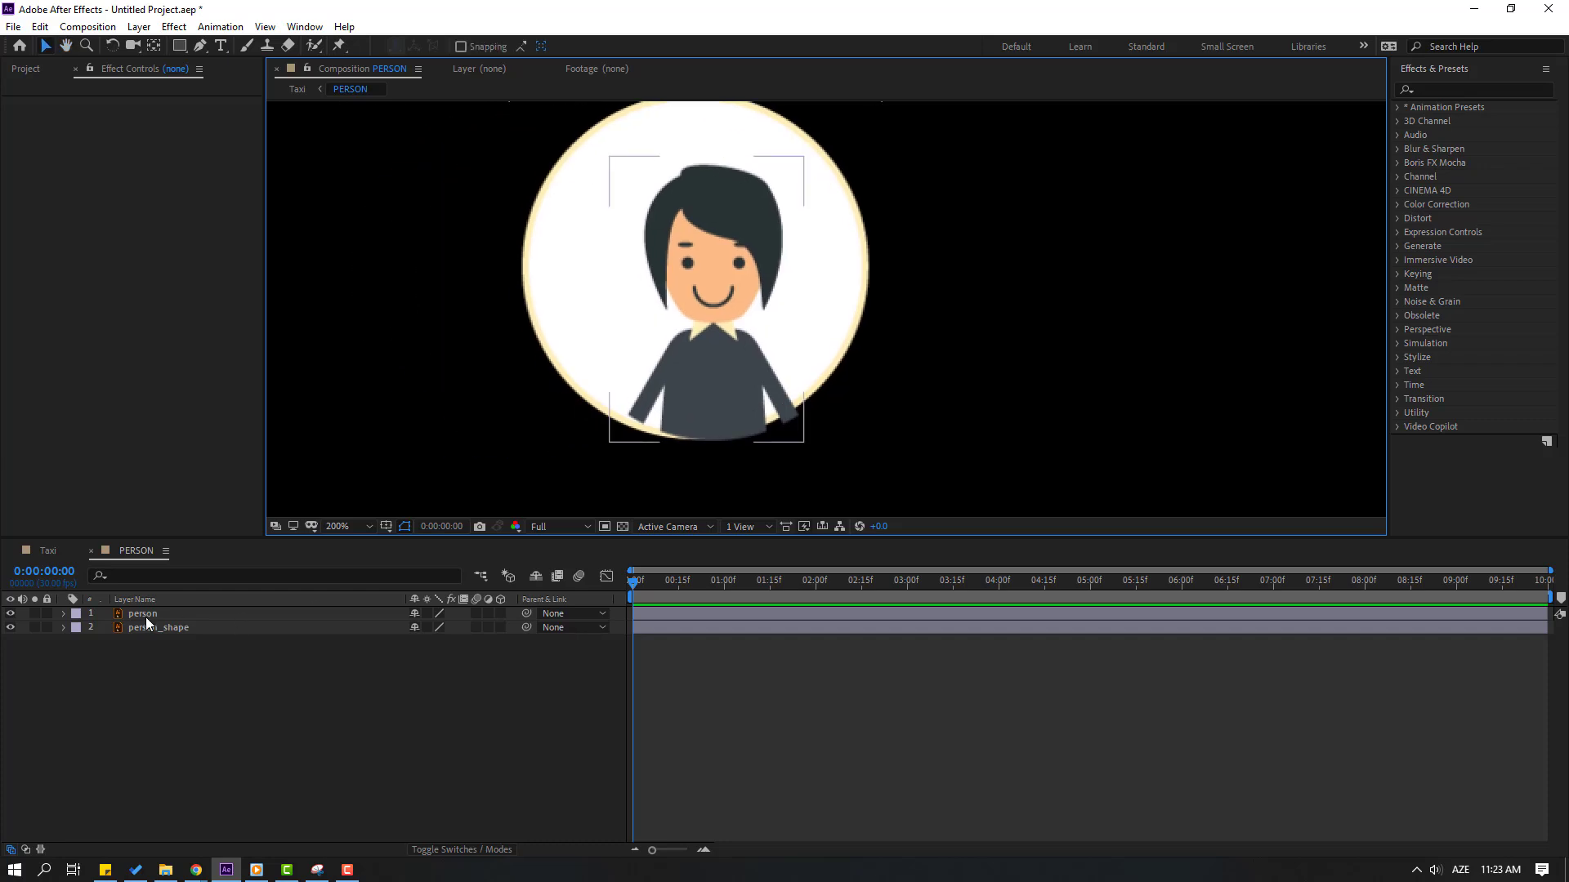
- Scale the person layer to 118% and nudge it slightly down-right
left_click(145, 615)
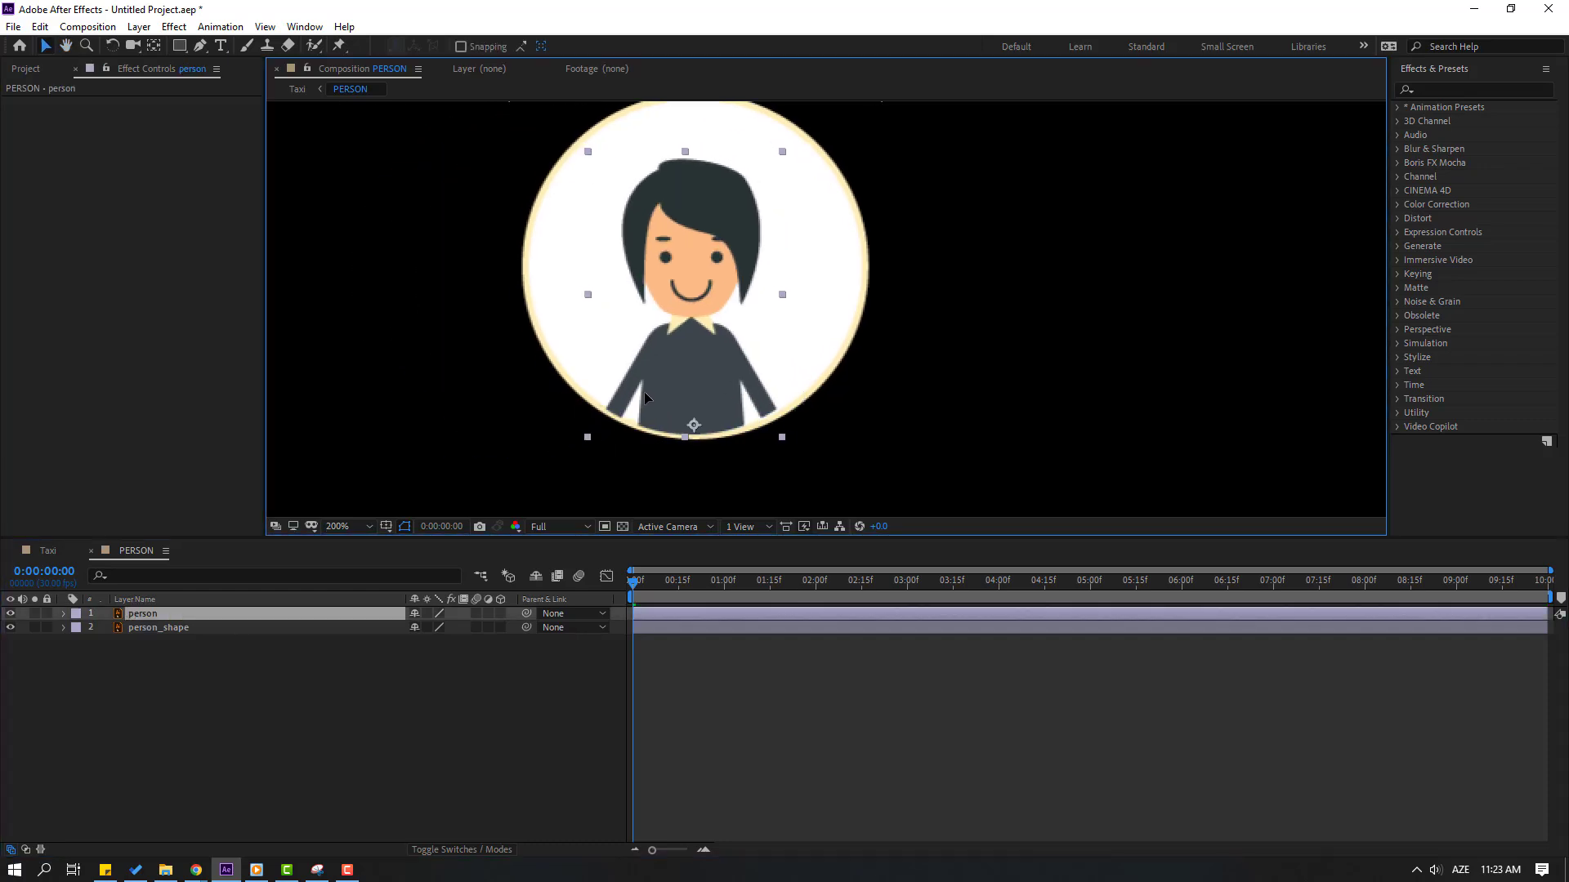
key("s")
left_click_drag(433, 629, 447, 629)
left_click_drag(704, 382, 709, 394)
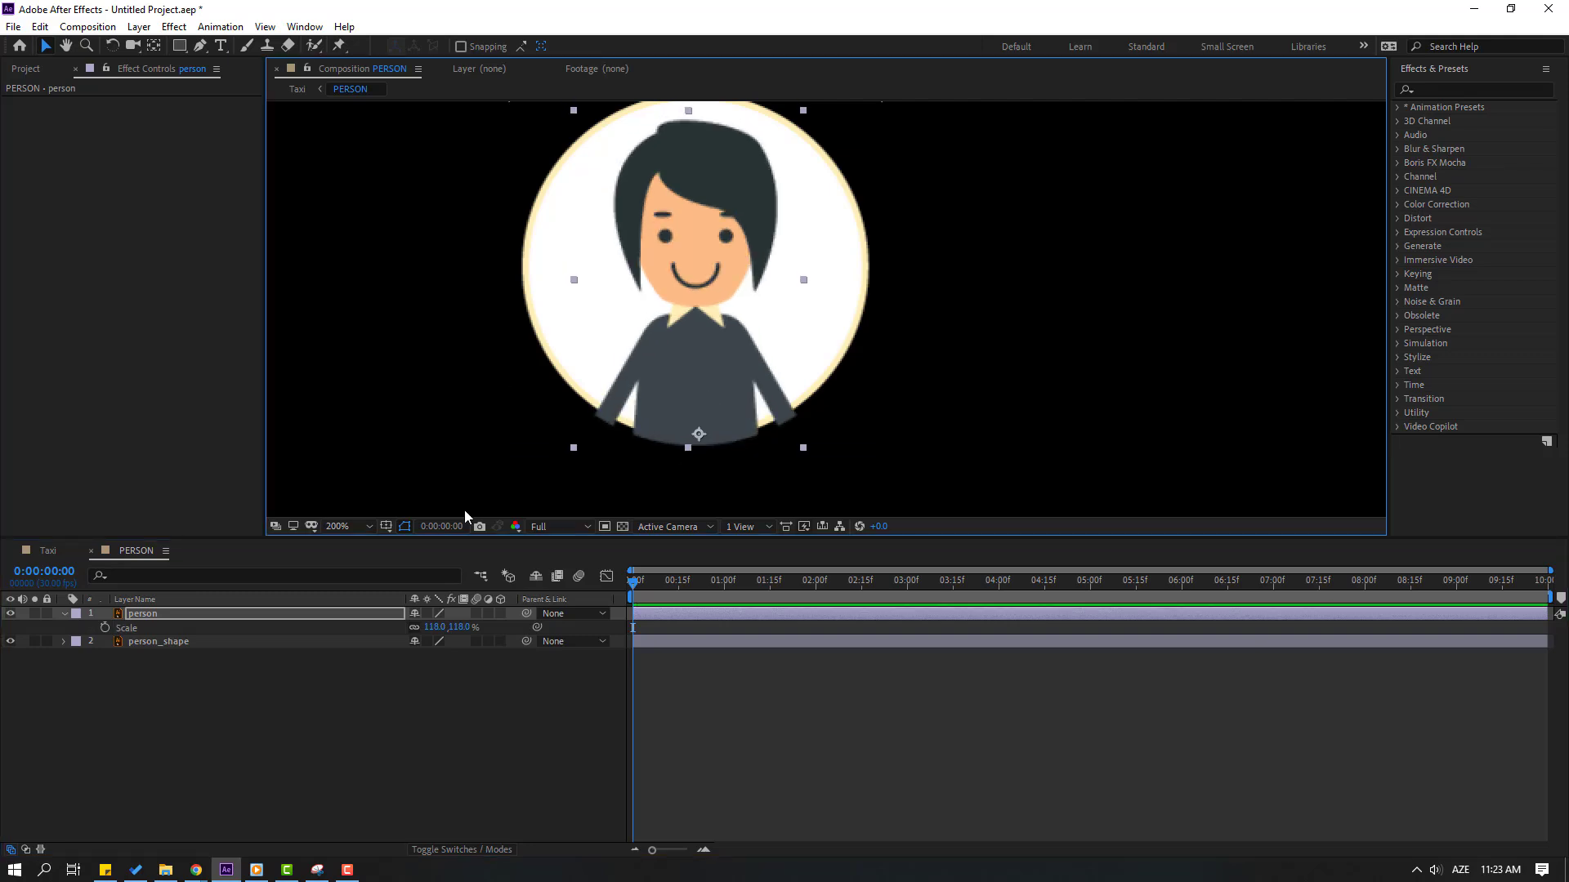
- Duplicate person_shape and move the person layer beneath person_shape 2
left_click(140, 645)
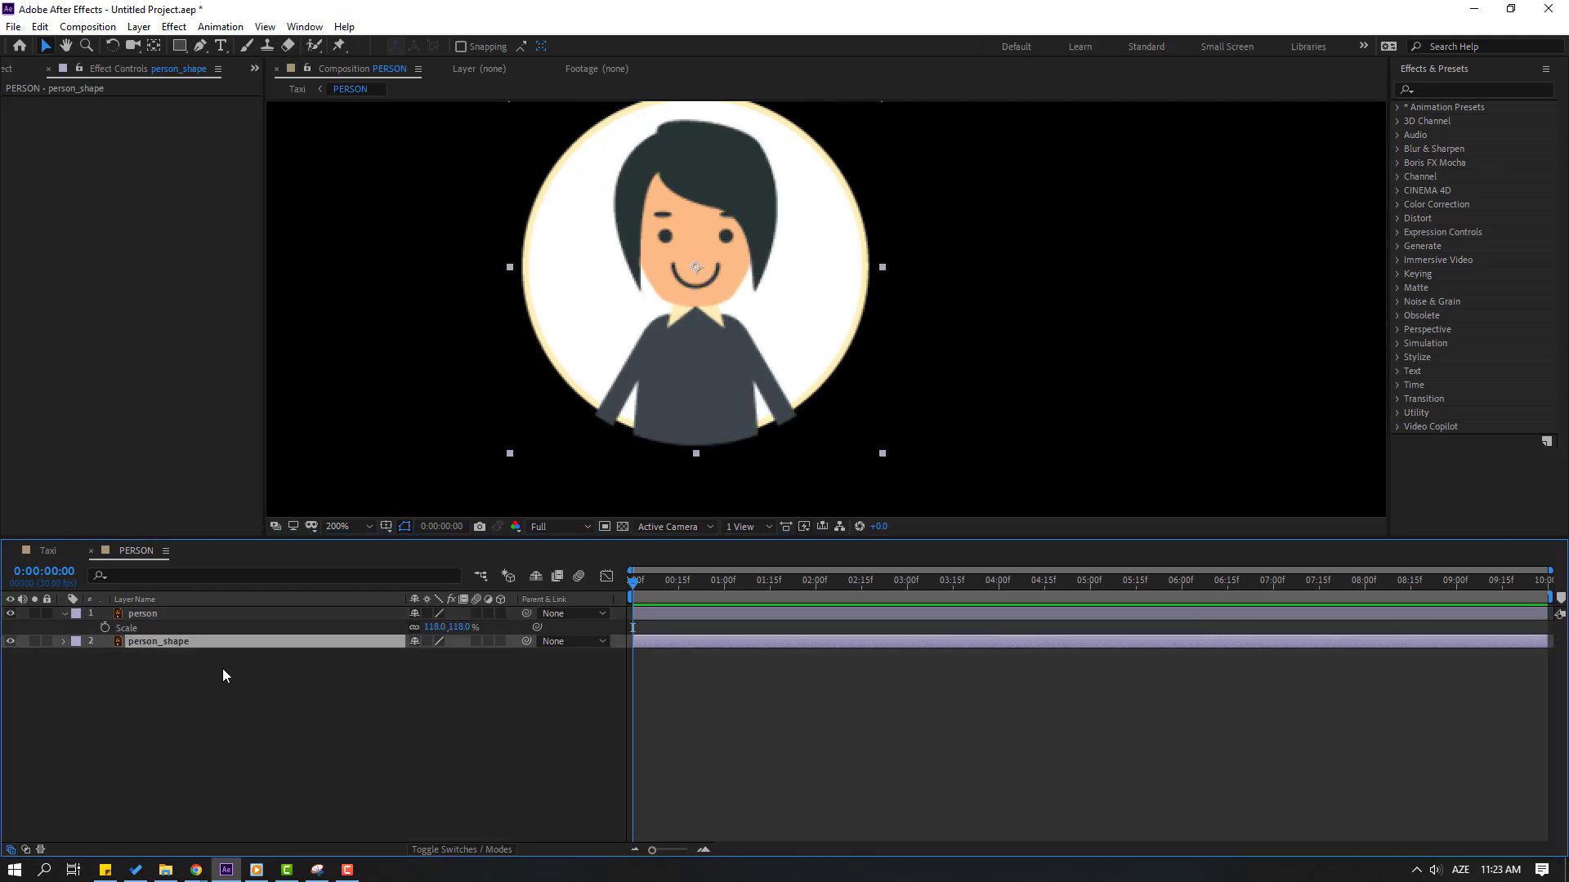
key("ctrl+d")
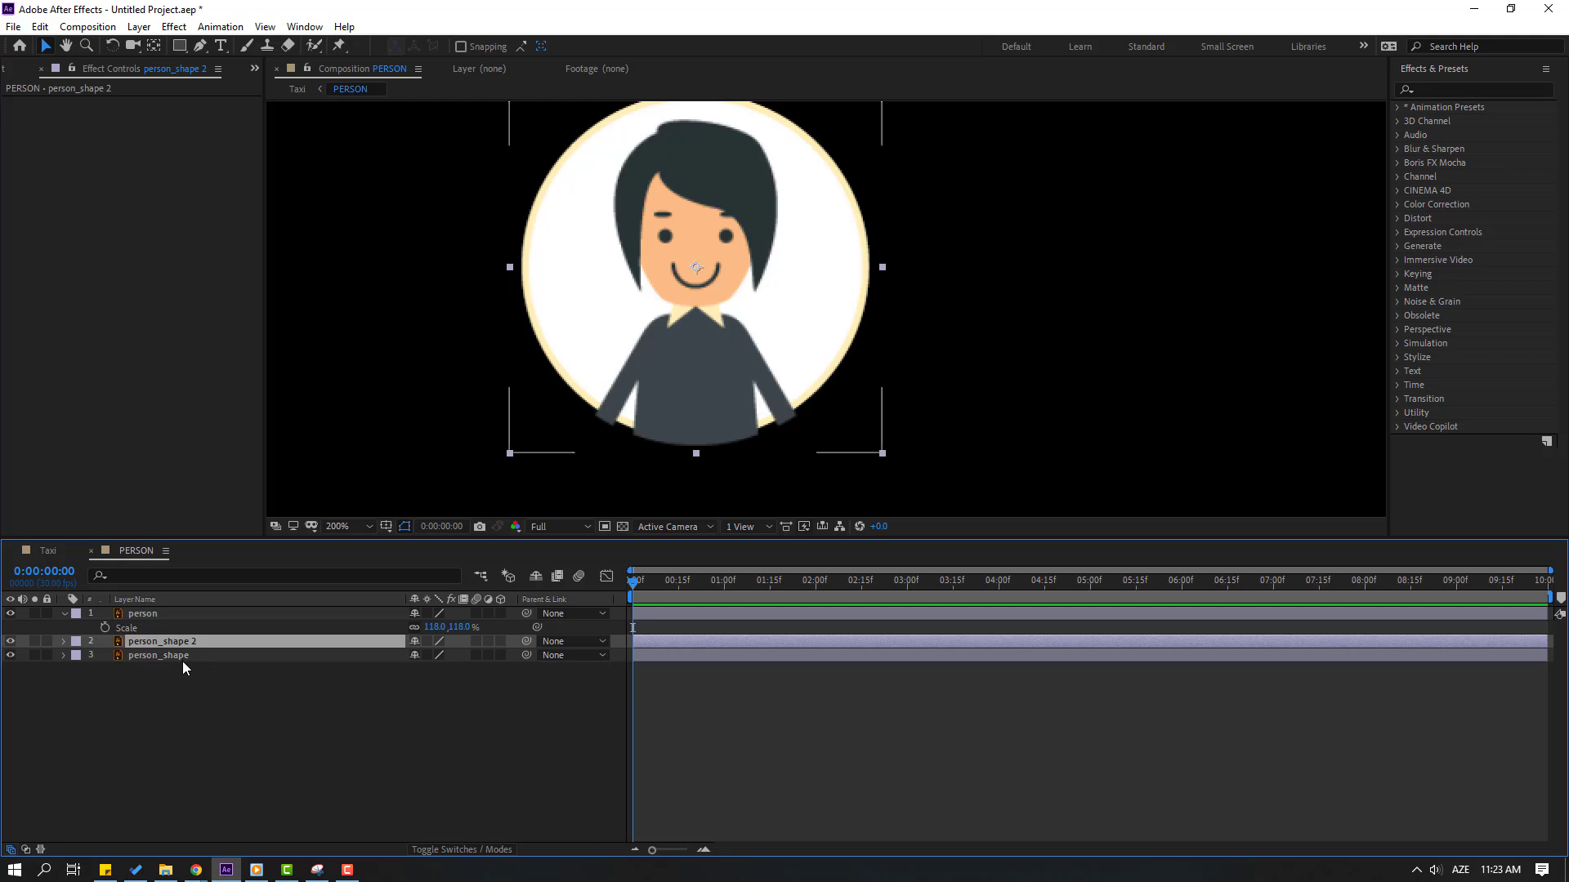
left_click(144, 619)
left_click(64, 613)
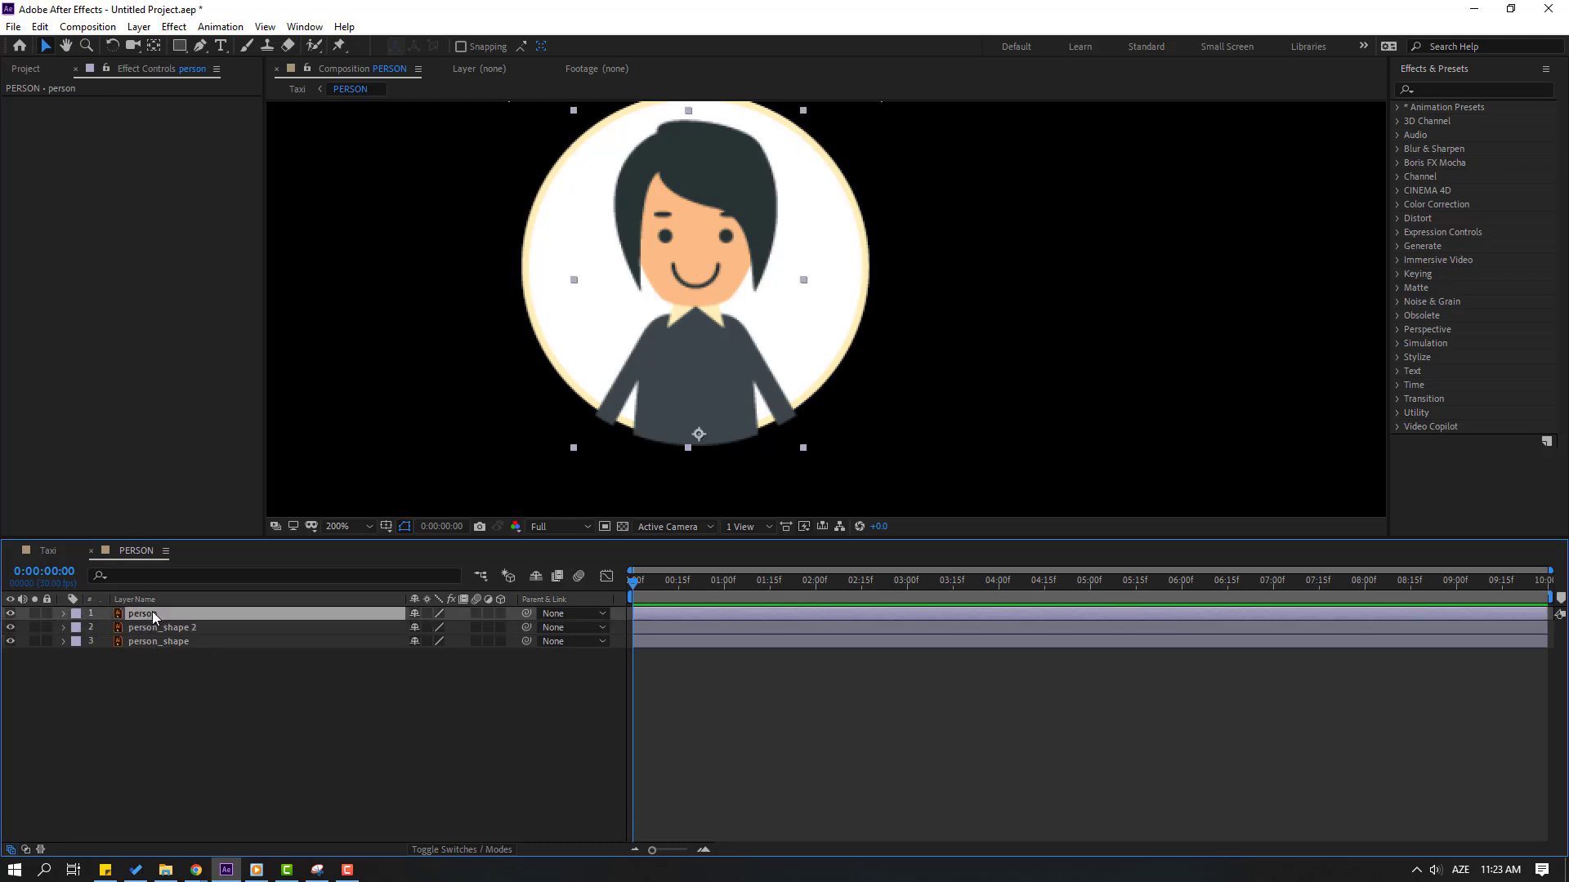
mouse_move(158, 615)
left_mouse_down()
mouse_move(144, 635)
mouse_move(222, 636)
mouse_move(169, 641)
left_mouse_up()
- Set the person layer's Track Matte to Alpha Matte 'person_shape 2' and reposition the character inside the circle
left_click(437, 851)
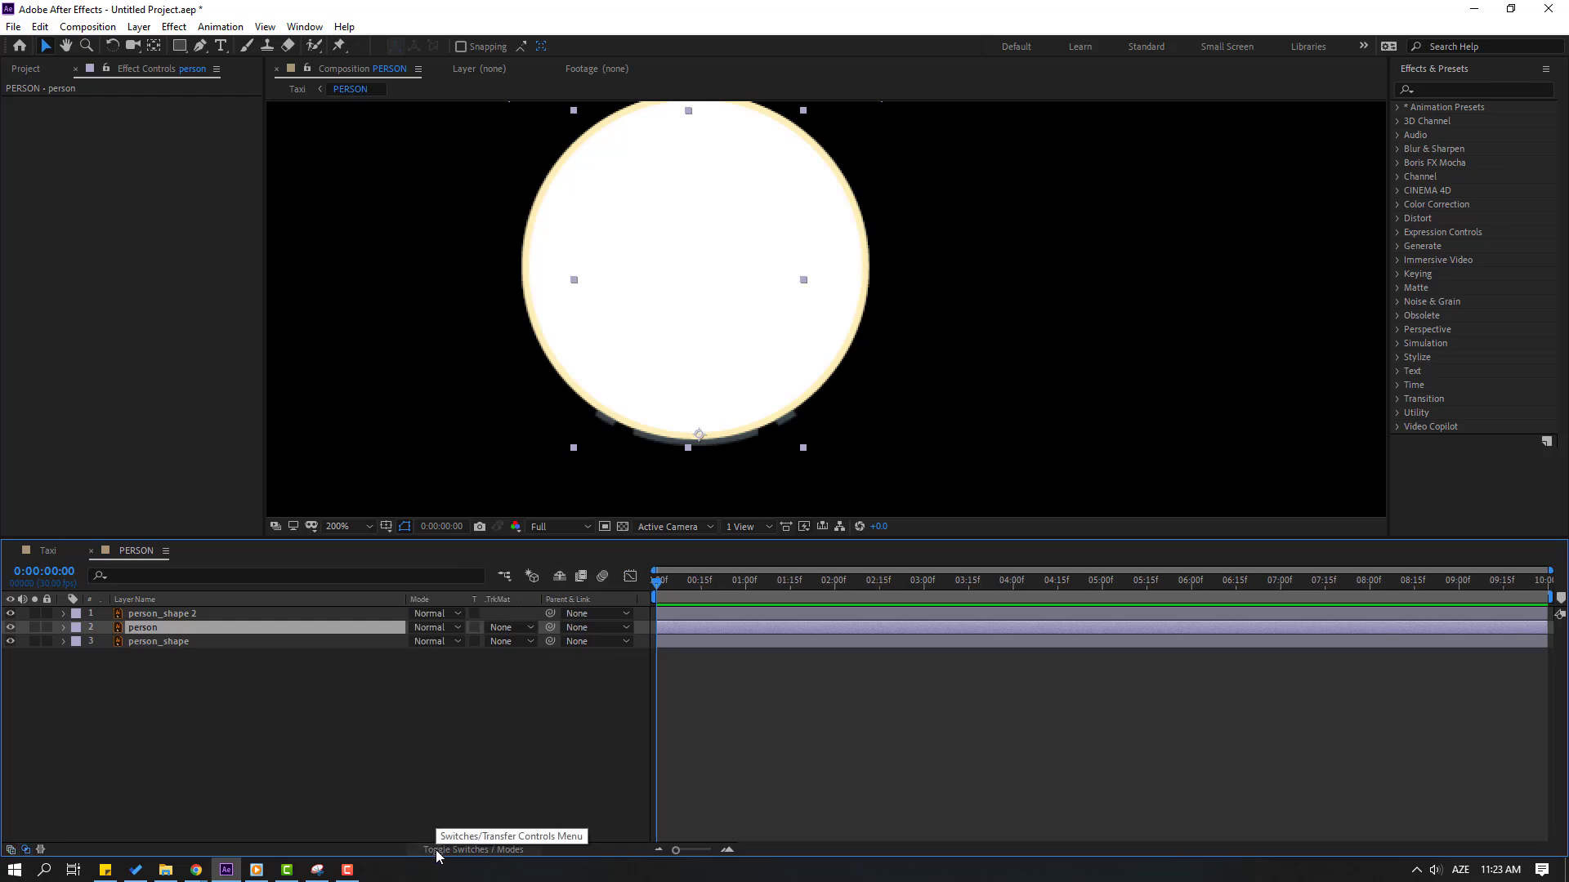
left_click(514, 628)
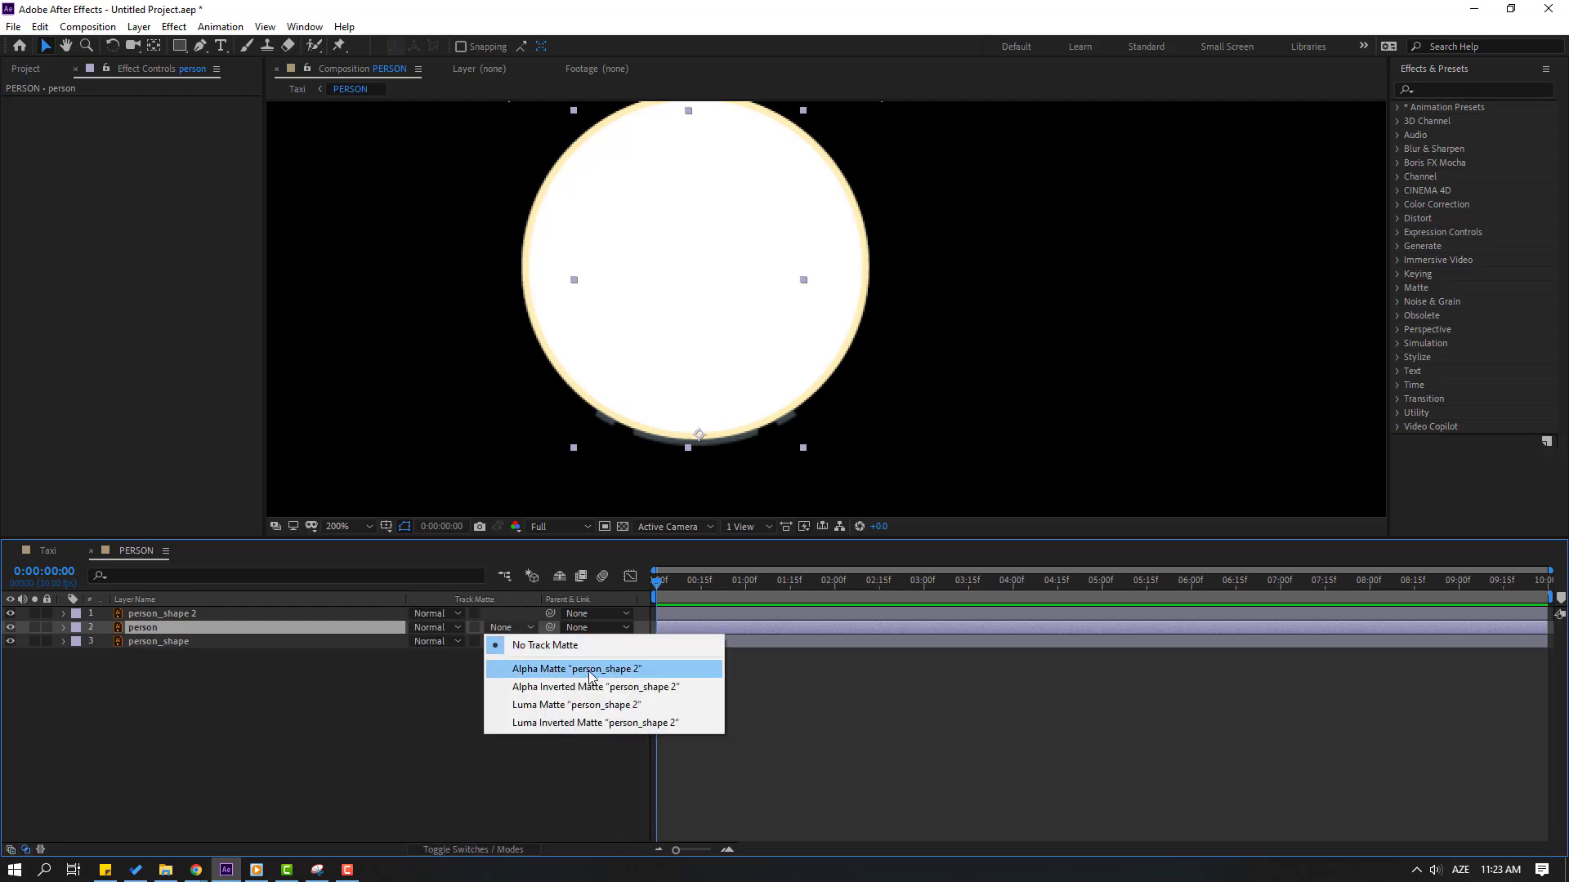
left_click(630, 673)
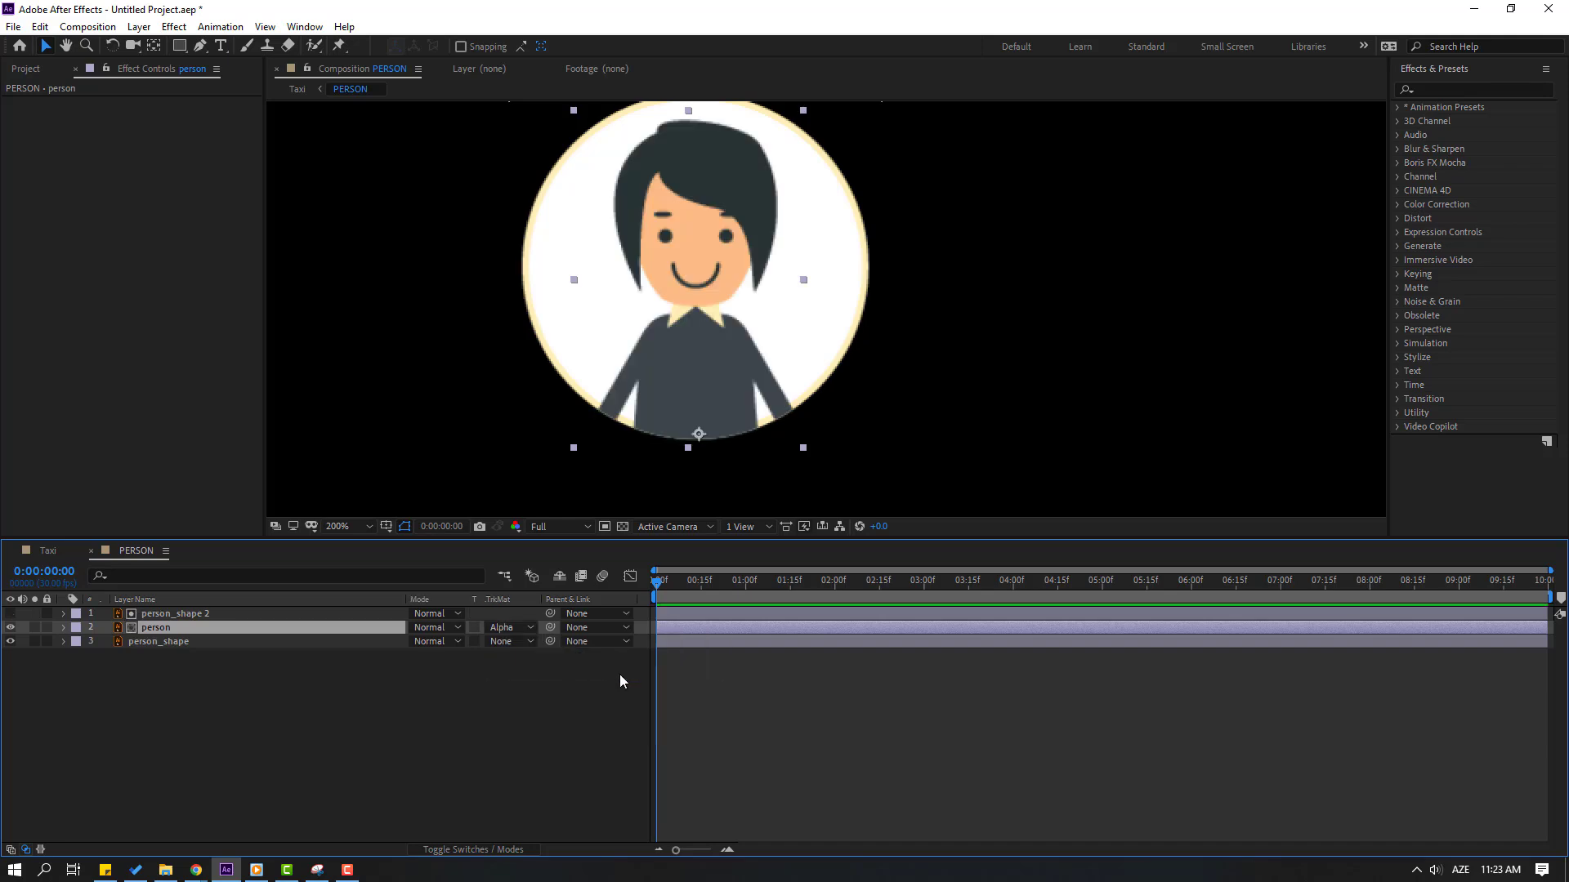
left_click(341, 727)
left_click(164, 630)
left_click_drag(637, 351, 554, 367)
- Apply Animation Composer 3's Overshoot Position & Rotate & Scale In preset to the person layer
left_click(304, 27)
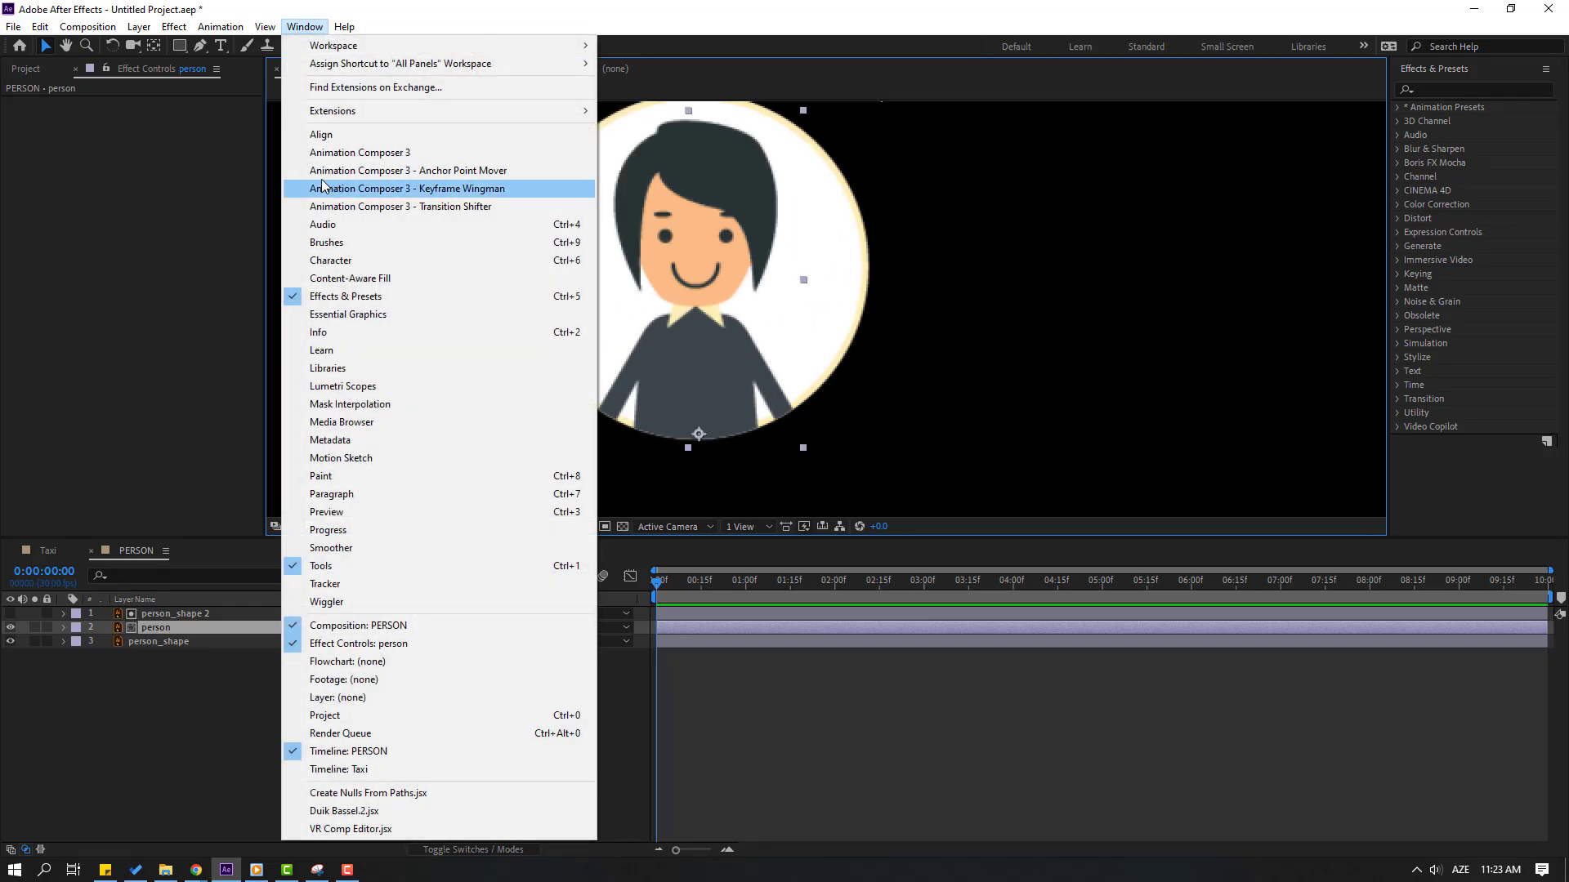
left_click(414, 158)
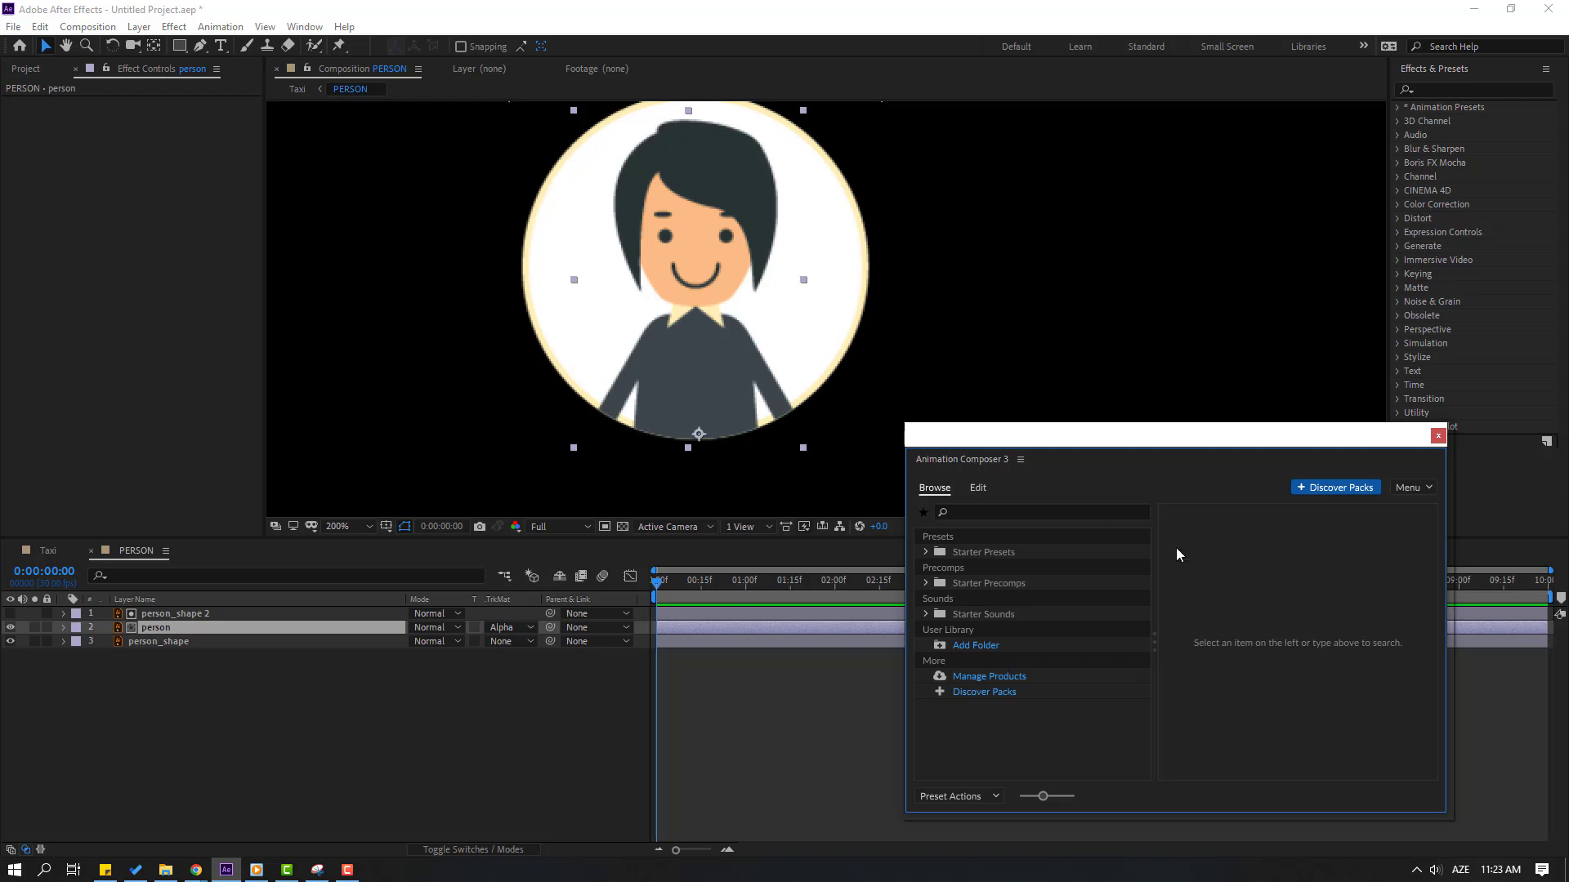
left_click(927, 553)
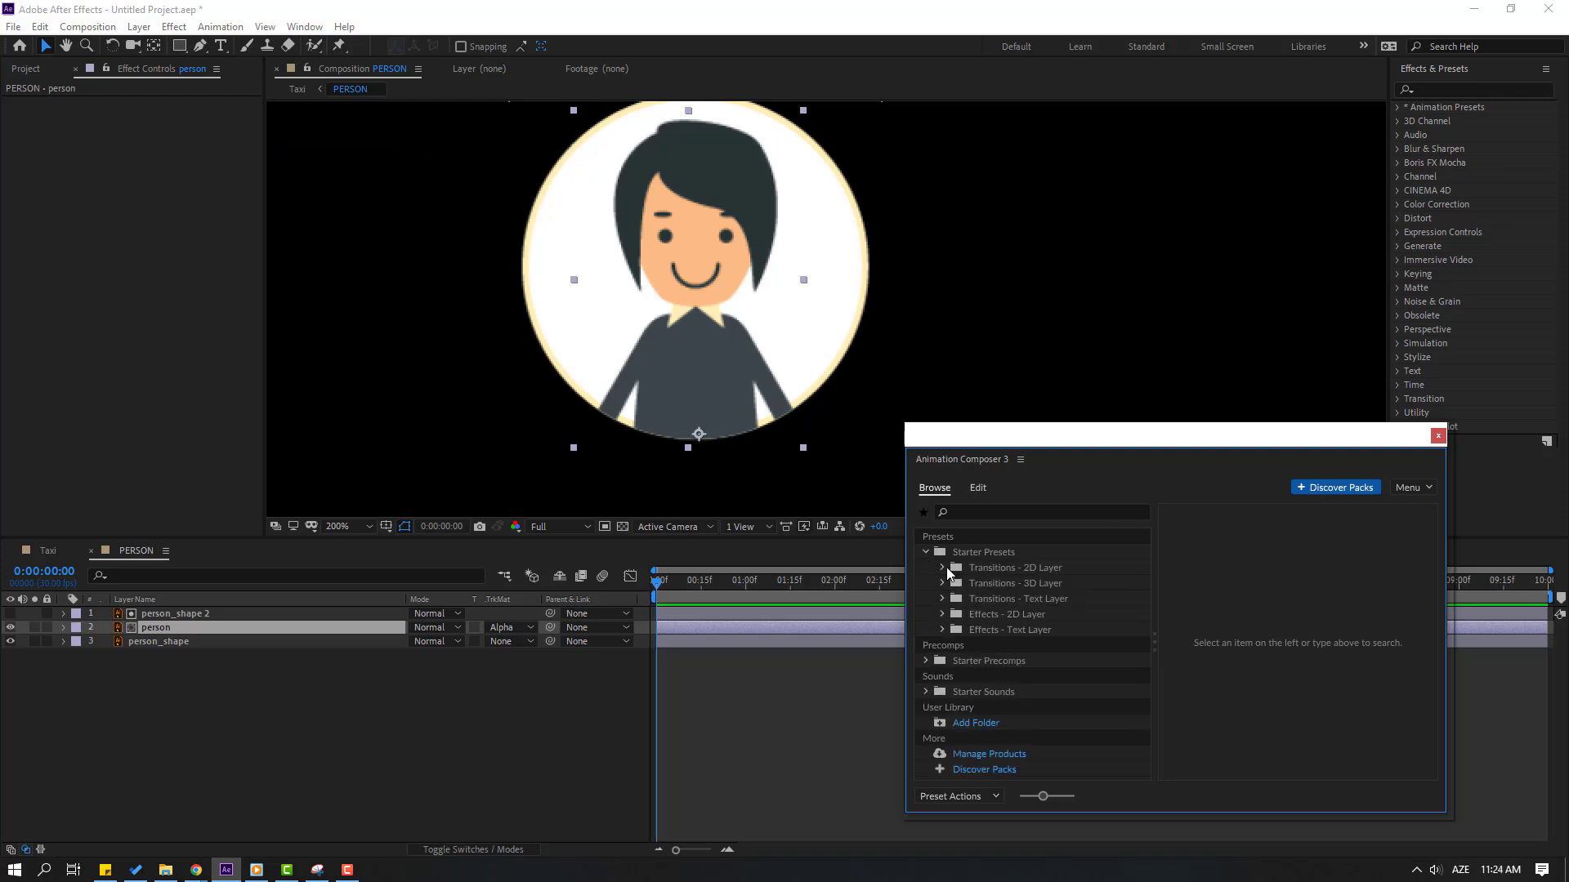
left_click(942, 567)
left_click(993, 625)
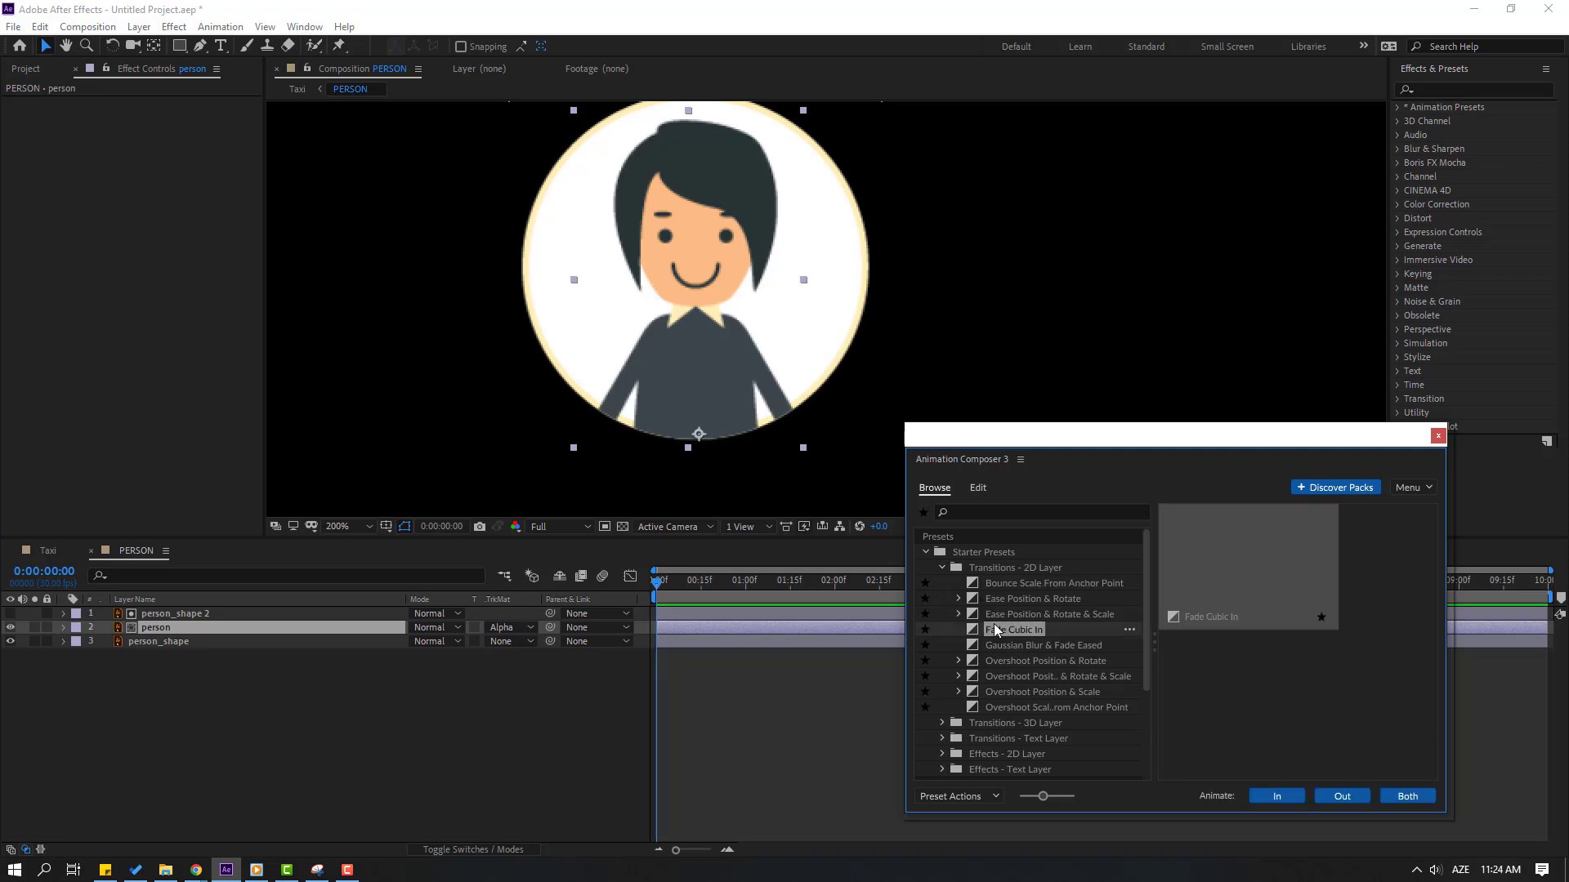
left_click(1003, 676)
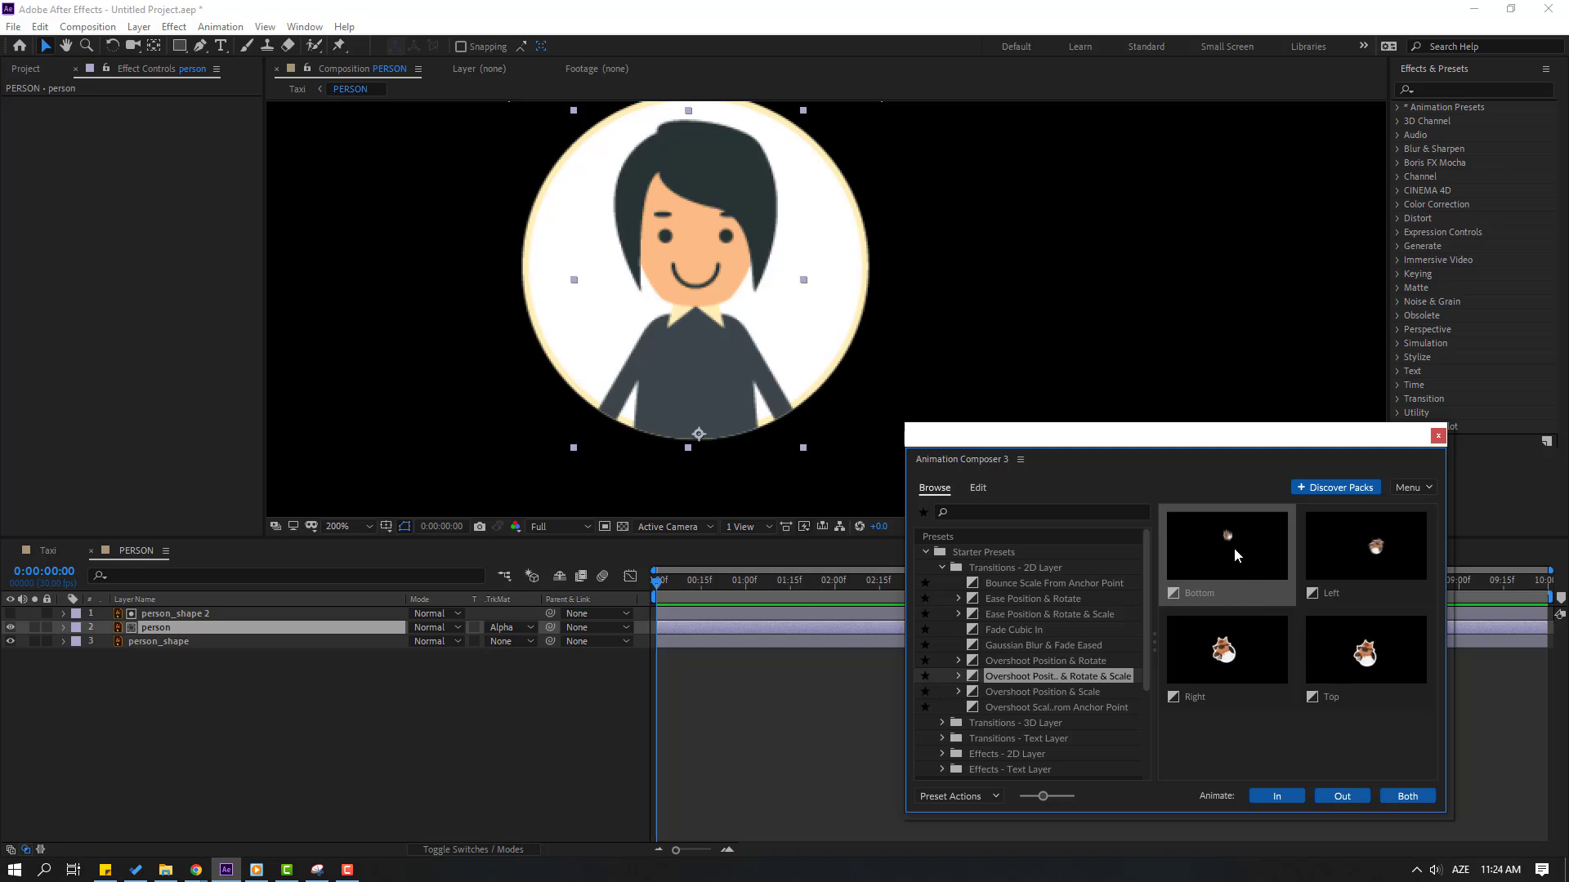
left_click(1277, 797)
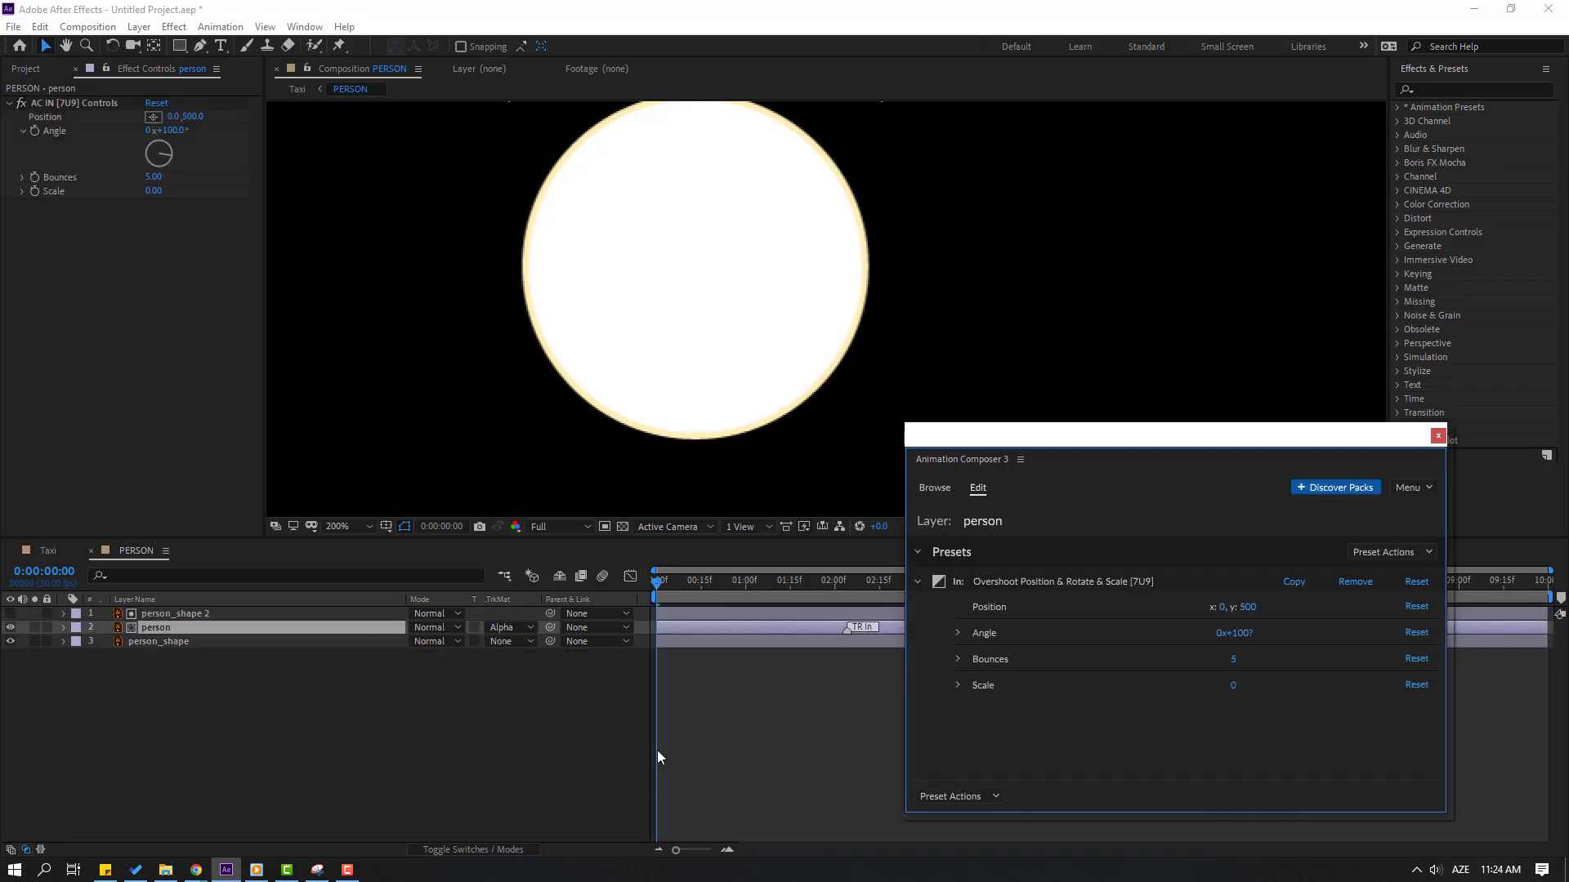
- Set the preset's Bounces to 1 and preview the person's wobbling entrance
left_click_drag(662, 584, 757, 591)
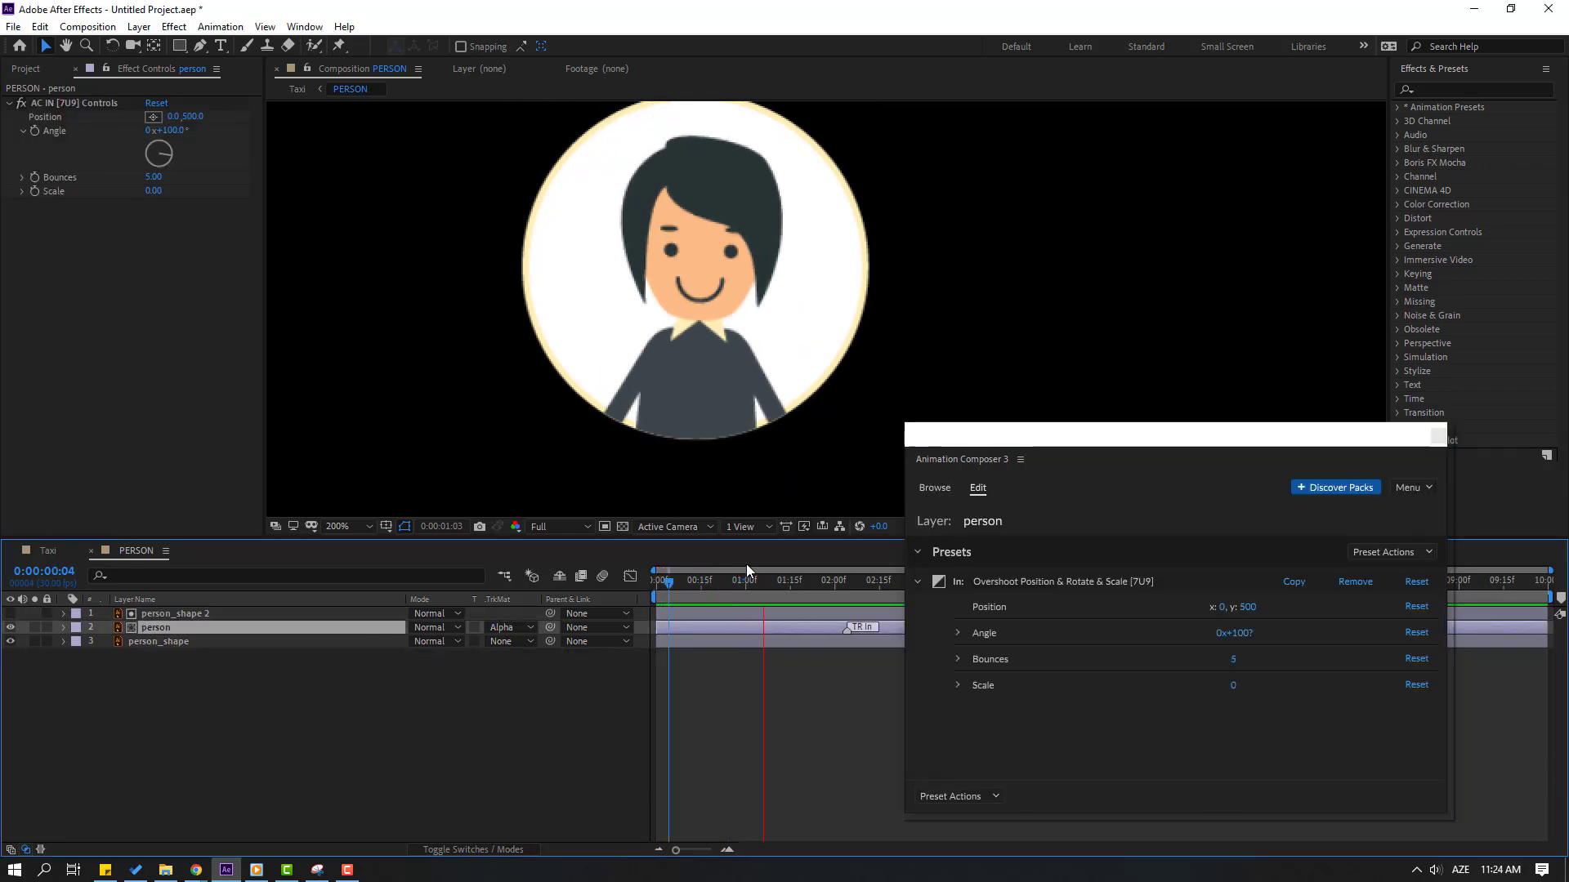
left_click_drag(747, 564, 747, 576)
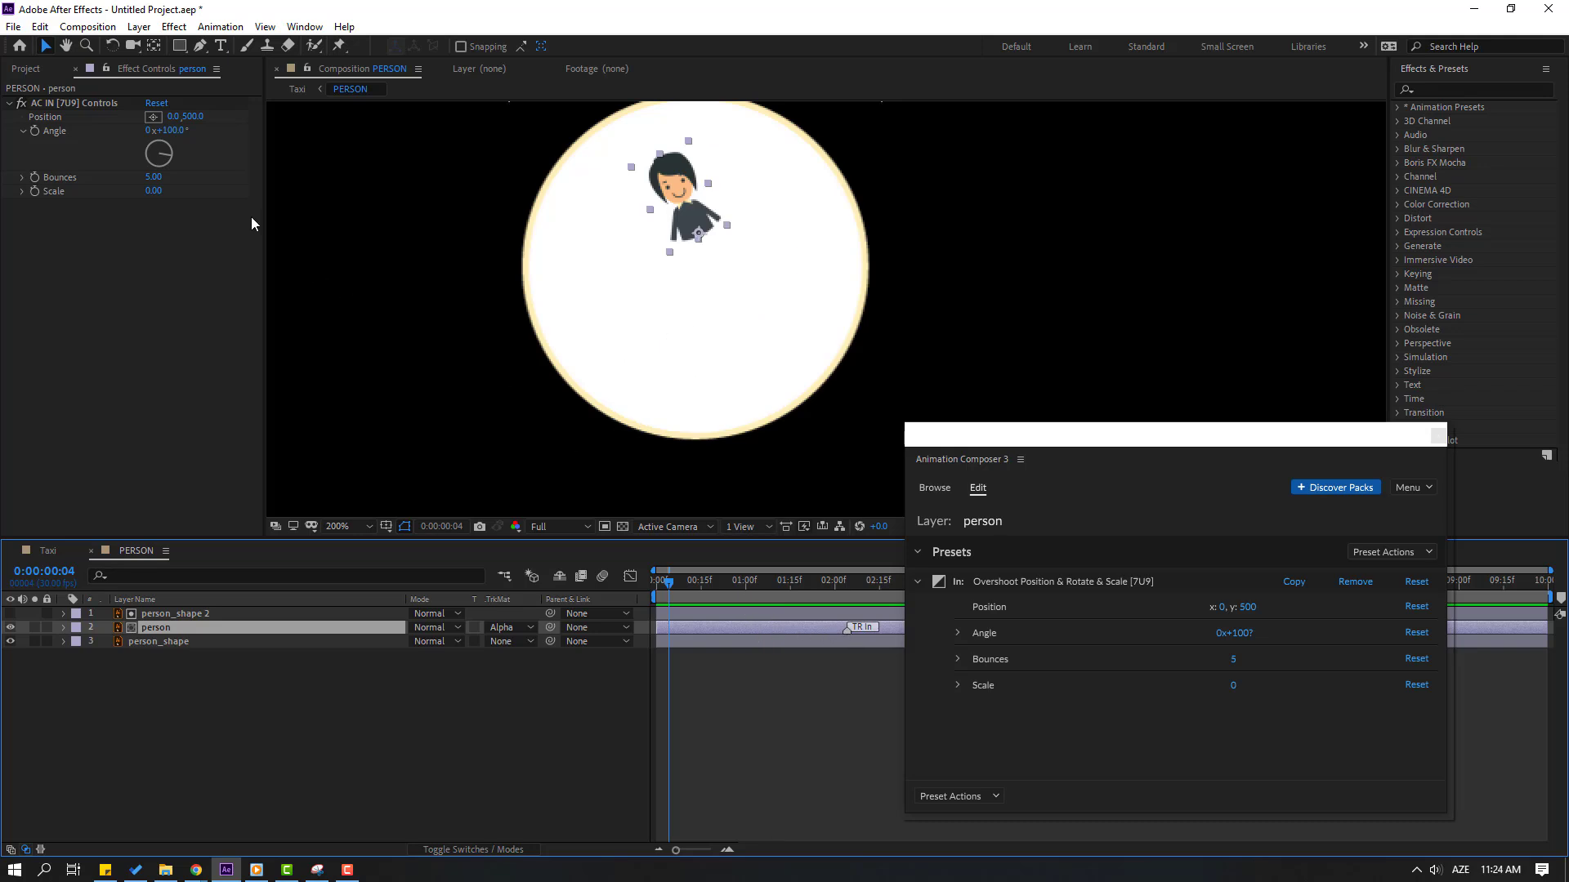
left_click(153, 177)
type("1")
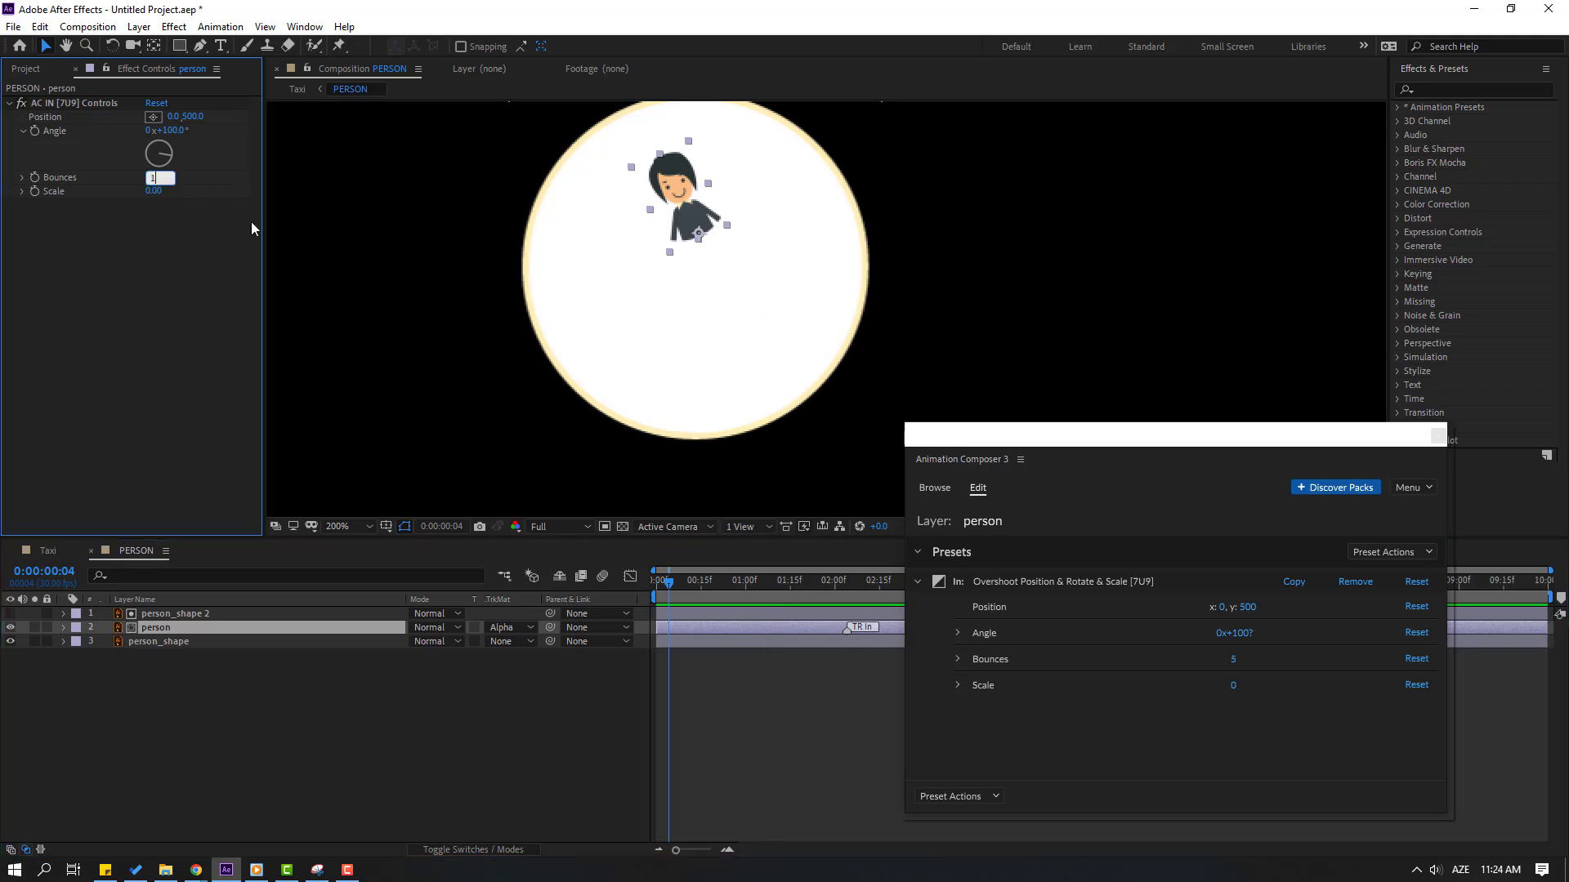
key("Return")
key("space")
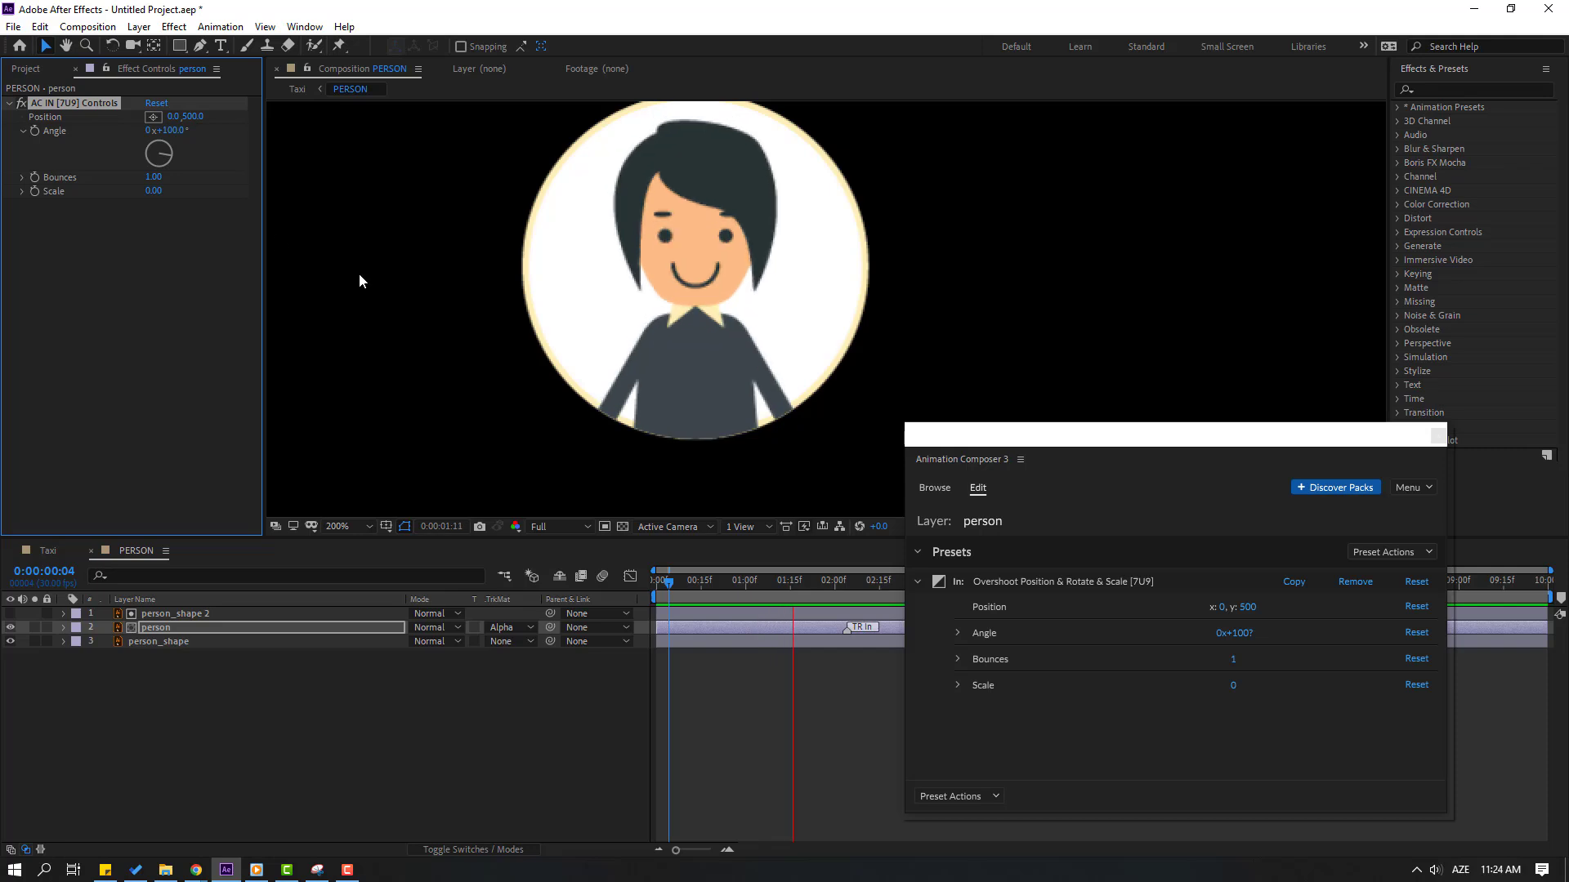
scroll(508, 327, "down", 3)
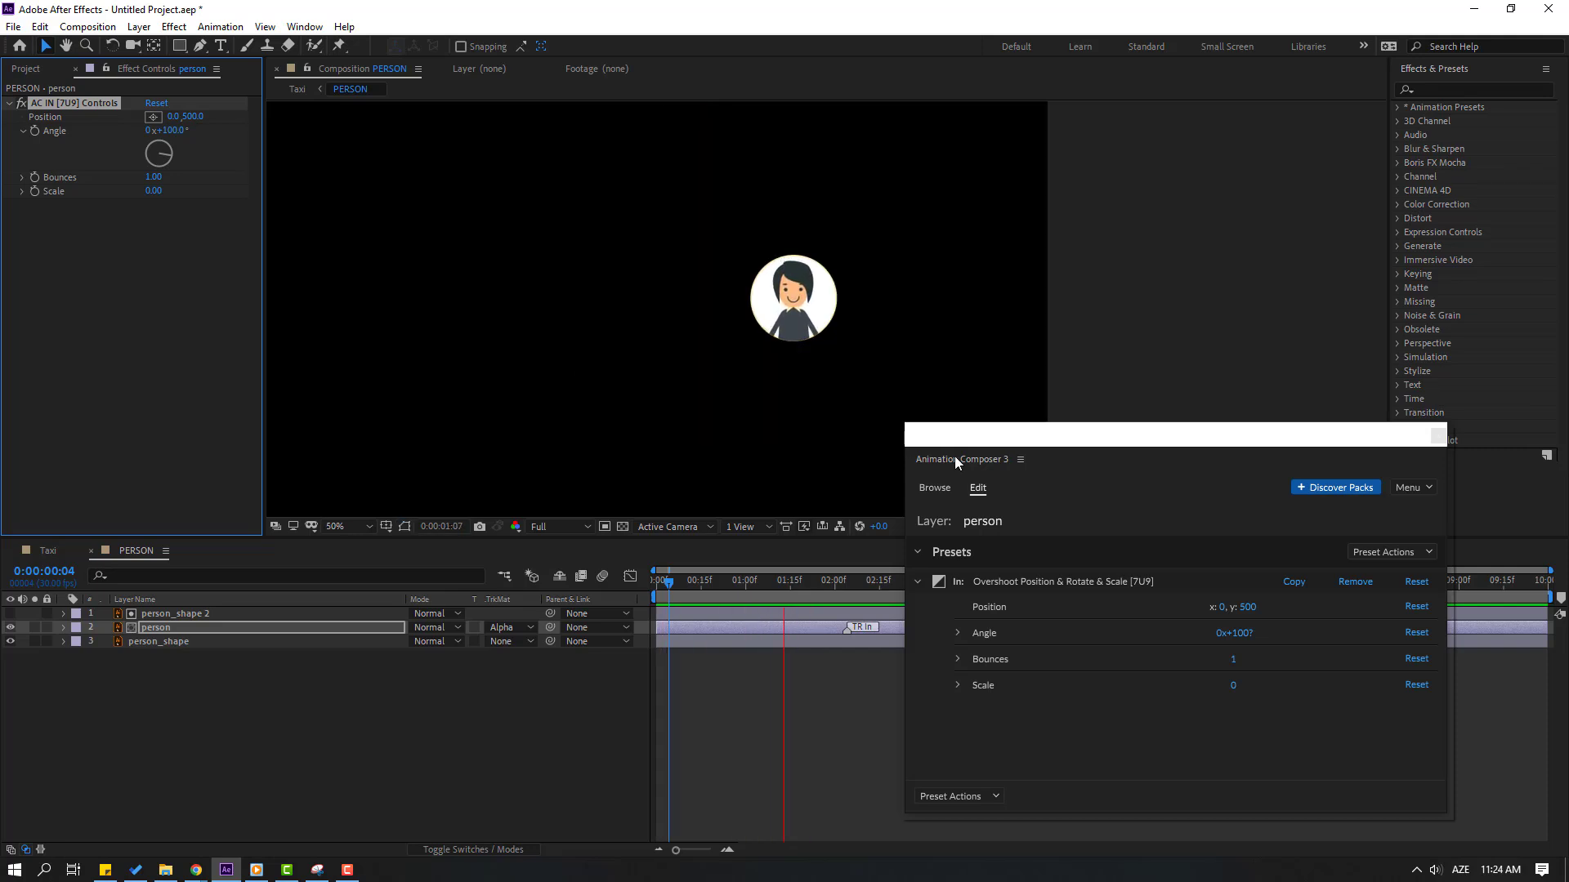
left_click(709, 582)
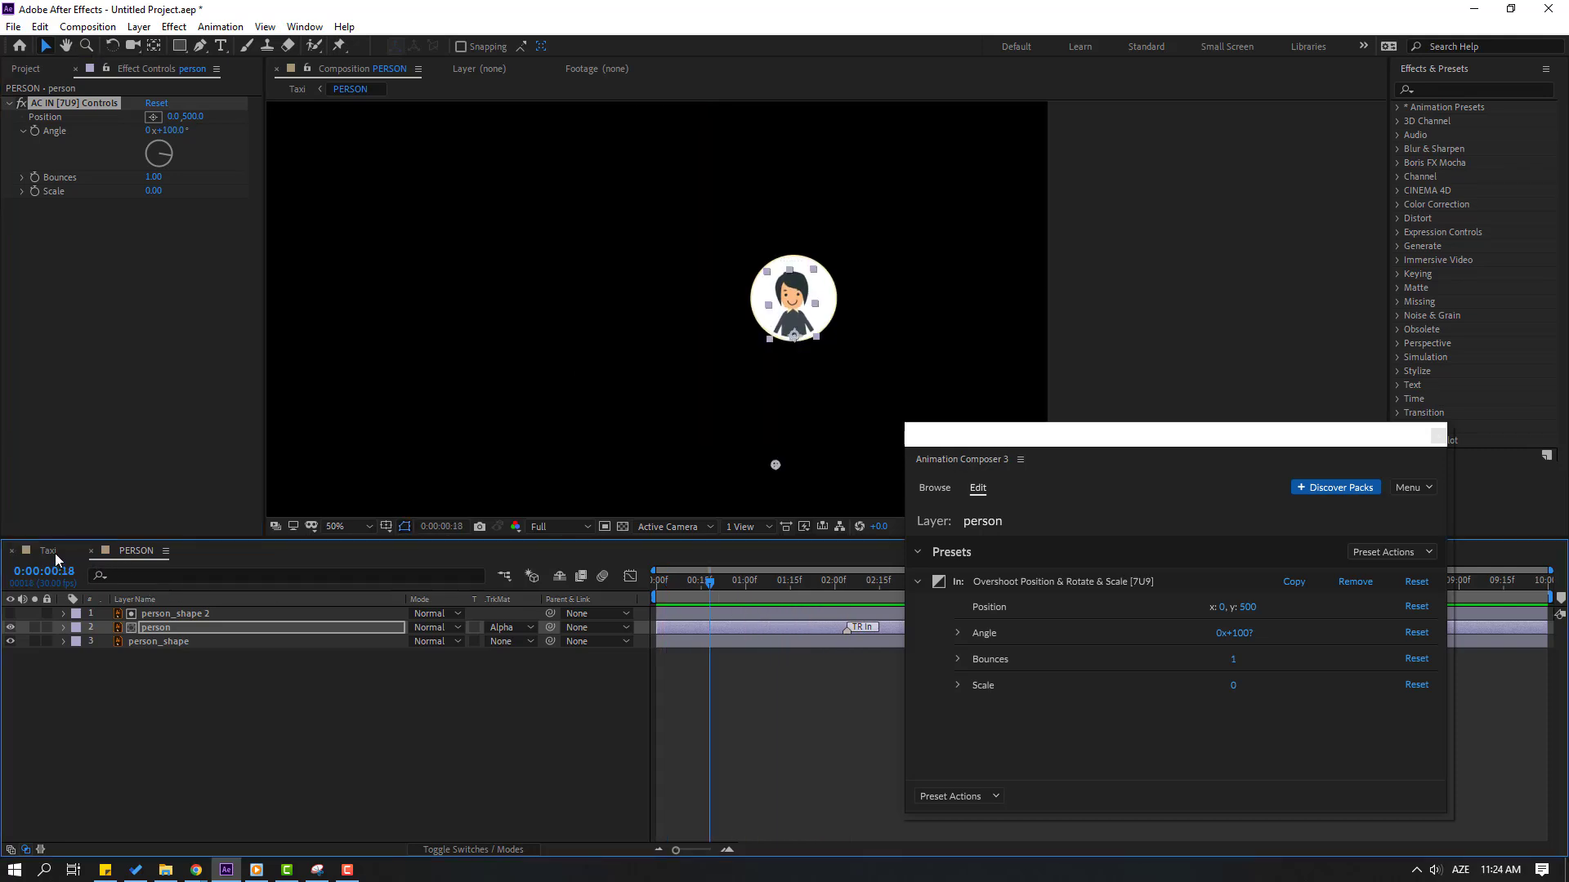
left_click(54, 552)
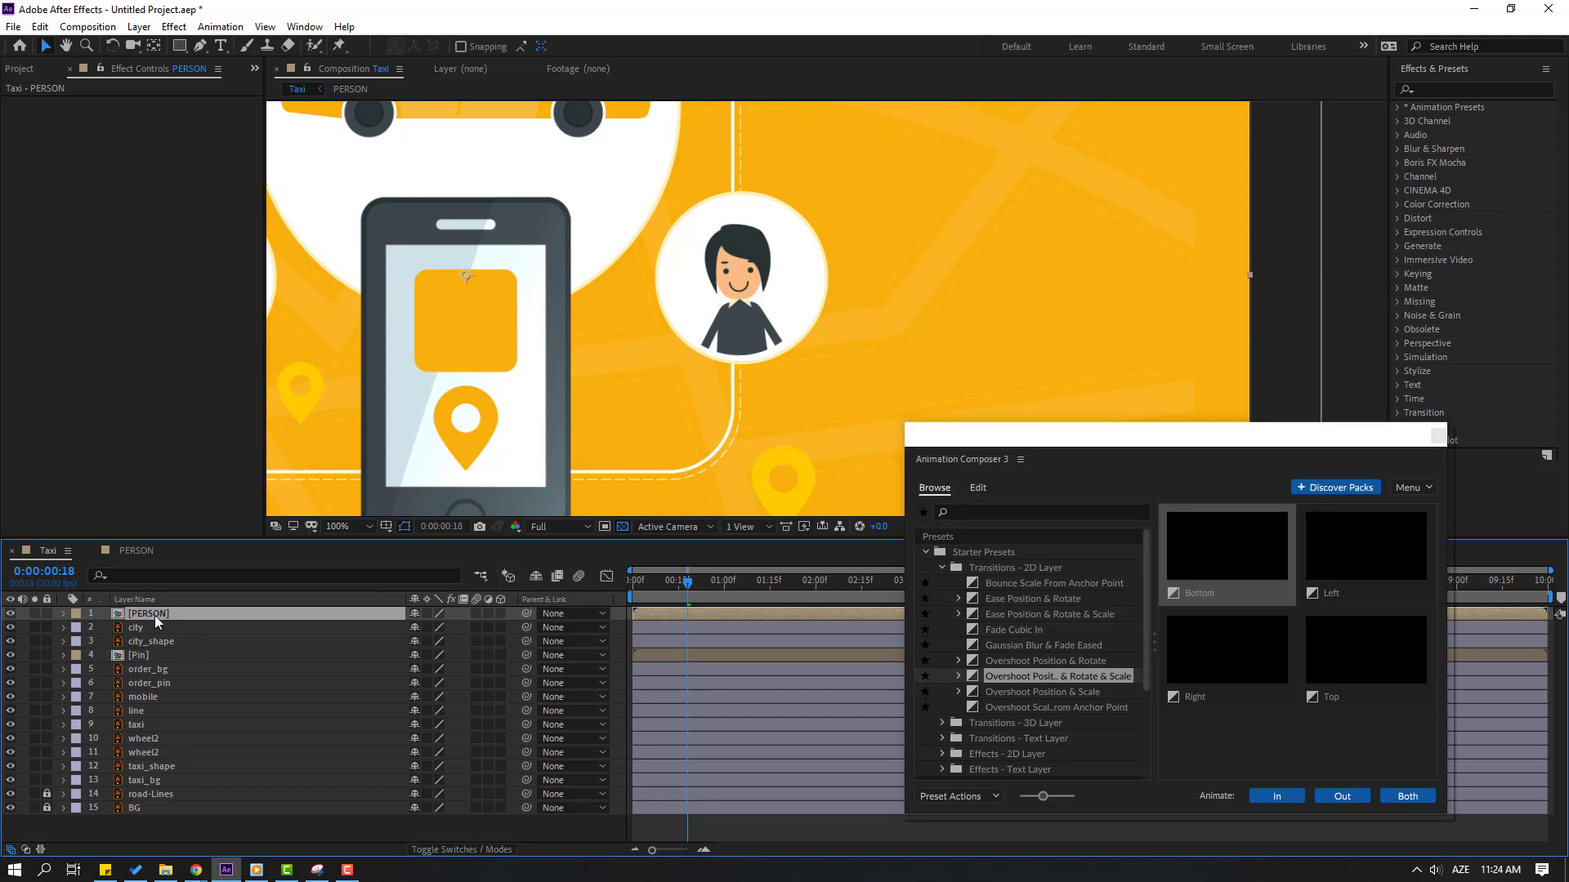
- Solo PERSON and move its anchor point to the centre of the circle
left_click(34, 614)
scroll(830, 341, "down", 2)
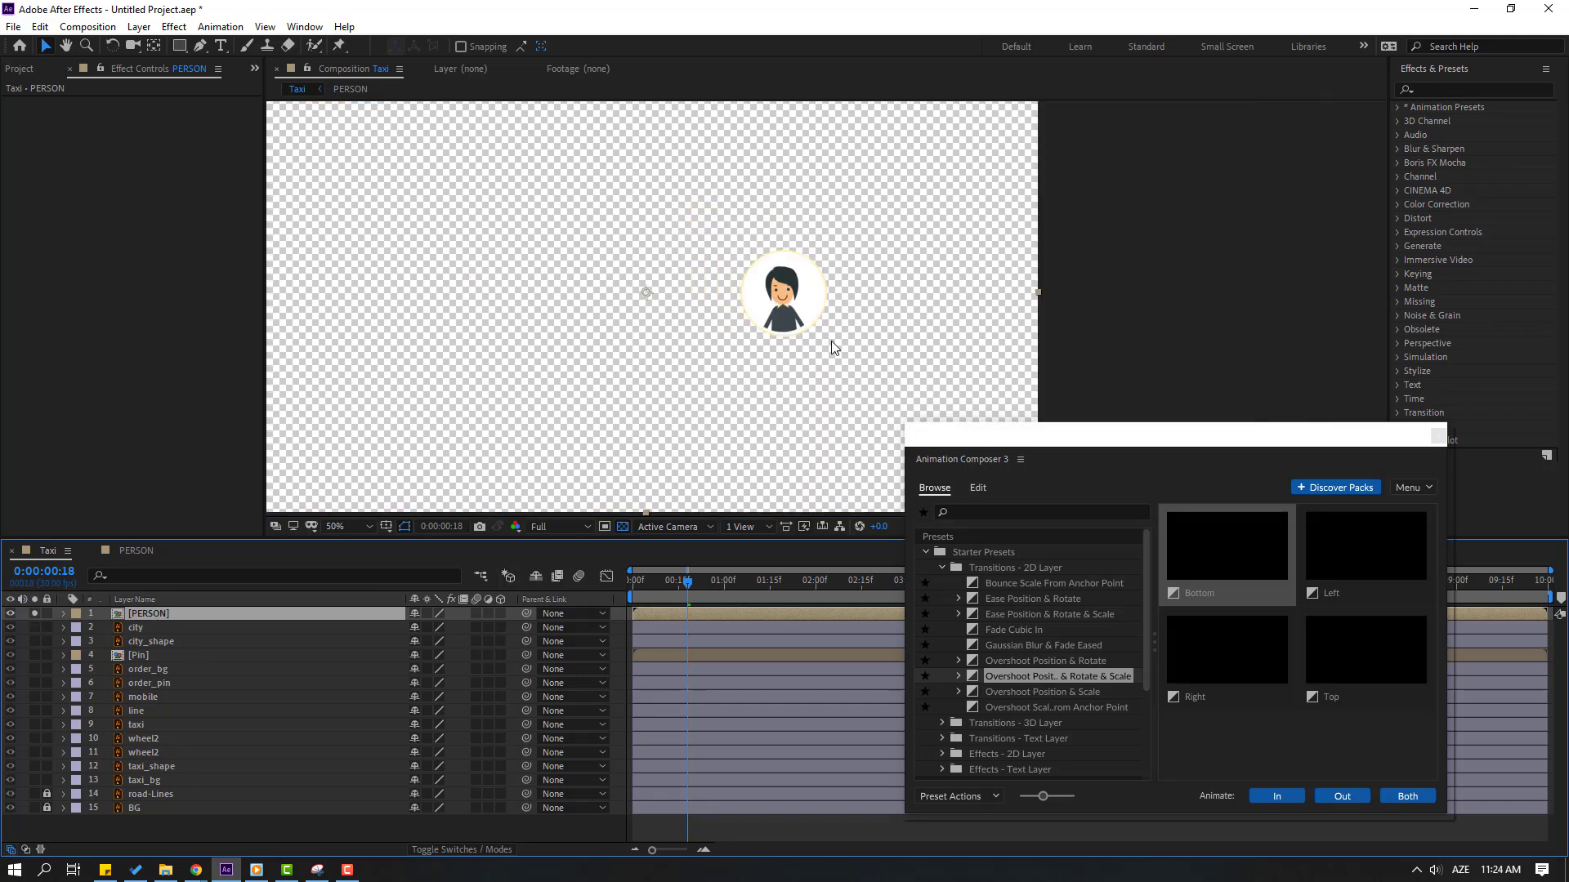
left_click(623, 527)
left_click(153, 46)
left_click_drag(641, 292, 780, 309)
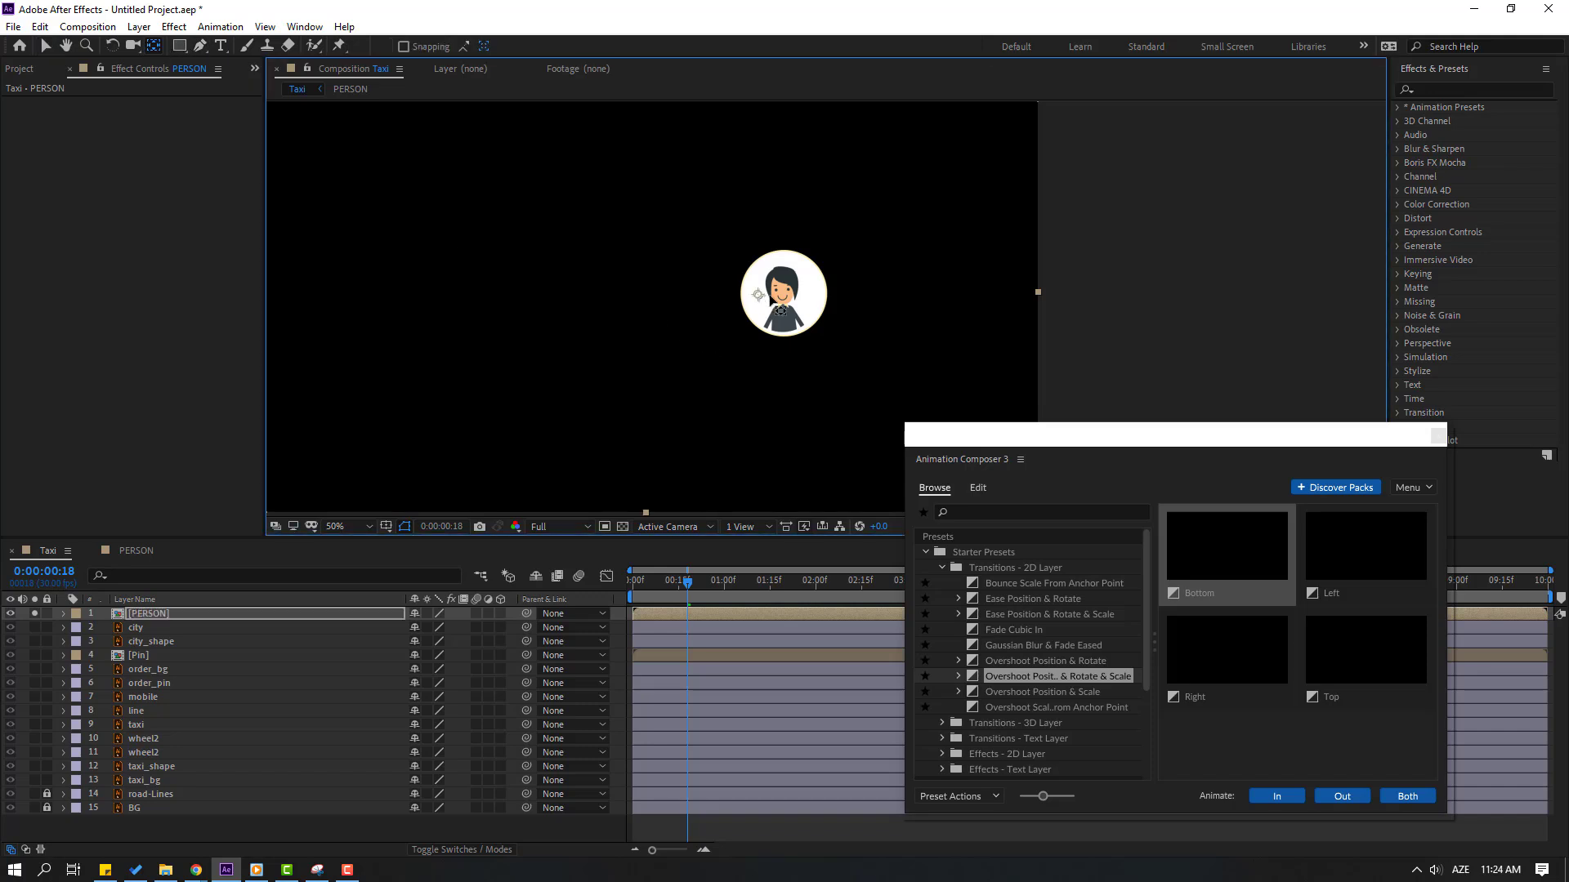
left_click(37, 50)
key("period")
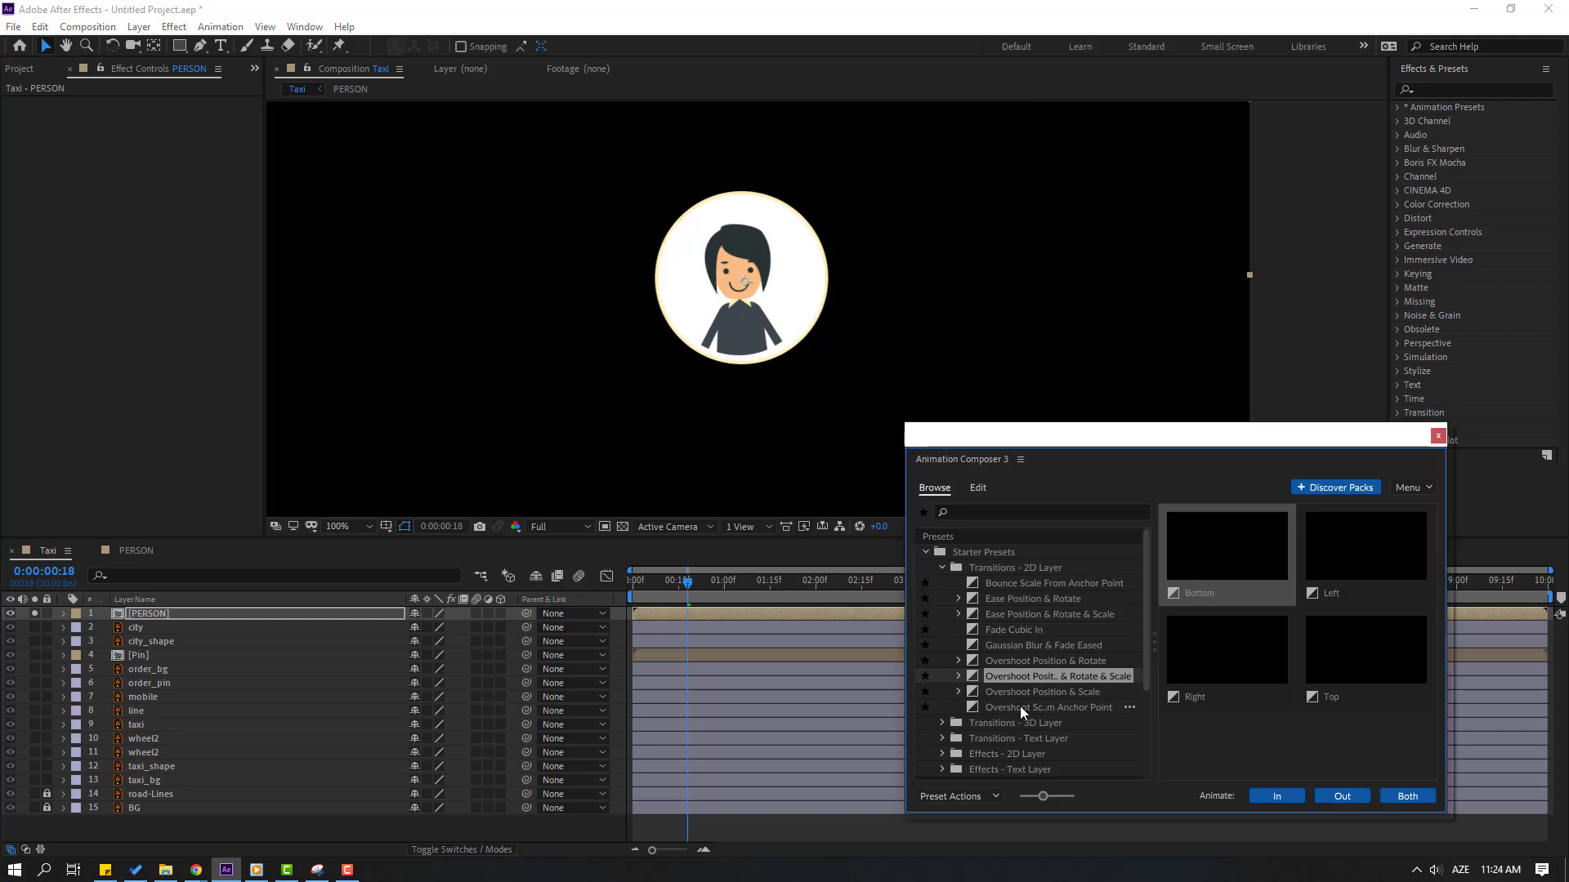
- Apply Overshoot Scale From Anchor Point In to PERSON and delay its entrance slightly
left_click(1052, 707)
left_click(1278, 793)
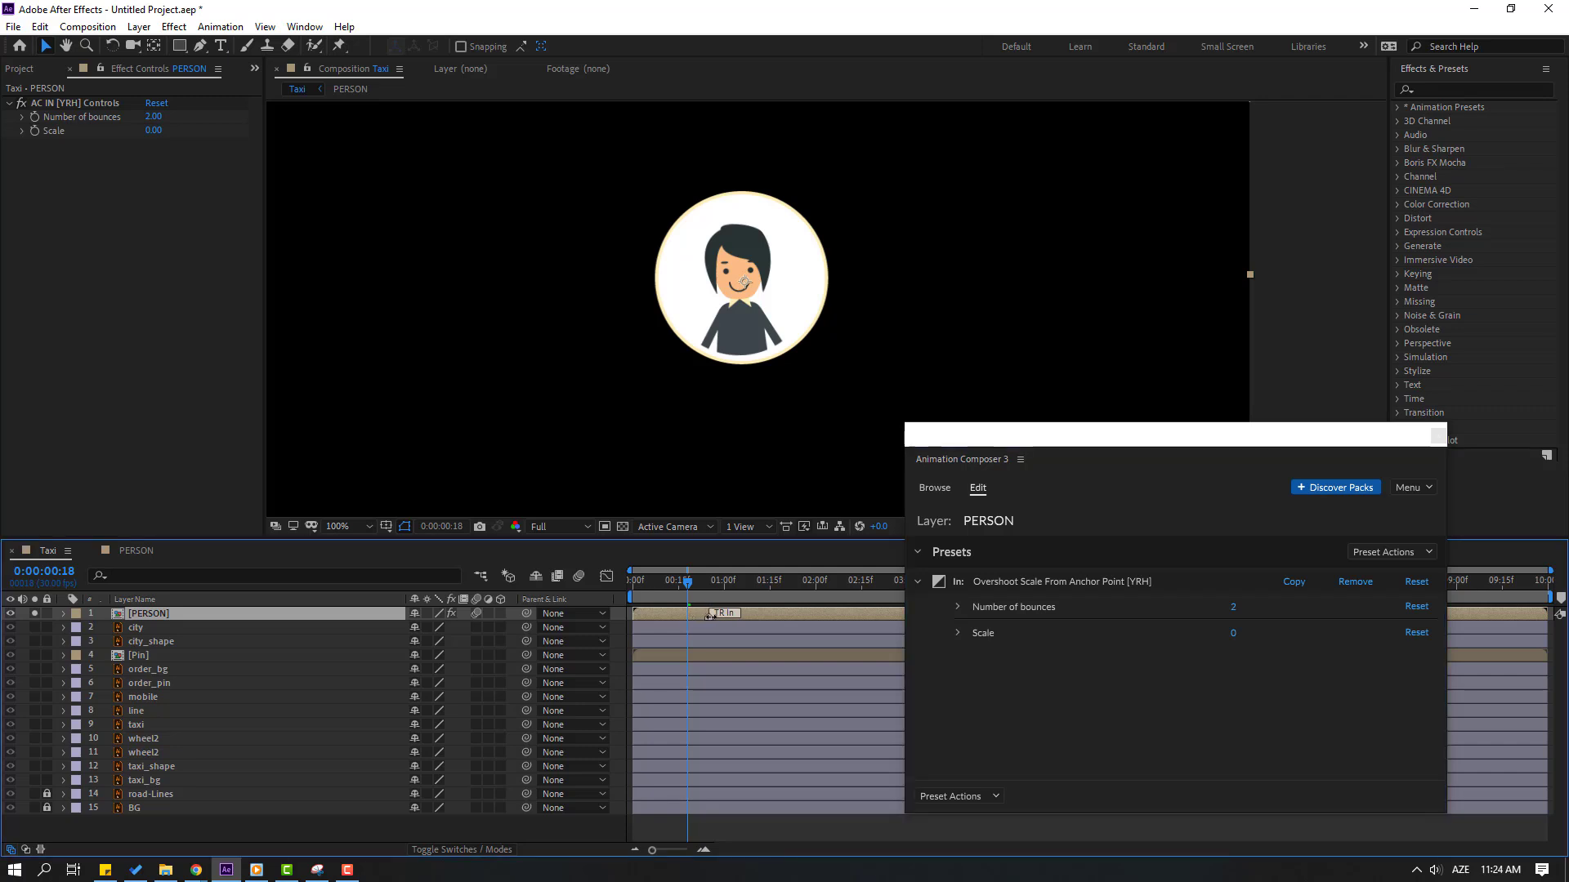
left_click_drag(672, 588, 563, 608)
key("space")
key("space")
key("space")
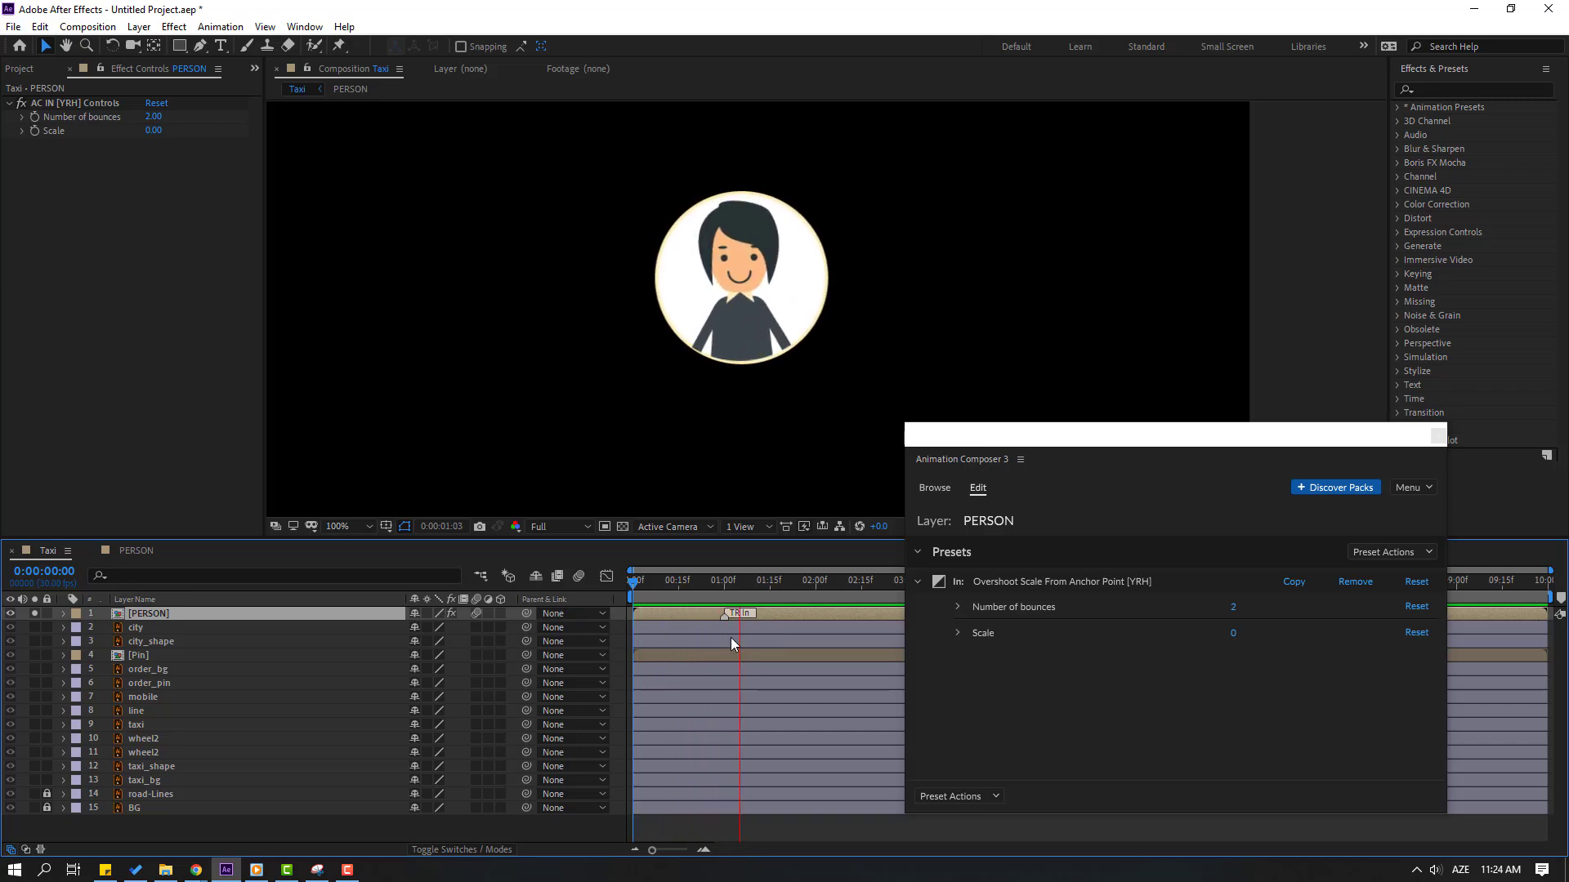
left_click_drag(727, 619, 763, 621)
key("space")
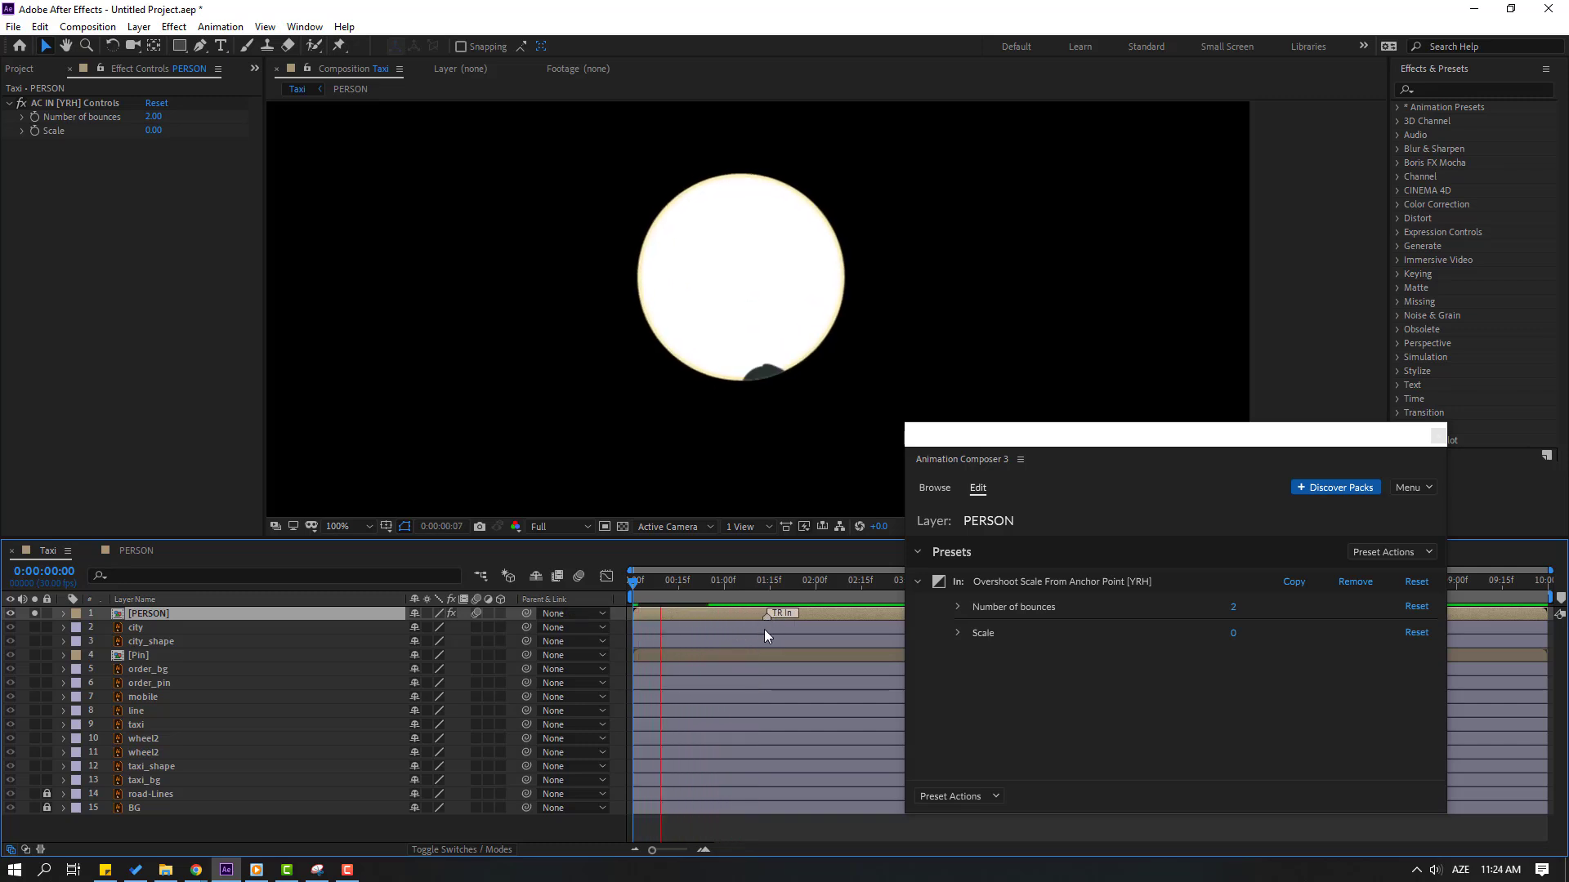
key("comma")
key("space")
- Unsolo PERSON, scrub to check the pop-in, and select the city and city_shape layers
left_click_drag(1328, 445, 1347, 447)
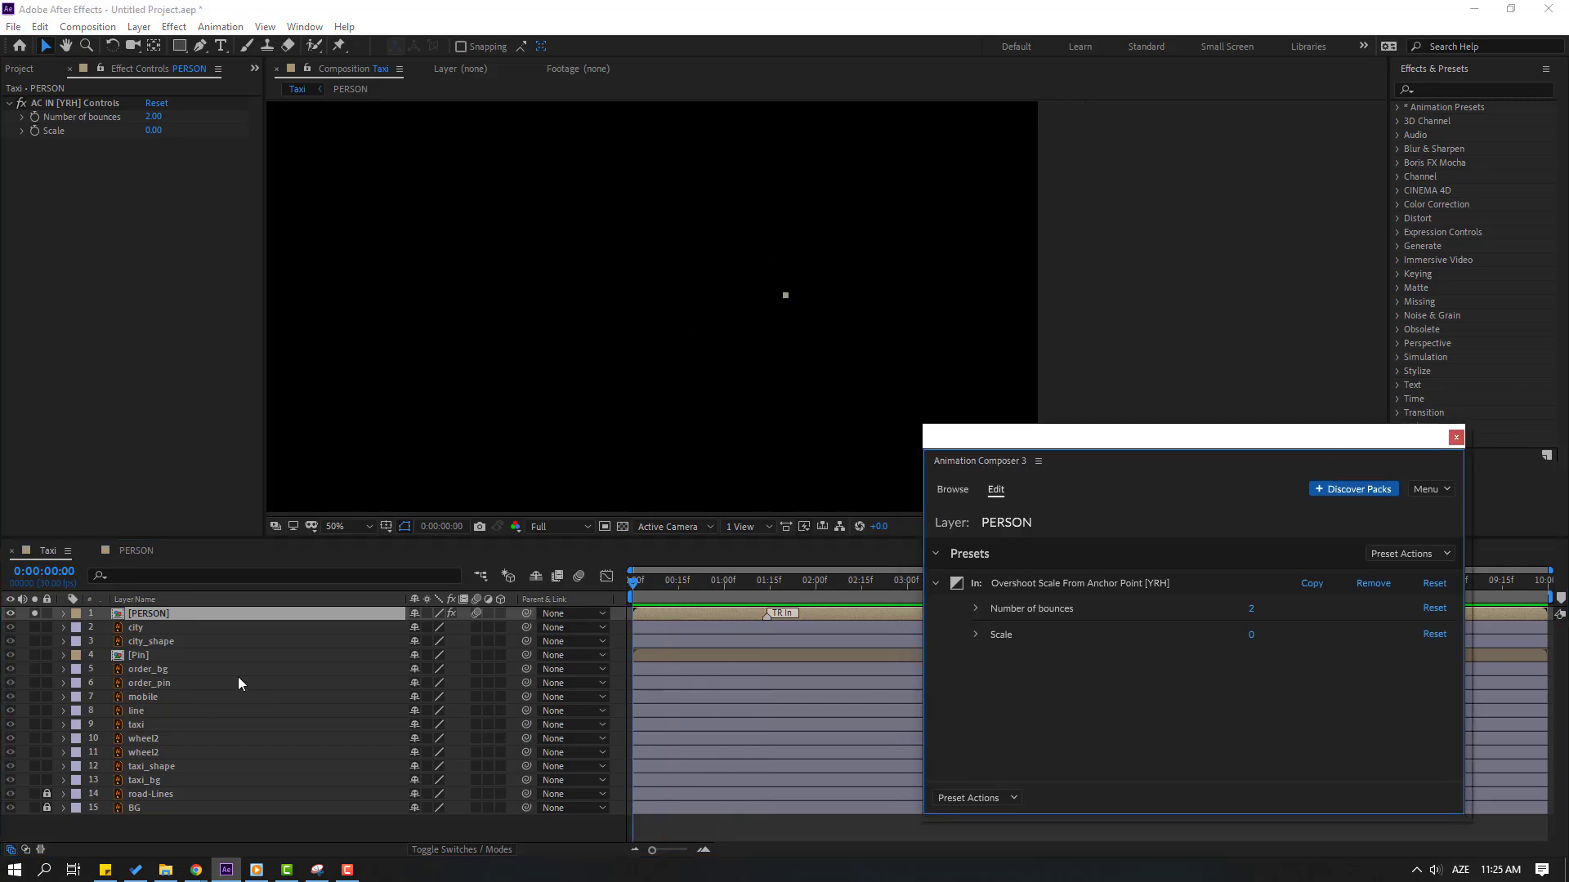
left_click(34, 614)
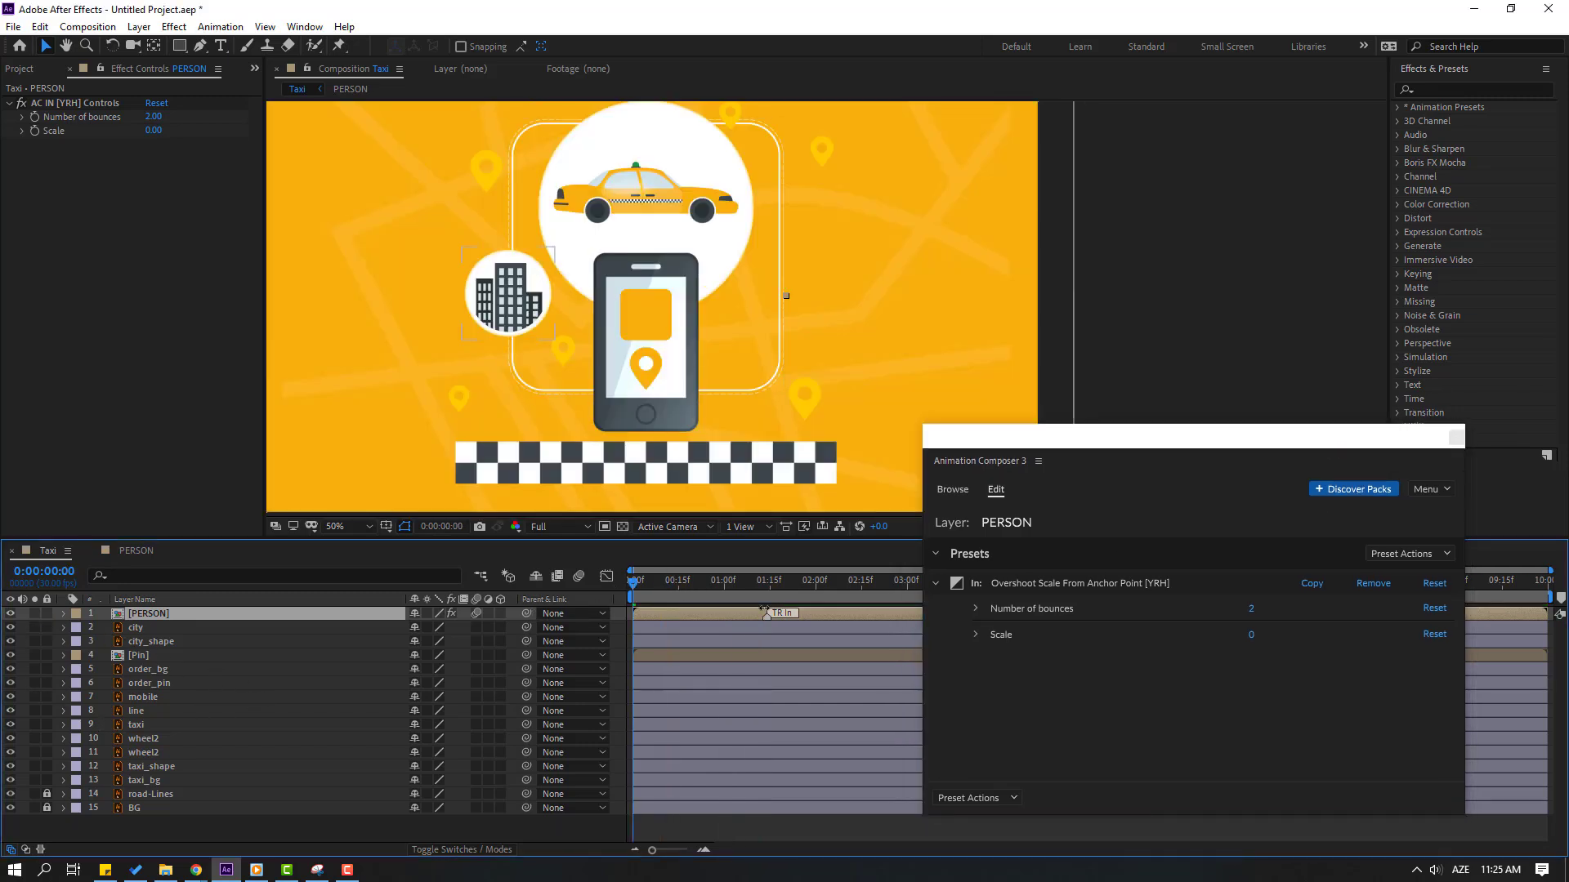
left_click_drag(643, 584, 708, 586)
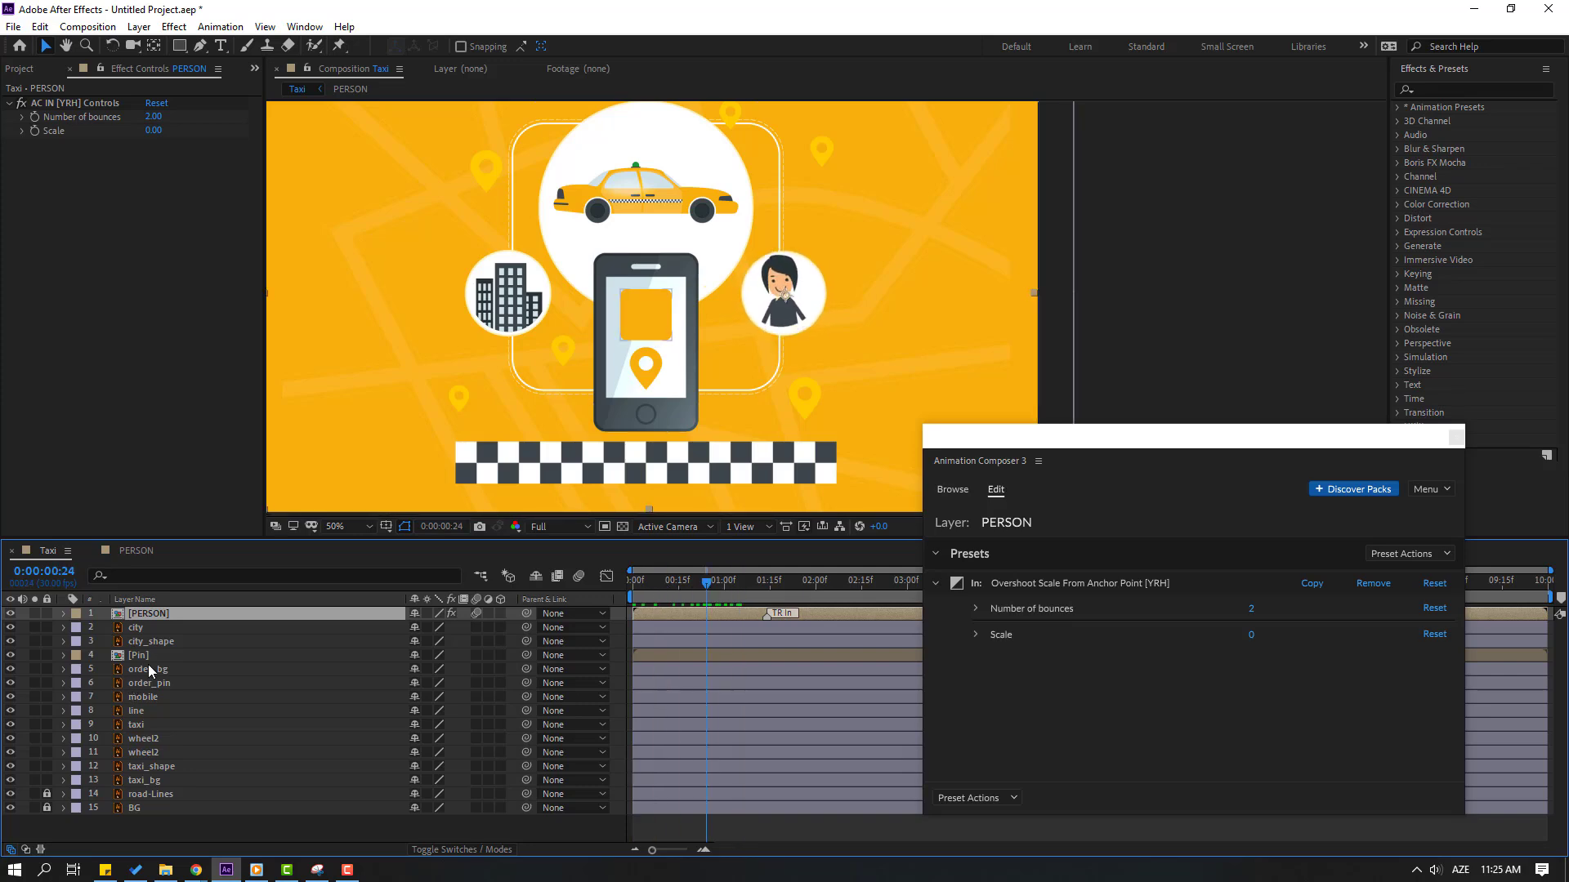
left_click(136, 629)
left_click(161, 642, "shift")
- Pre-compose city and city_shape into a new CITY composition
right_click(136, 641)
left_click(170, 565)
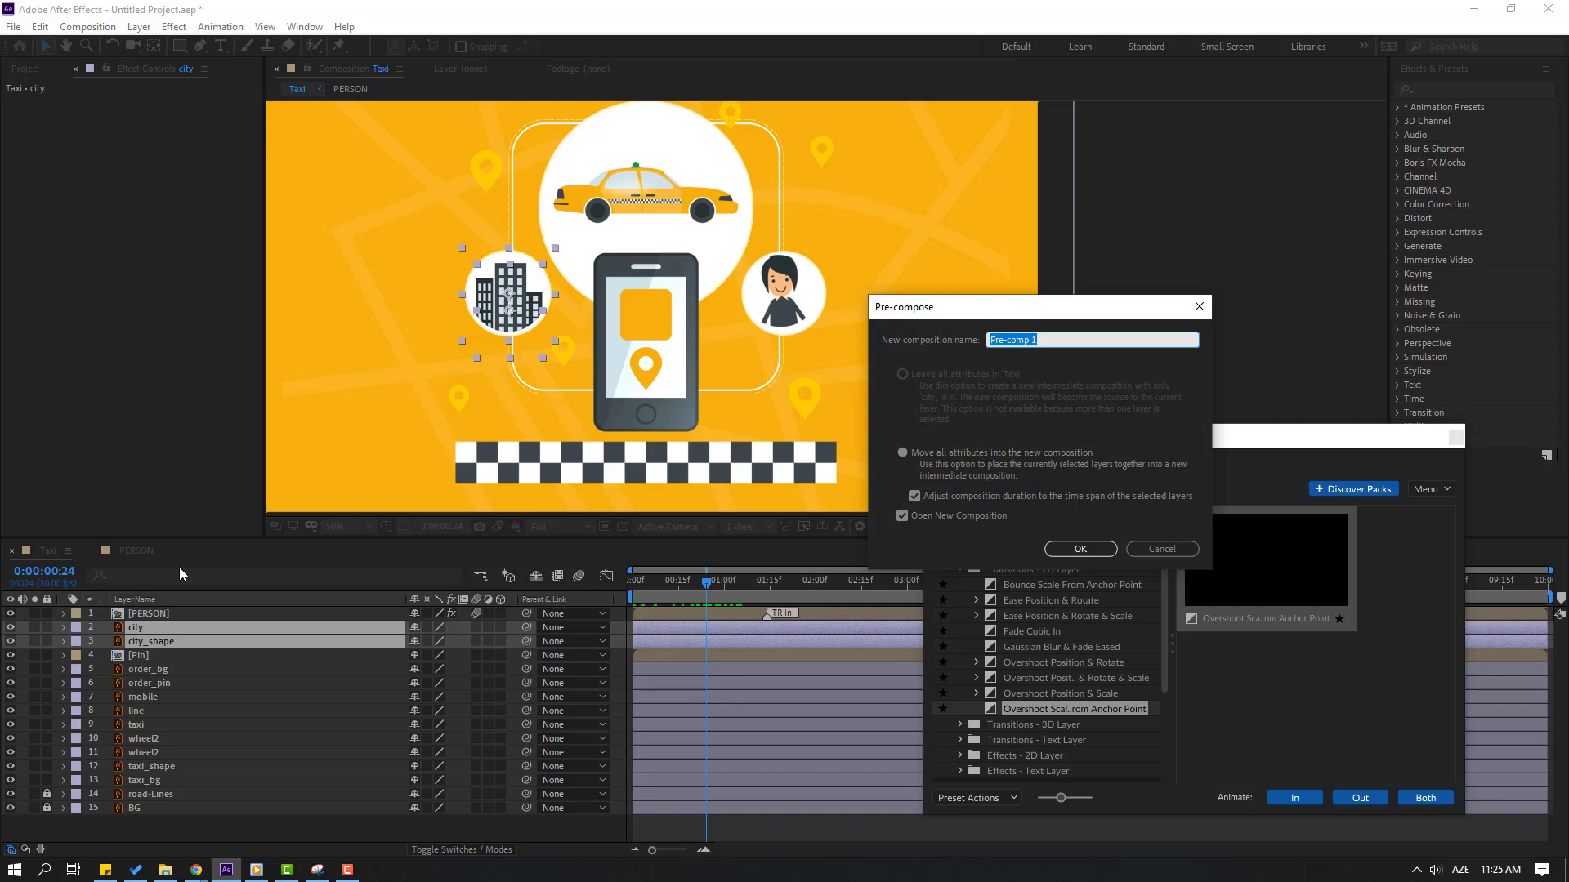
left_click(1080, 548)
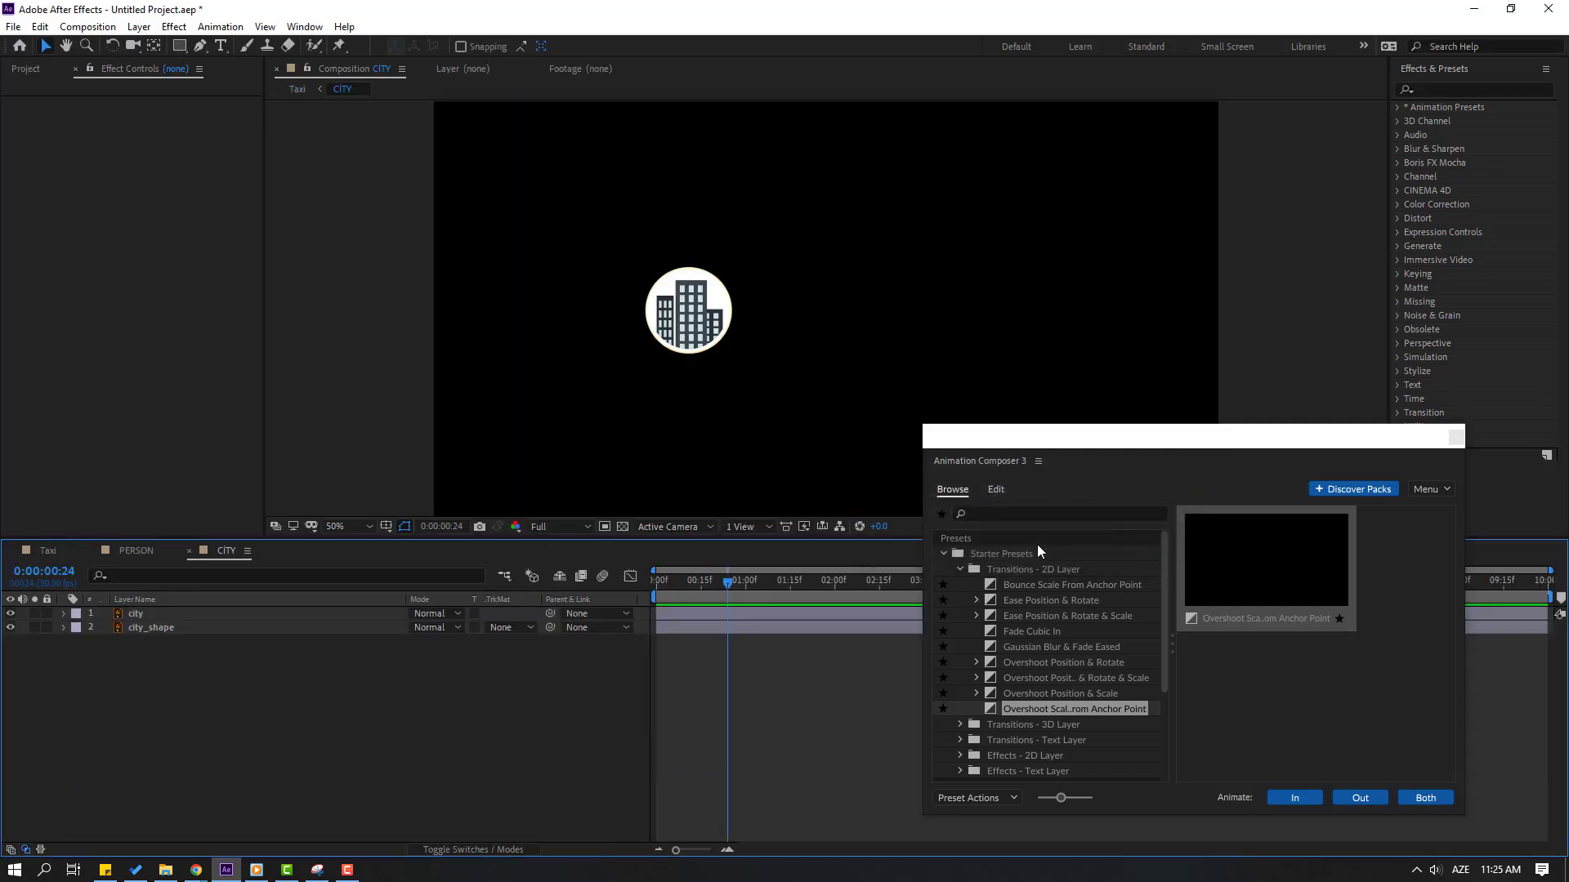
scroll(682, 380, "up", 1)
left_click_drag(498, 396, 622, 374)
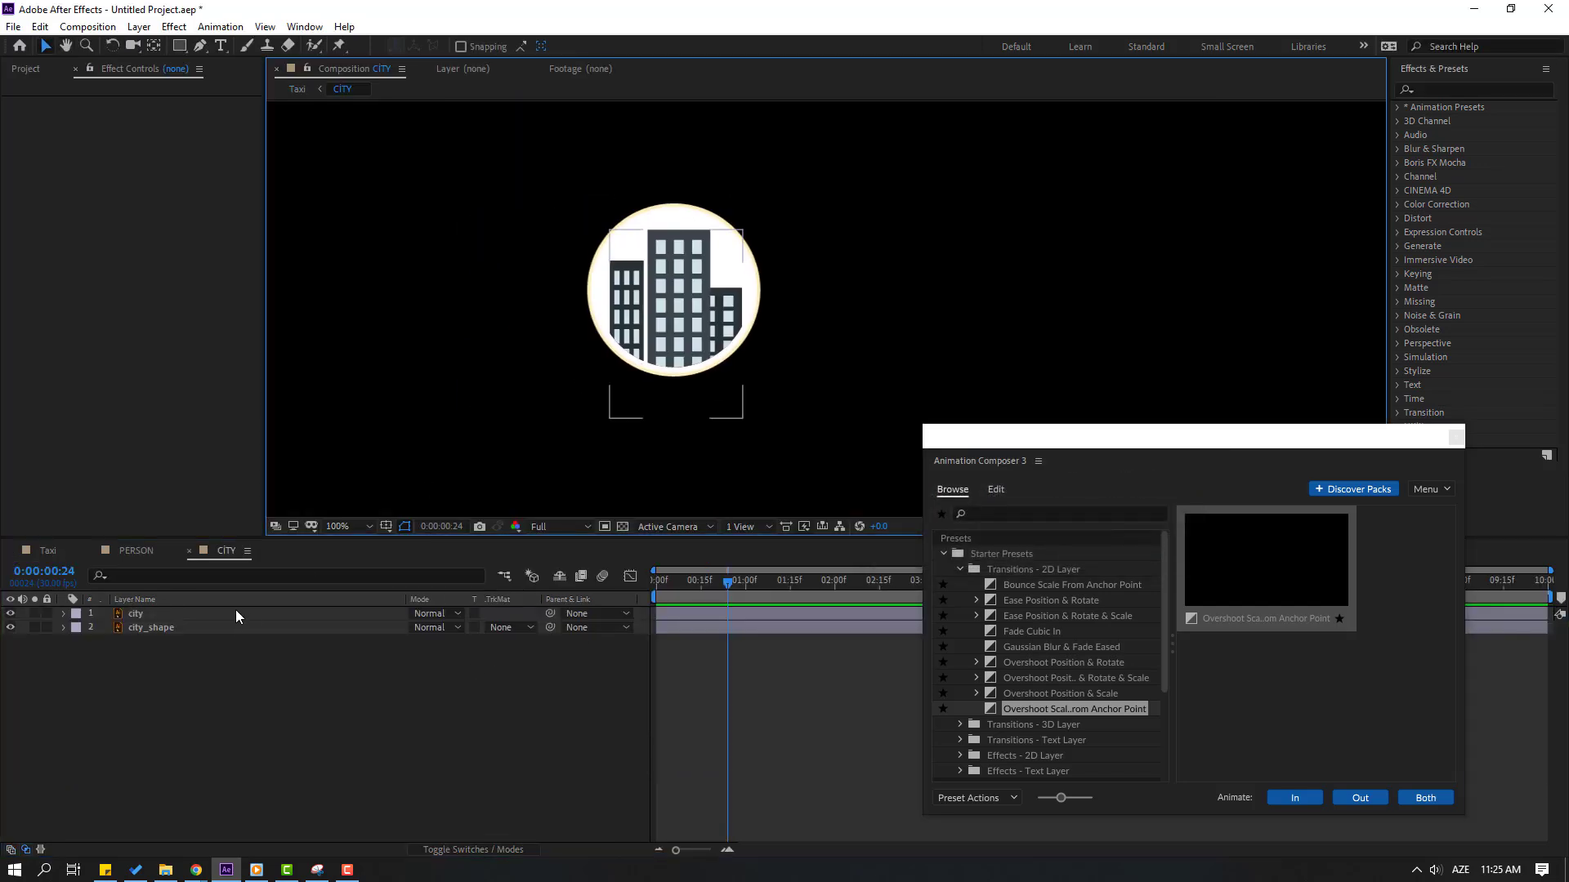
- Duplicate city_shape, clip city to city_shape 2 as an alpha matte, and lower city's anchor point
left_click(147, 630)
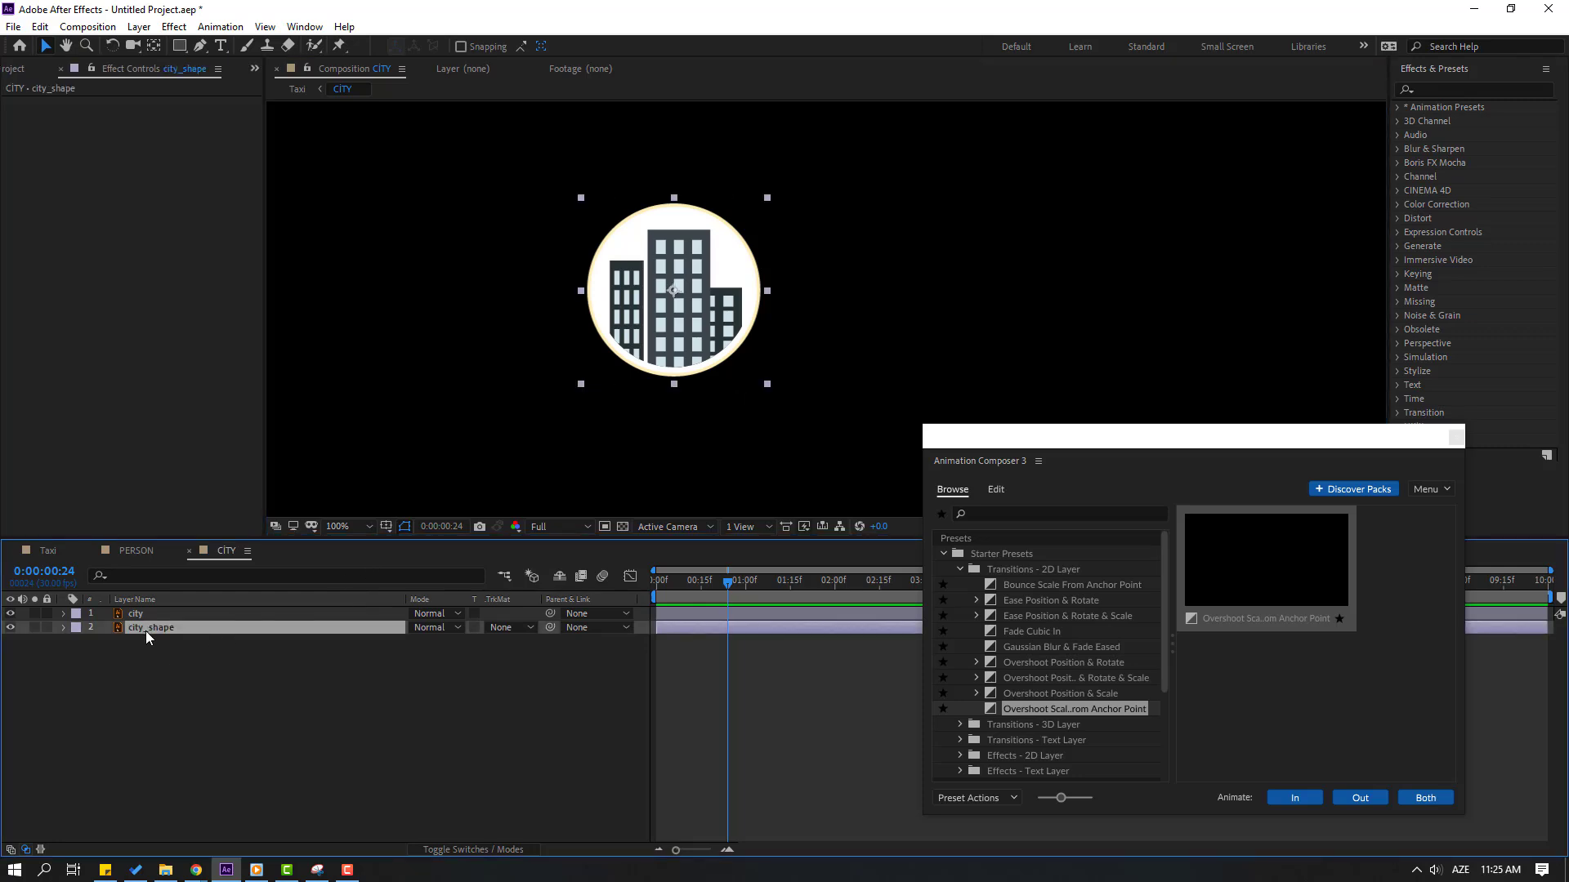
key("ctrl+d")
left_click(135, 613)
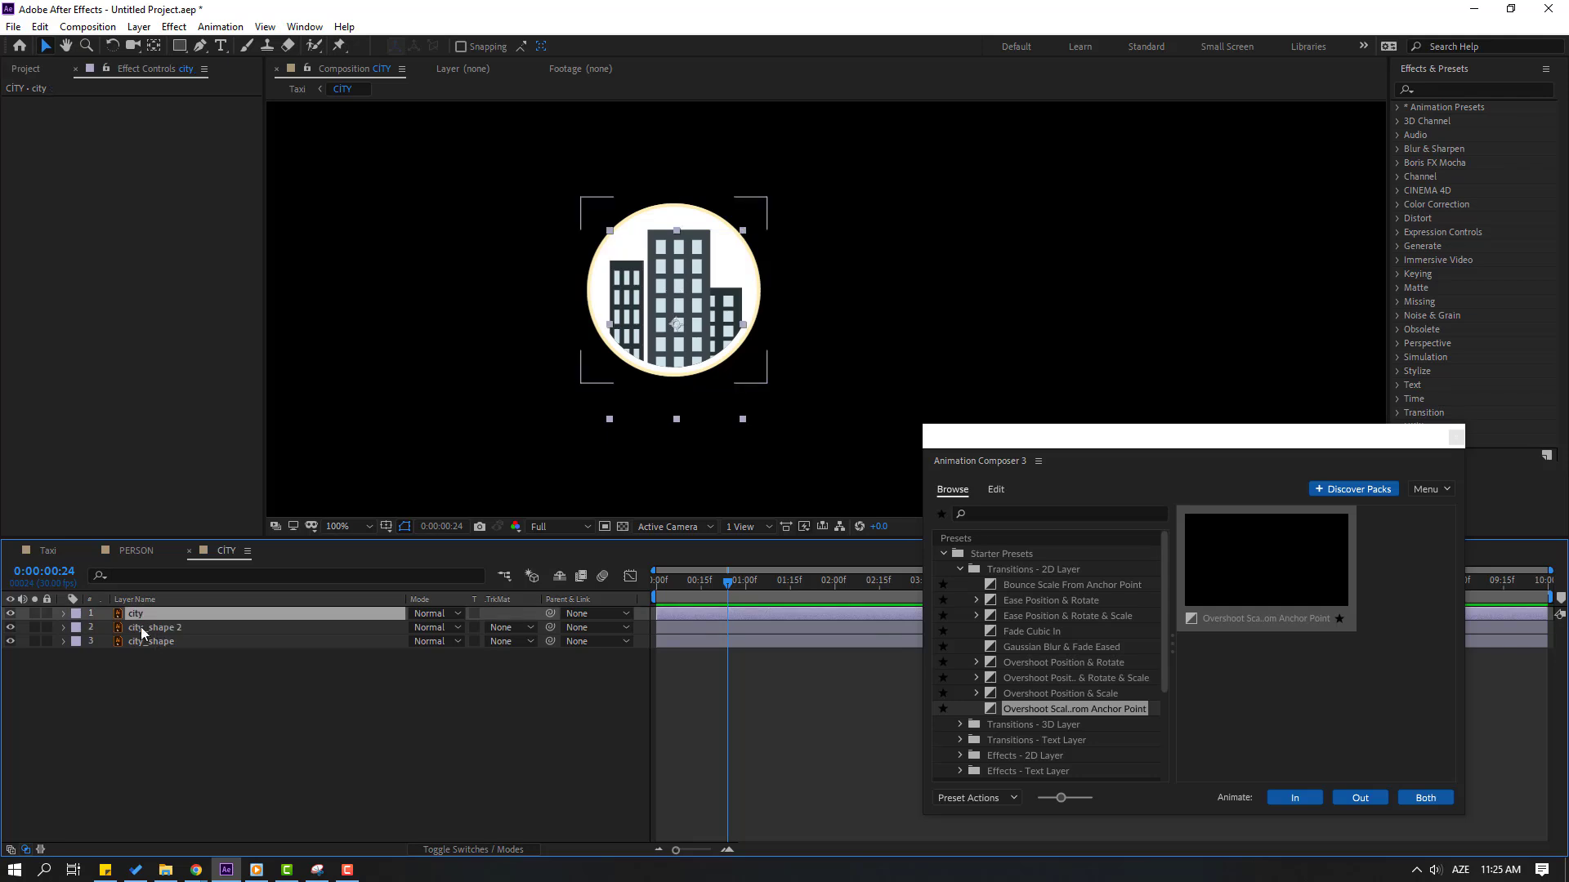
left_click_drag(133, 611, 185, 634)
left_click(505, 629)
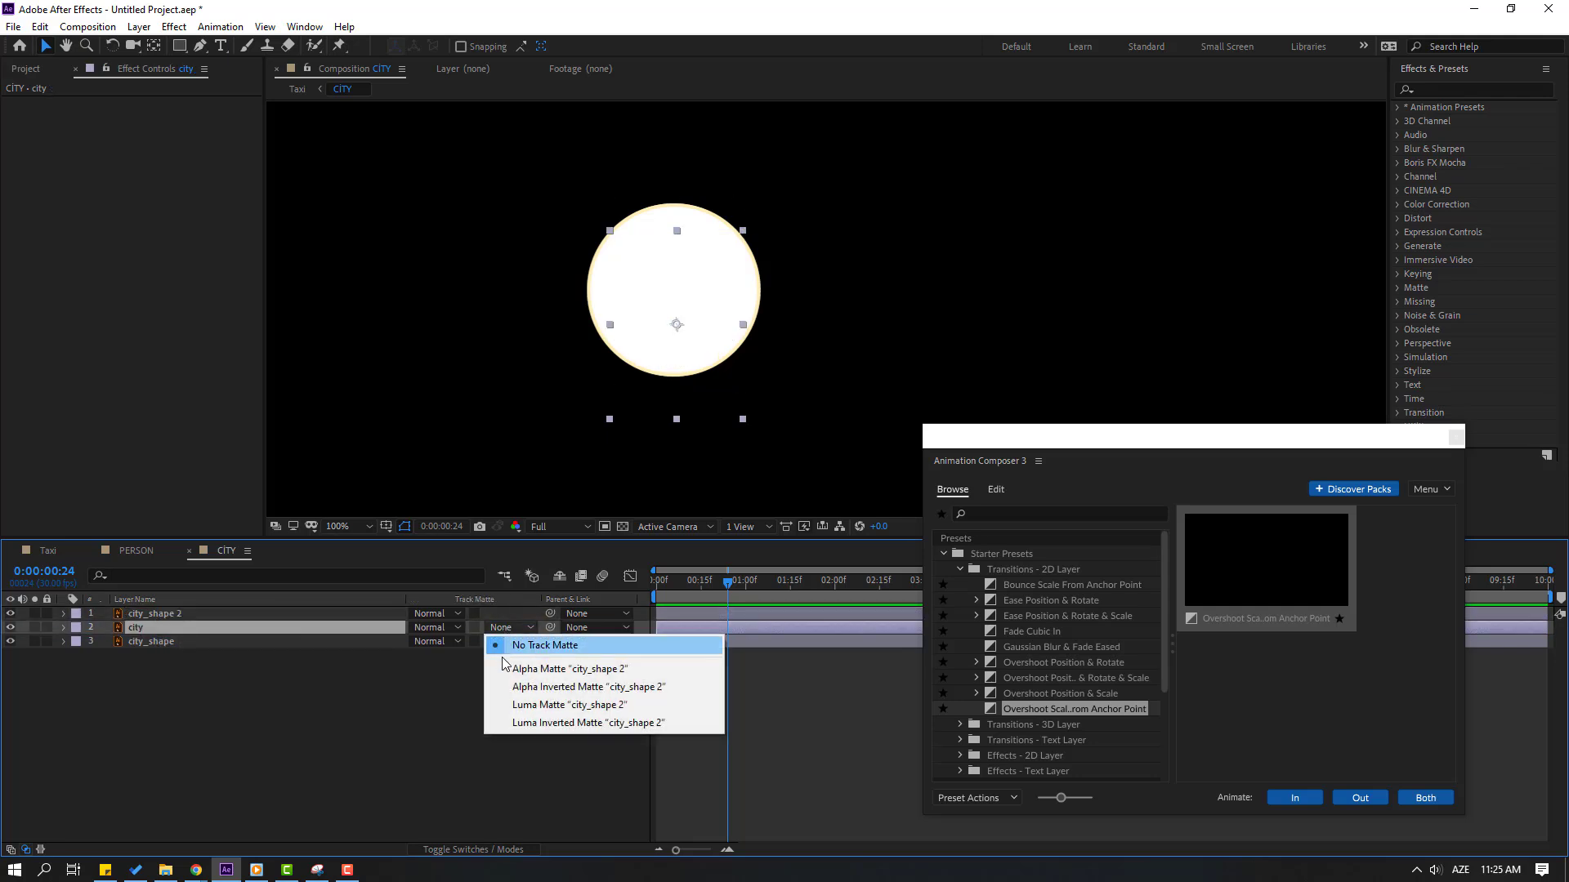
left_click(546, 670)
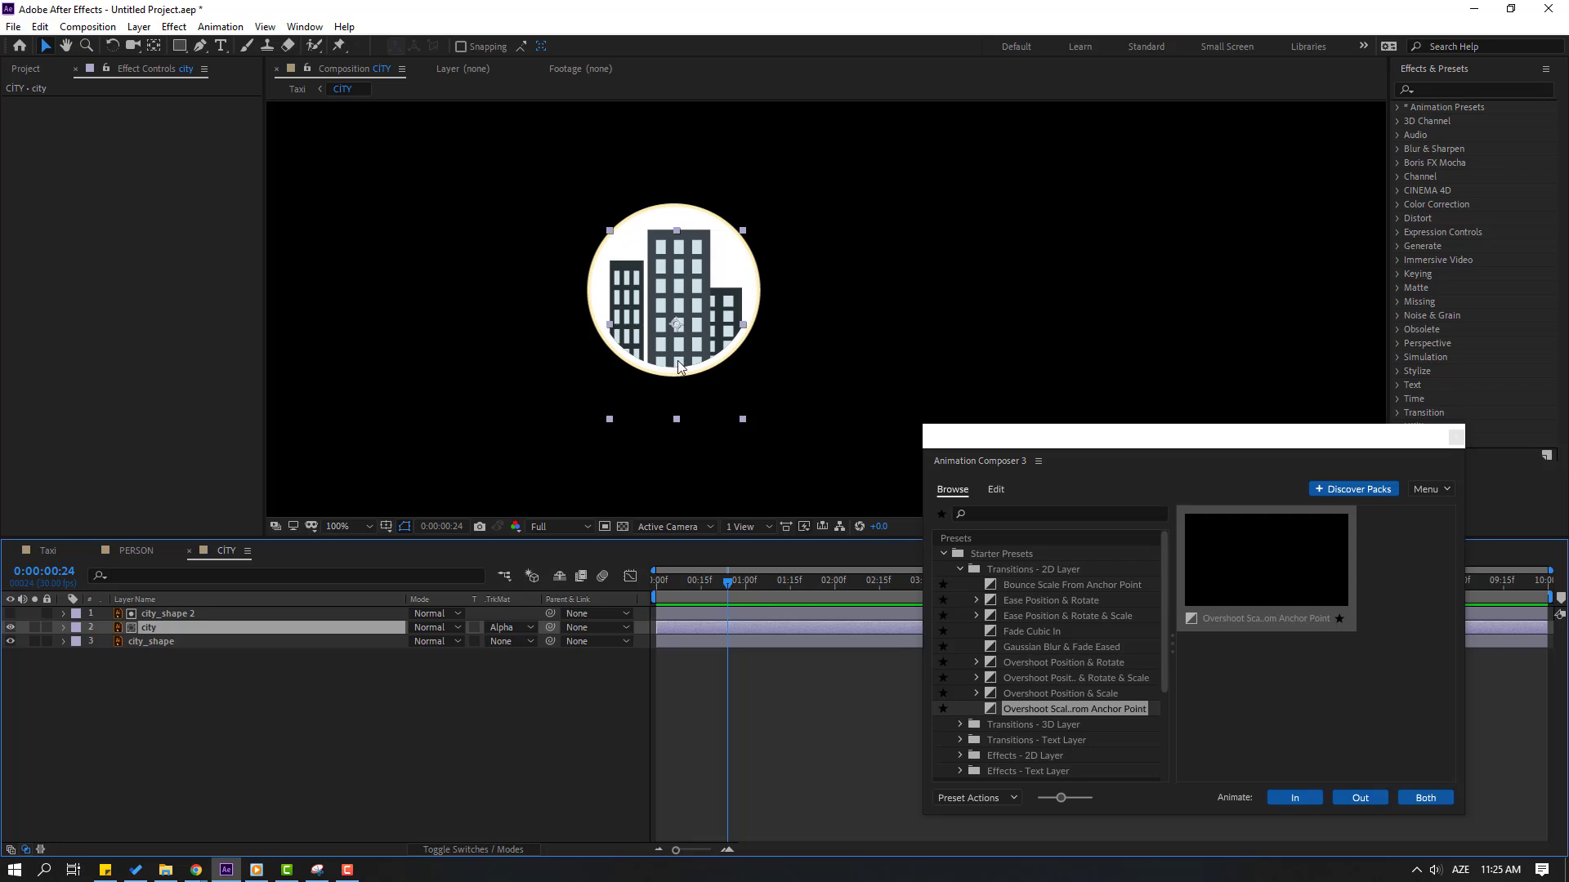
left_click(159, 46)
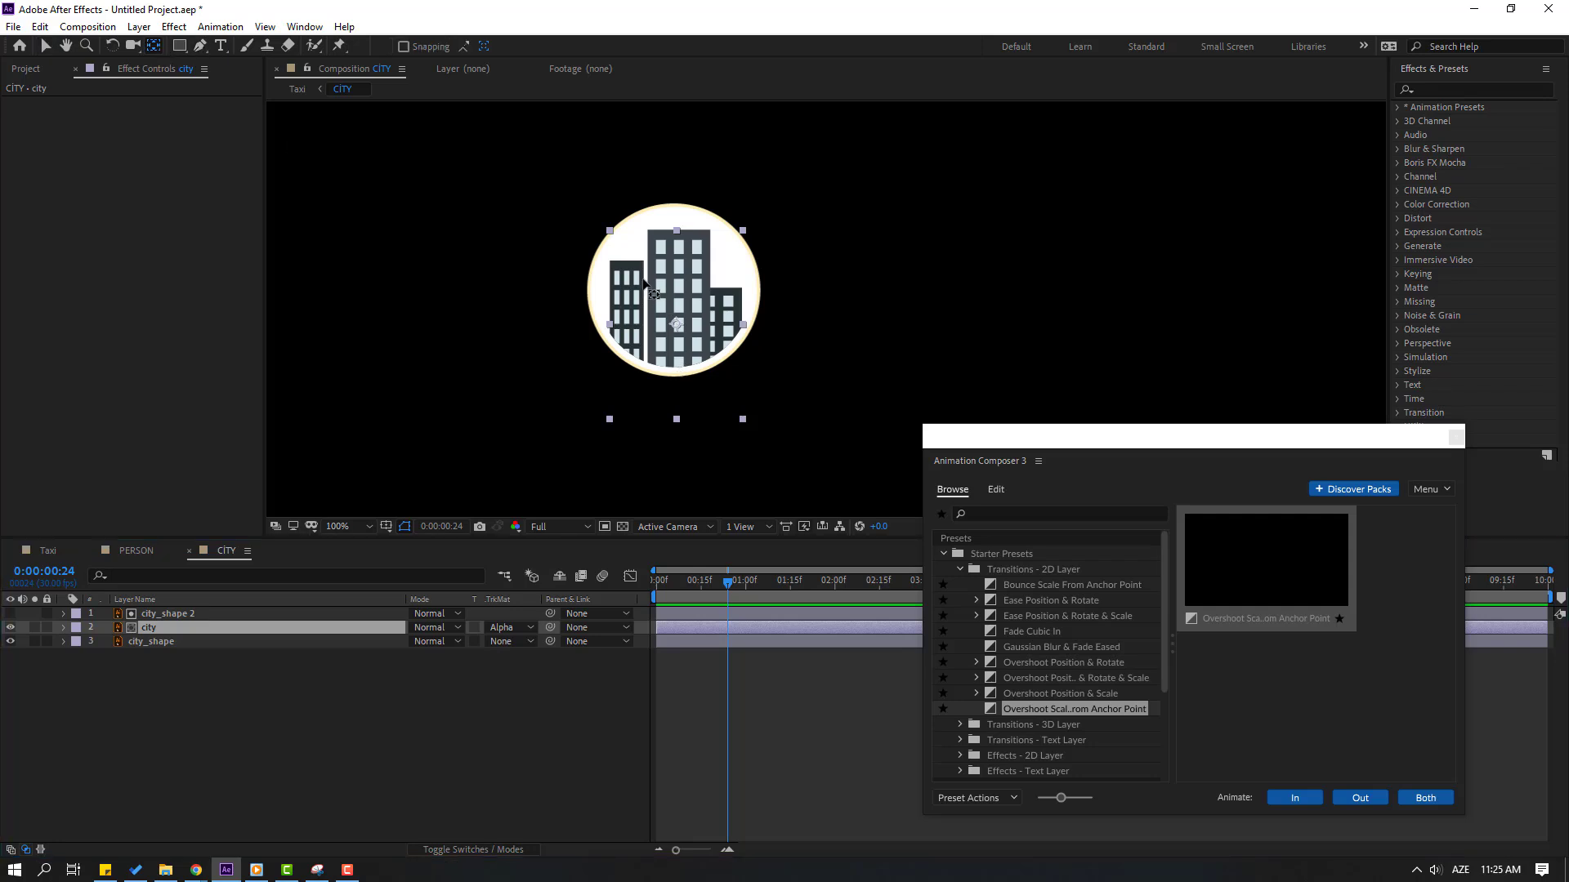
mouse_move(676, 324)
left_mouse_down()
mouse_move(671, 366)
mouse_move(653, 294)
mouse_move(649, 335)
left_mouse_up()
- Scale the city buildings to 115% and move them slightly down inside the circle
left_click(46, 47)
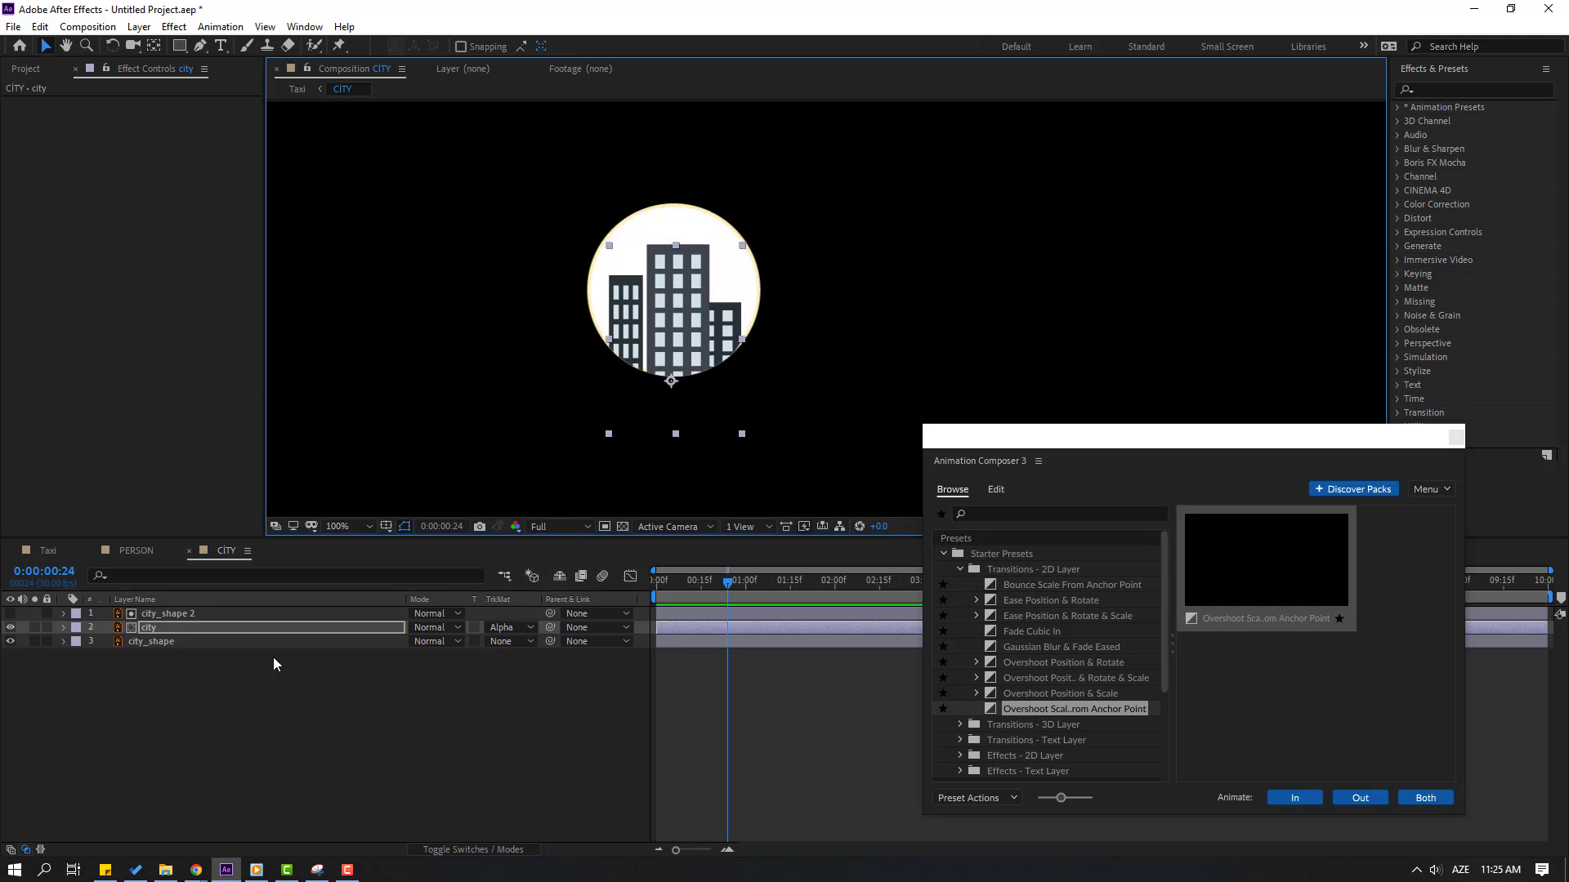
key("s")
left_click_drag(424, 642, 437, 643)
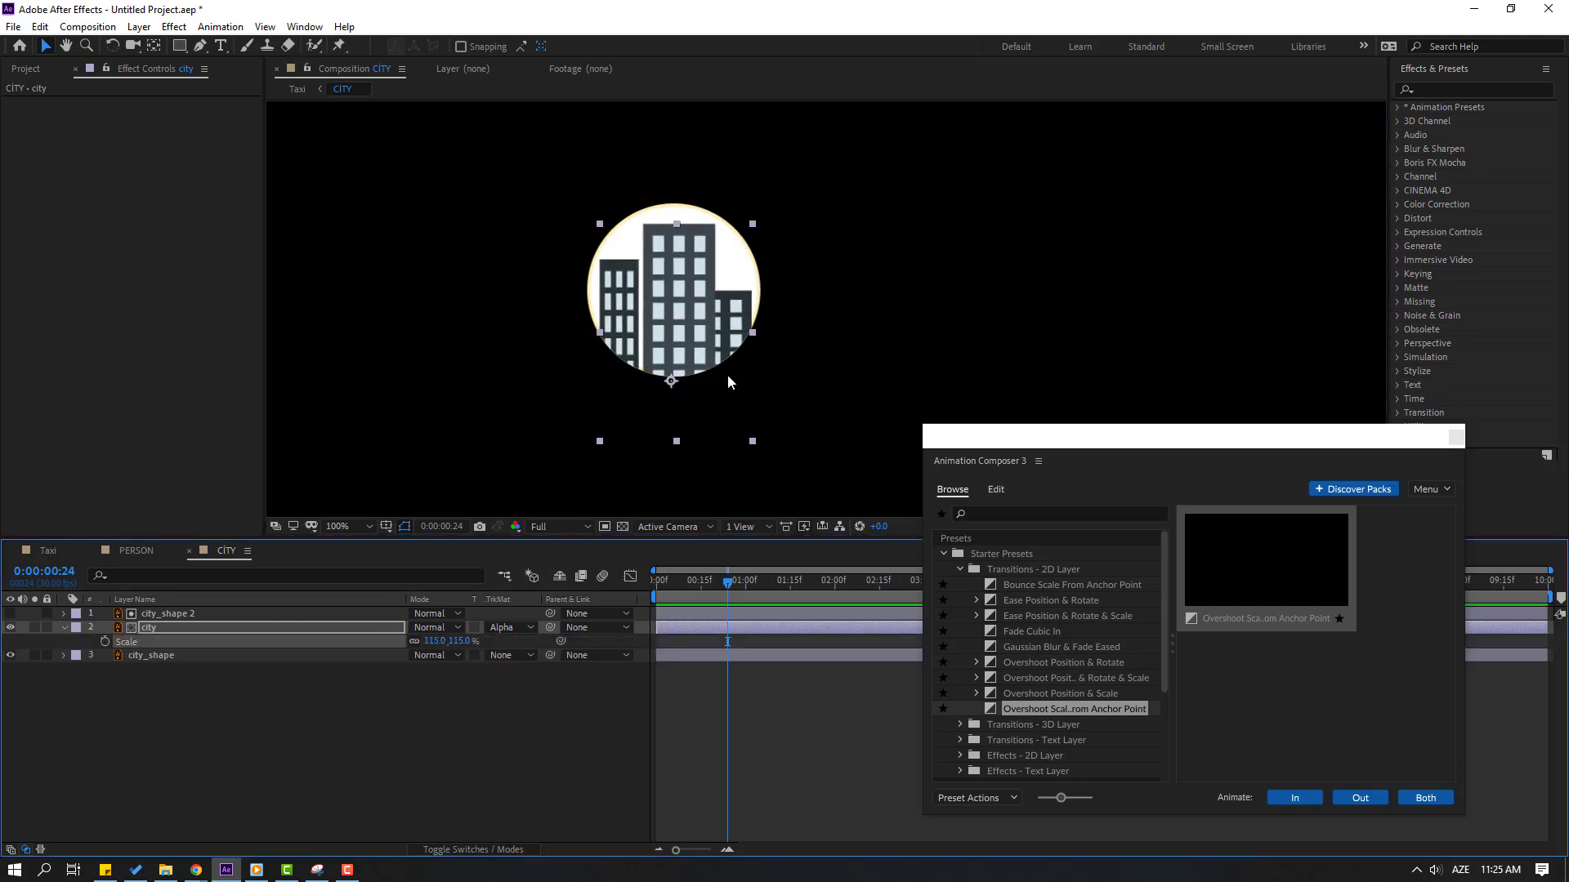
left_click_drag(669, 331, 668, 347)
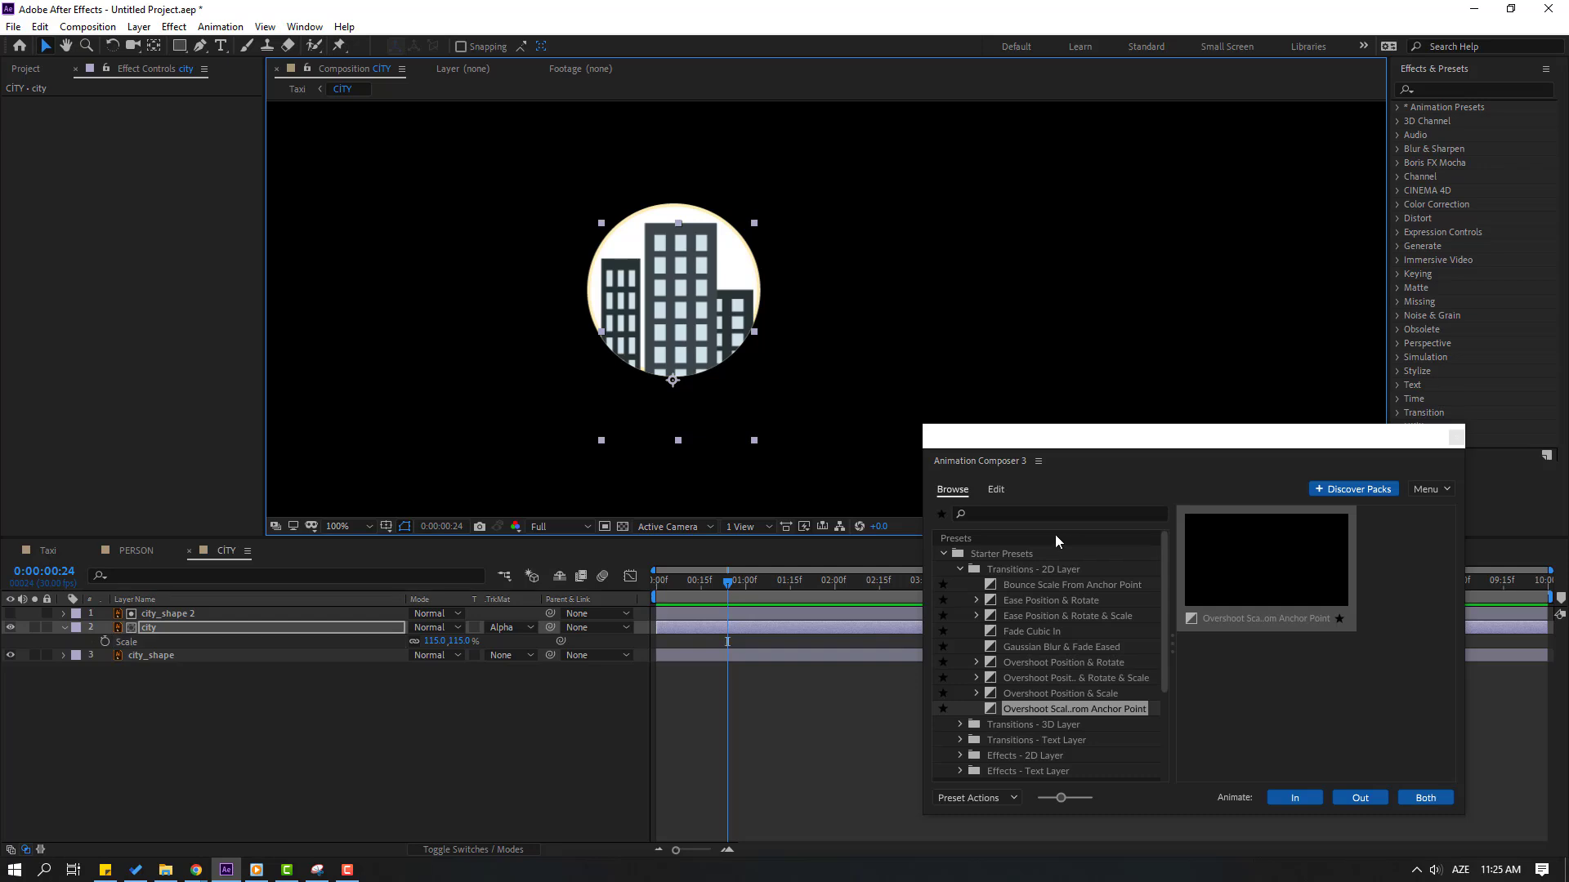
- Apply Overshoot Position & Rotate & Scale In to city with 1 bounce, then close CITY
left_click_drag(1093, 445, 1010, 410)
left_click(943, 644)
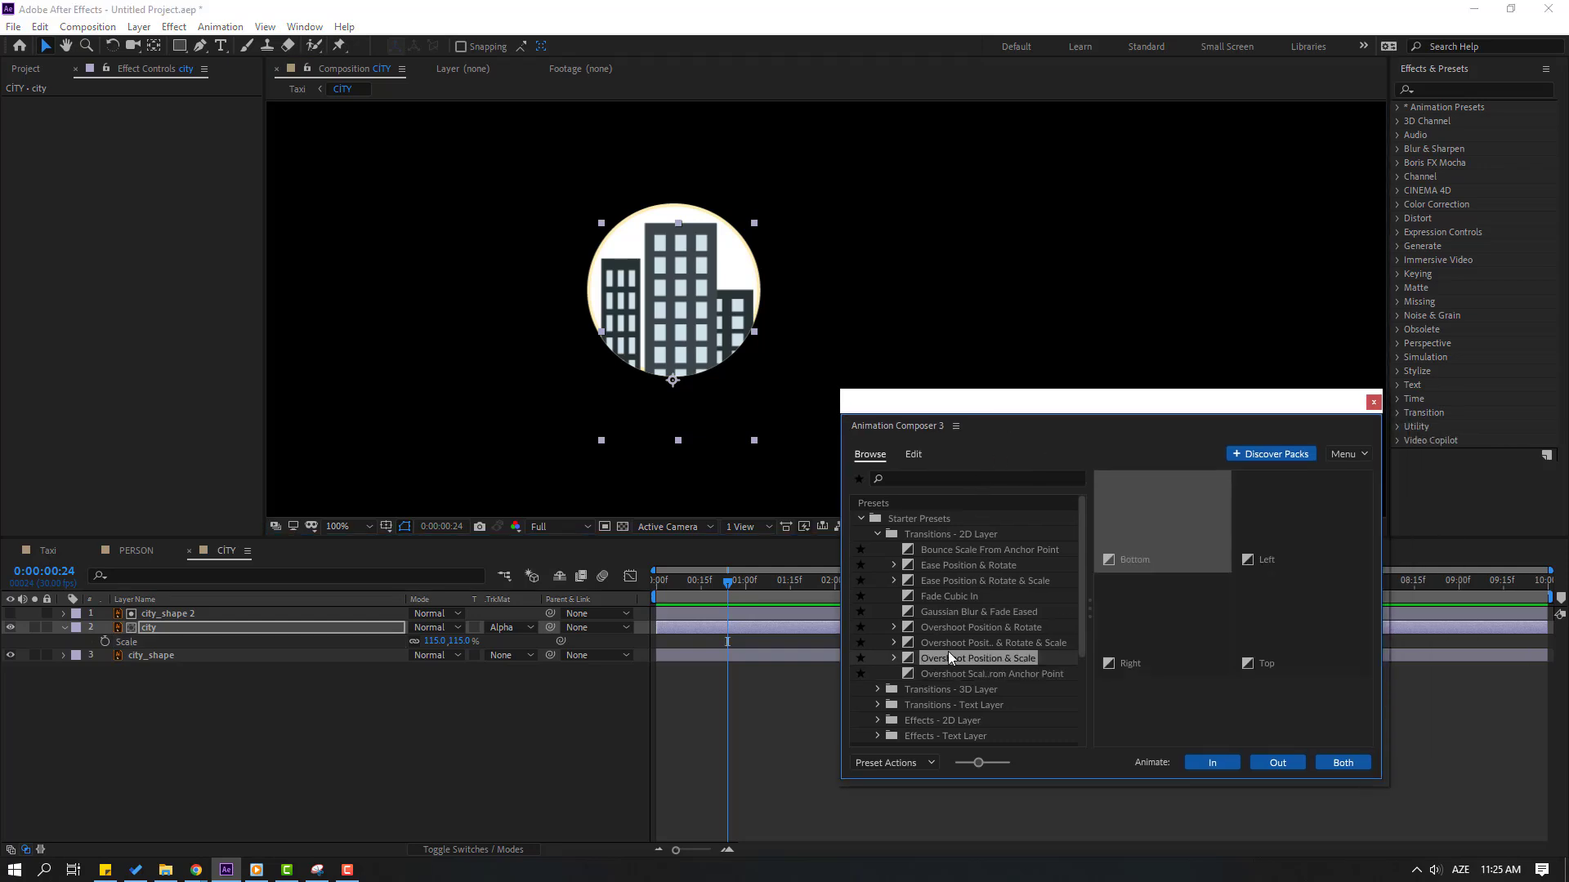
left_click(1205, 763)
left_click(156, 178)
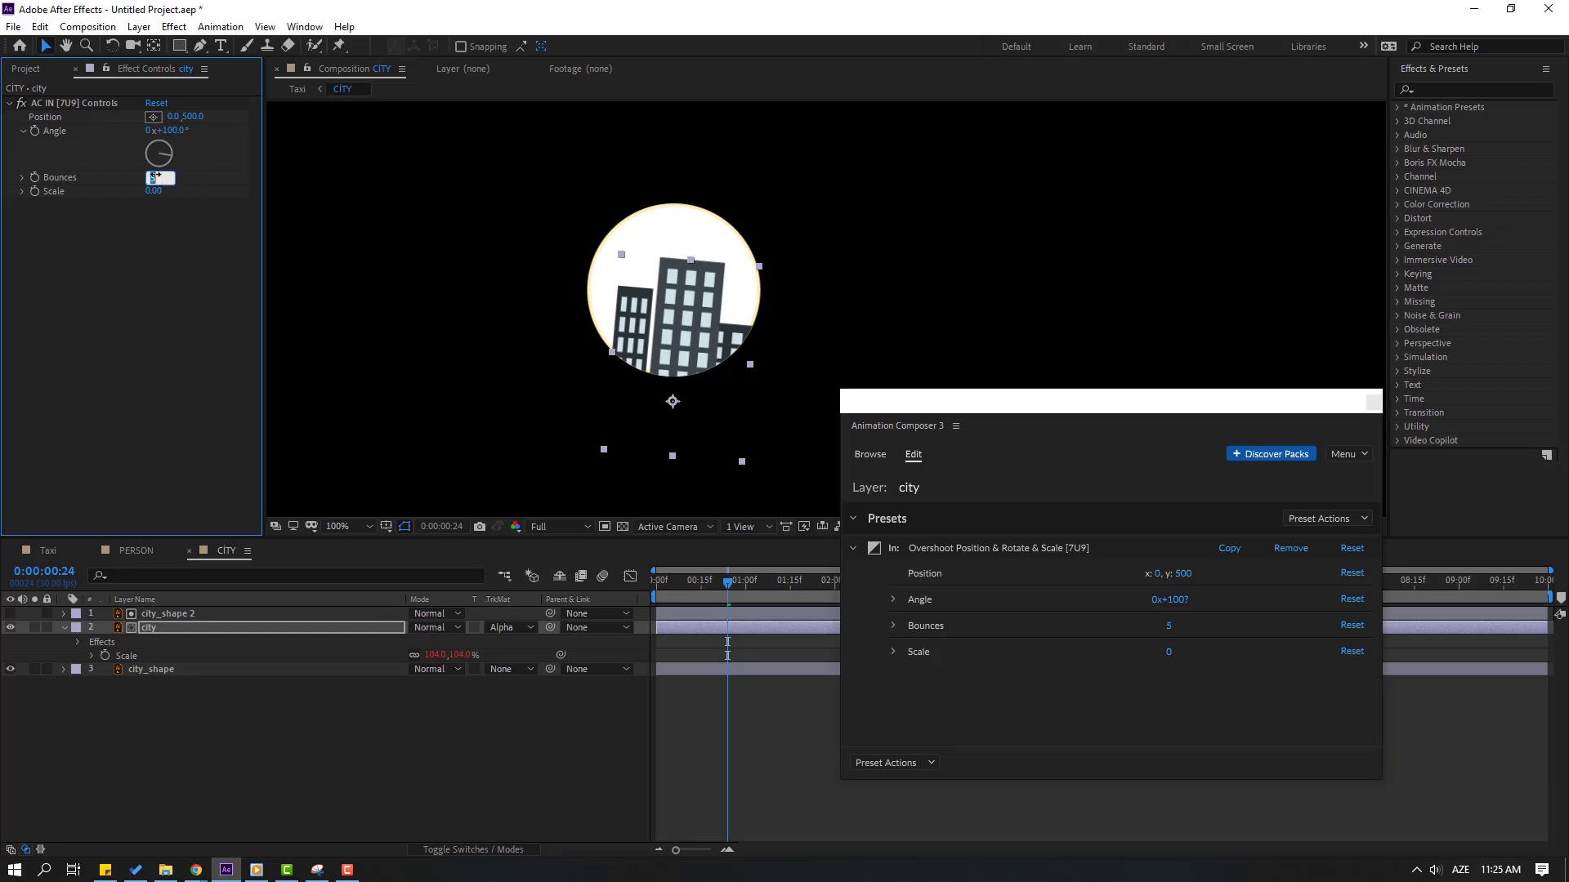
left_click(408, 761)
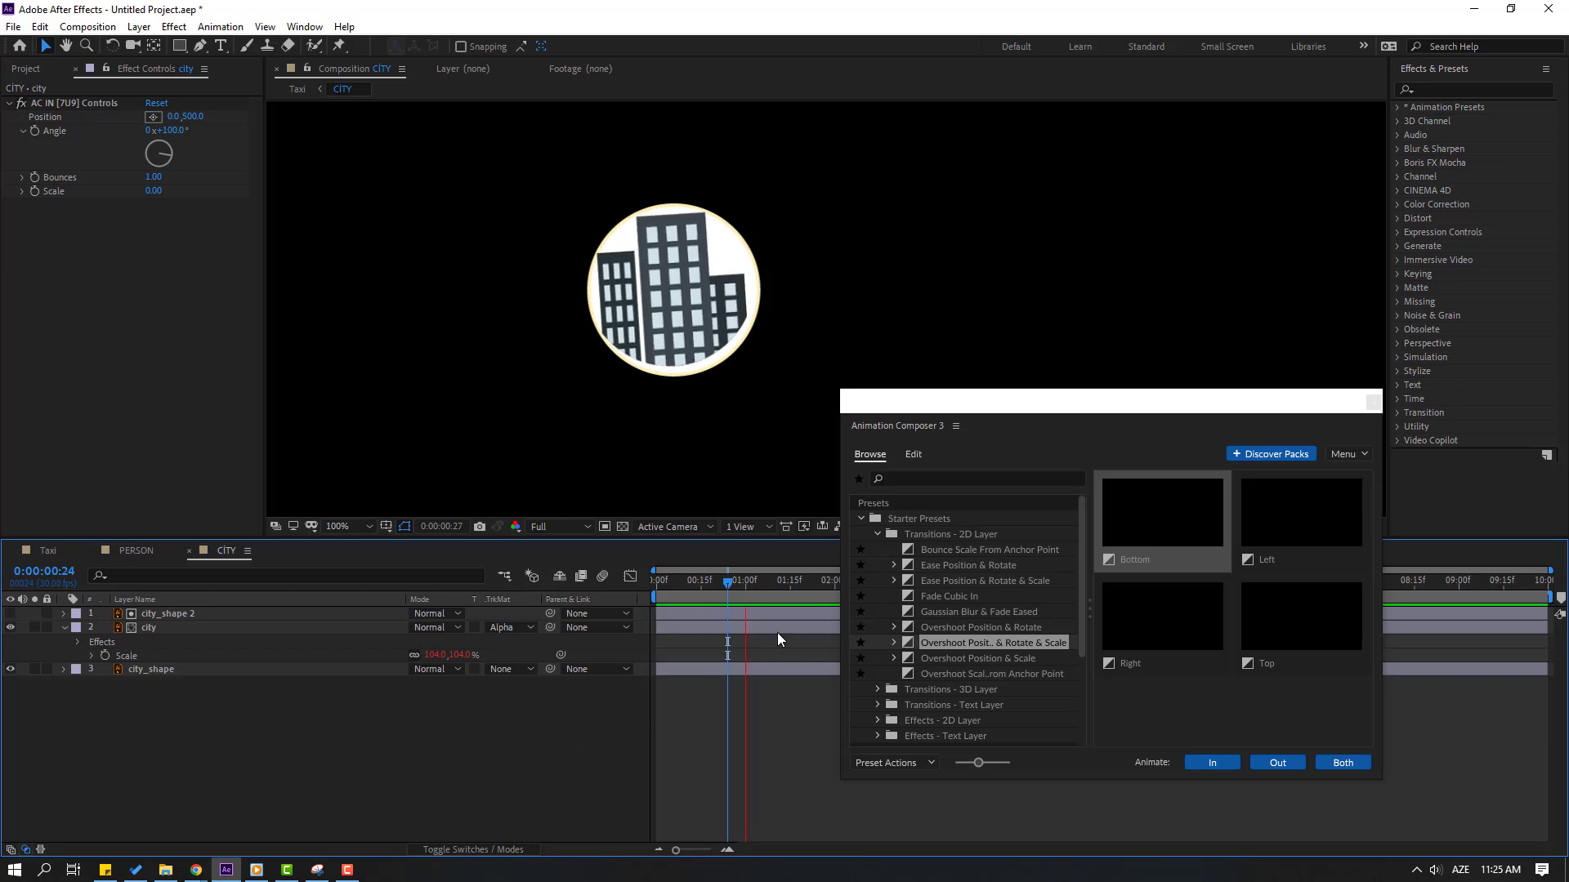
left_click(708, 582)
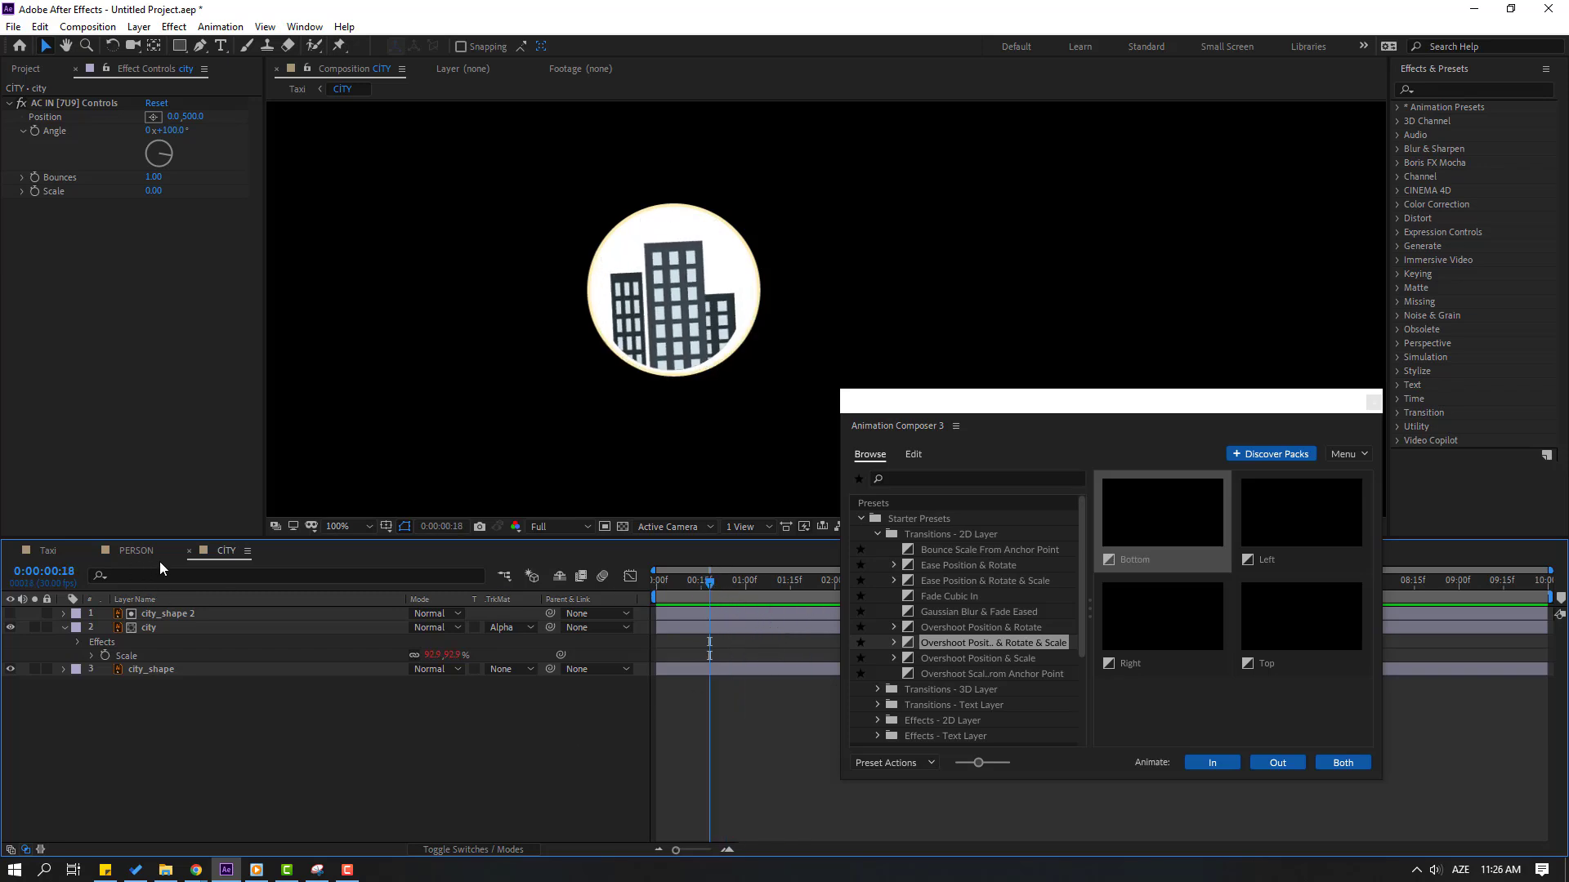
left_click(188, 551)
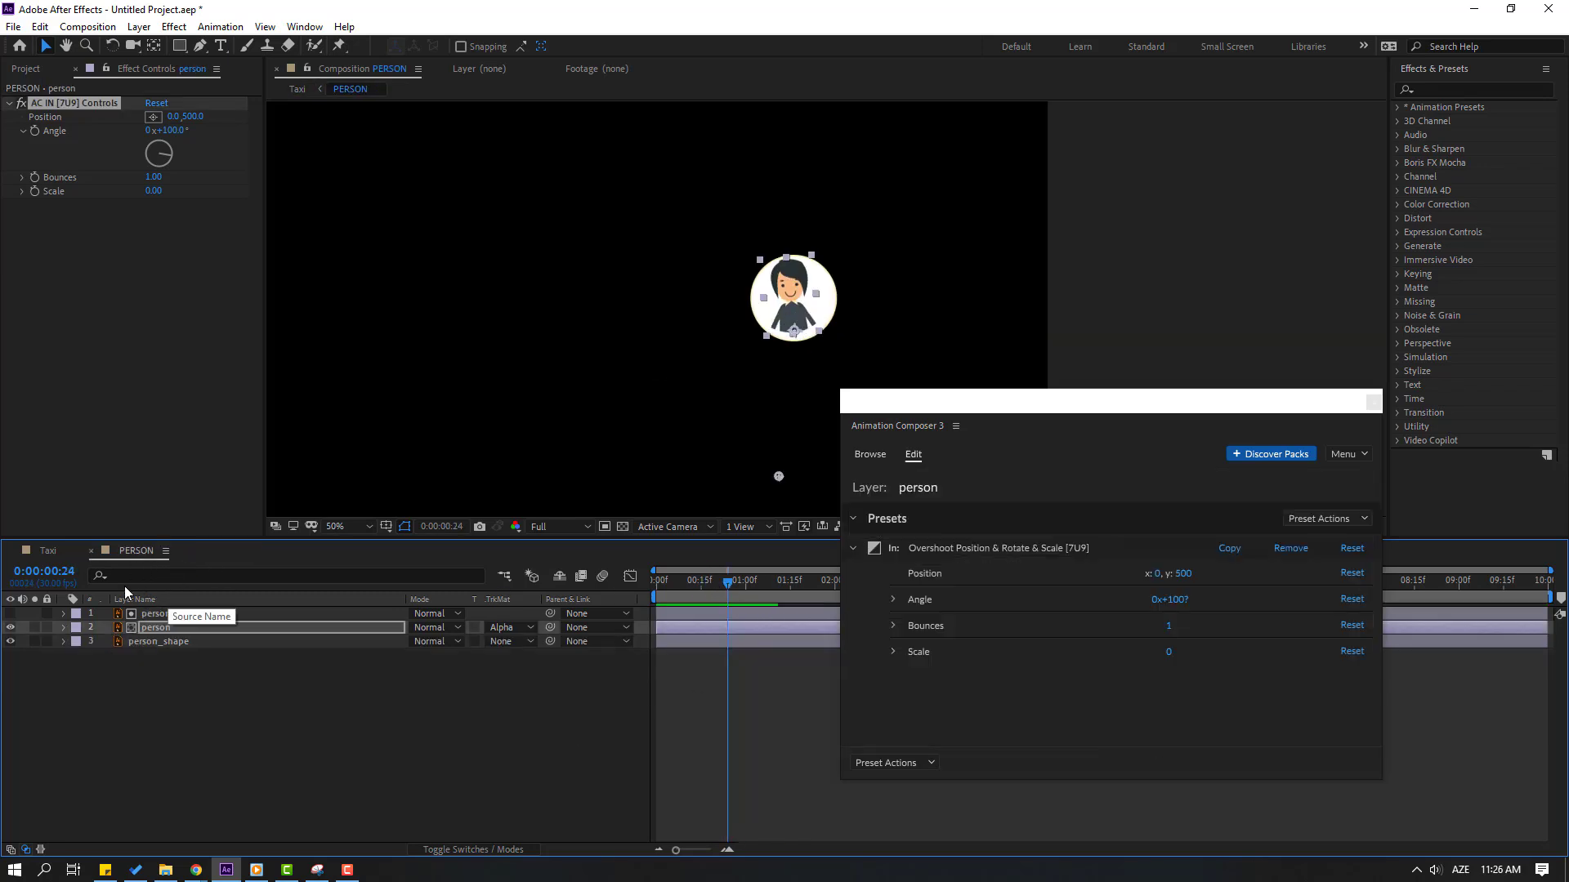
- Apply Overshoot Scale From Anchor Point In to CITY and align its timing with PERSON's
left_click(91, 551)
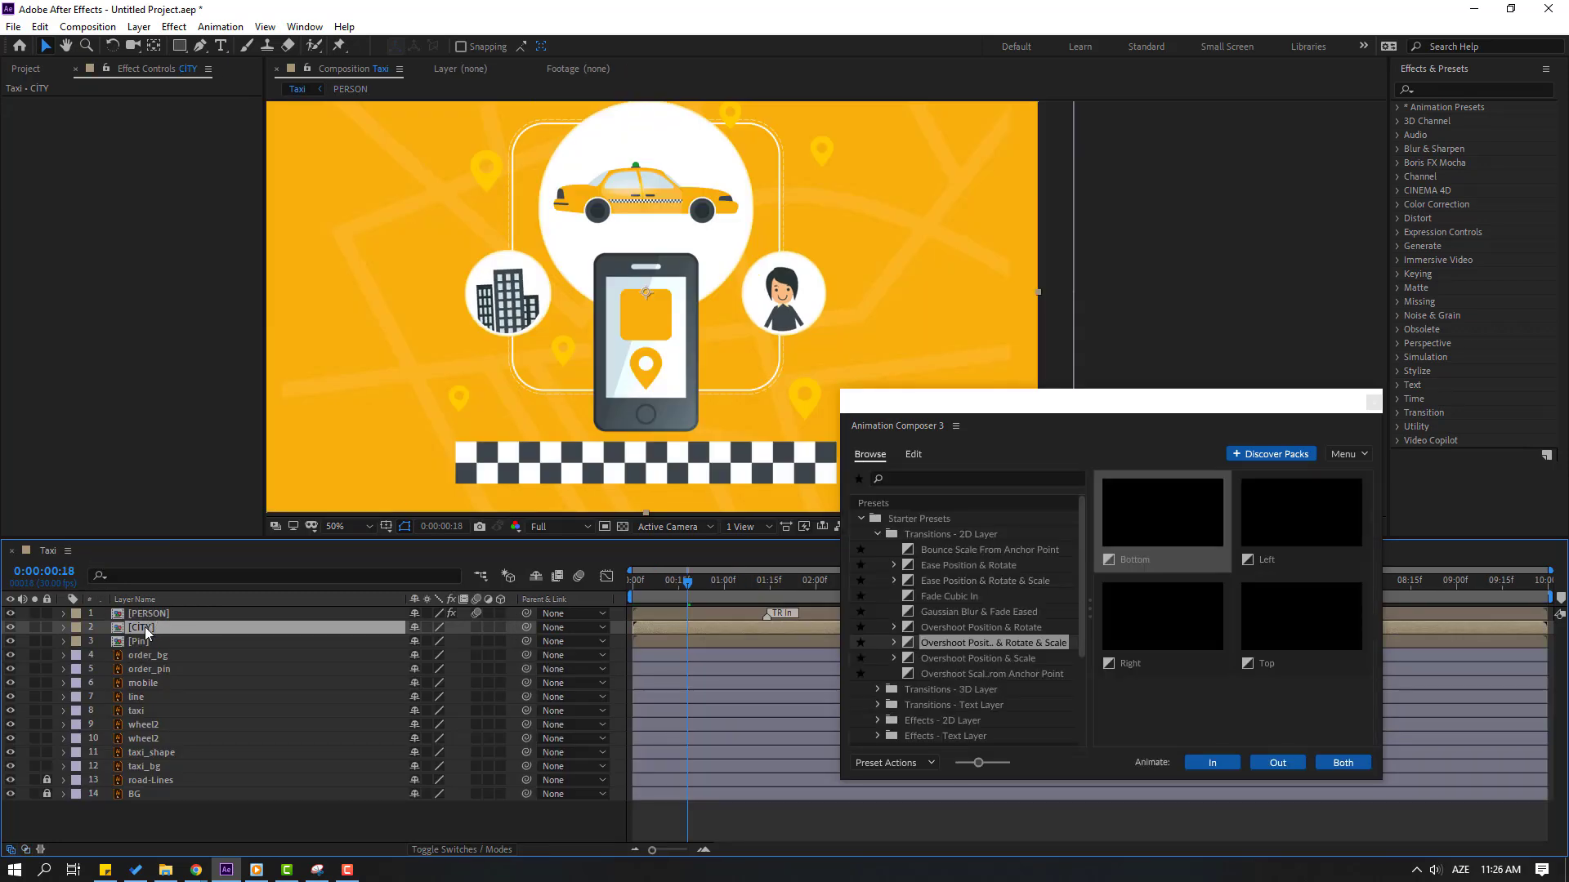
left_click(954, 675)
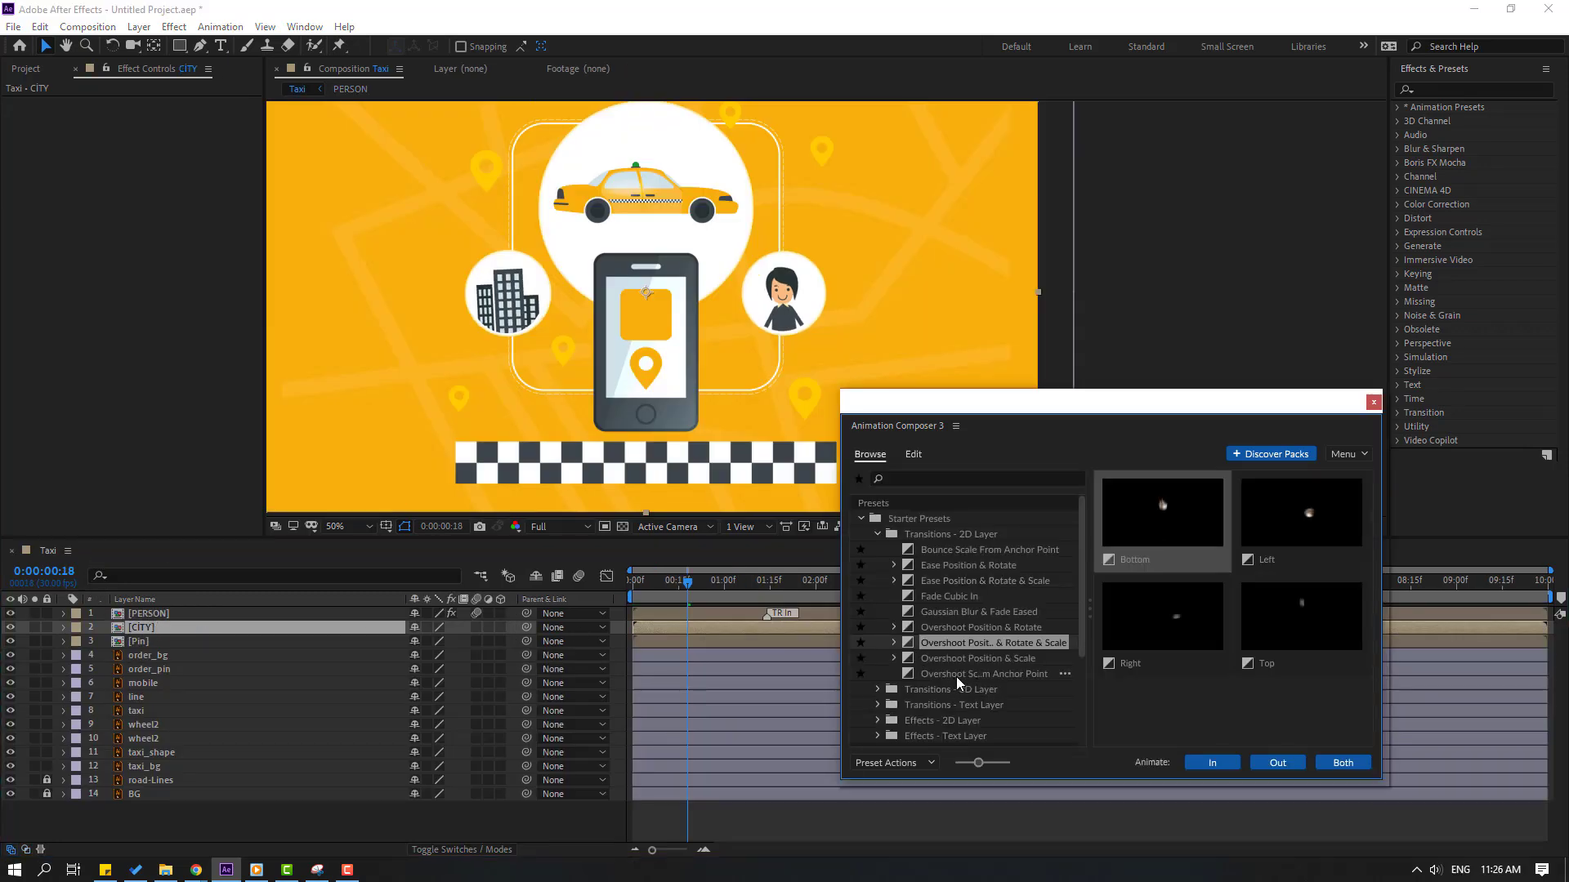
left_click(1218, 762)
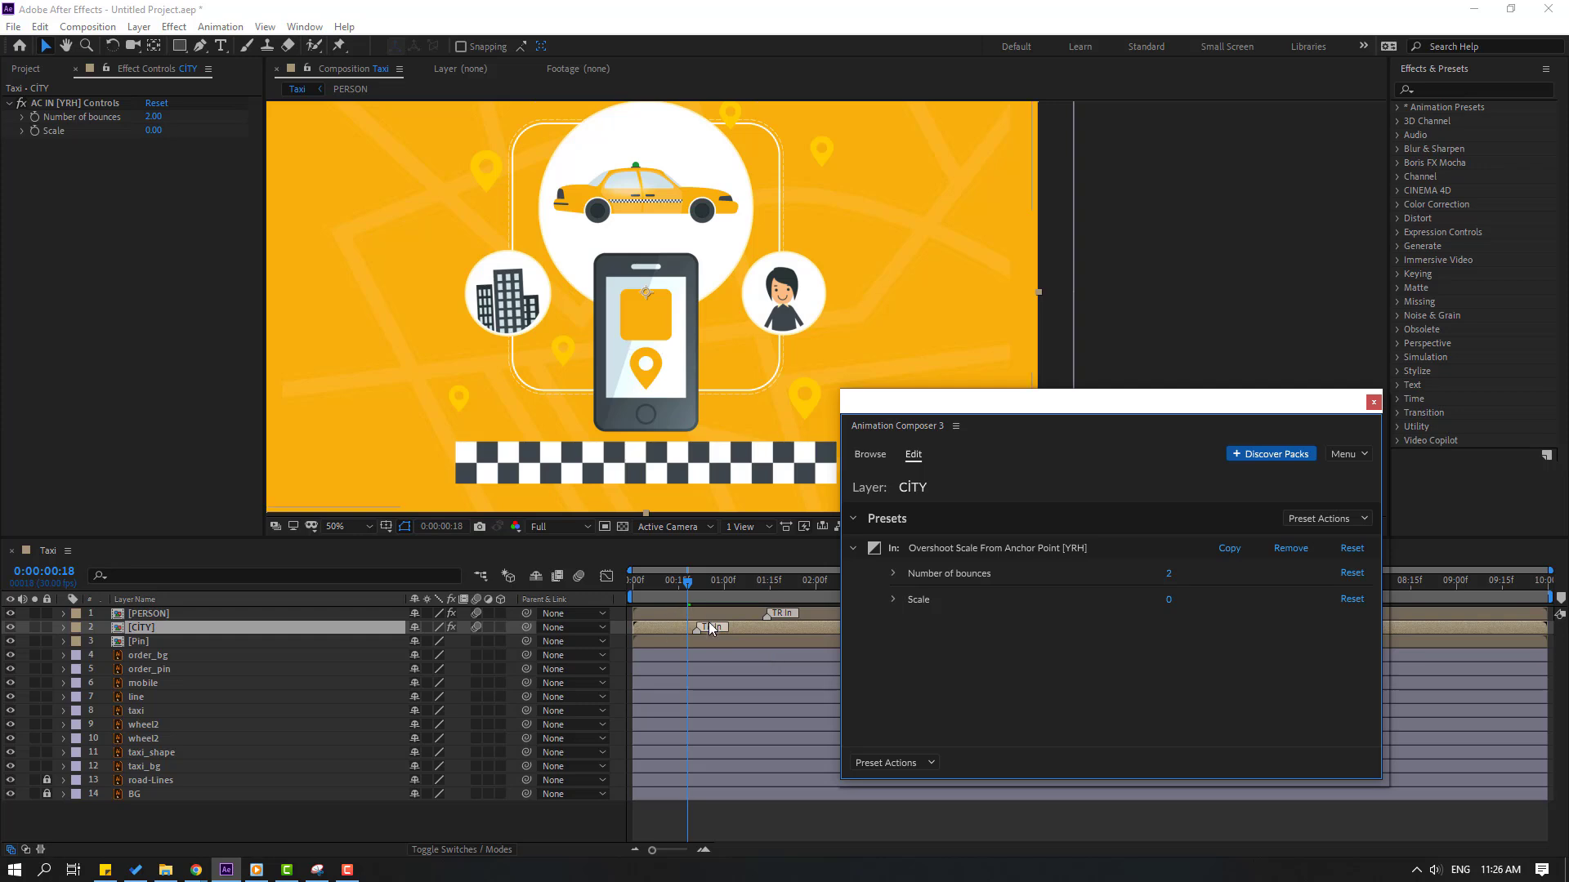
left_click_drag(696, 630, 768, 631)
mouse_move(689, 586)
left_mouse_down()
mouse_move(625, 595)
mouse_move(715, 585)
left_mouse_up()
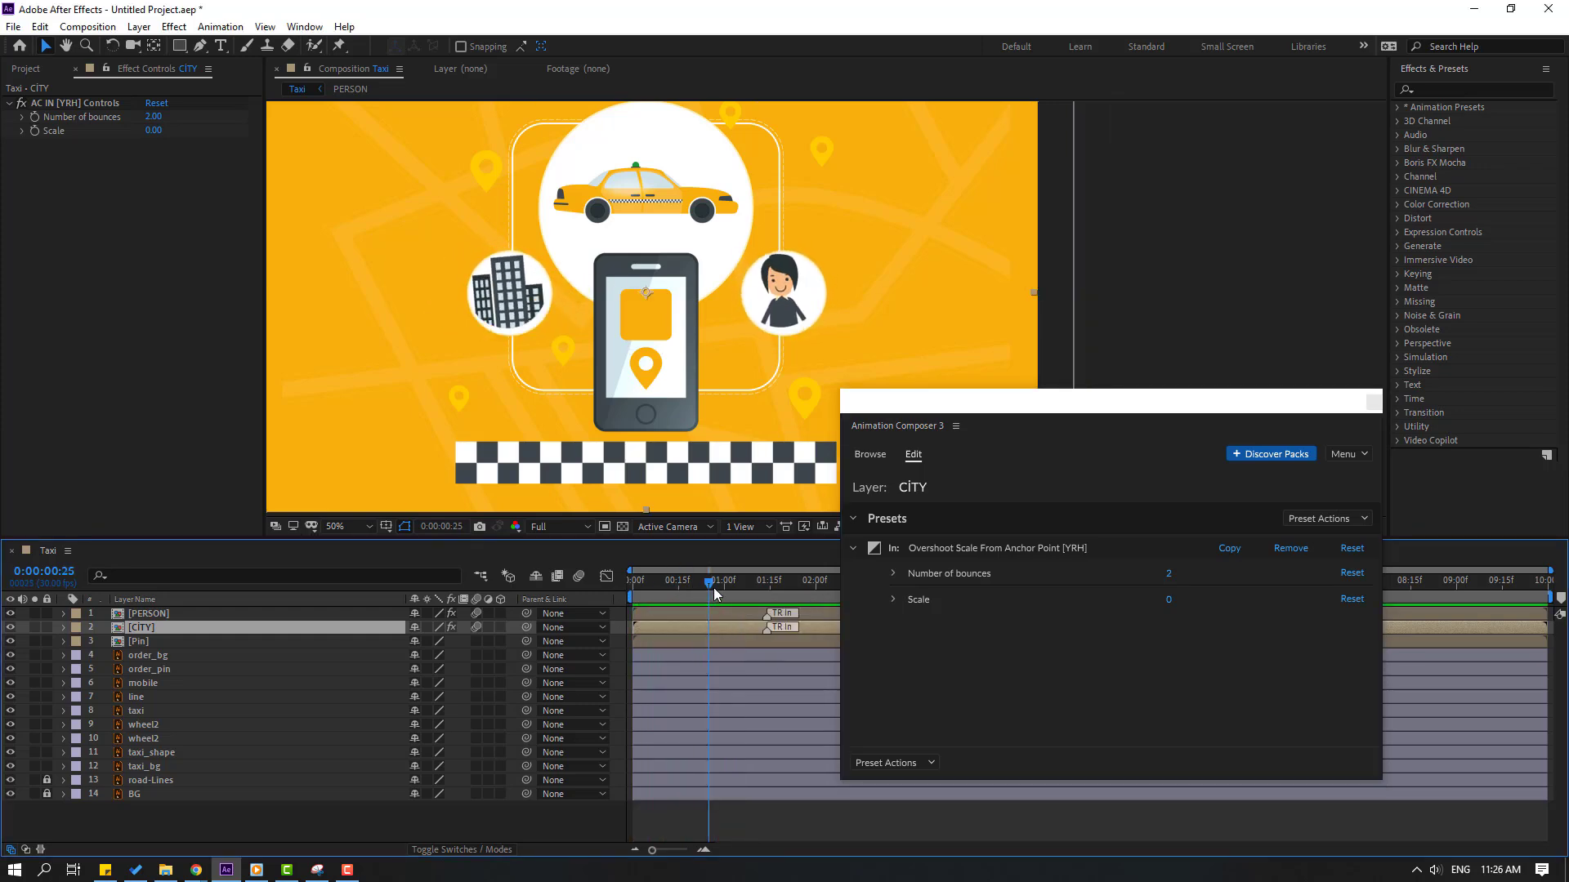
- Solo CITY and move its anchor point onto the city icon
left_click(35, 628)
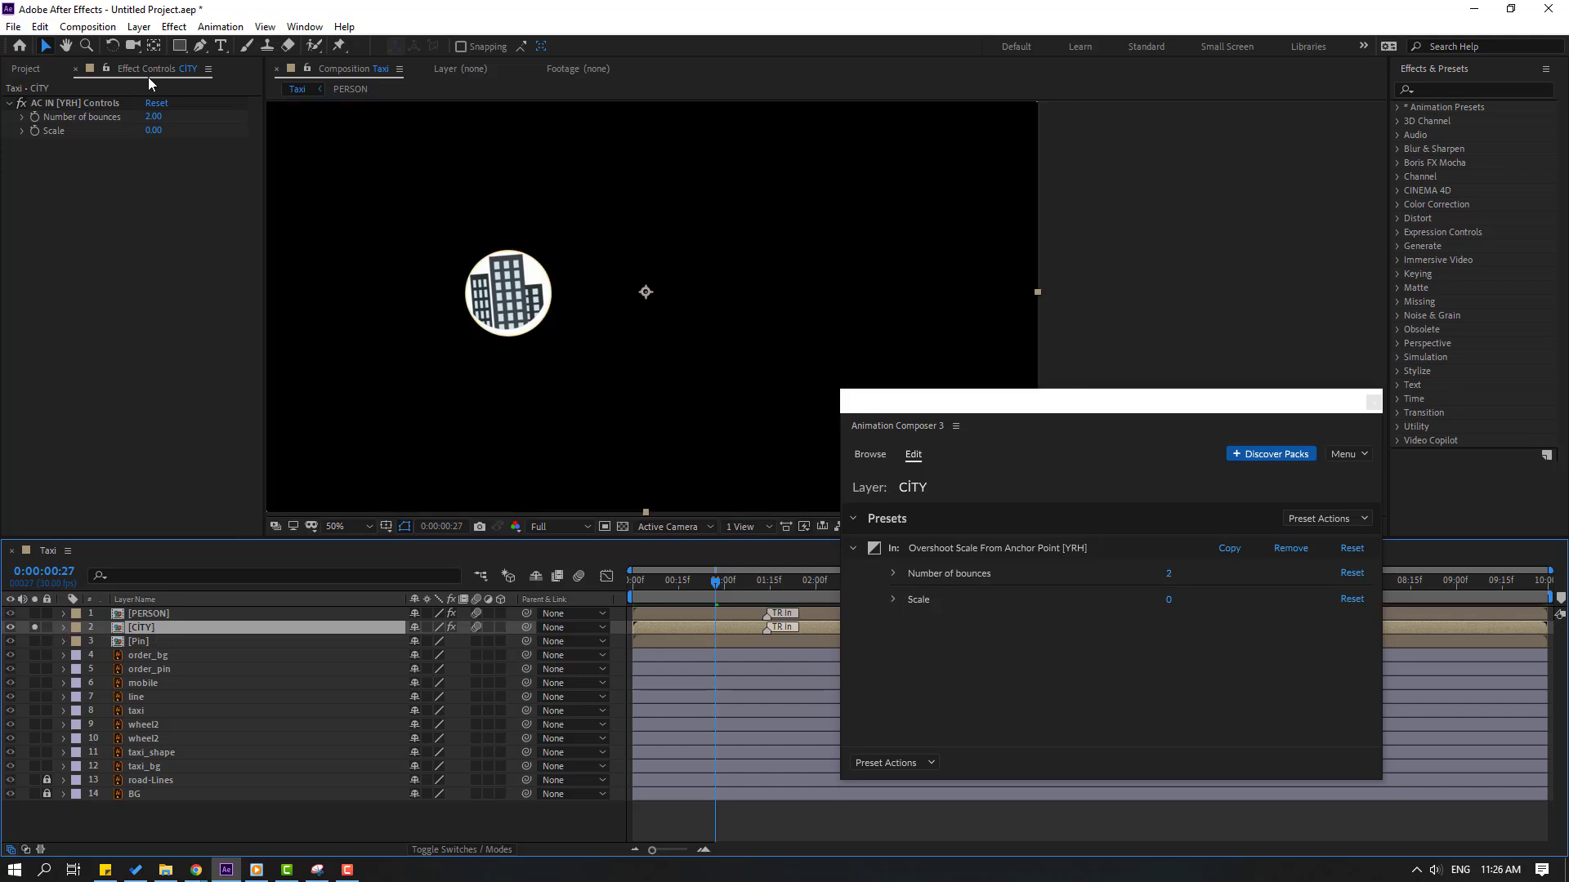
left_click(156, 47)
left_click_drag(613, 304, 501, 297)
key("v")
- Unsolo CITY, preview both icons popping in, return to frame 6, and select the taxi layer
left_click(35, 628)
key("space")
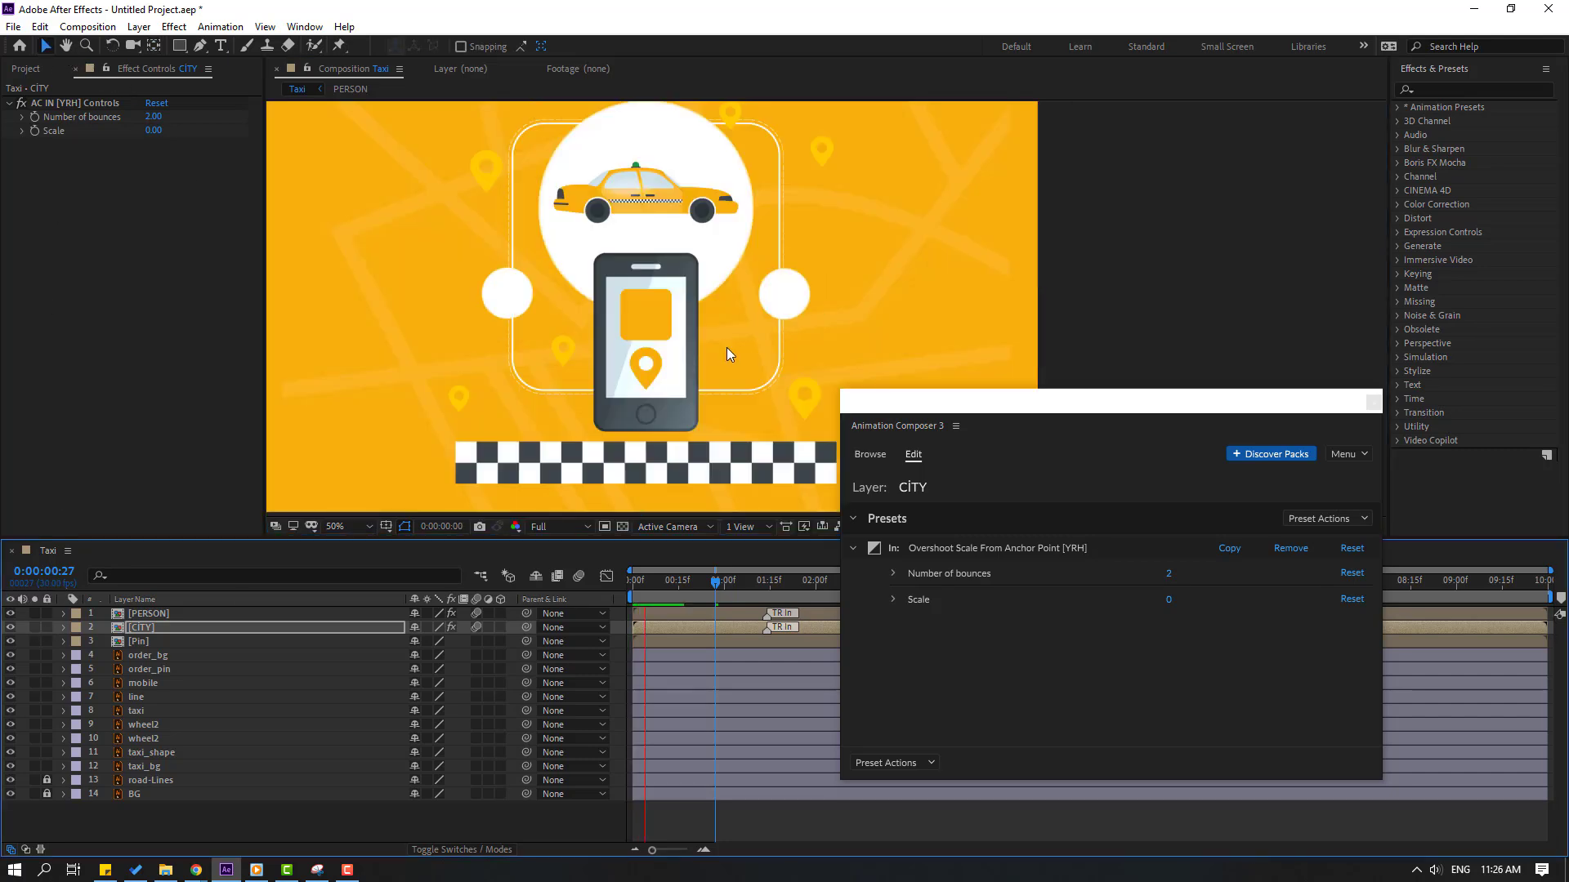
left_click(708, 586)
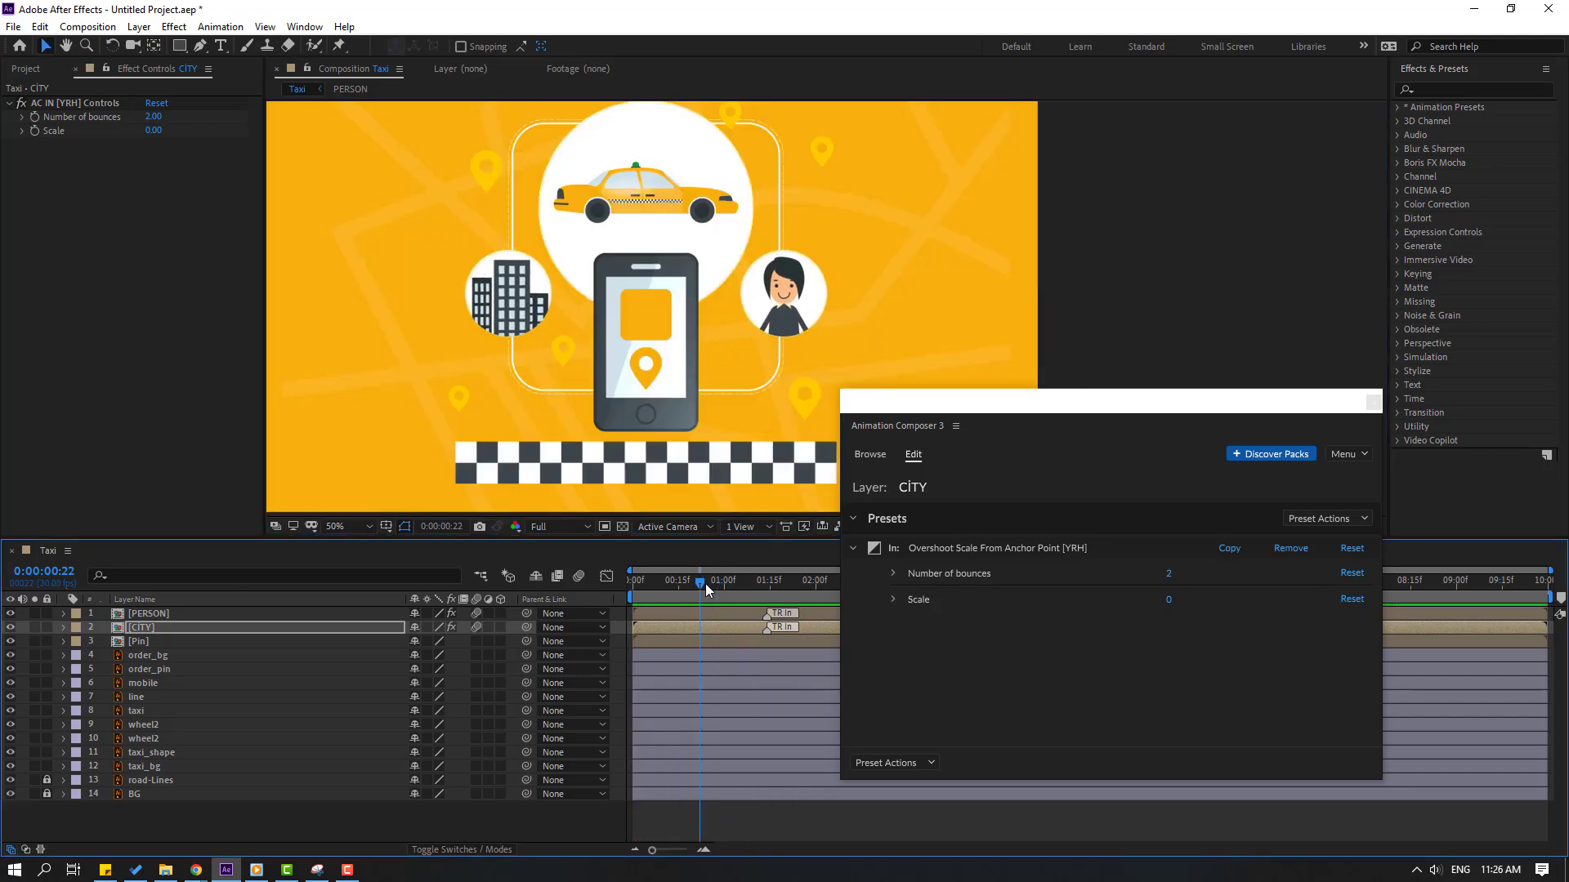
left_click_drag(708, 586, 651, 587)
left_click(161, 804)
left_click(135, 710)
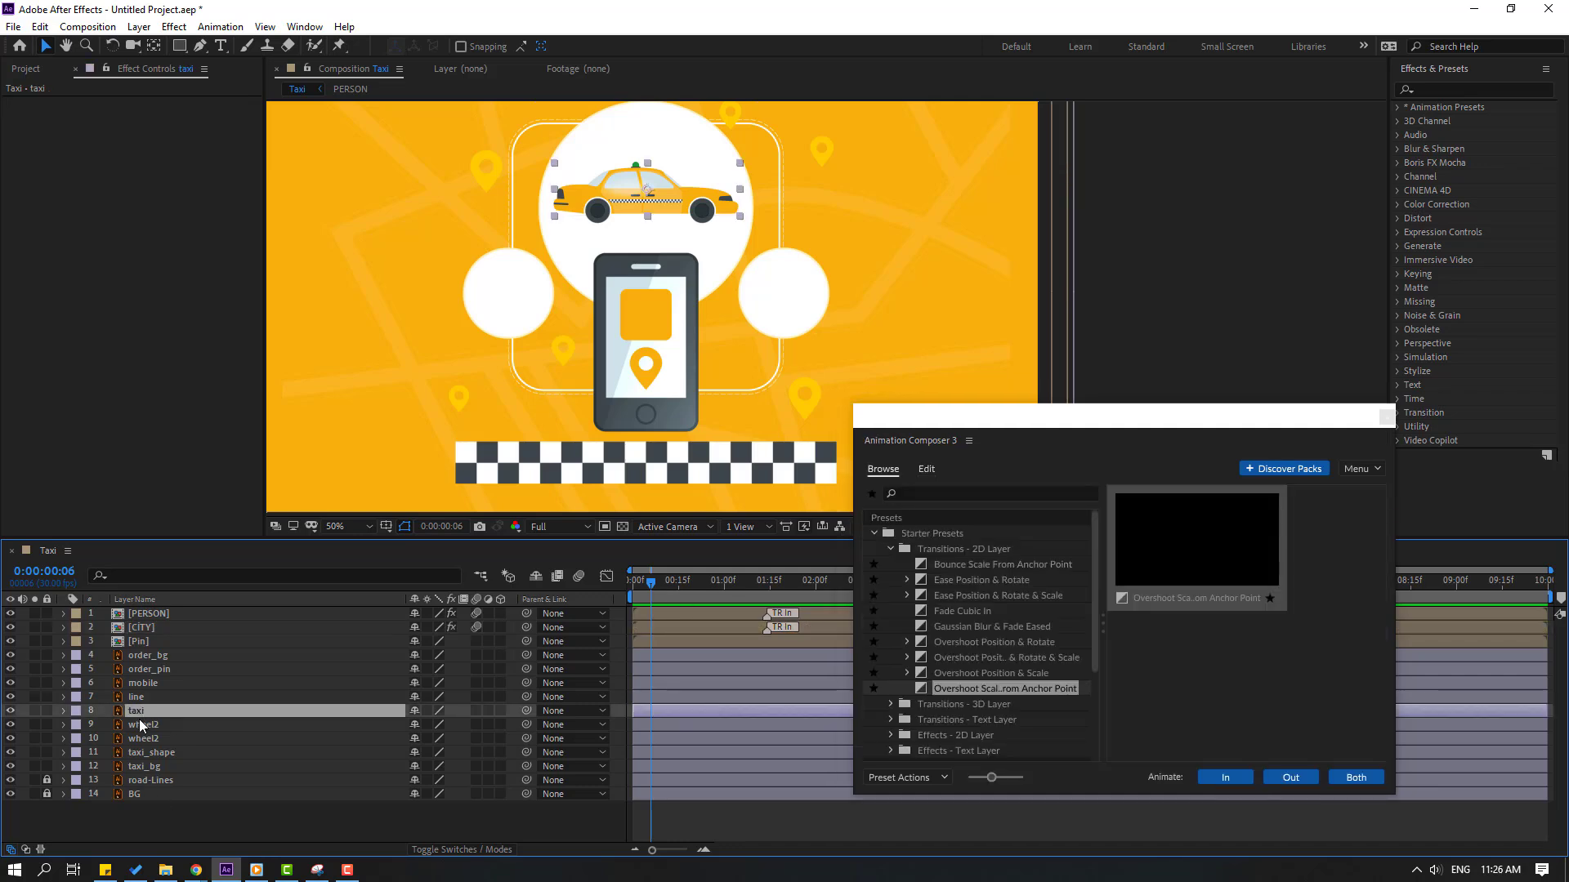
- Select taxi, both wheel layers and taxi_shape, and pre-compose them as TAXI
left_click(144, 726, "ctrl")
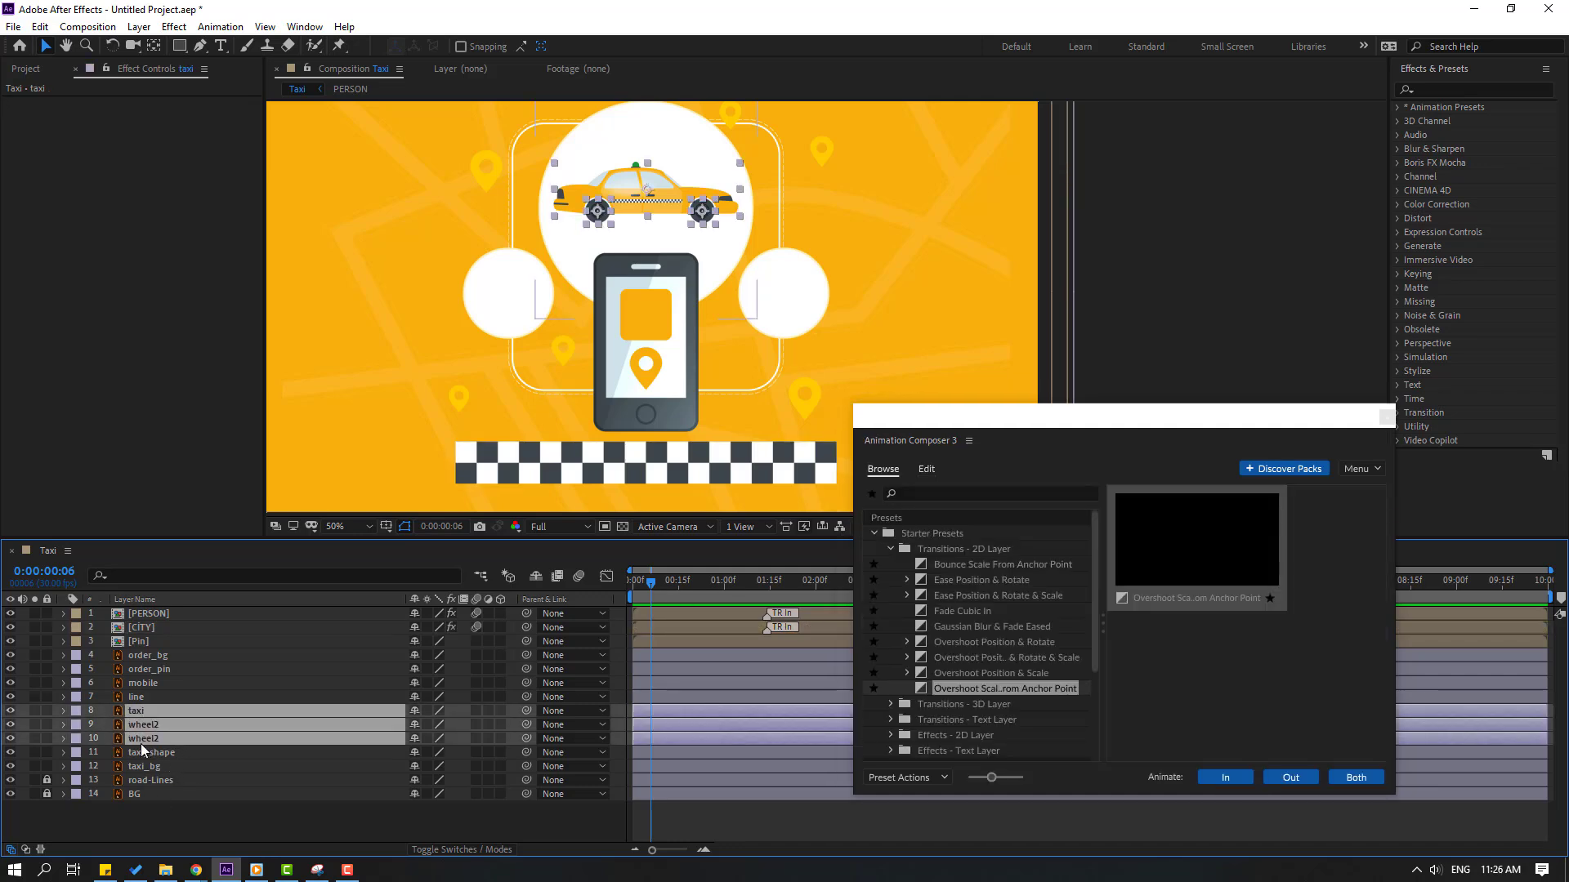
left_click(150, 753, "ctrl")
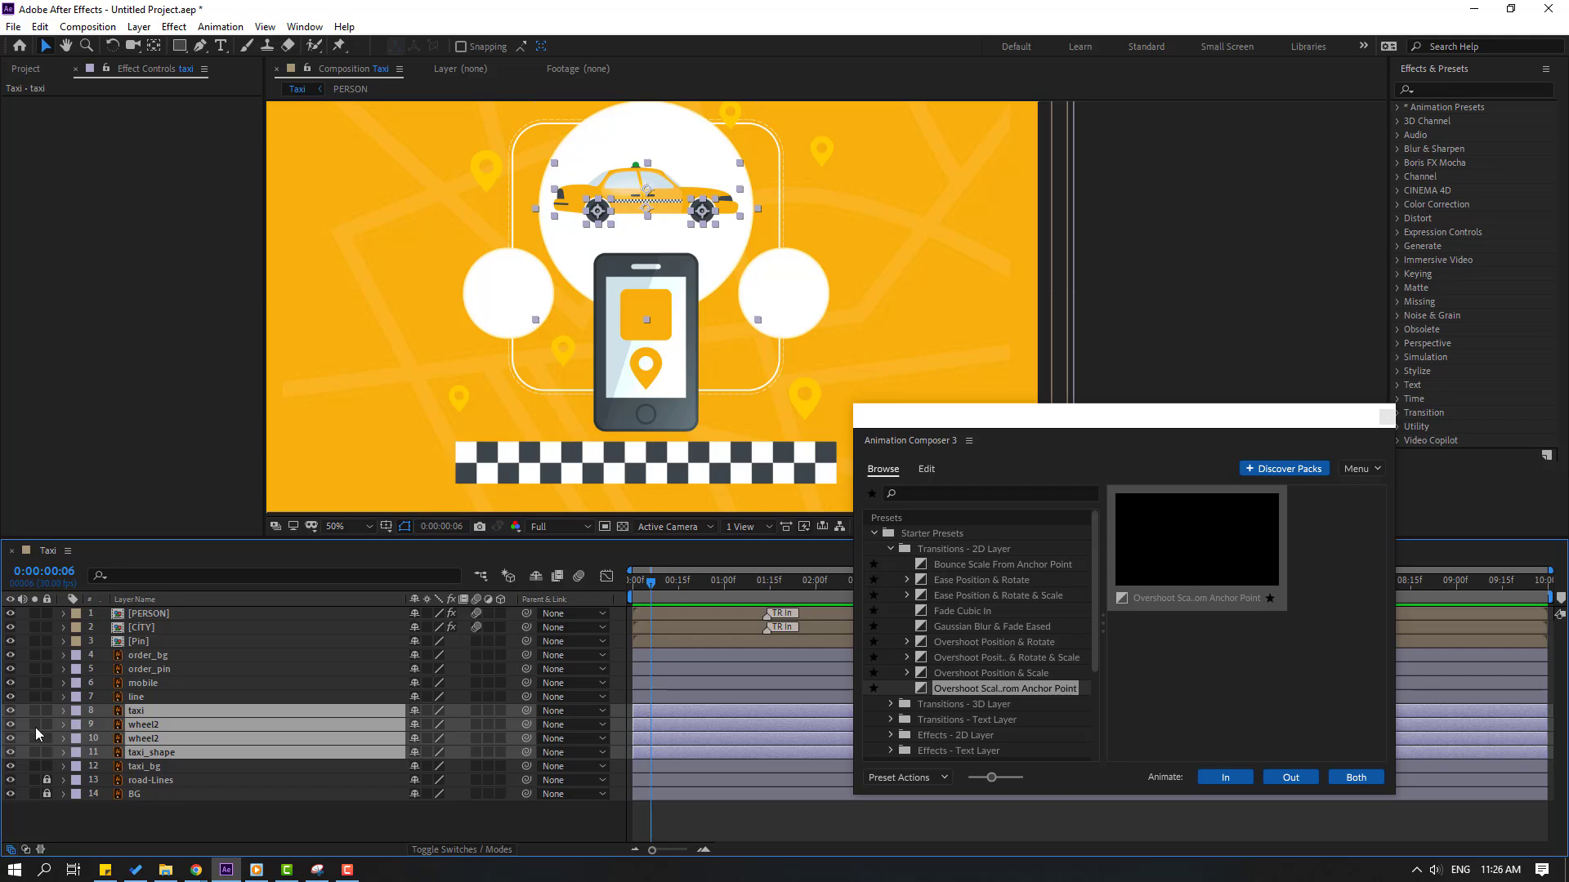
right_click(160, 730)
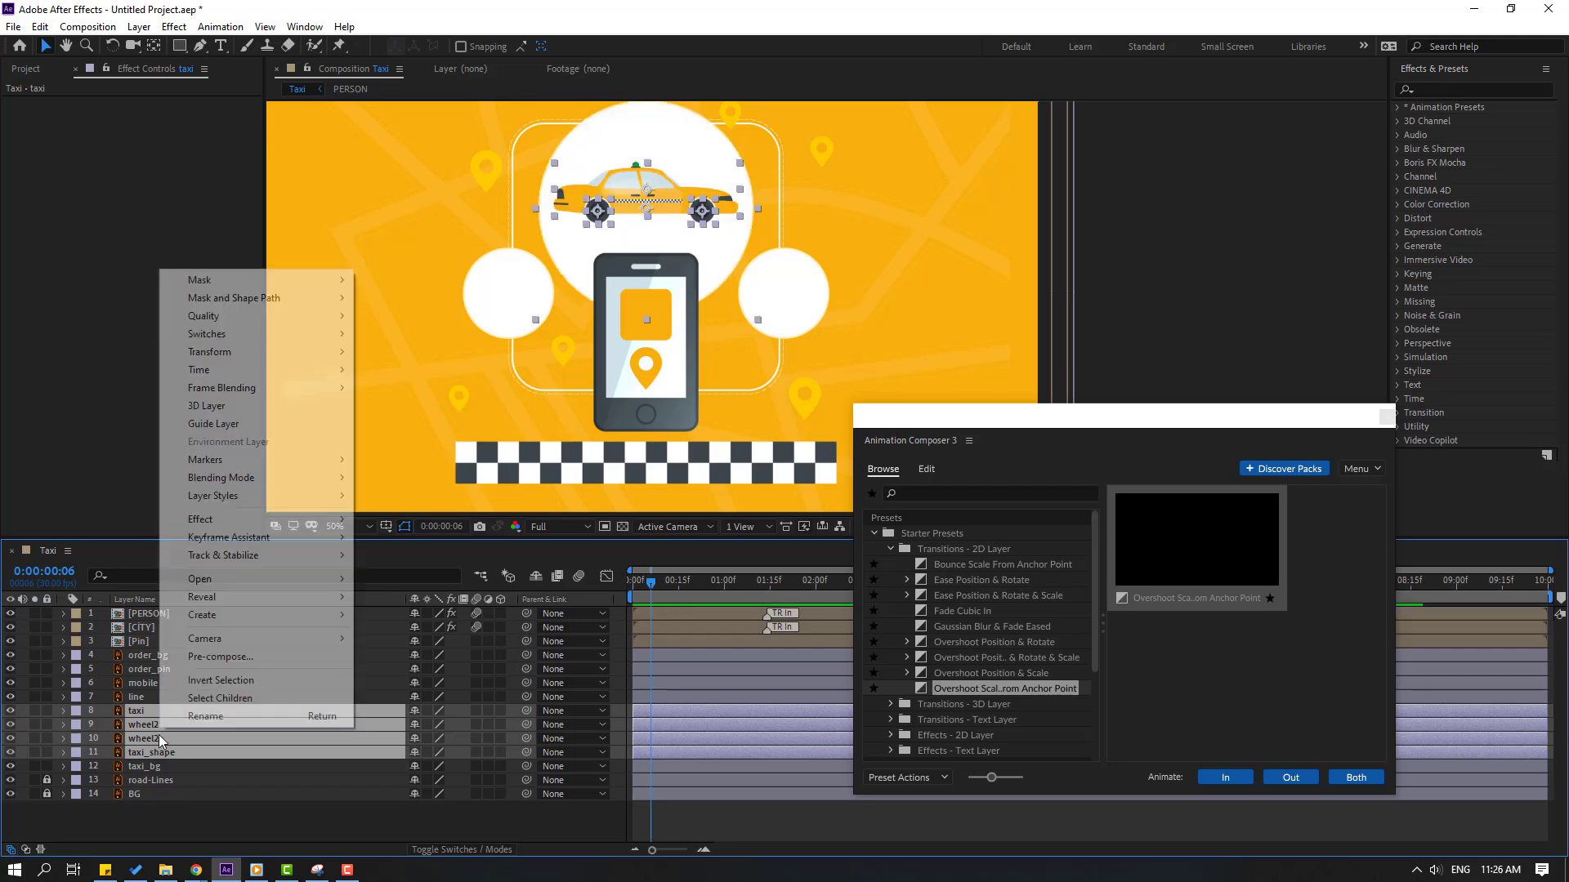
left_click(219, 657)
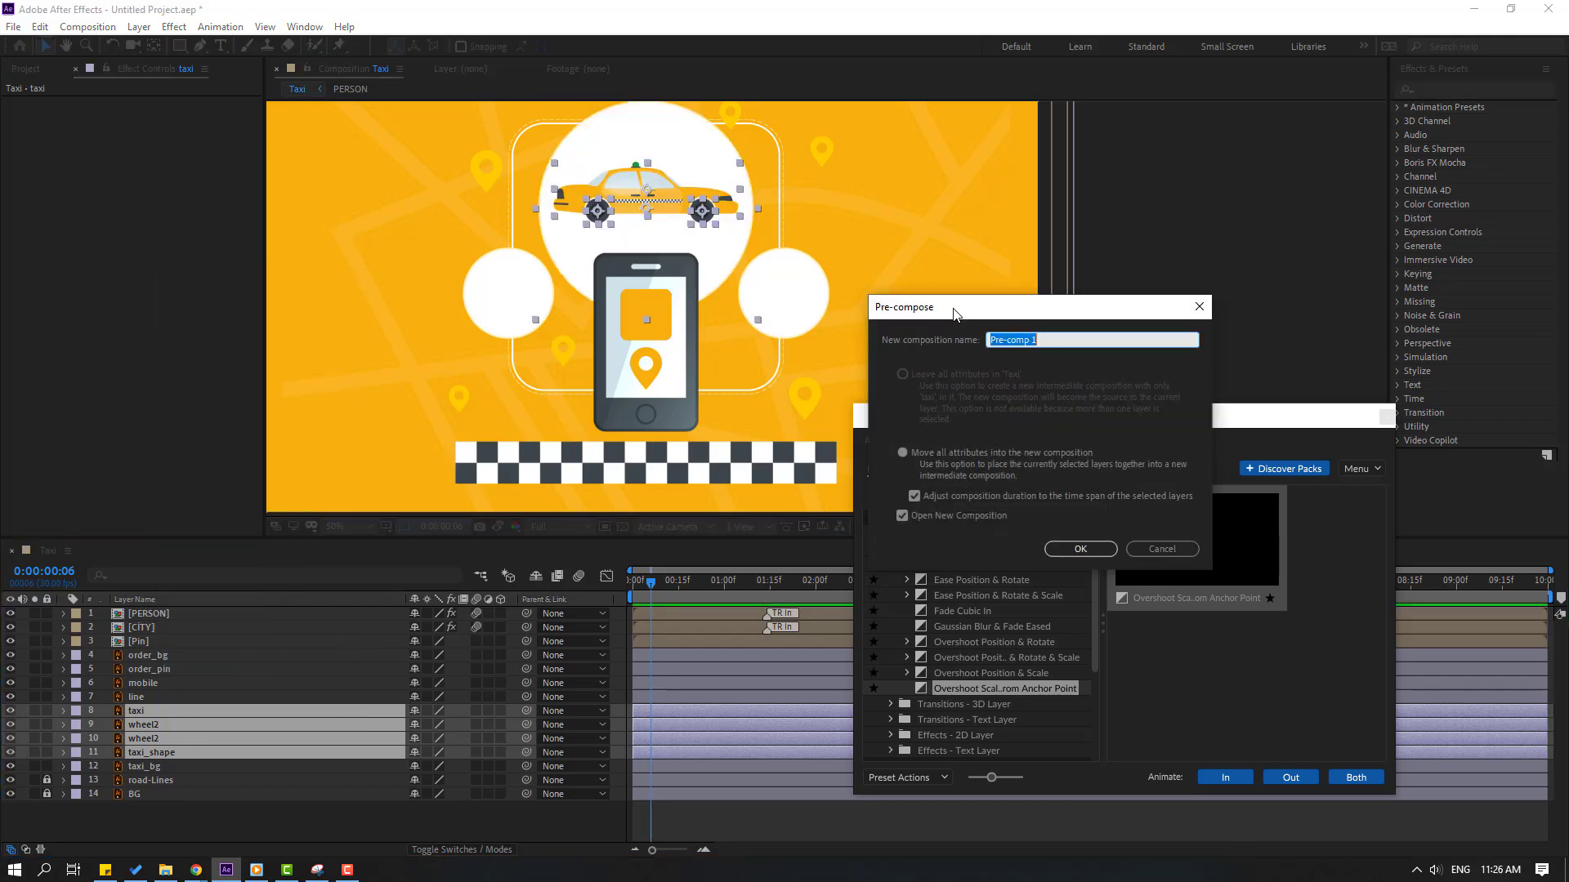
left_click_drag(954, 313, 566, 311)
type("TAXI")
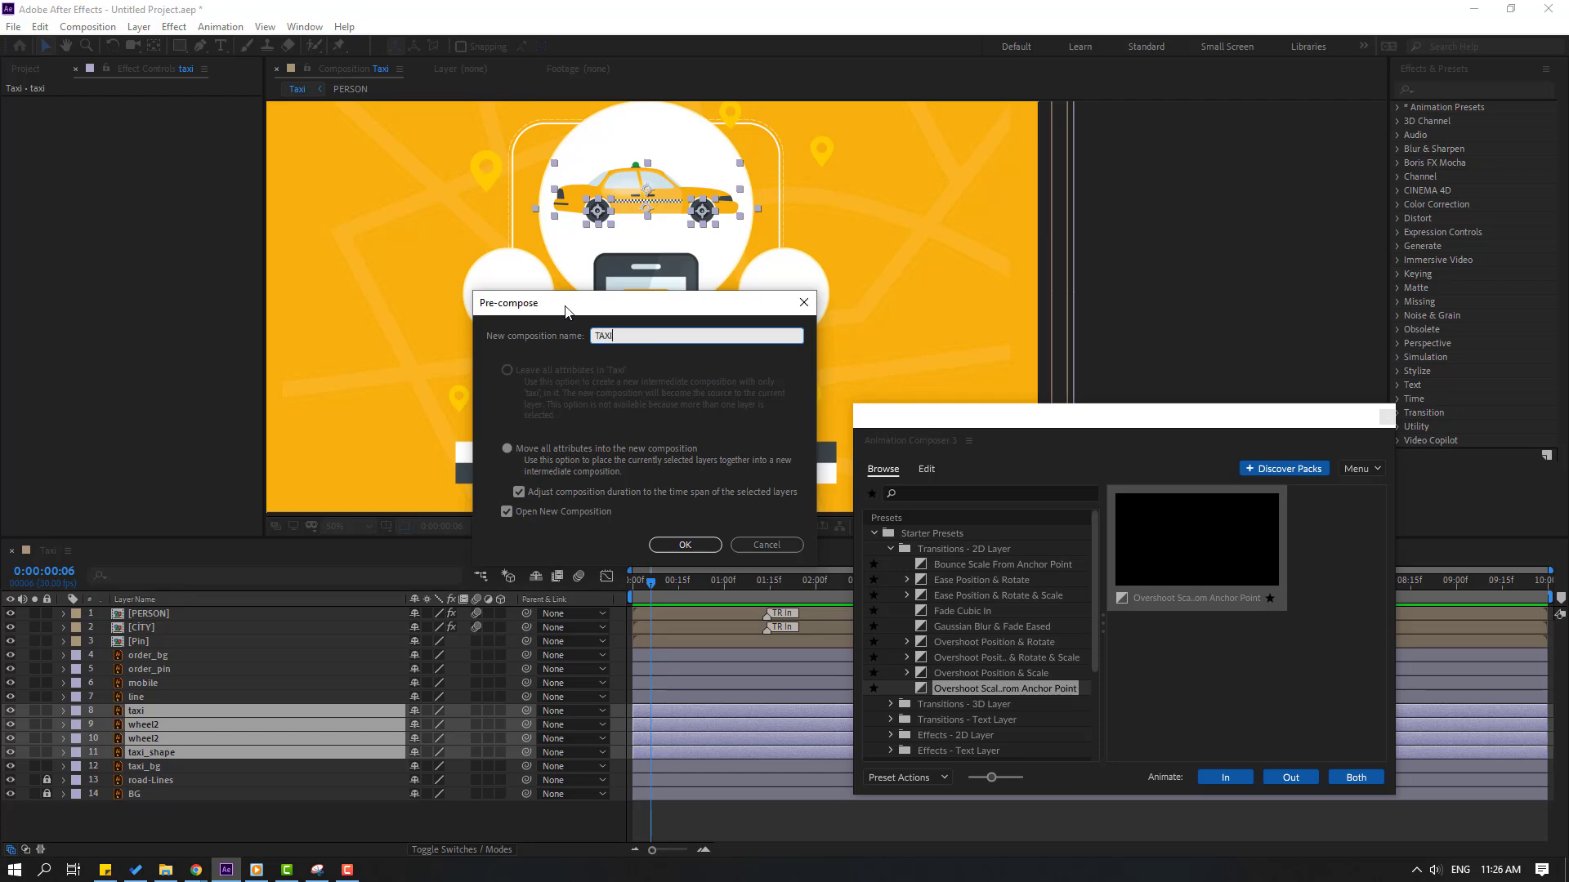
left_click(684, 544)
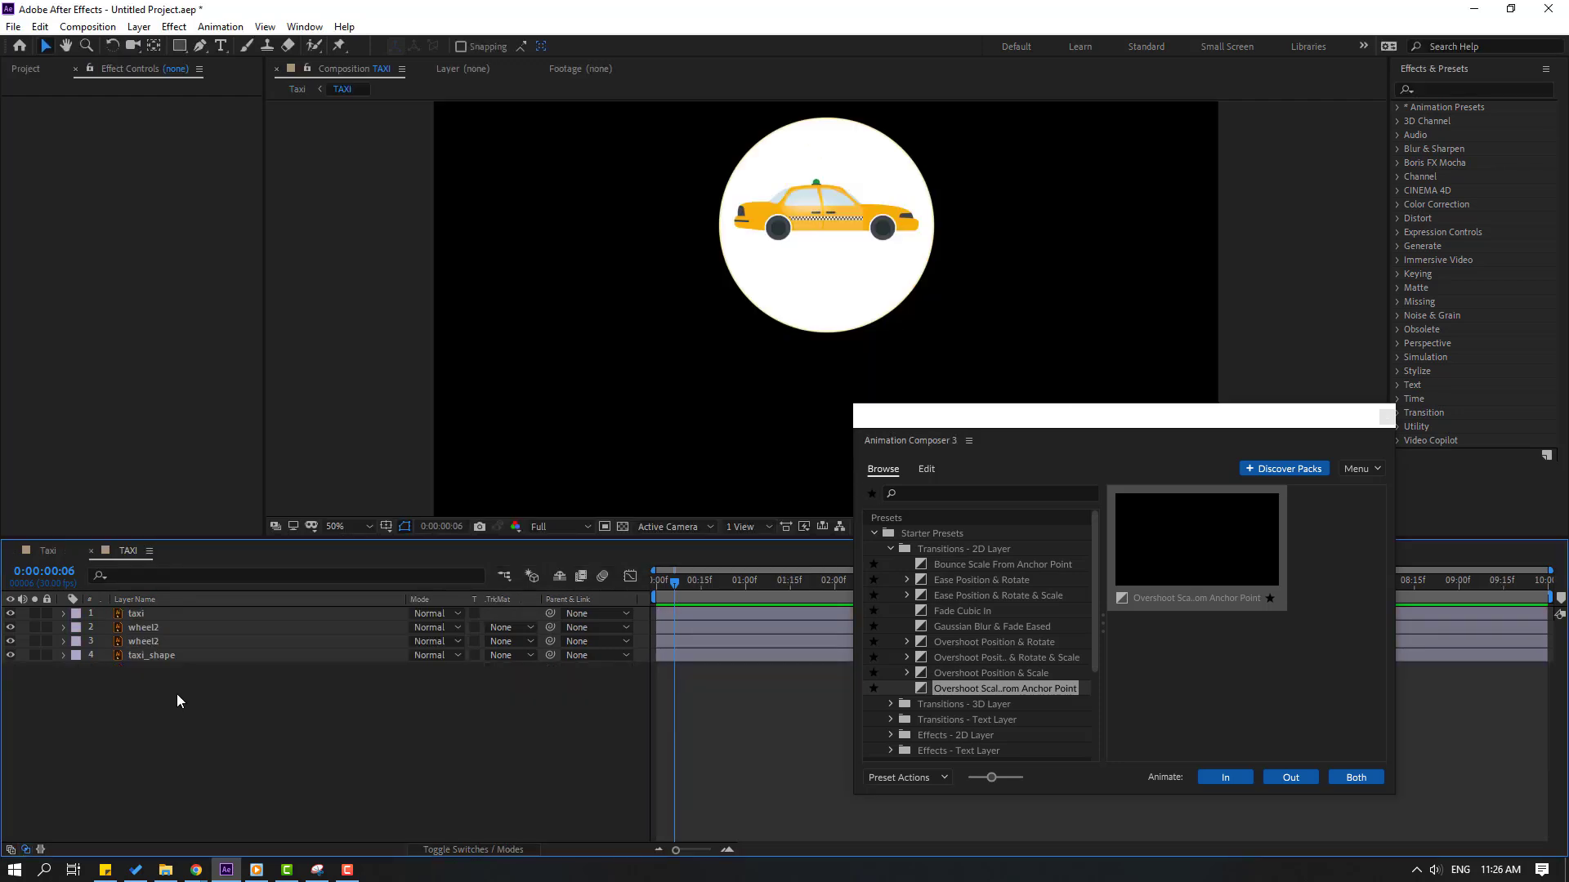
- In the TAXI composition, frame the taxi and set a Position keyframe at frame 0
left_click(136, 614)
scroll(884, 207, "up", 4)
left_click_drag(885, 206, 770, 466)
left_click_drag(937, 422, 992, 742)
left_click_drag(759, 272, 809, 385)
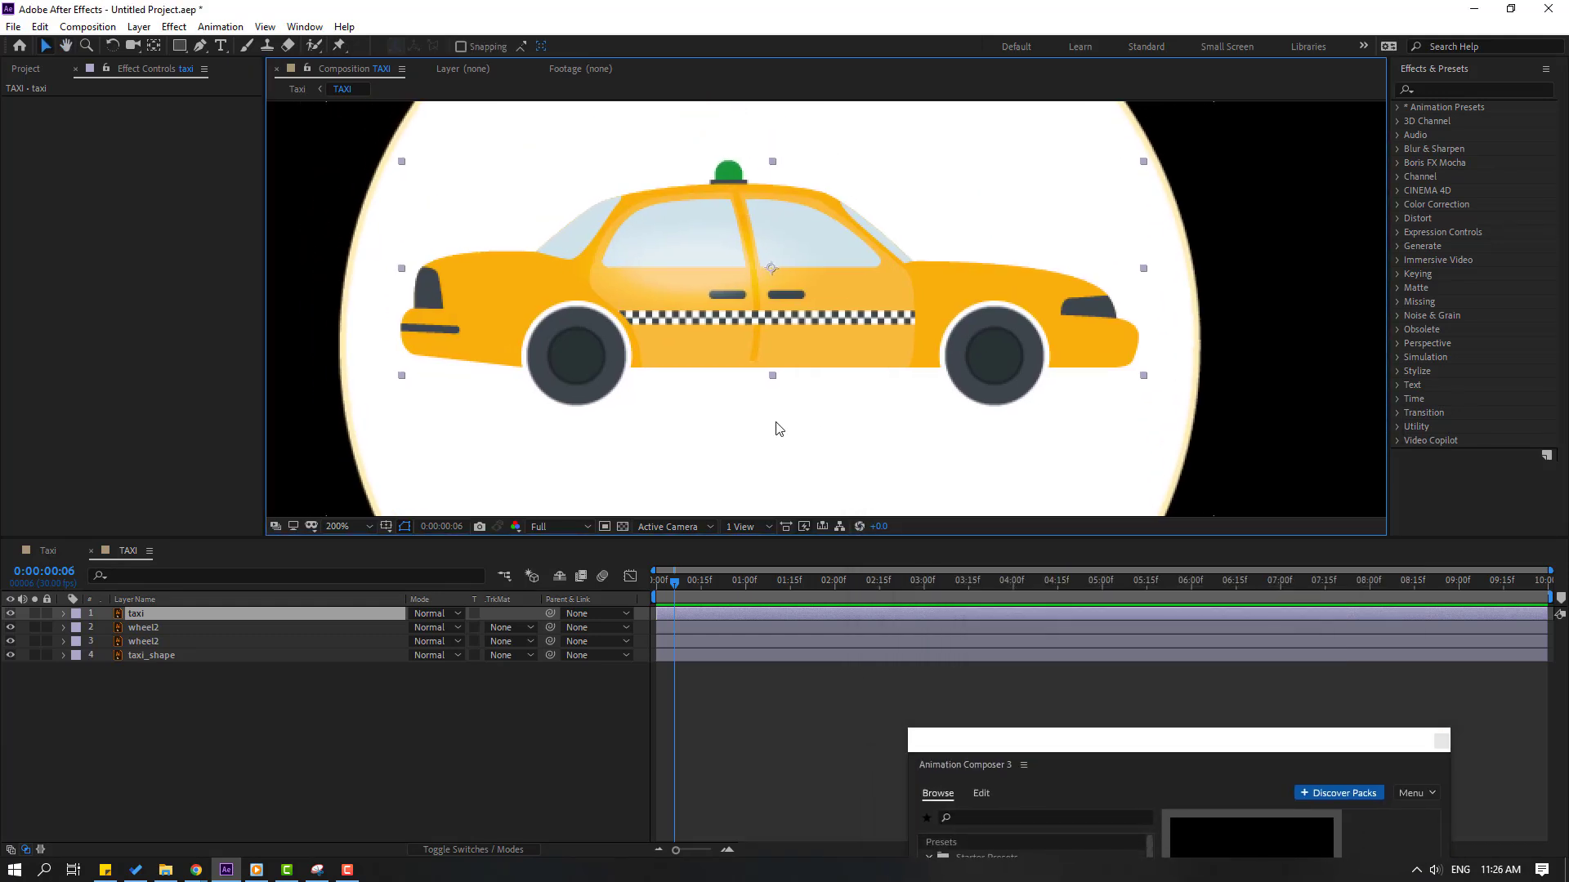
left_click_drag(681, 585, 590, 606)
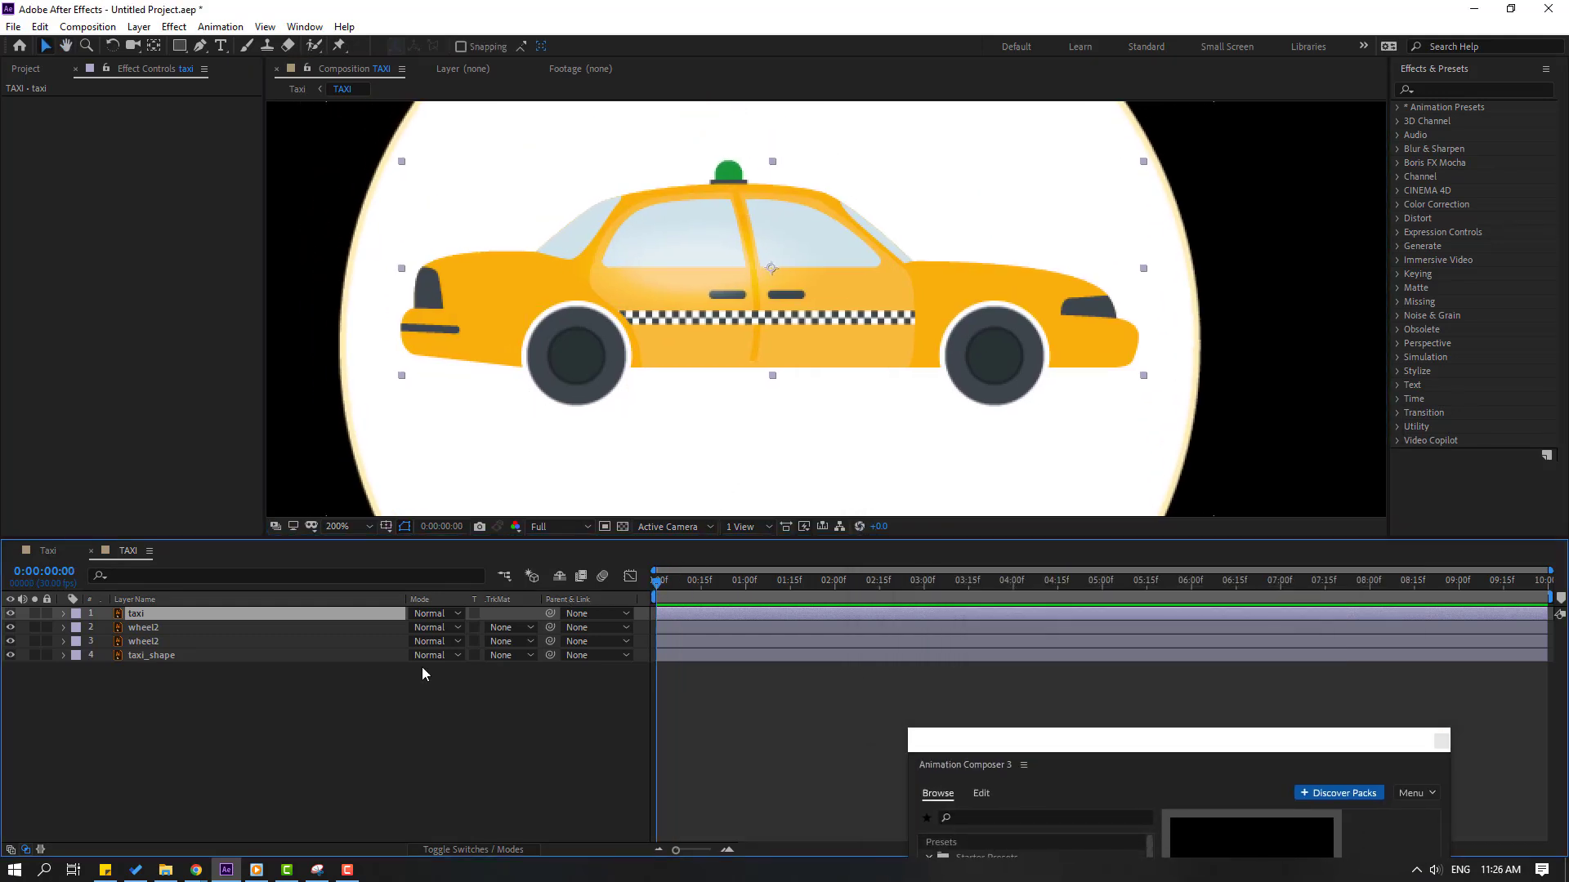
key("p")
left_click(104, 627)
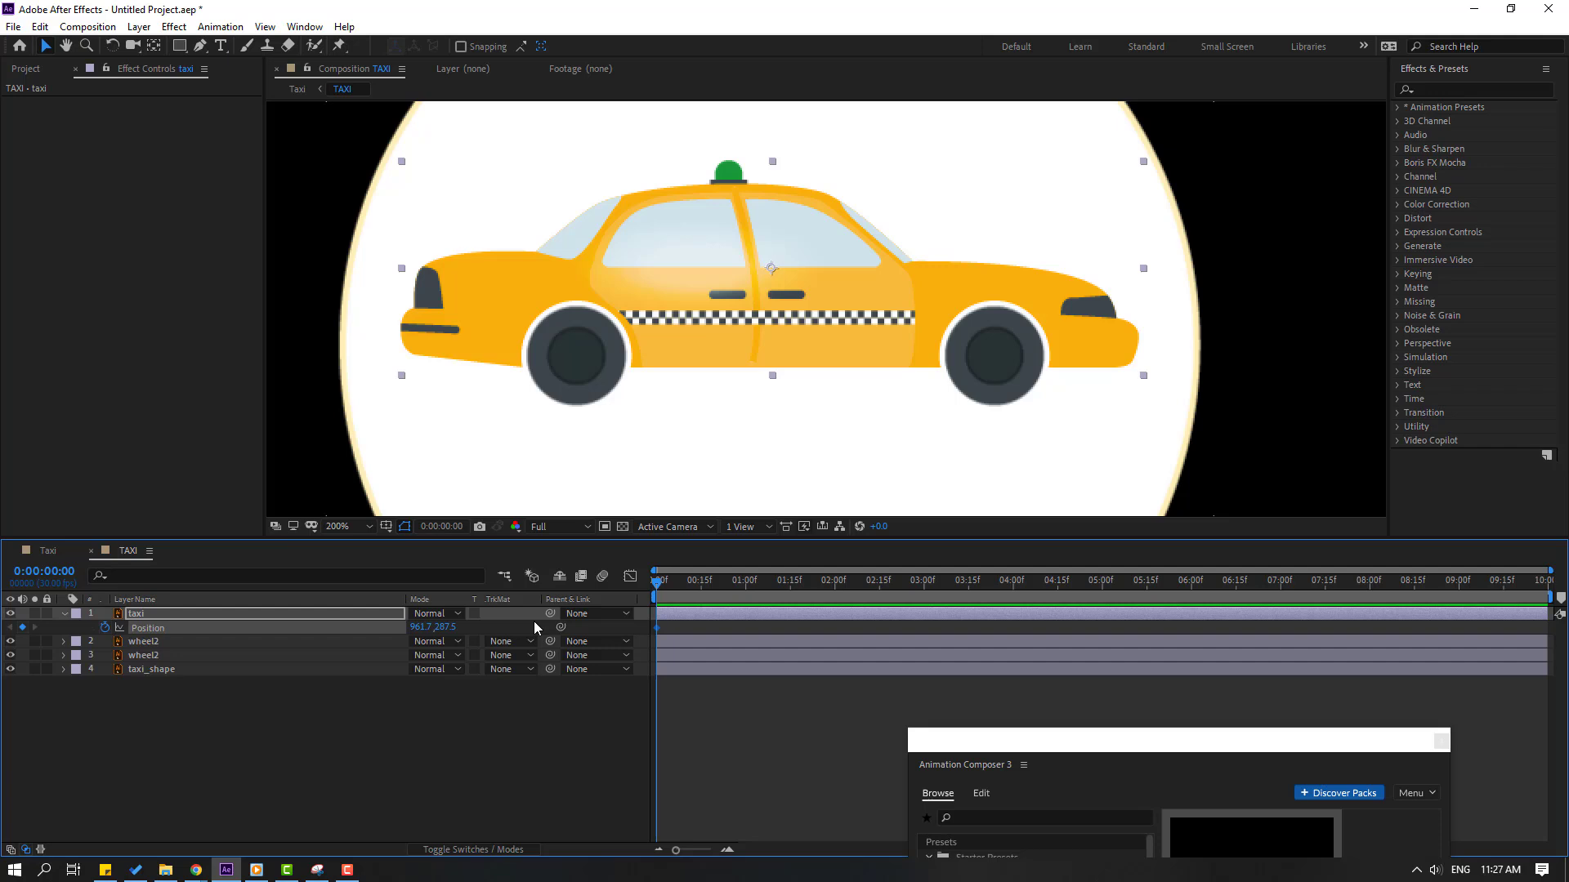
- Key the taxi 4 px lower (y 291.5) at frame 10 and back at frame 20
key("shift+Page_Down")
key("Down")
key("Down")
key("Down")
key("Down")
key("shift+Page_Down")
left_click(658, 627)
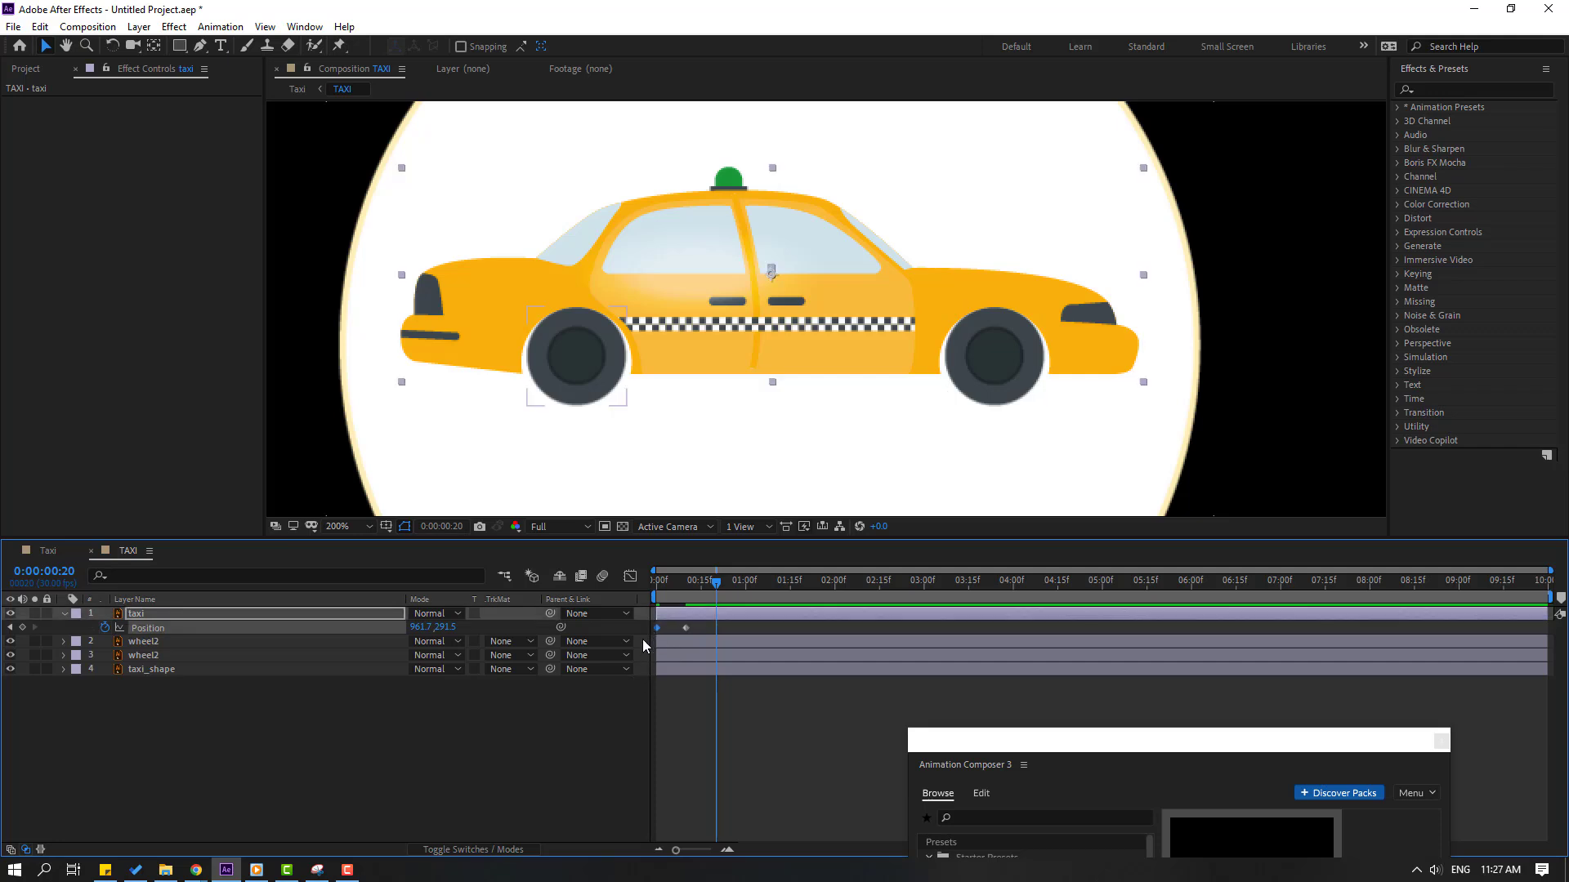
key("ctrl+c")
key("ctrl+v")
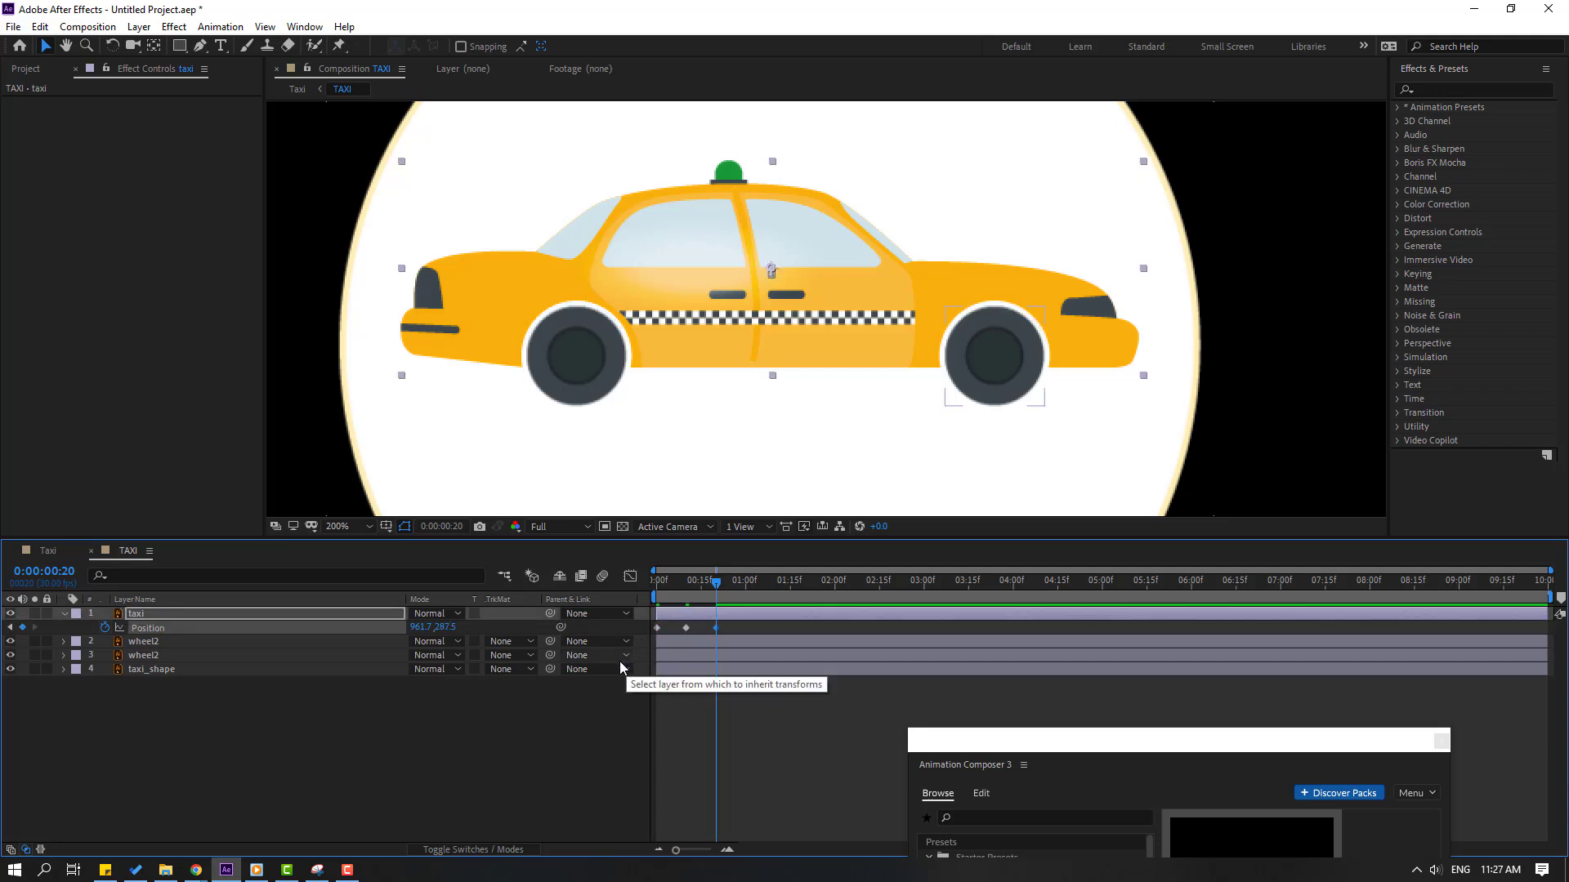
key("n")
key("space")
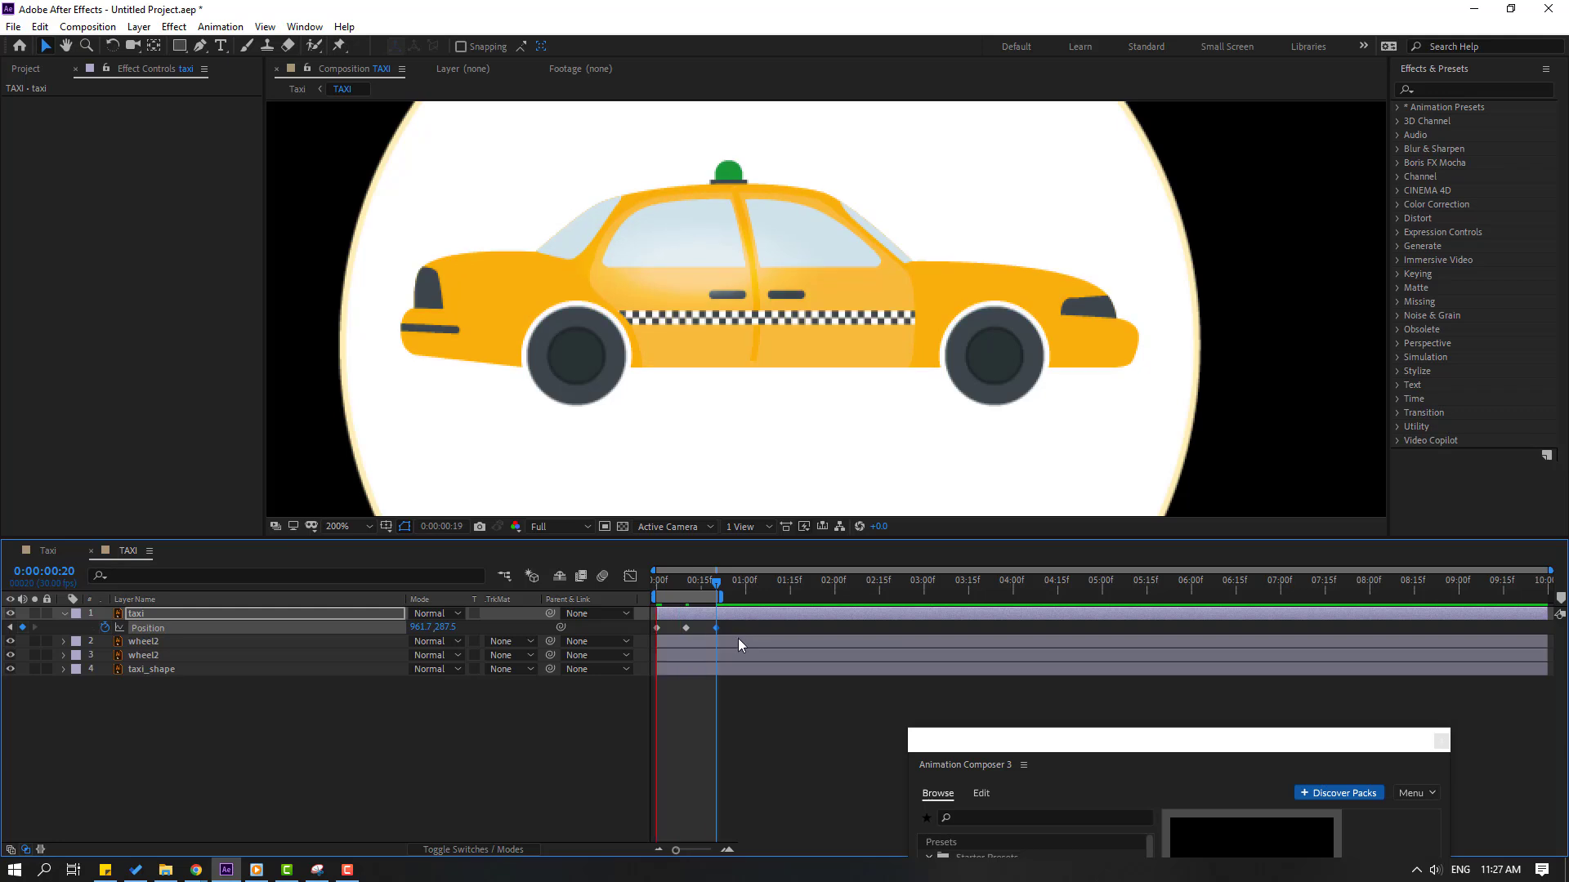
- Apply Easy Ease to all three taxi Position keyframes
left_click_drag(733, 627, 645, 634)
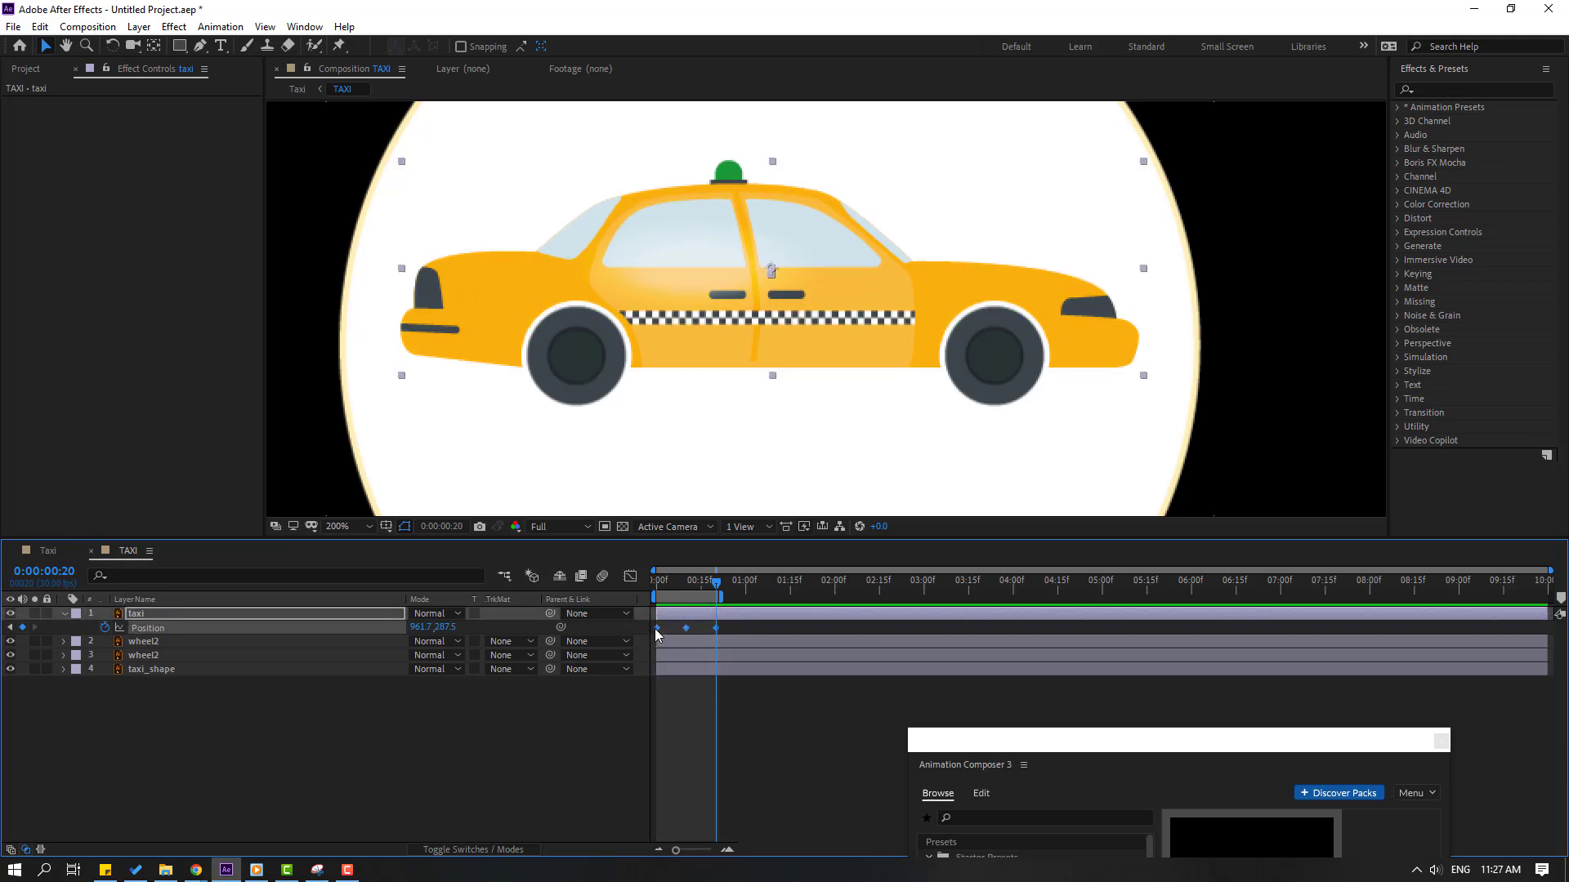
right_click(656, 630)
mouse_move(752, 834)
left_click(891, 723)
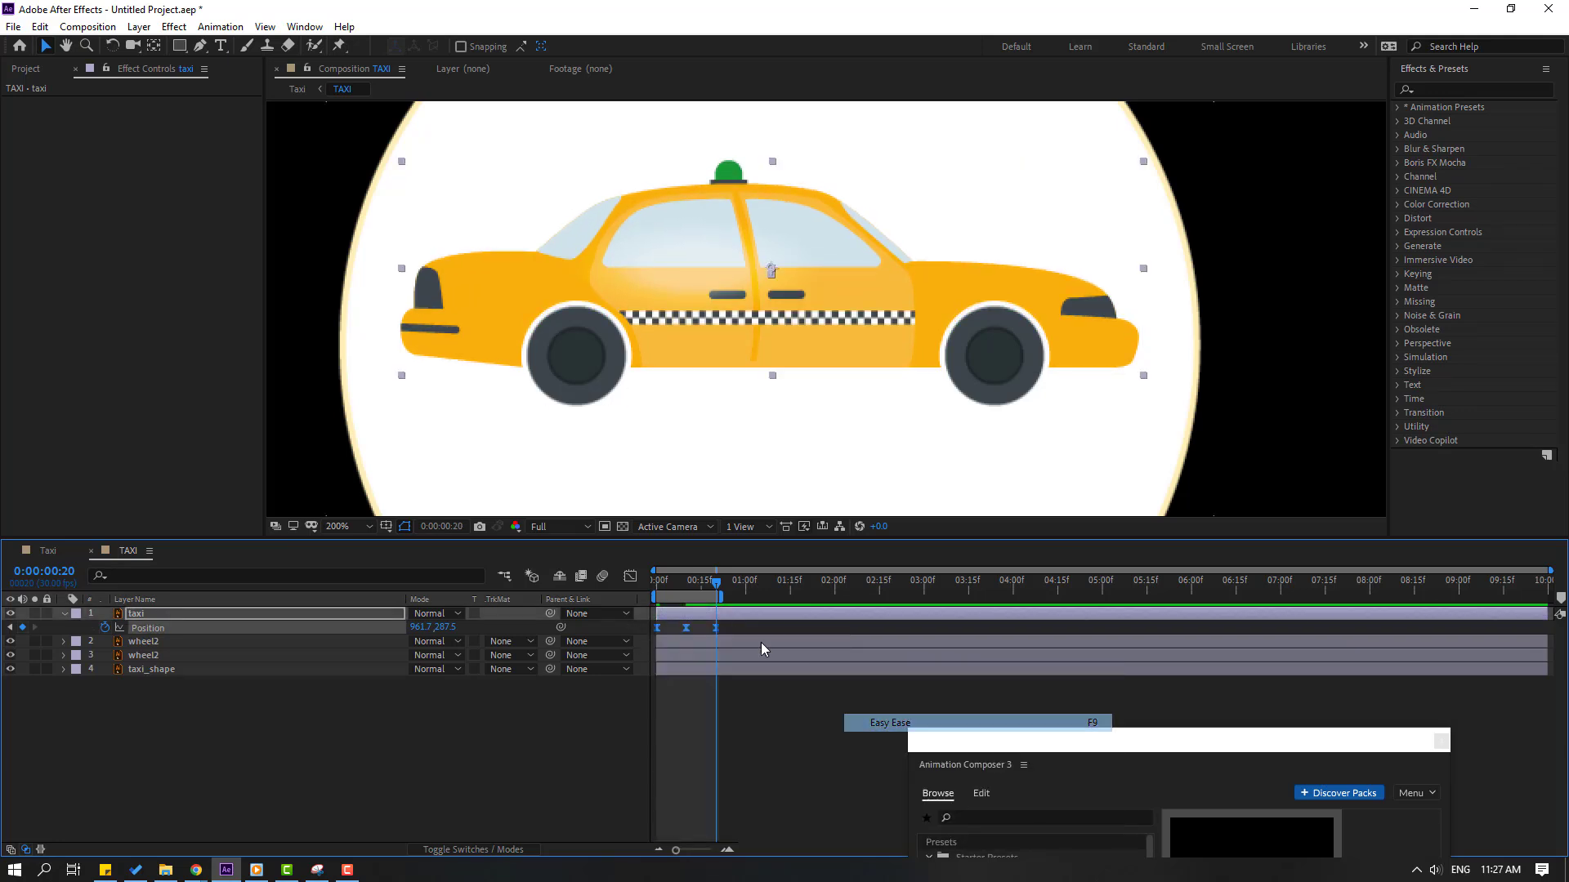
key("Home")
left_click(149, 642)
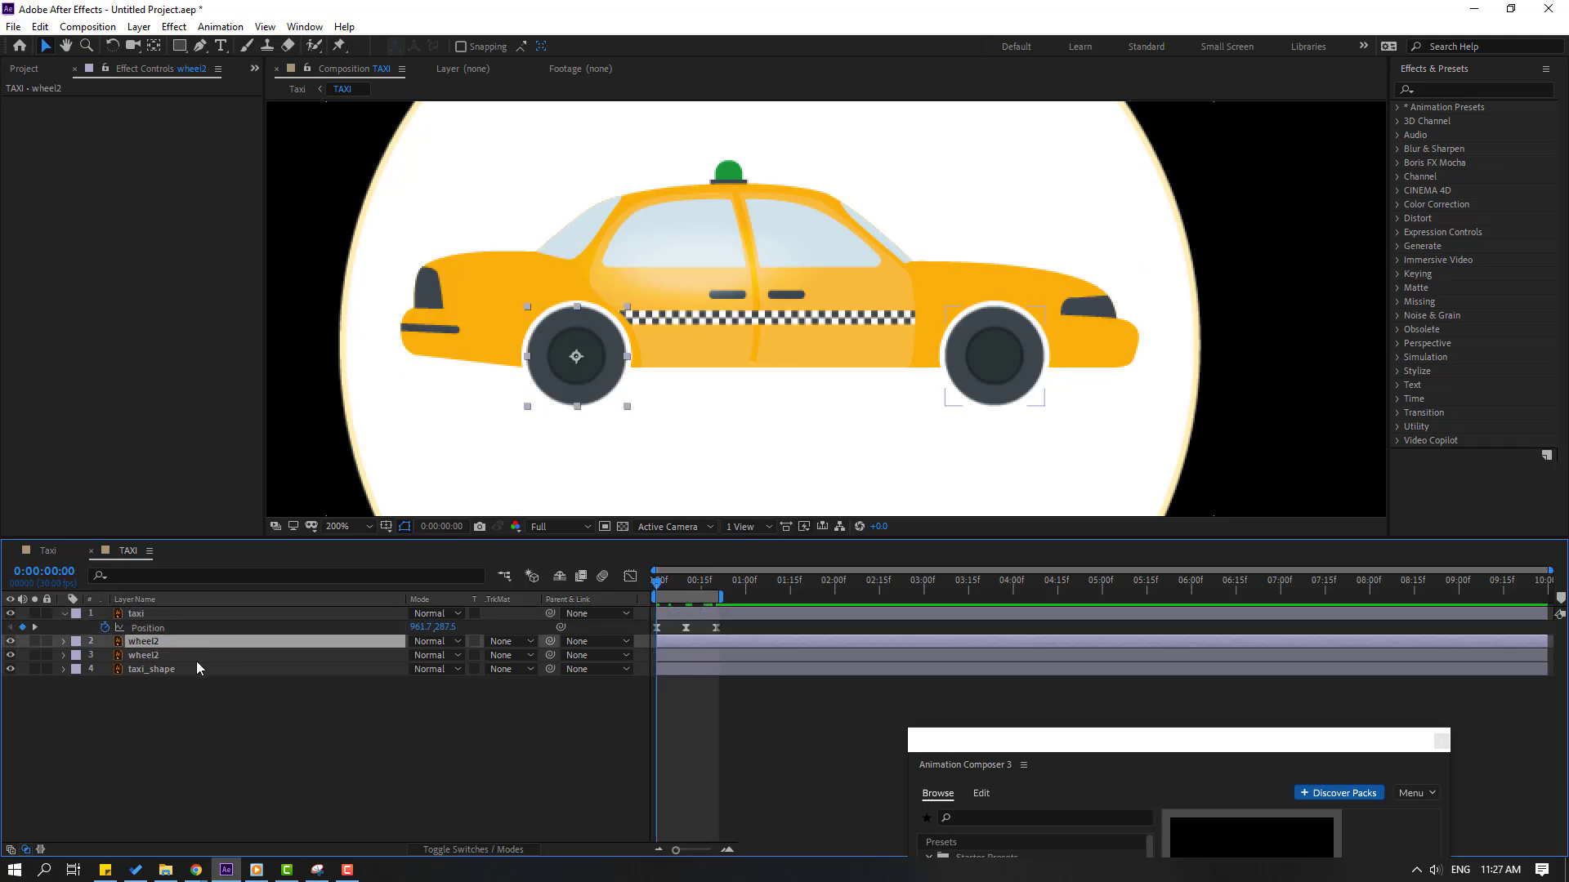
- Start Rotation keyframes at 0:00 on both wheel layers and move to 7 seconds
left_click(196, 656, "ctrl")
key("r")
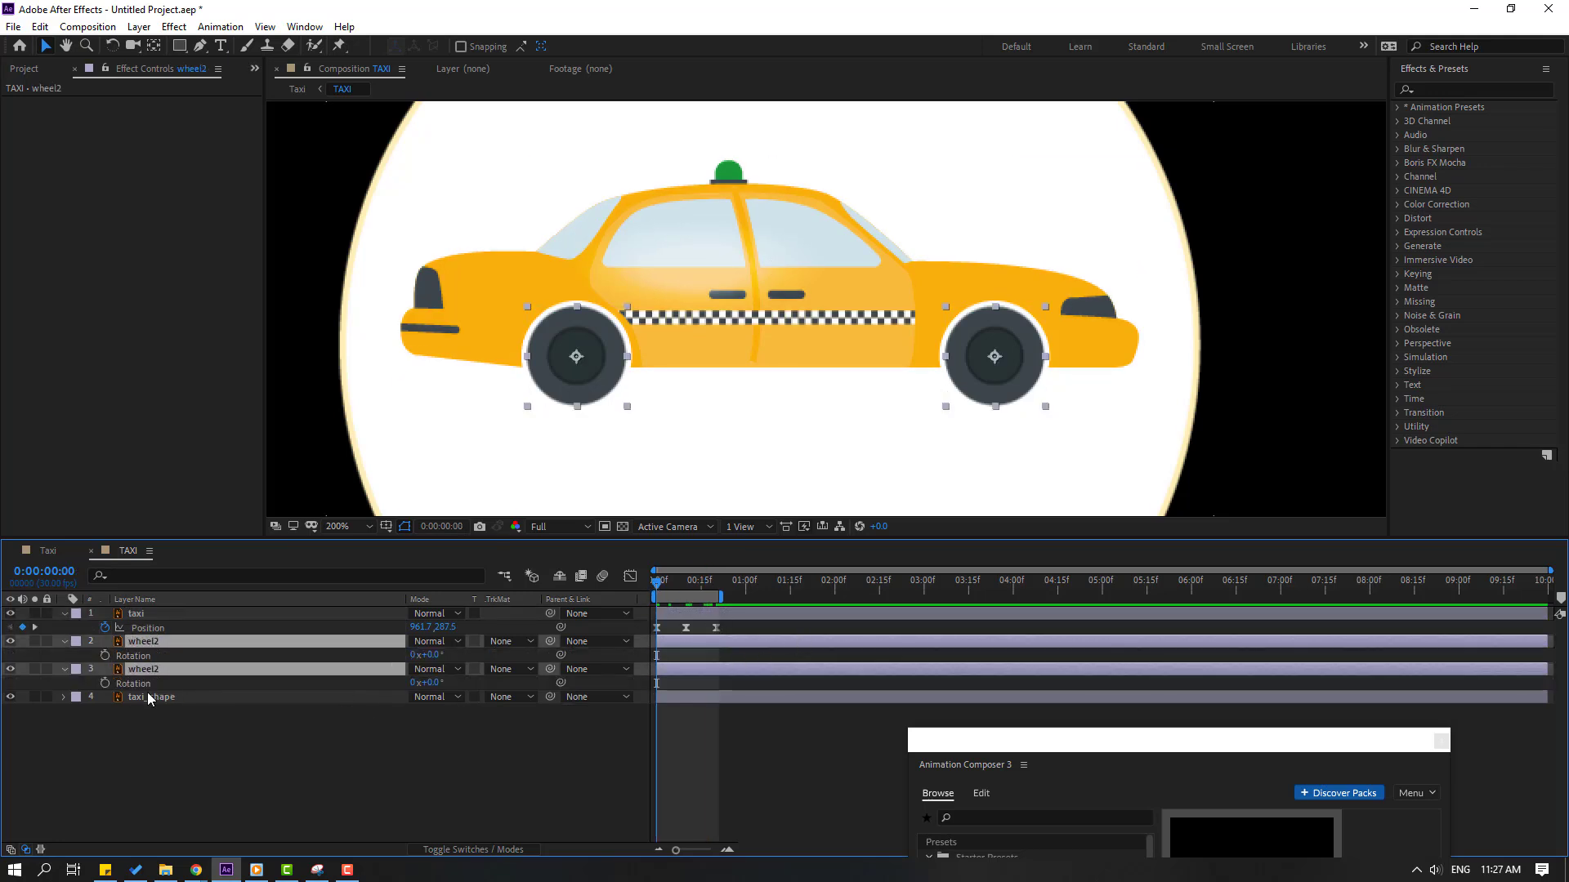
left_click(106, 657)
left_click_drag(759, 587, 1039, 597)
left_click_drag(1191, 607, 1282, 608)
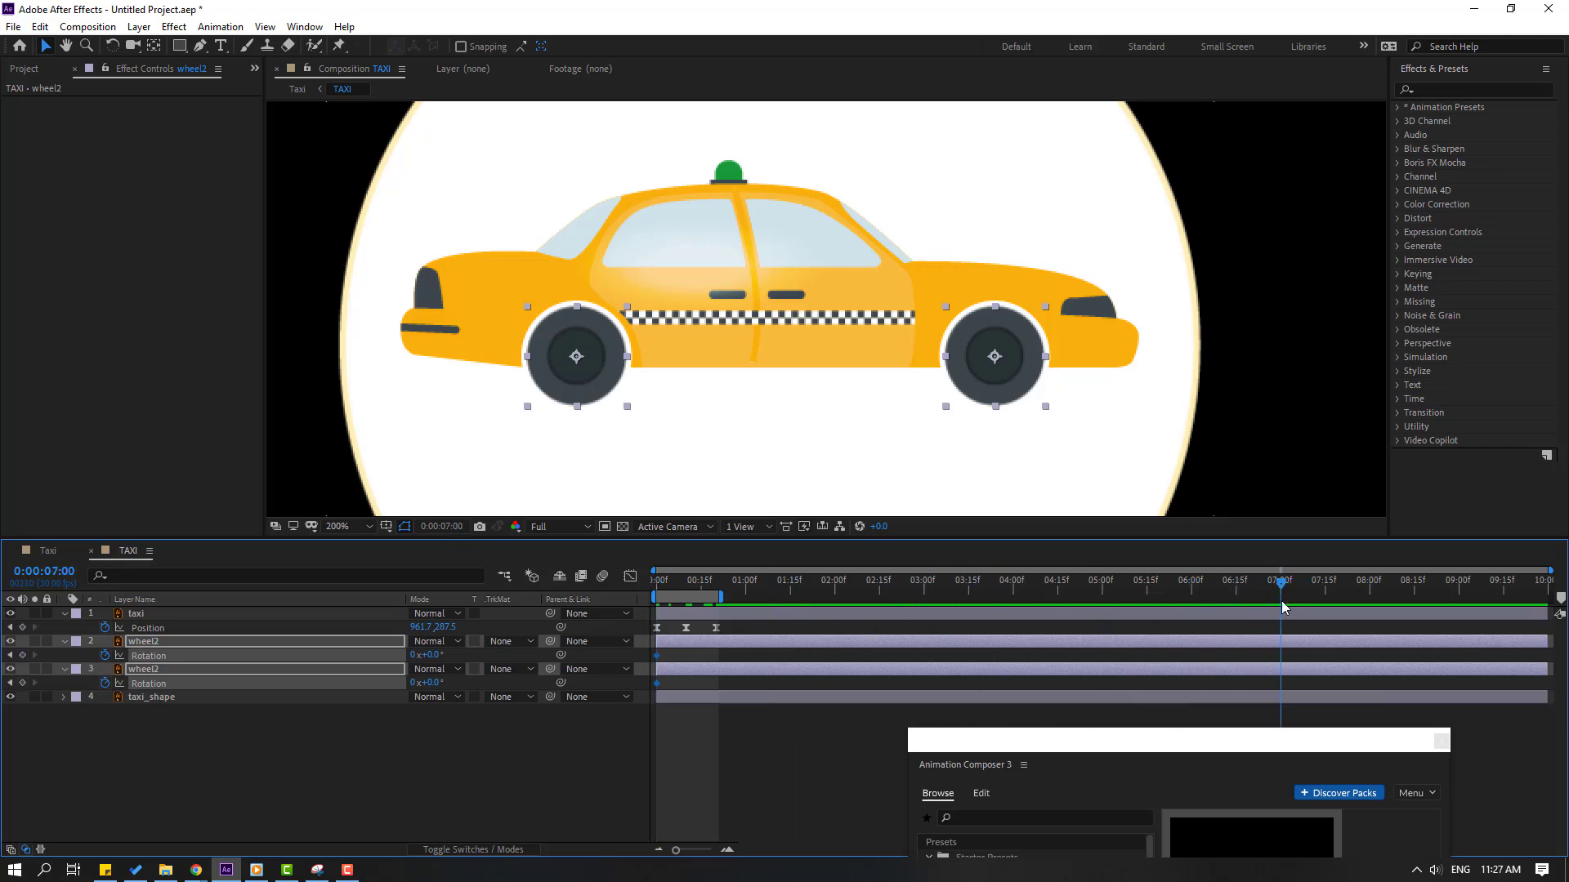
key("n")
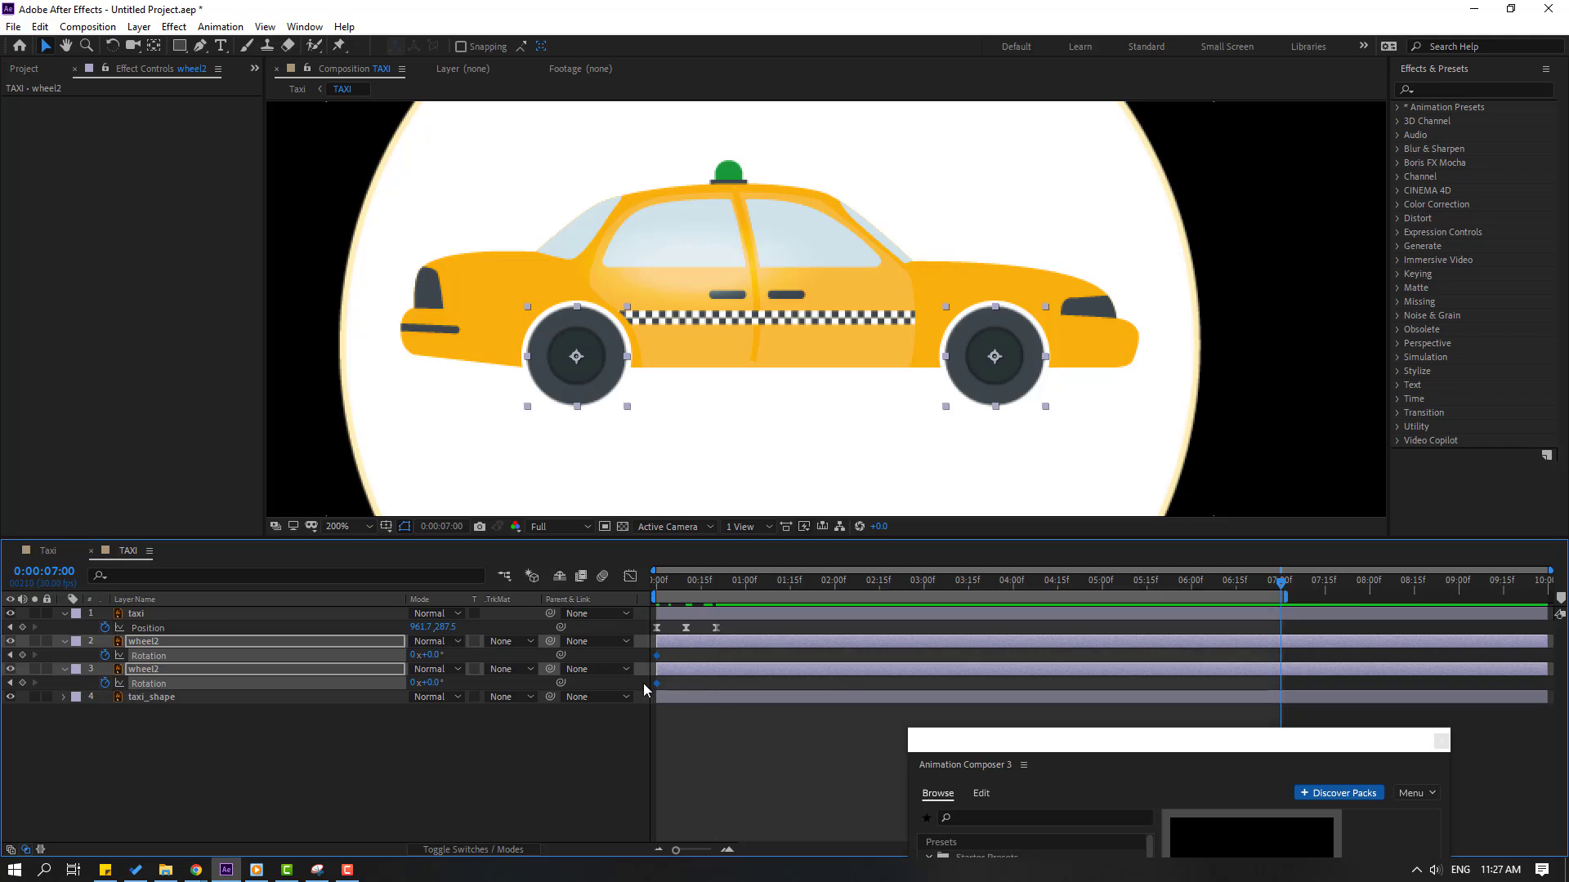
- Set both wheels' Rotation to 25 turns at 7 seconds and preview the spin
left_click(423, 755)
left_click(415, 656)
type("25")
key("Return")
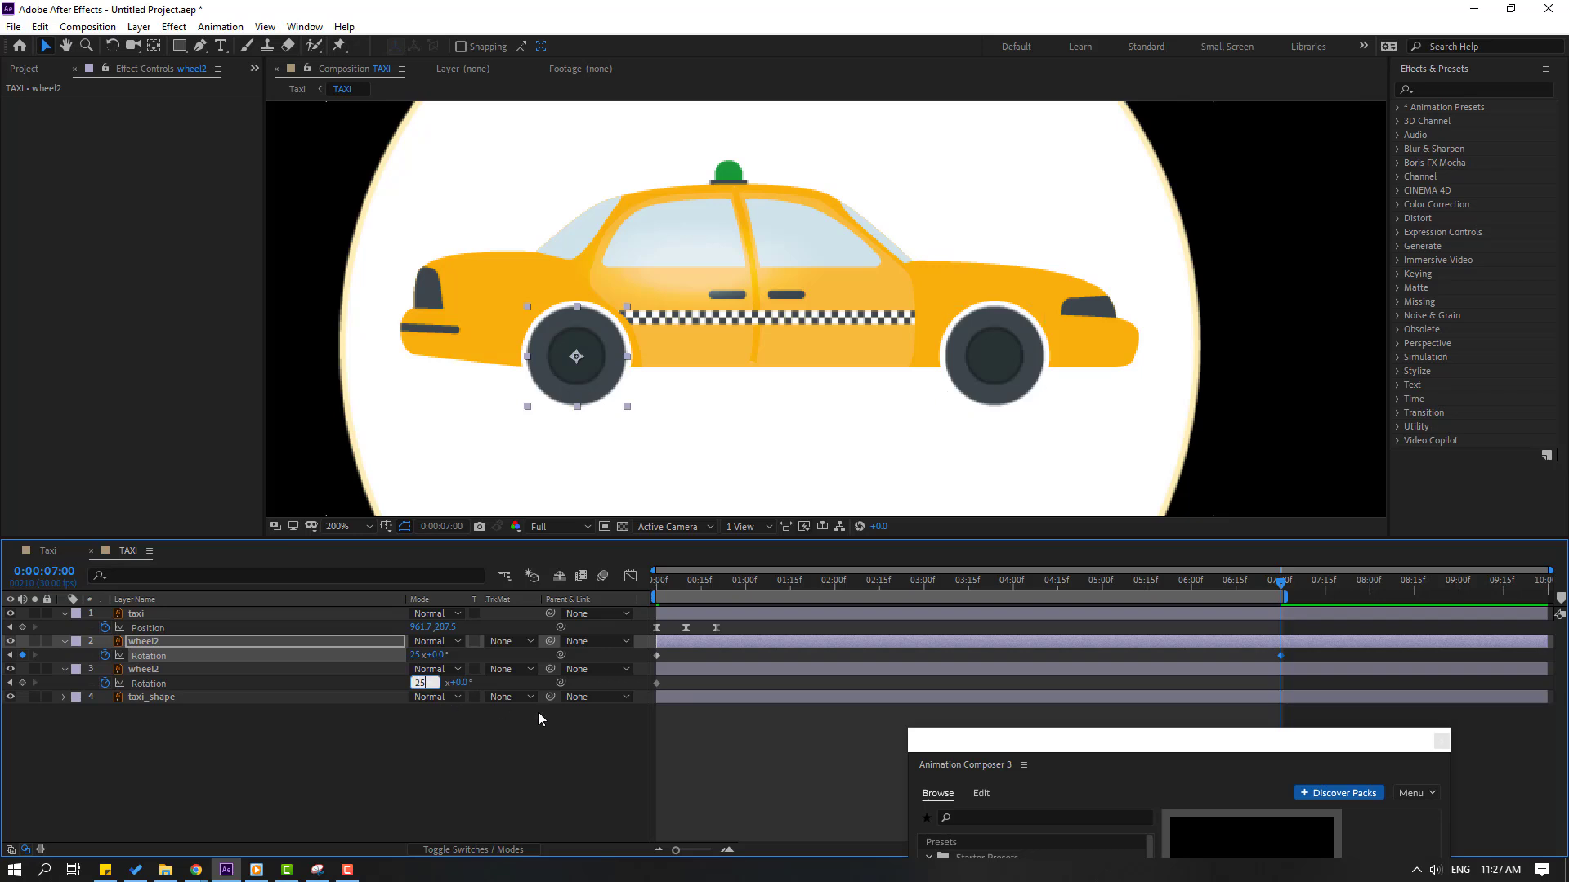
left_click(539, 713)
key("space")
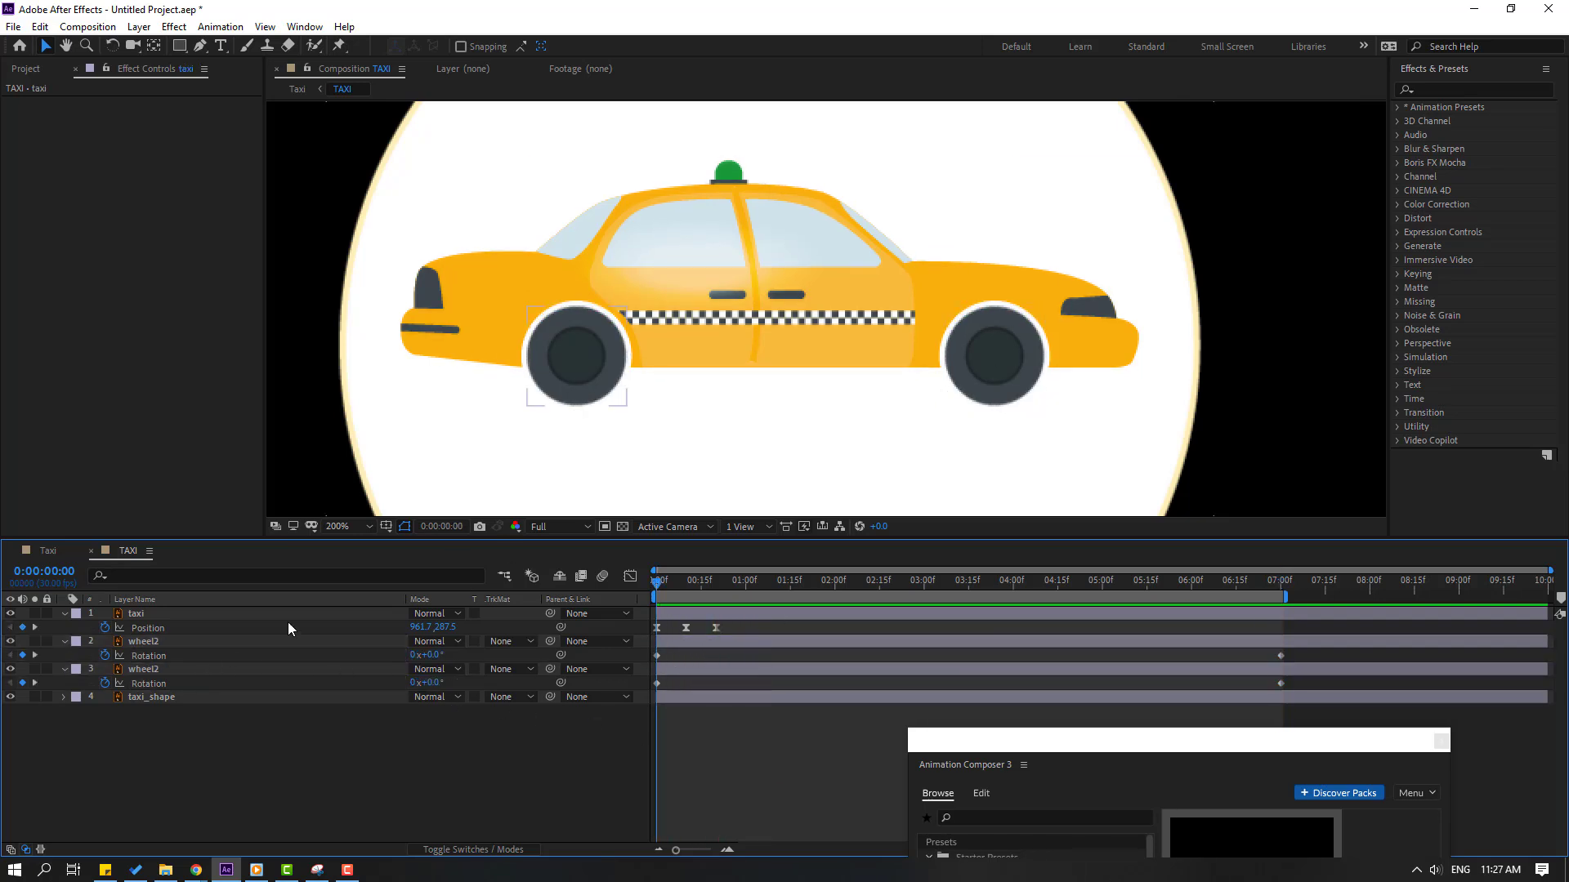
left_click(149, 645)
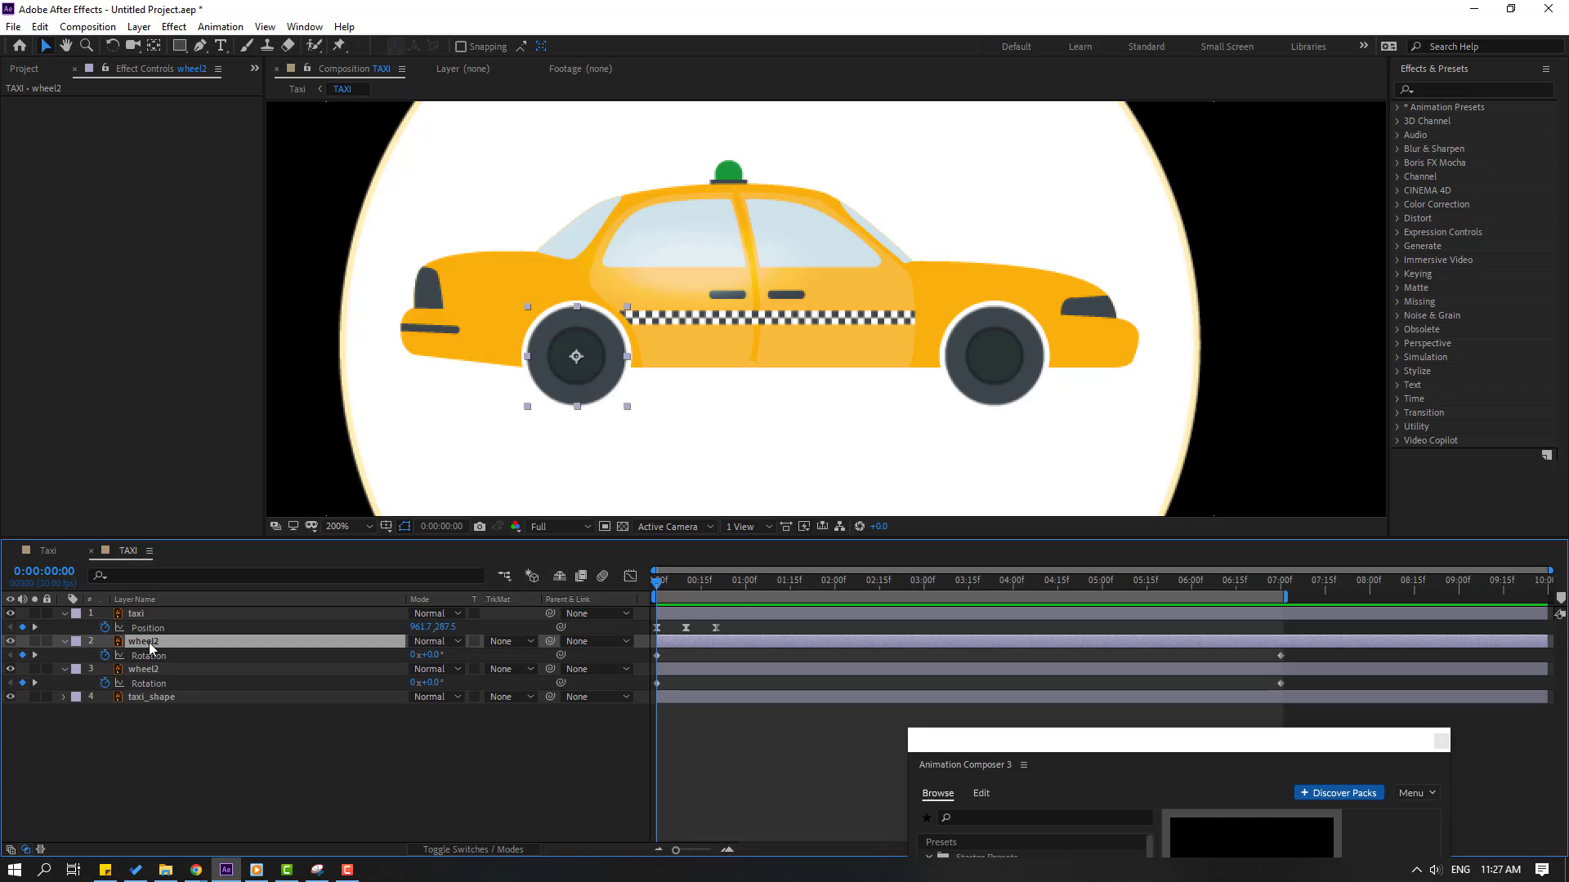
- Open the front wheel layer and set a size 4 brush sampled from colour 3B4649
double_click(149, 642)
left_click(247, 46)
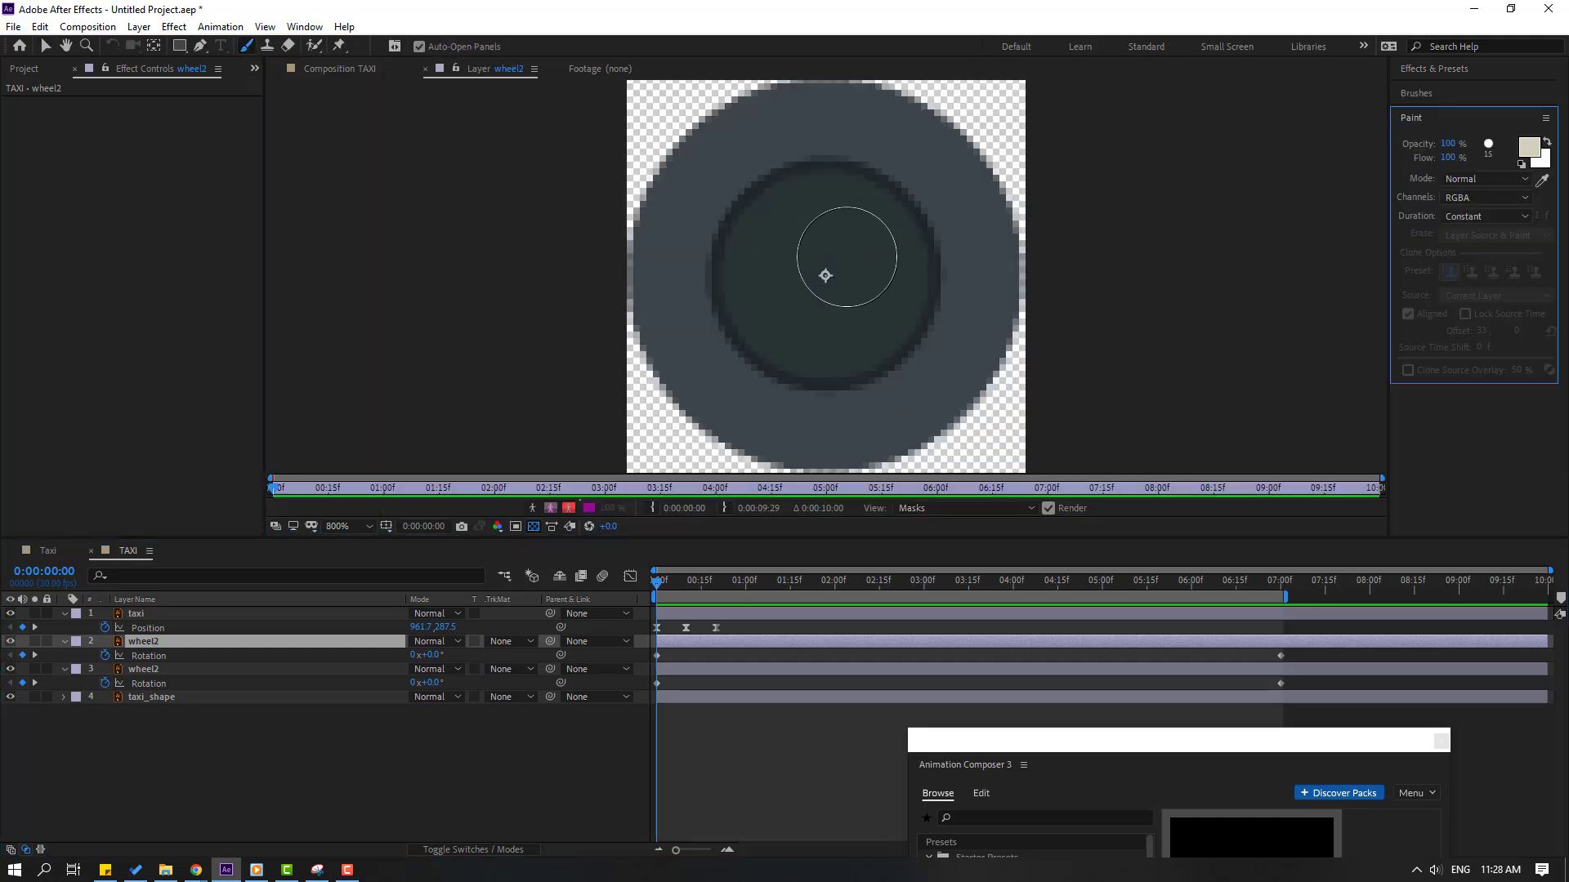
mouse_move(822, 258)
left_mouse_down()
mouse_move(787, 258)
mouse_move(826, 275)
left_mouse_up()
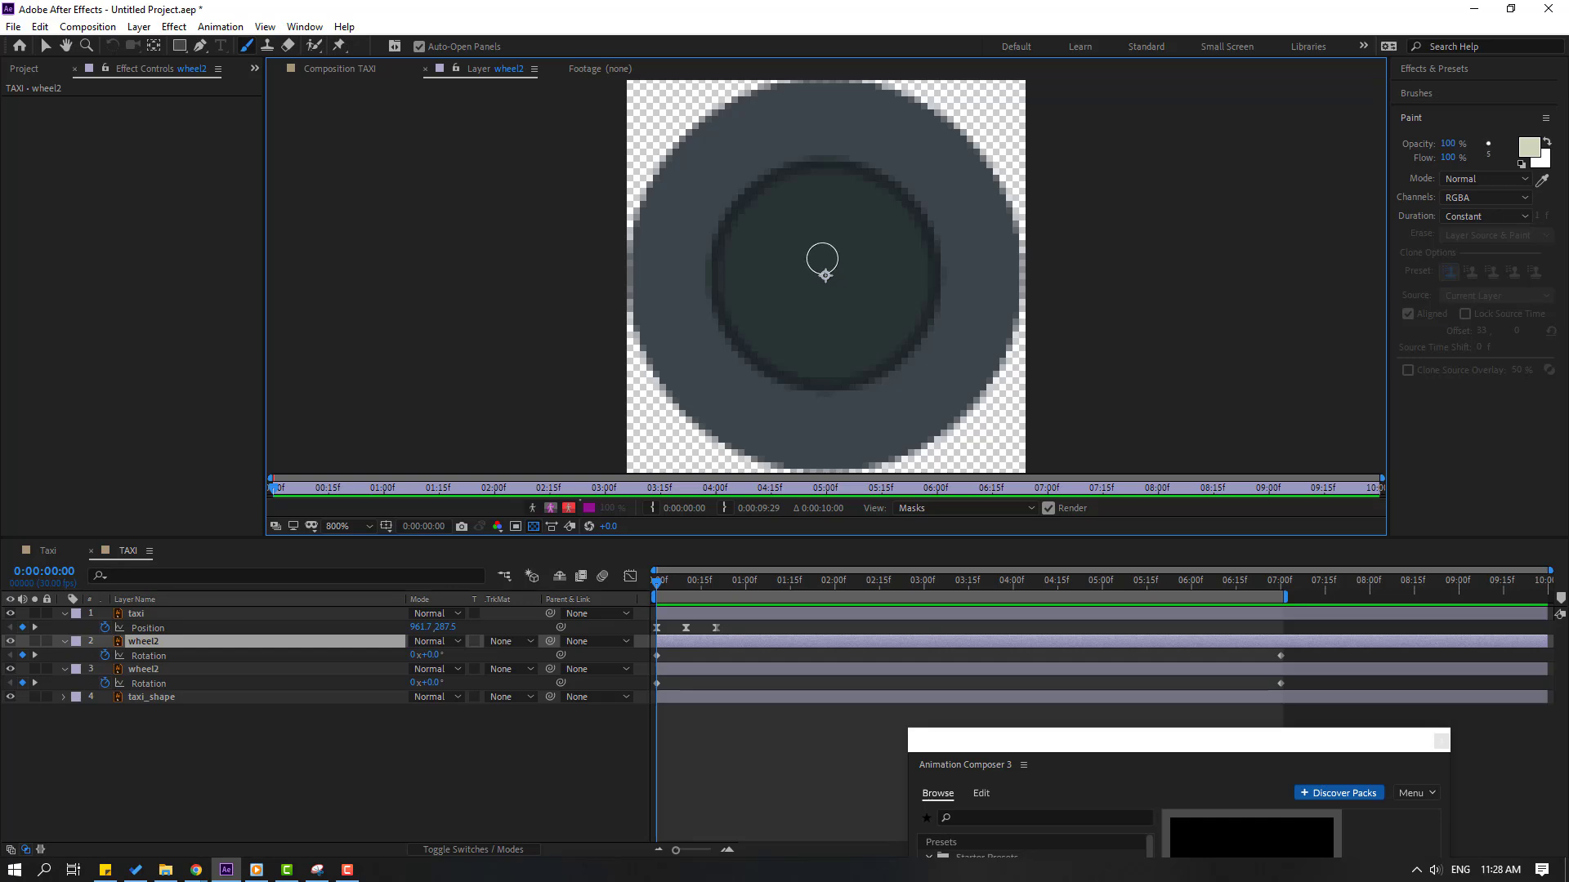
left_click(1525, 152)
left_click(1076, 625)
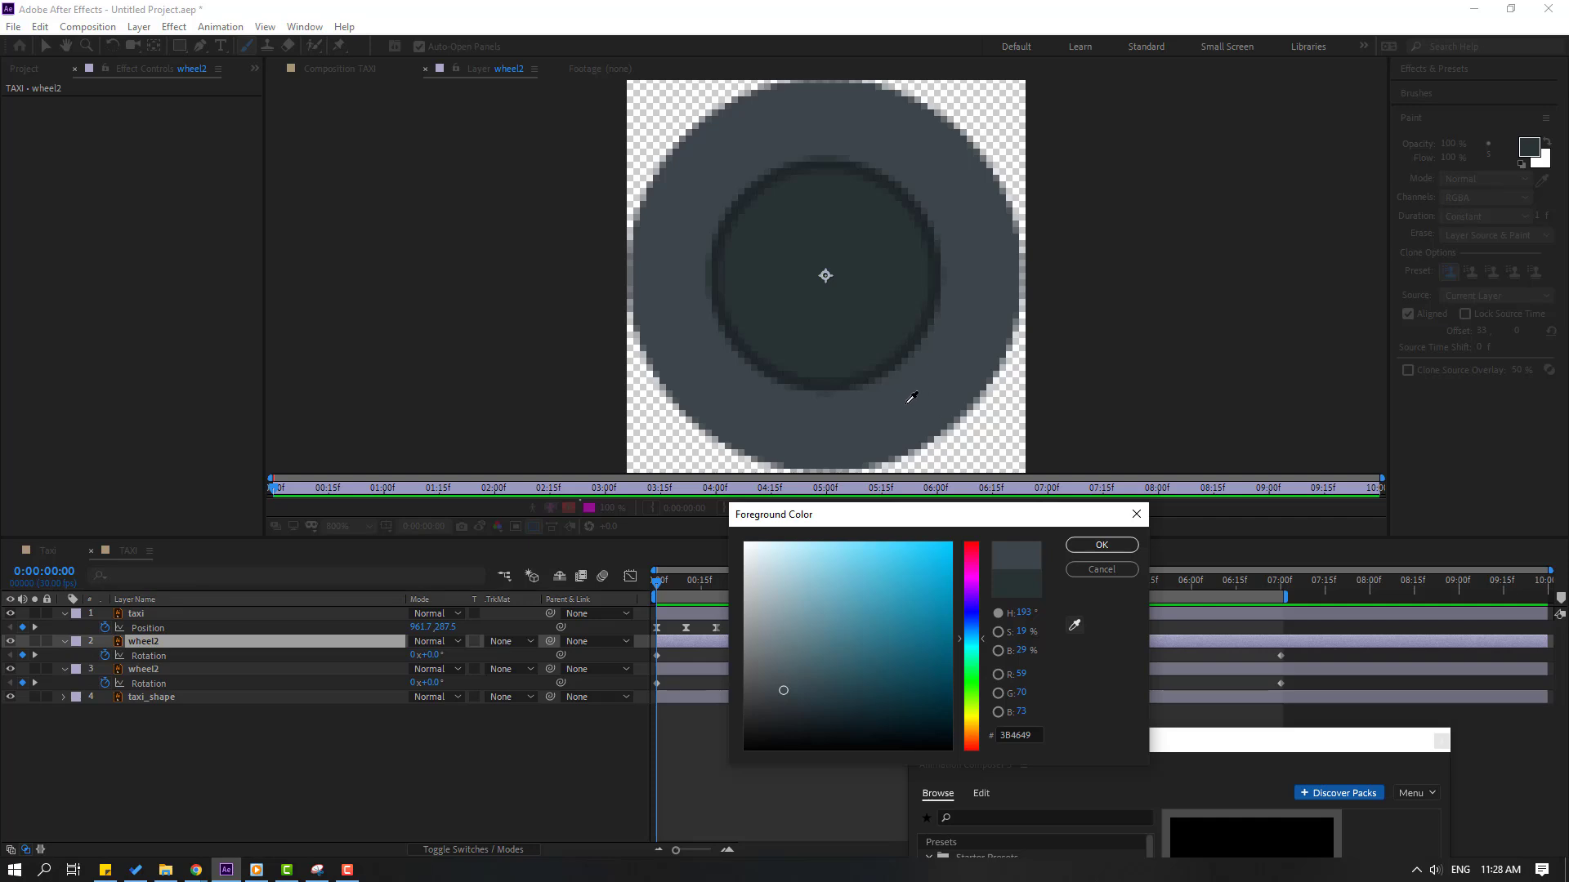
left_click(1099, 545)
- Paint four light dots around the hub with Constant duration
left_click(903, 293)
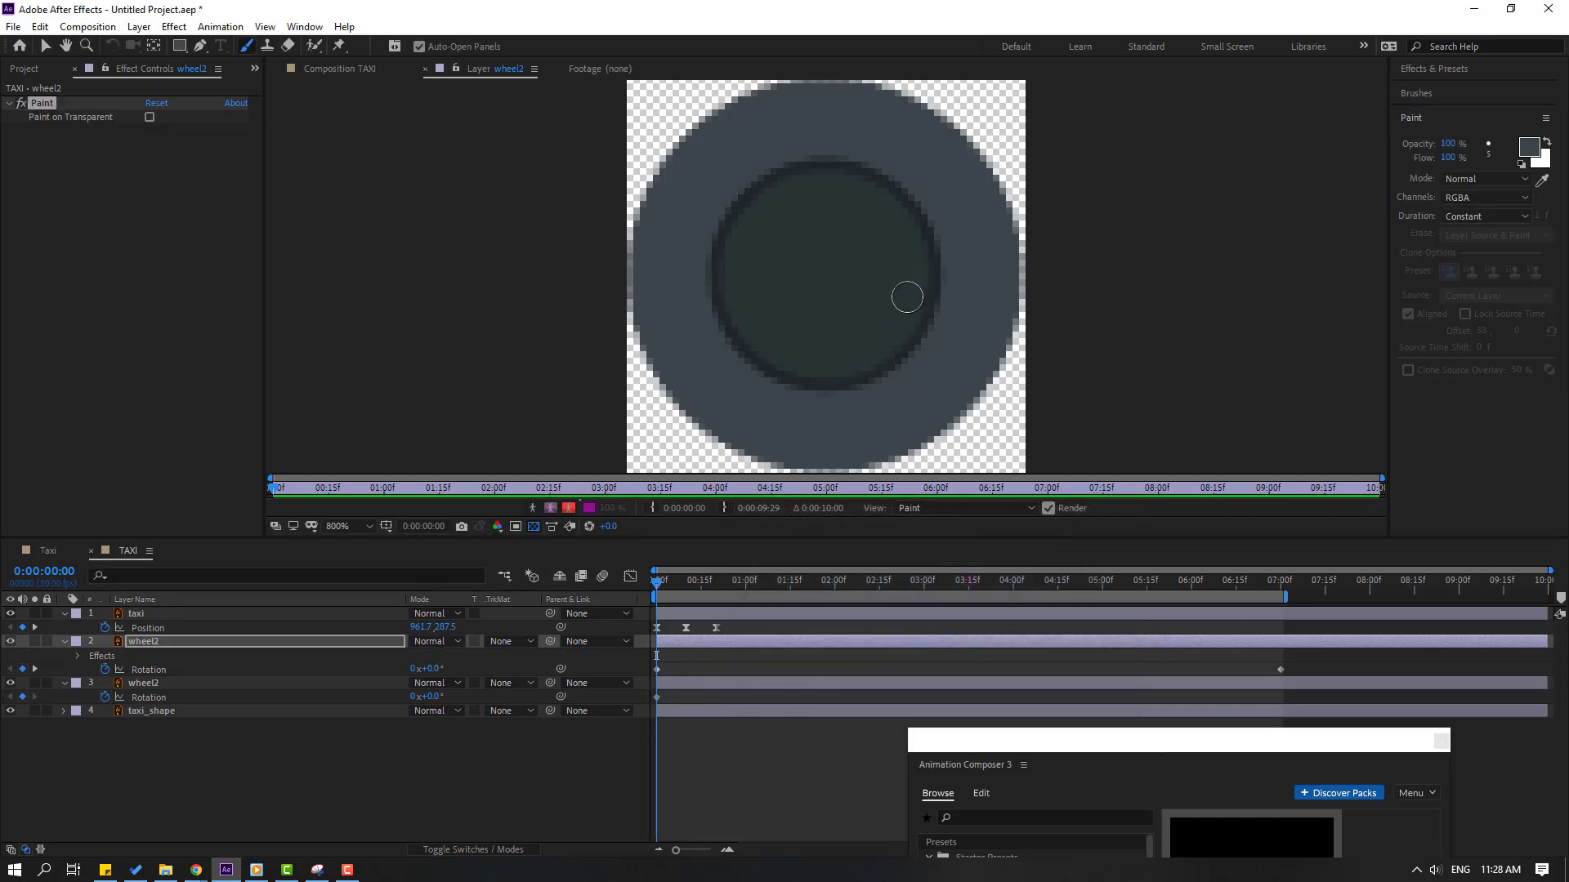
left_click(898, 275)
left_click(824, 202)
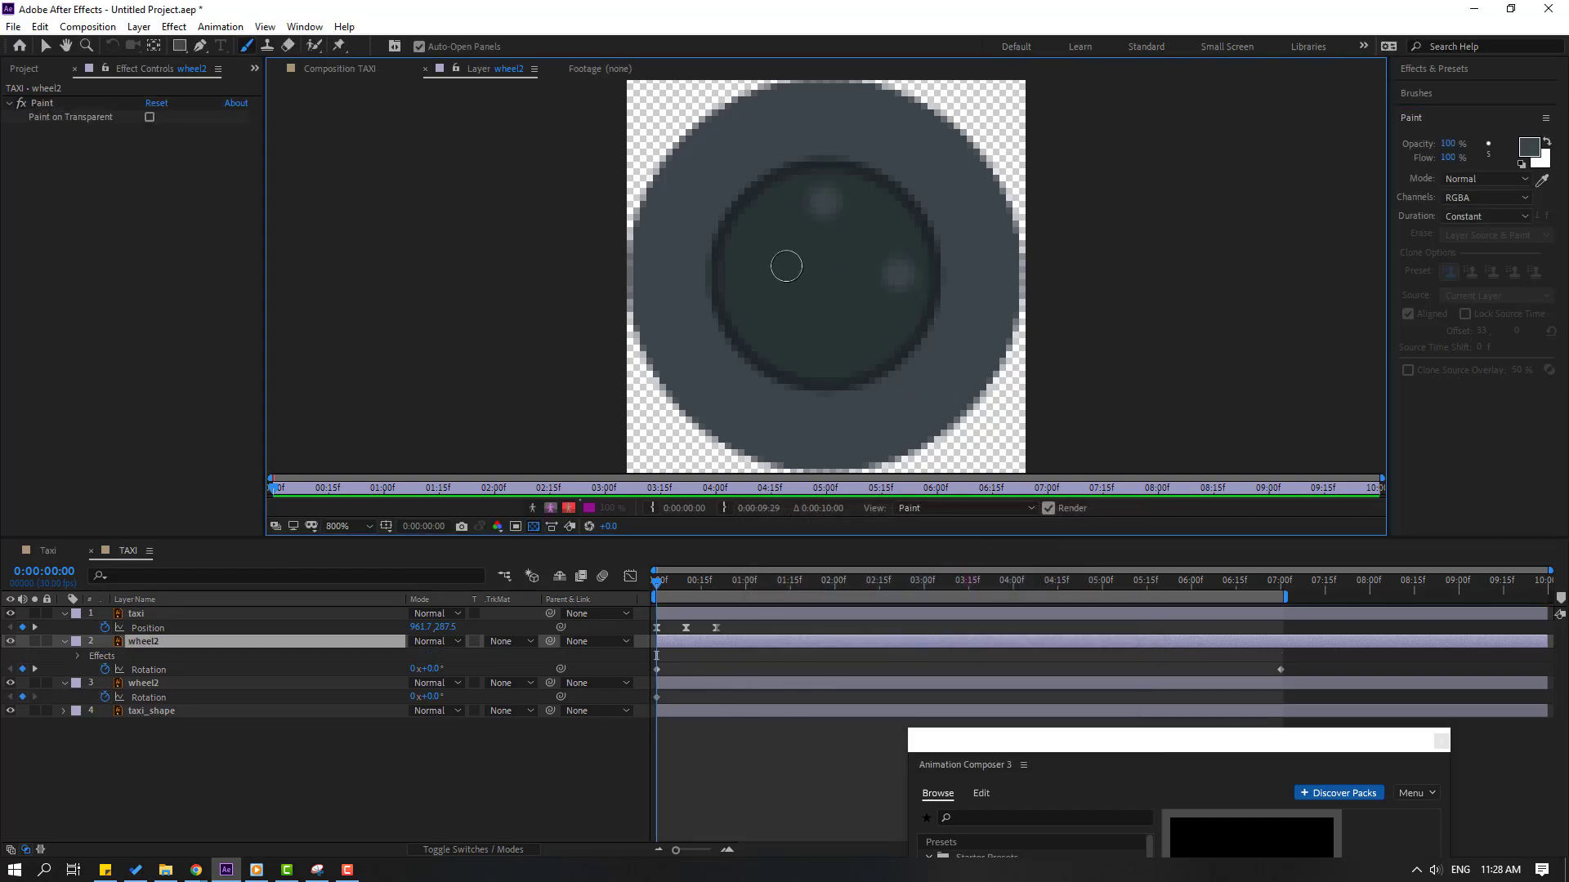
left_click(749, 276)
left_click(830, 336)
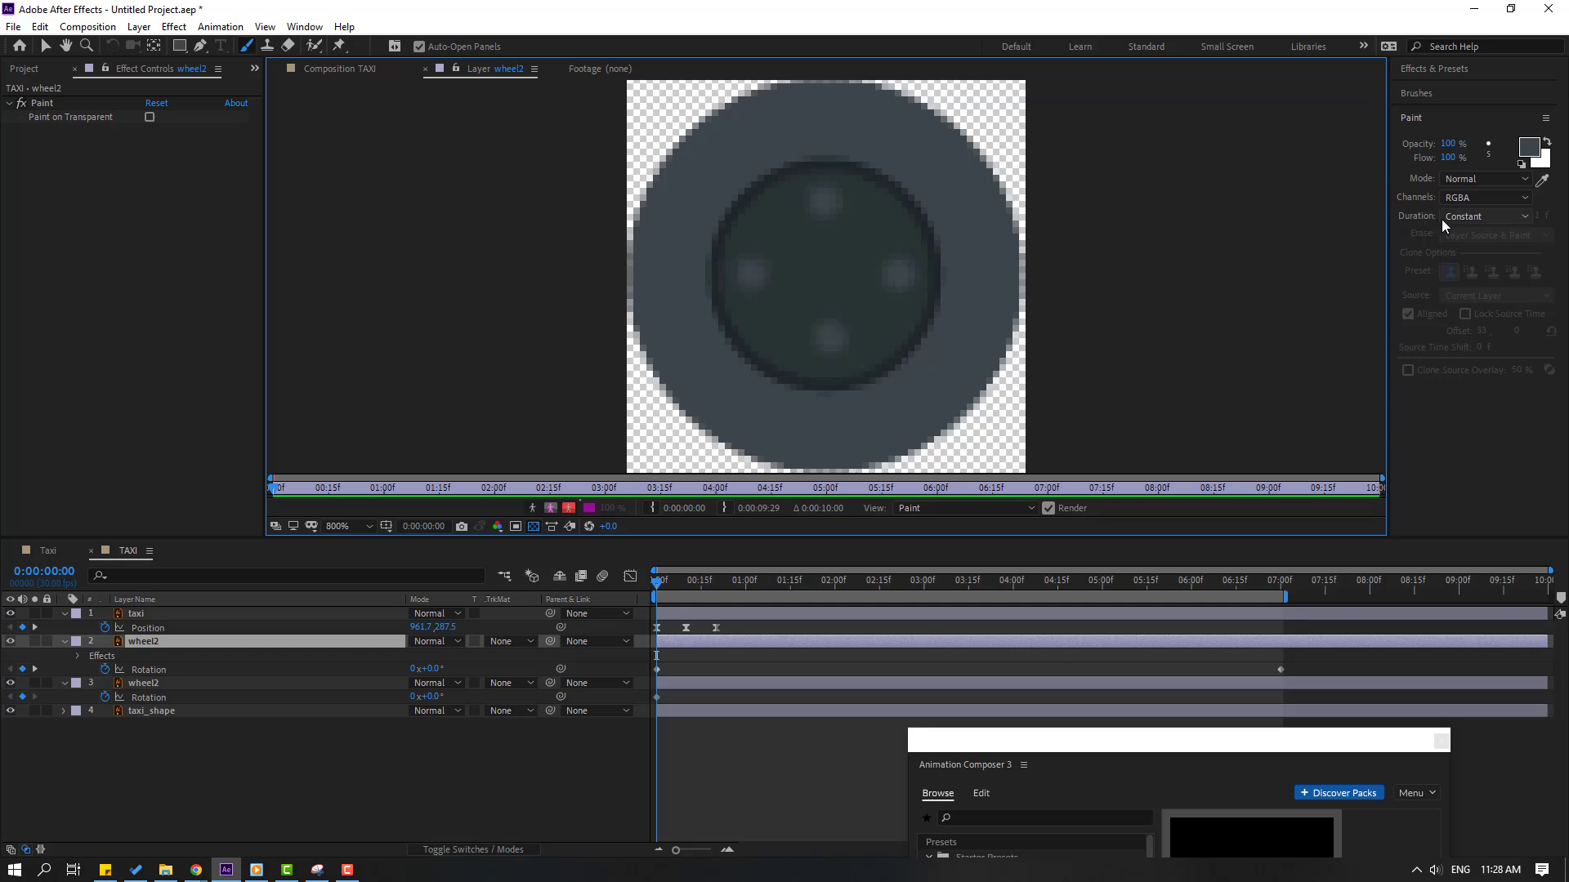
left_click(1462, 218)
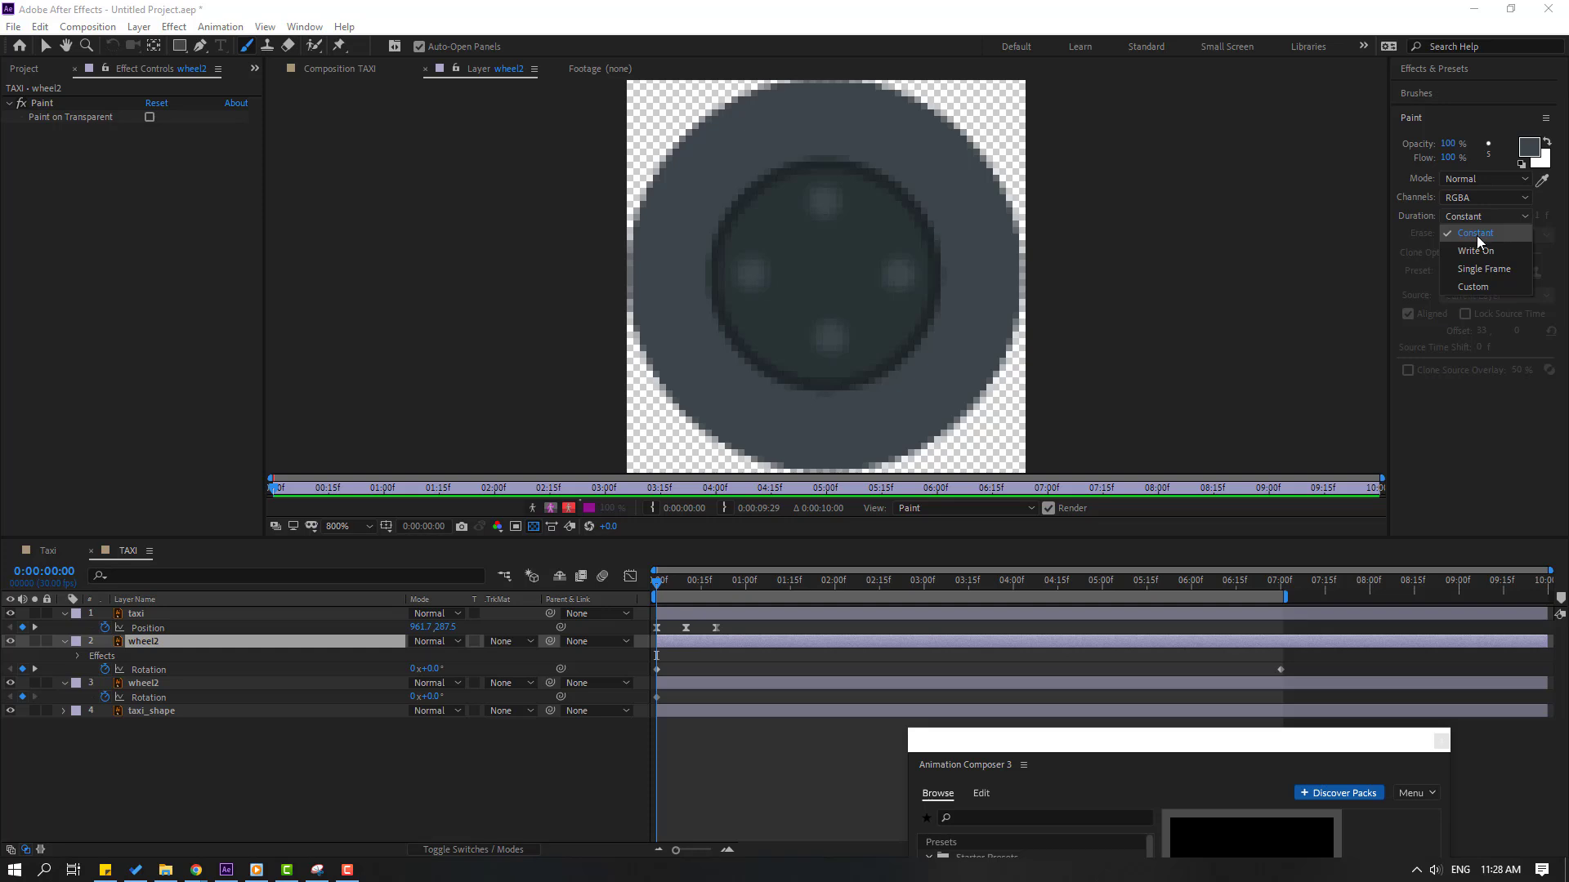
left_click(1460, 233)
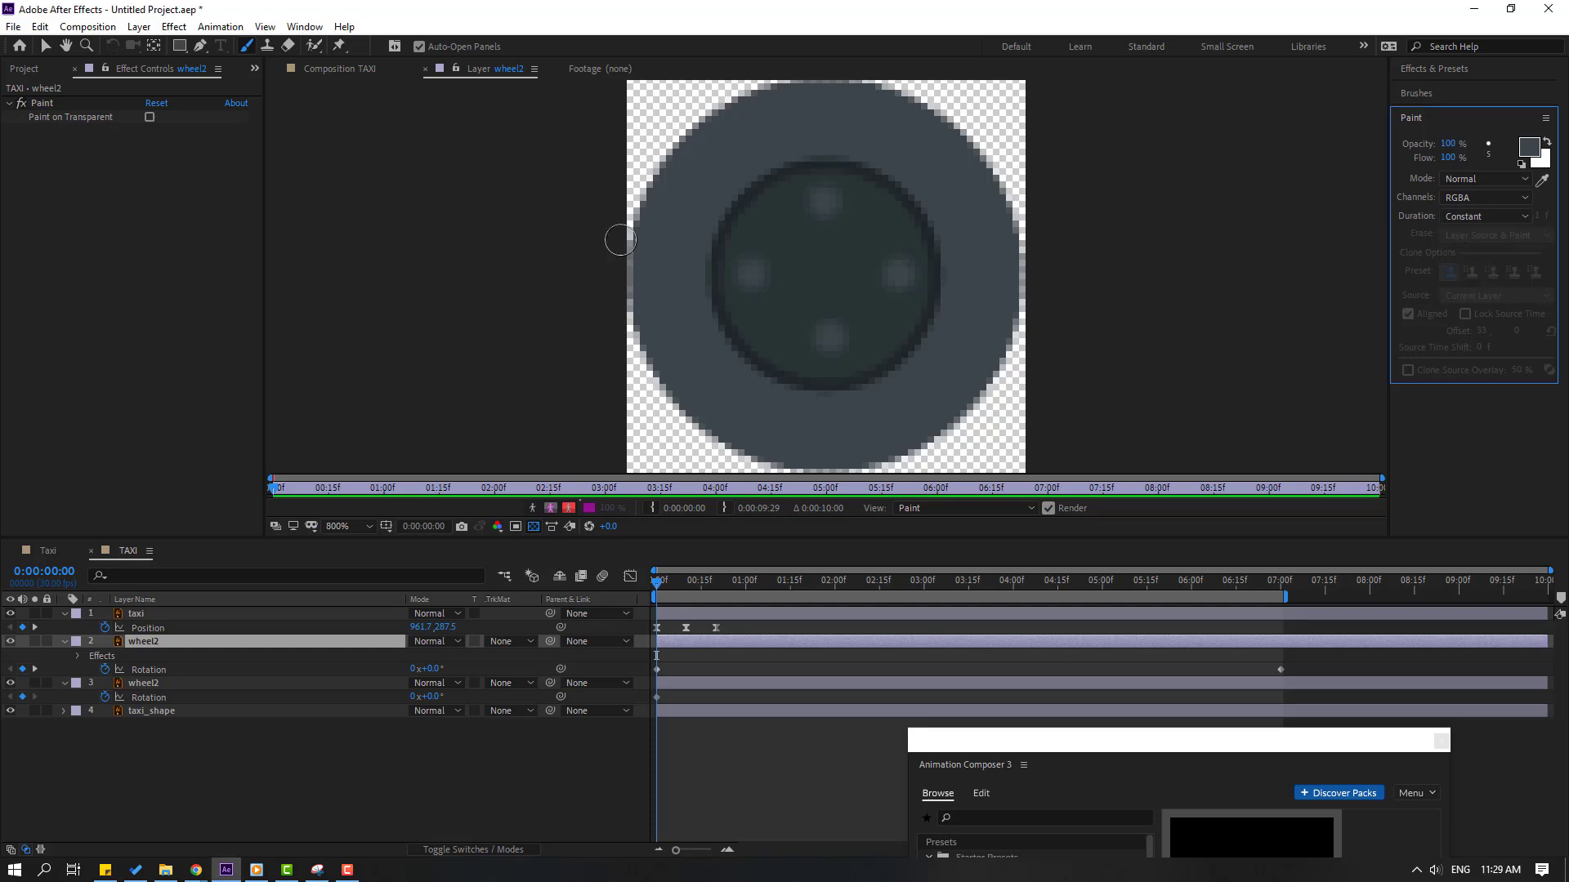
- Return to the TAXI composition and scrub to check the spinning dots
left_click(45, 45)
left_click(540, 425)
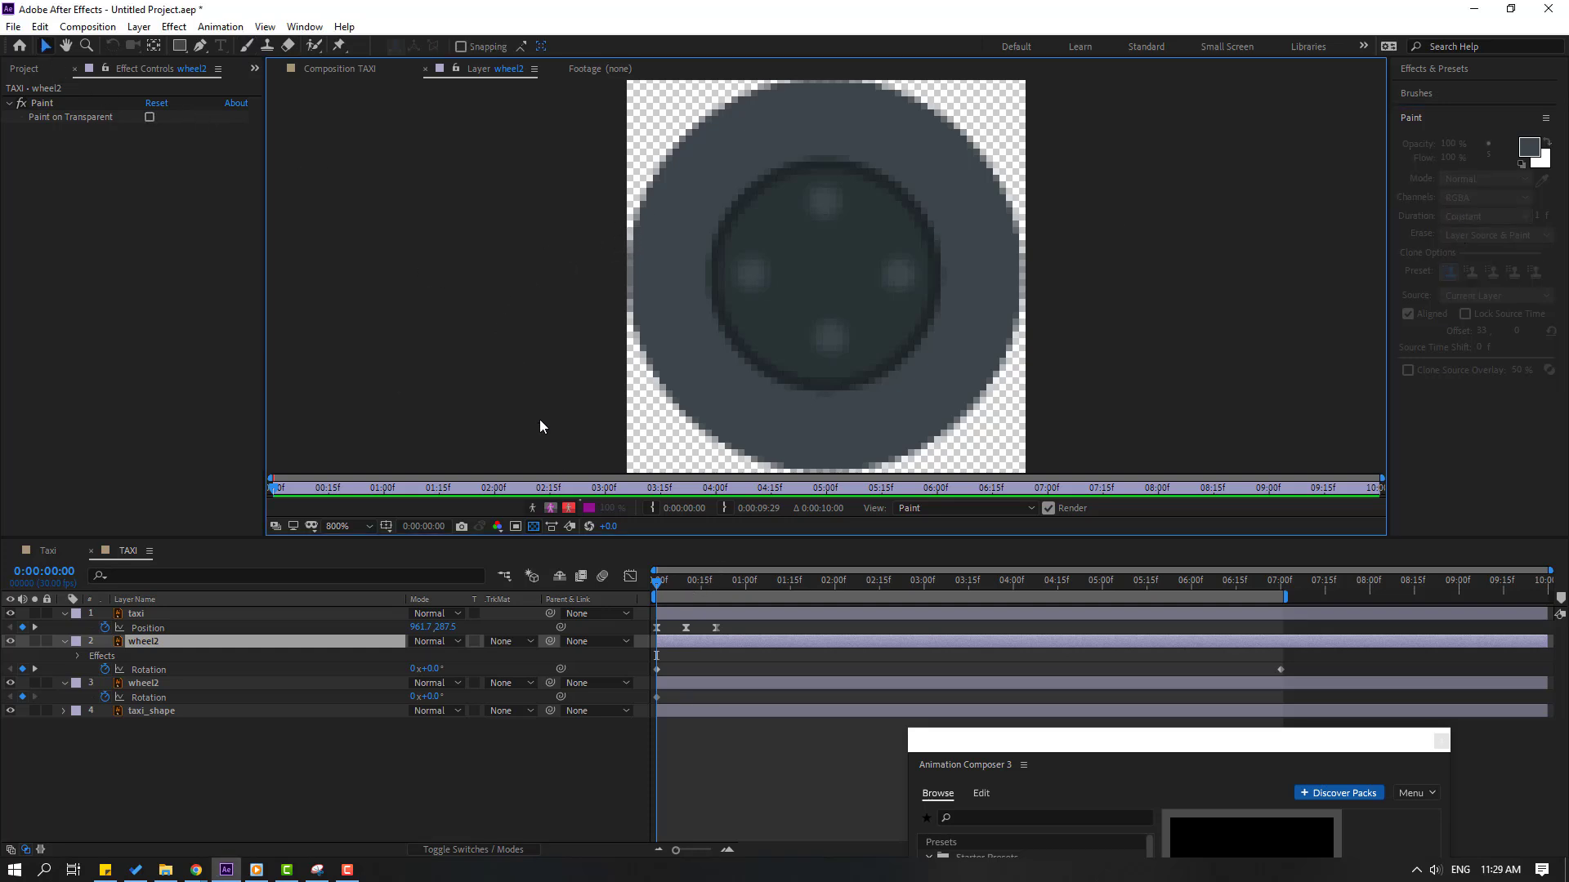
left_click(336, 72)
left_click_drag(667, 587, 745, 586)
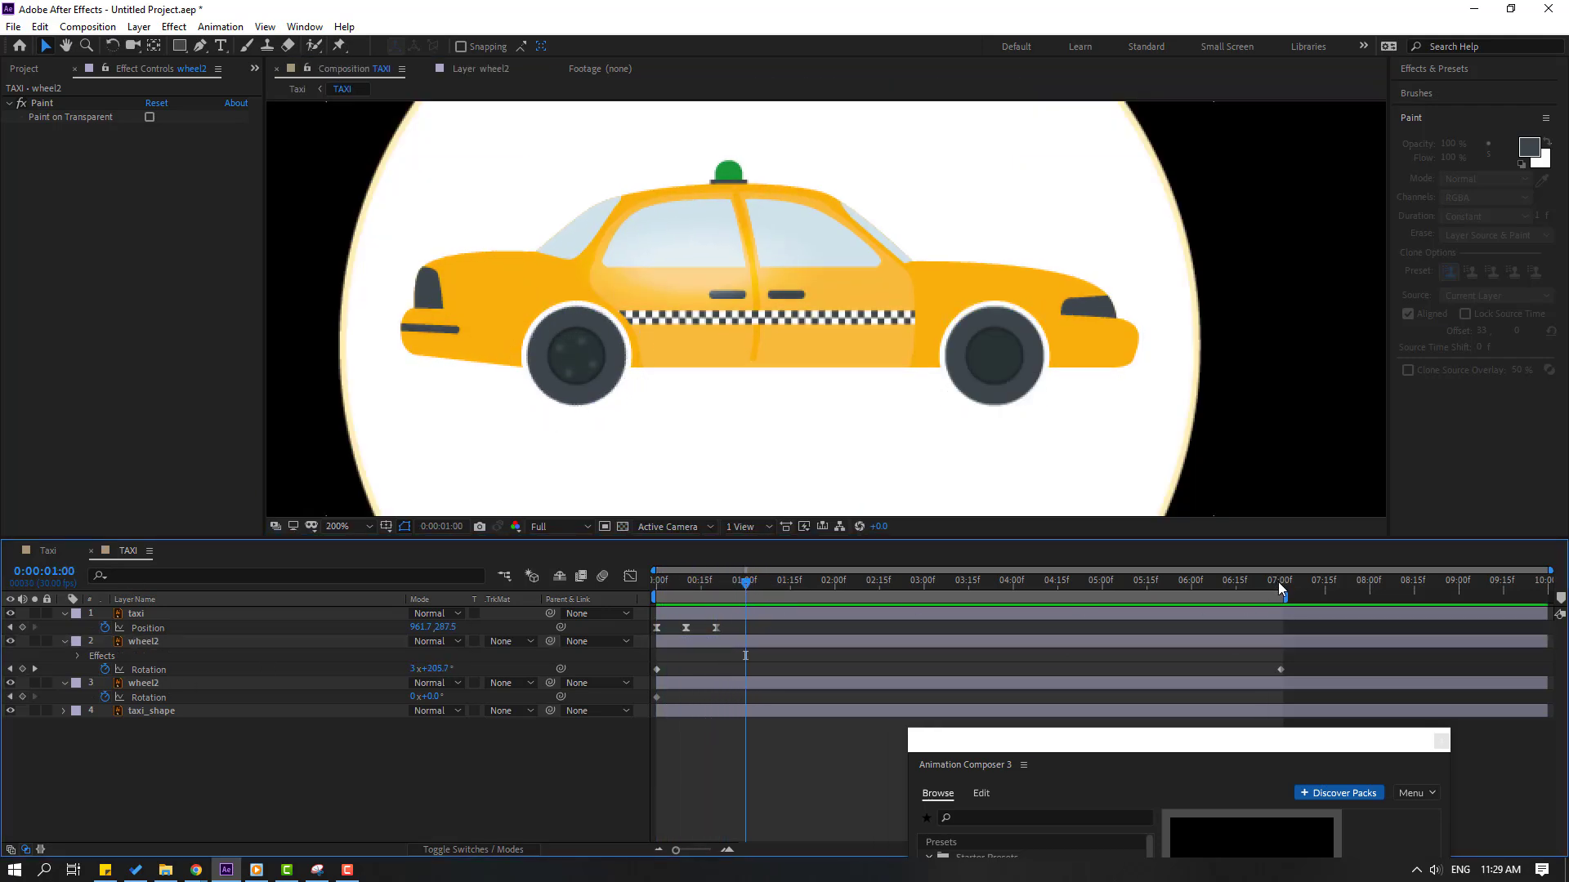
- Change the front wheel's 7-second Rotation to 10 revolutions and preview
left_click(1280, 589)
left_click(415, 669)
type("10")
key("Return")
key("space")
left_click_drag(708, 584, 650, 586)
- Paint four hub dots on the rear wheel layer with the brush
left_click(141, 686)
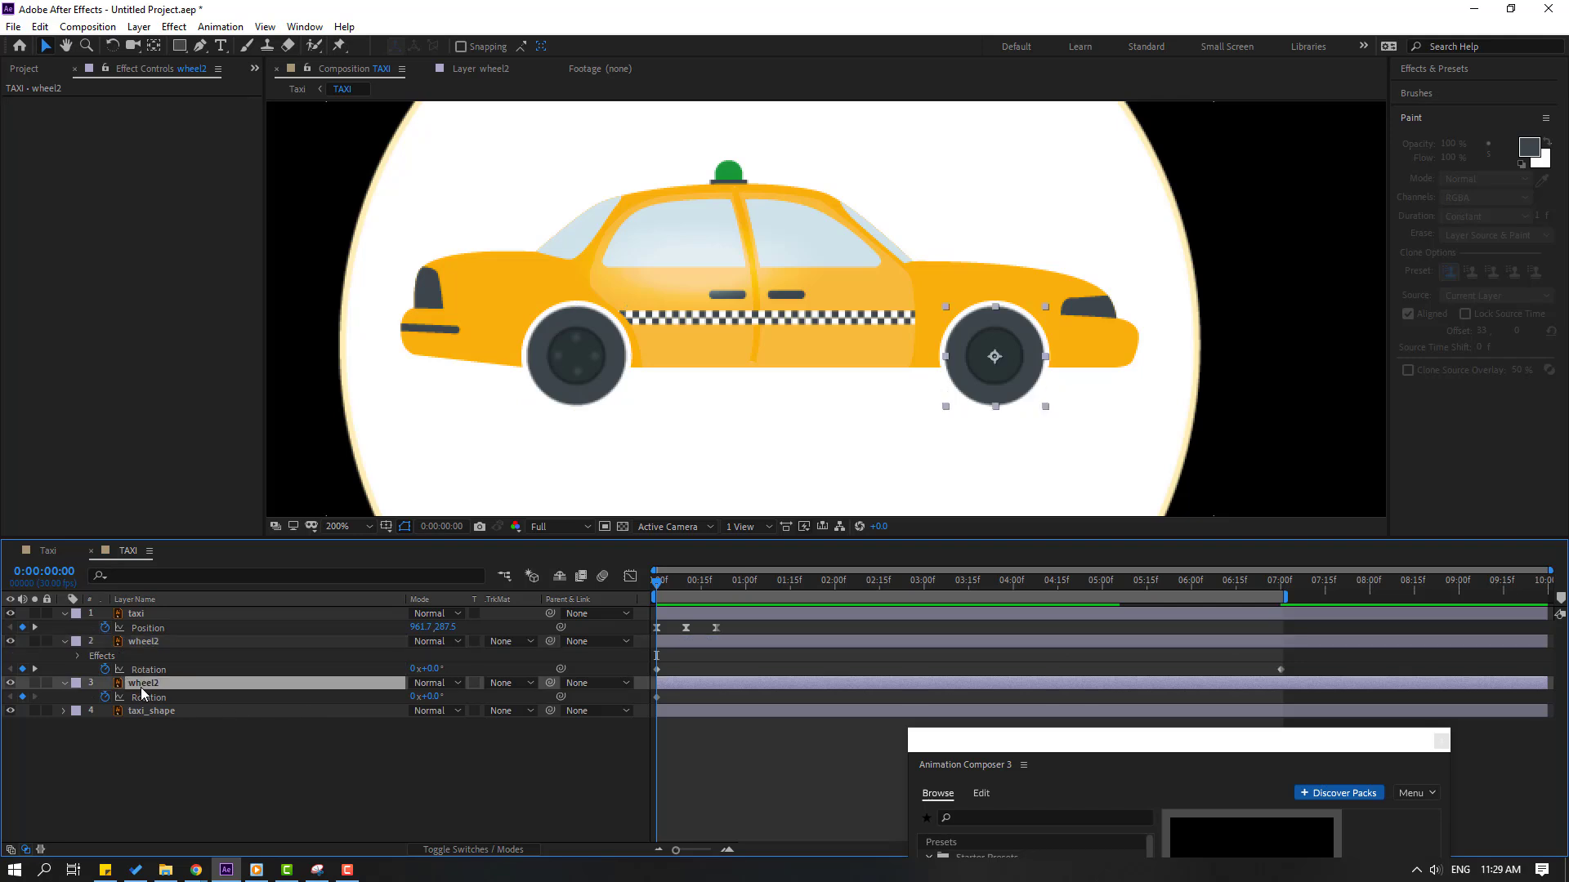
double_click(144, 690)
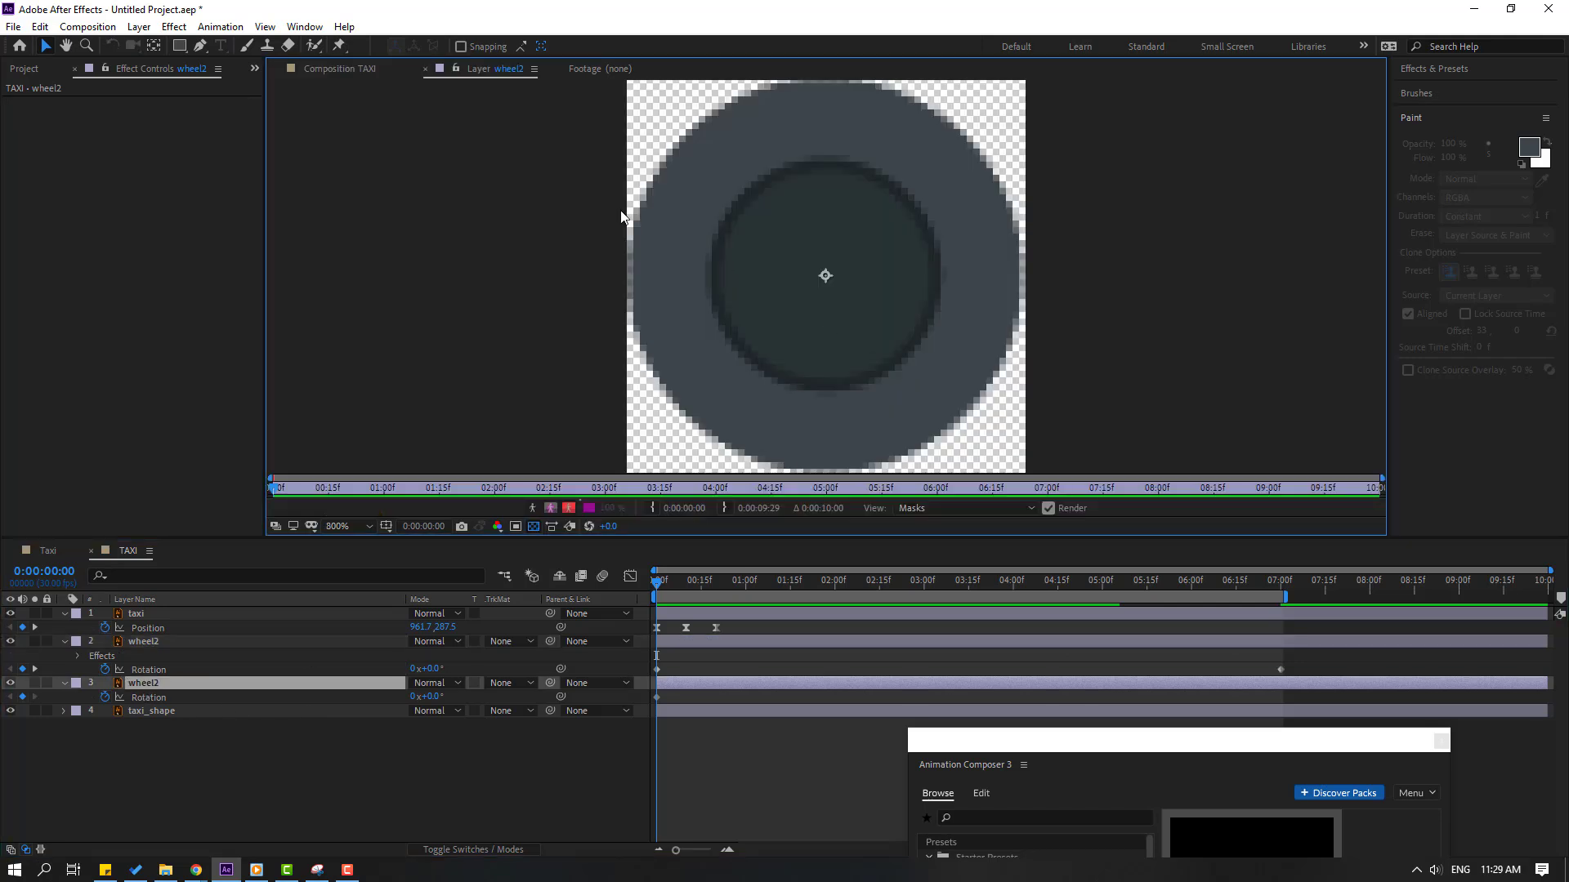
left_click(247, 45)
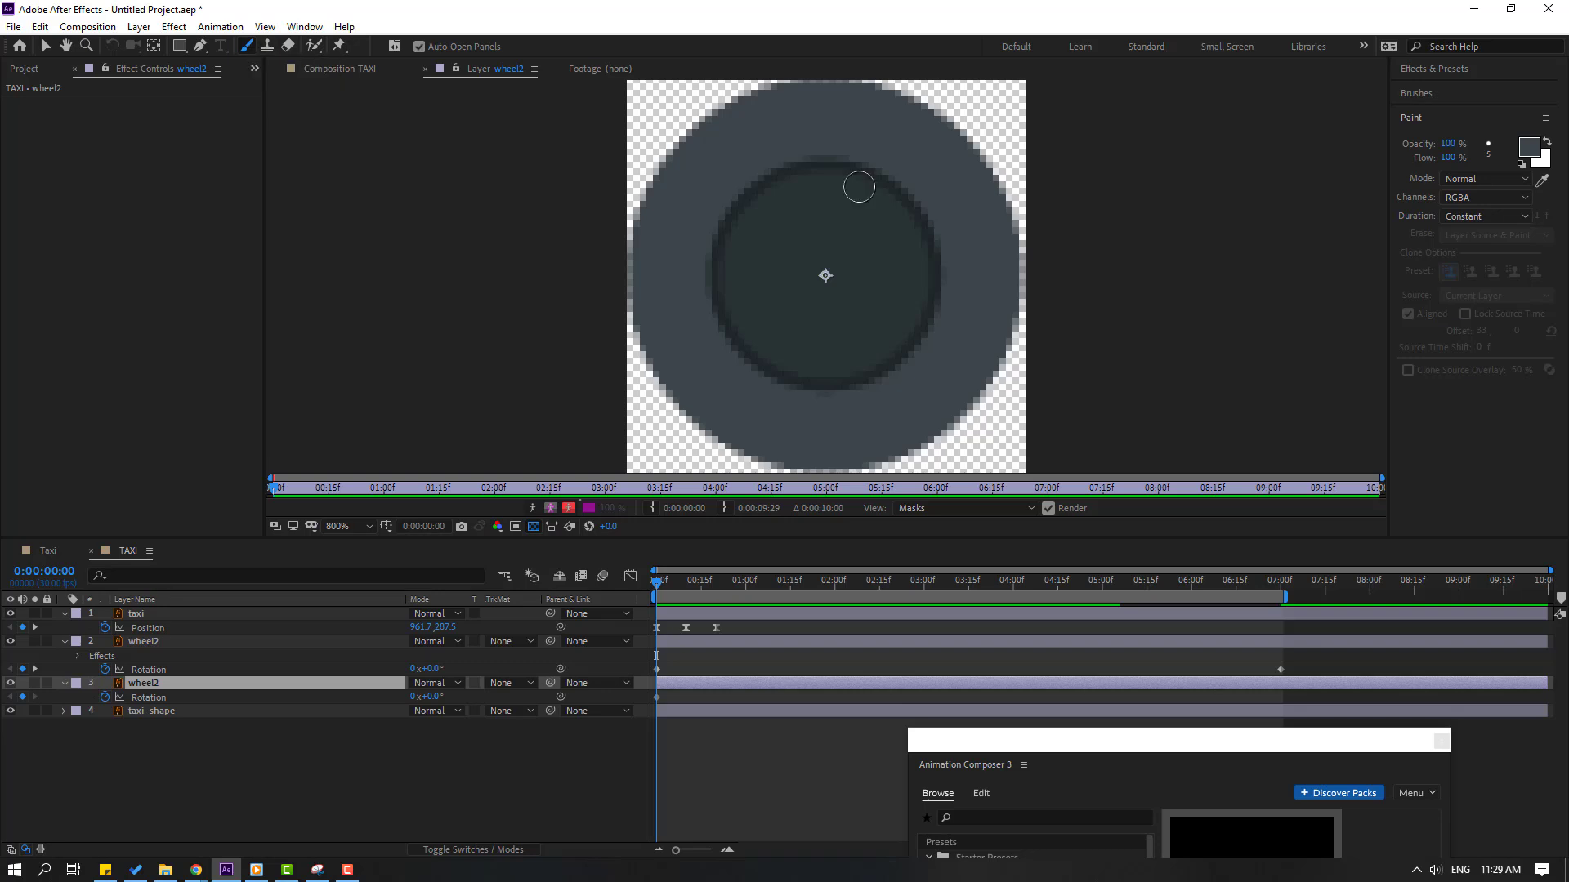
left_click(897, 278)
left_click(831, 203)
left_click(763, 278)
left_click(833, 344)
- Return to the TAXI composition and preview both spinning wheels
left_click(45, 47)
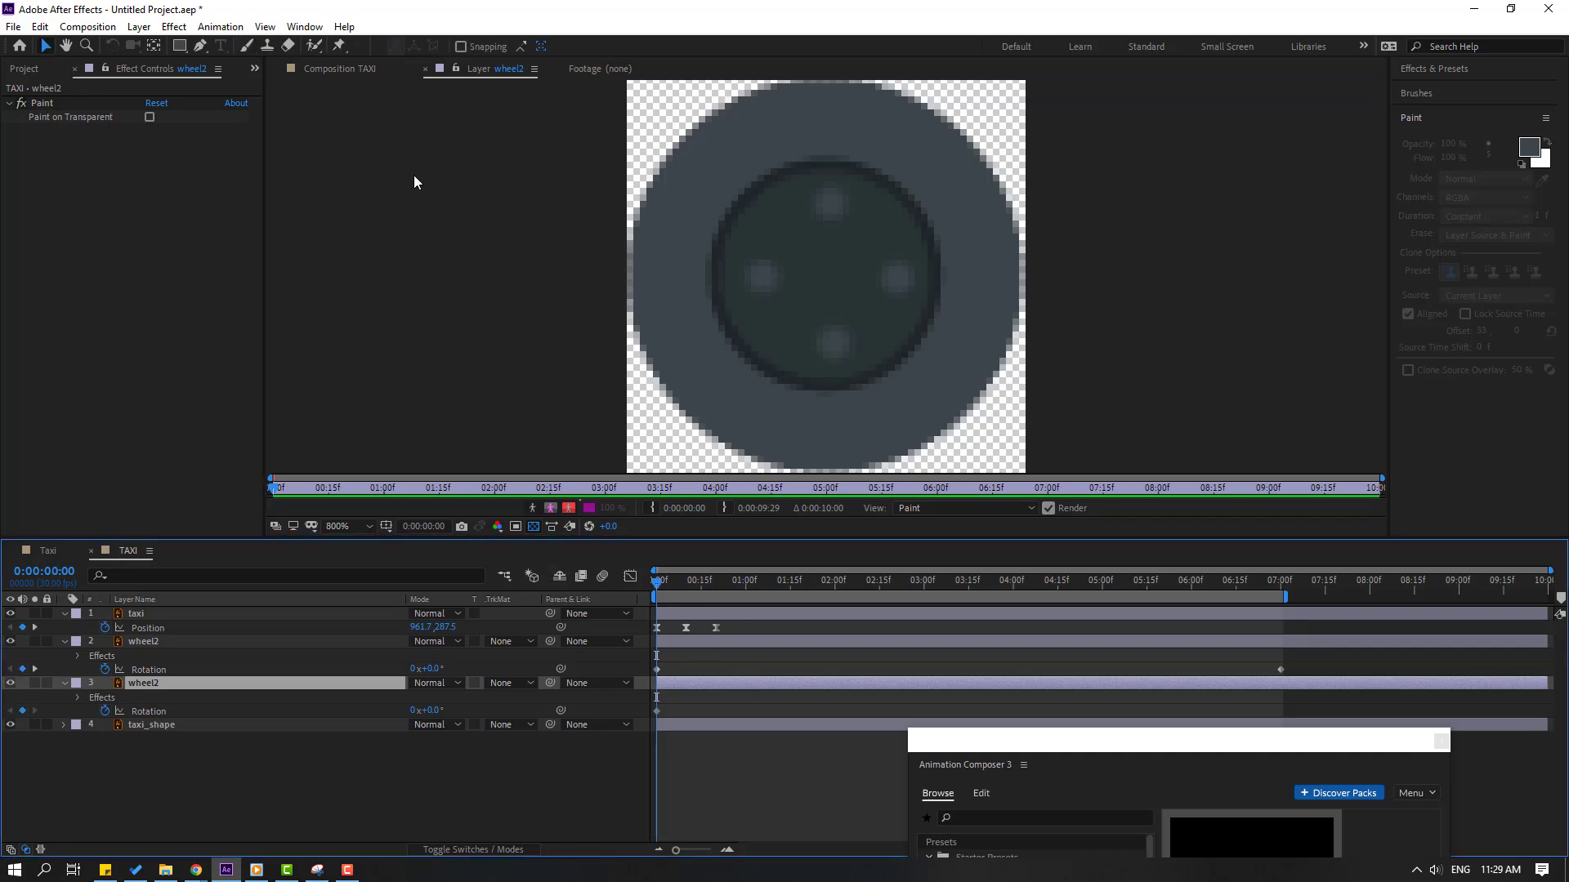
left_click(350, 69)
left_click(745, 775)
key("space")
left_click_drag(658, 595, 1282, 641)
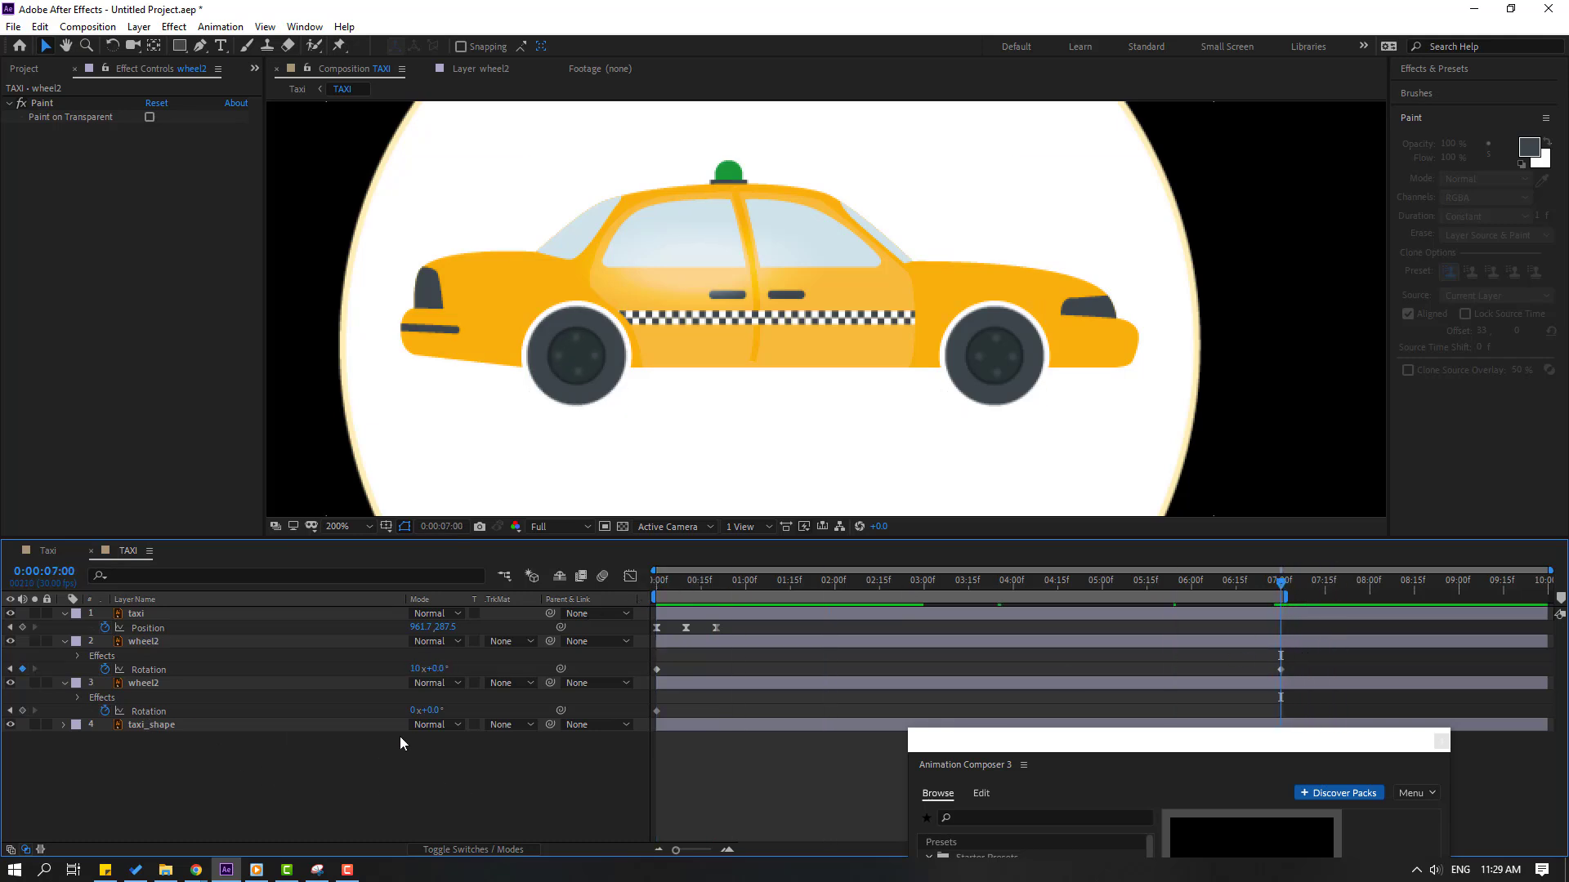
- Set the rear wheel's Rotation to 10 revolutions at 7 seconds and preview
type("10")
key("Return")
key("space")
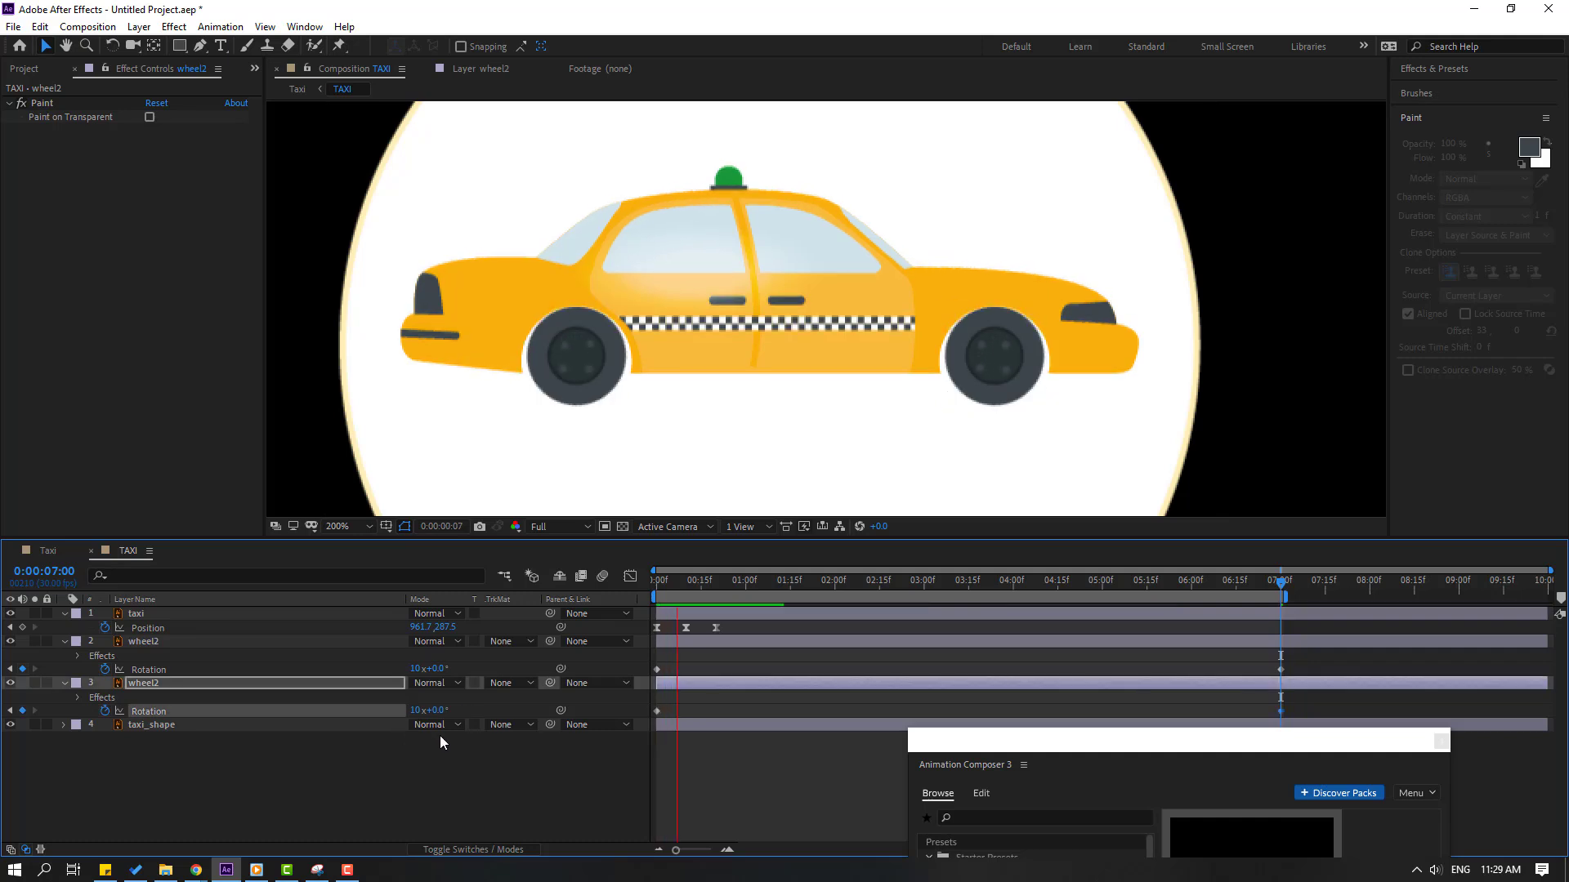
left_click_drag(706, 581, 571, 596)
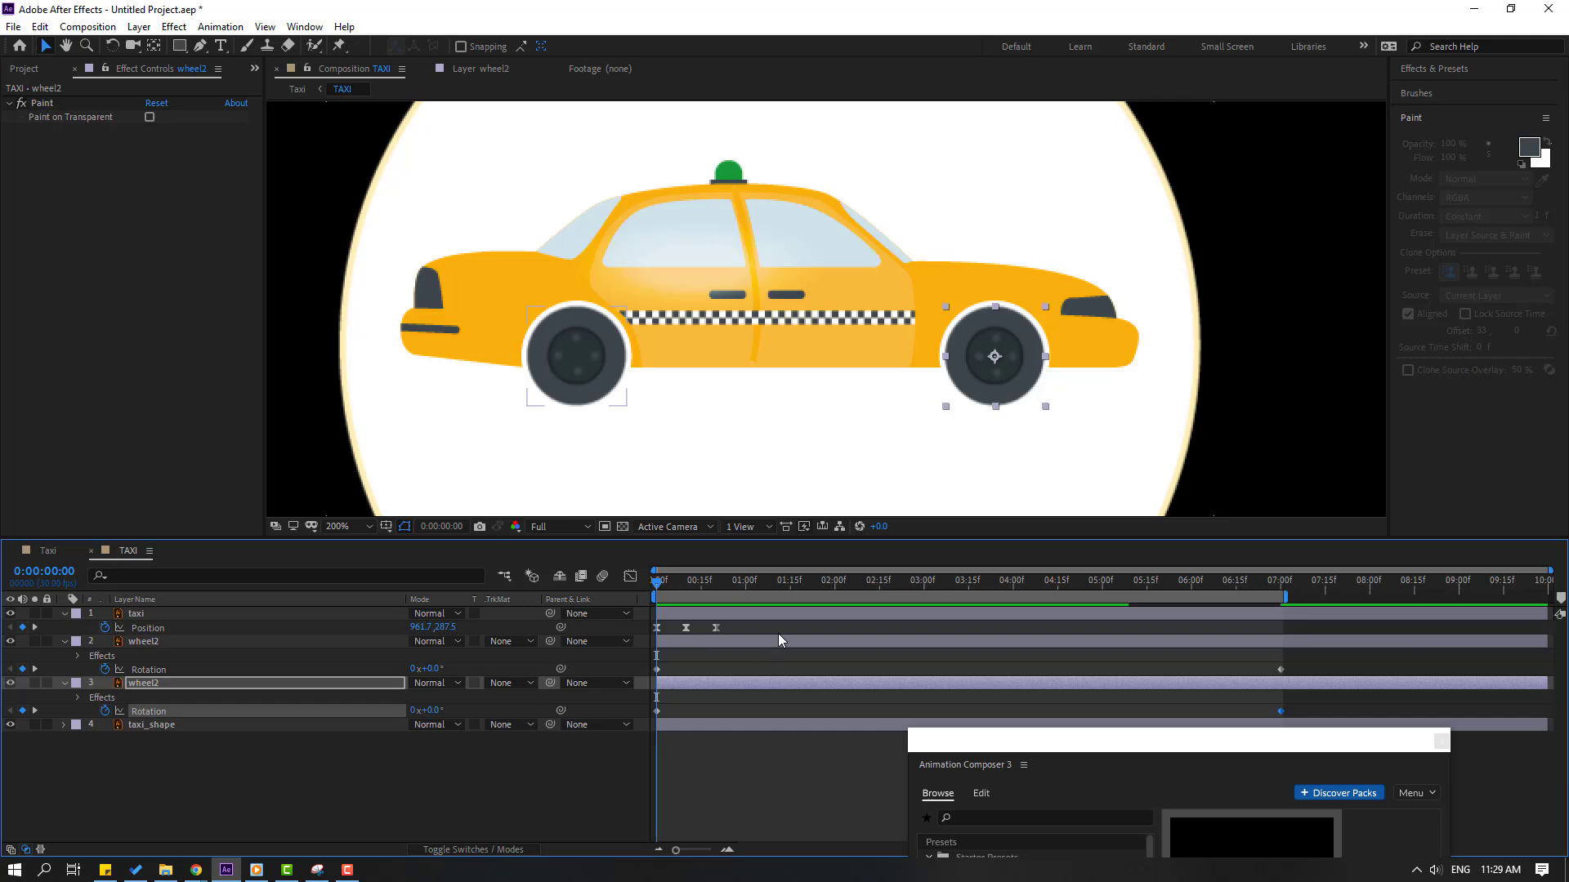
- Add a loopOutDuration(type = "cycle", duration = 0) expression to the taxi Position and preview
left_click_drag(732, 624, 651, 645)
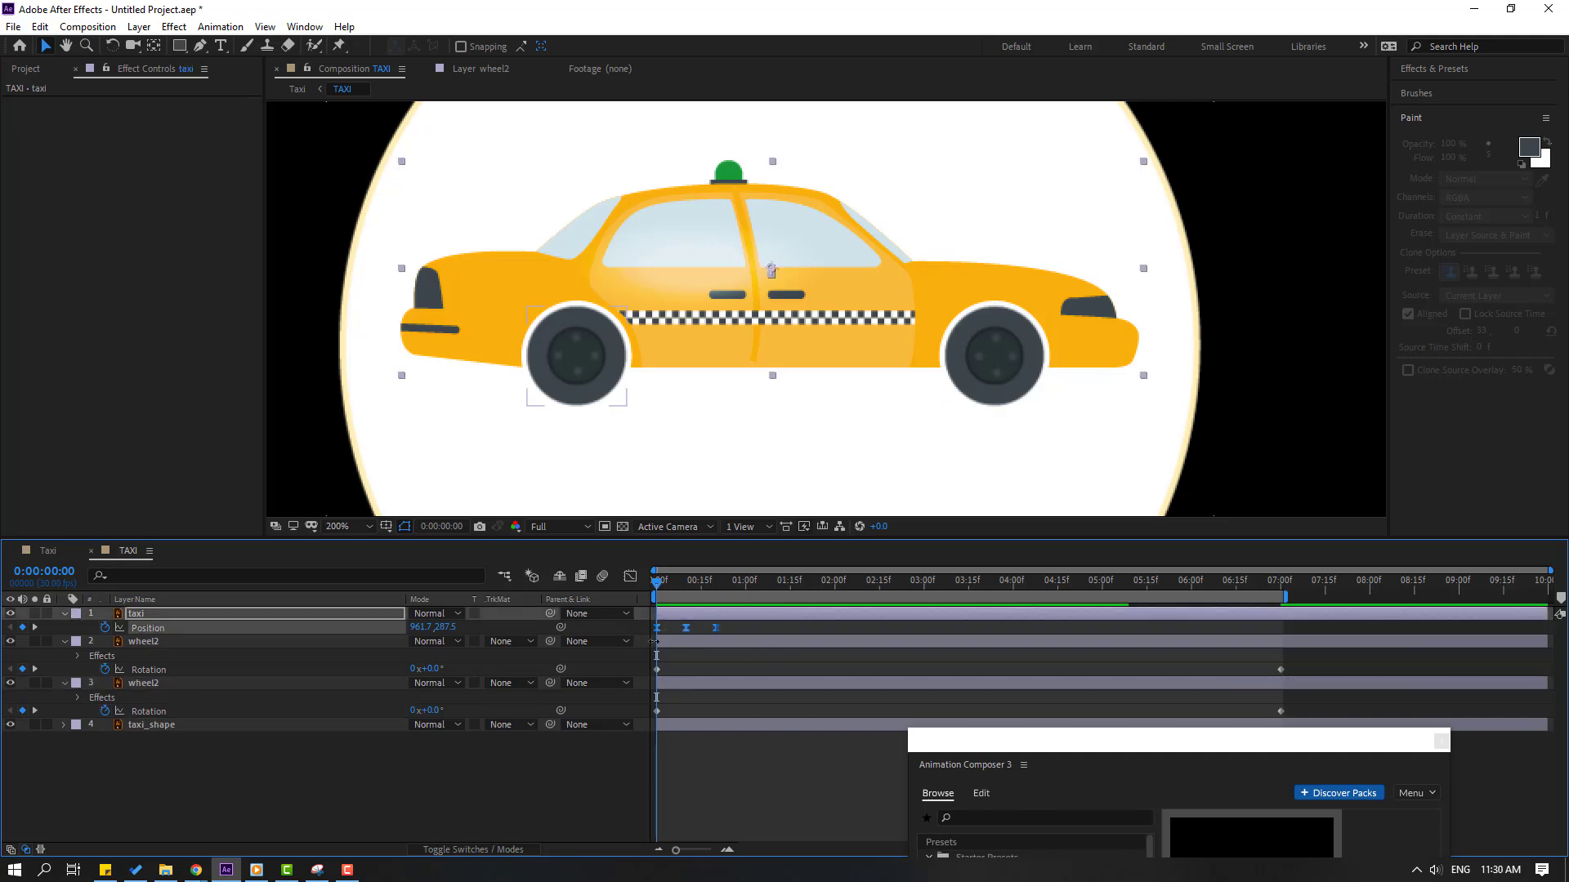
left_click(107, 629, "alt")
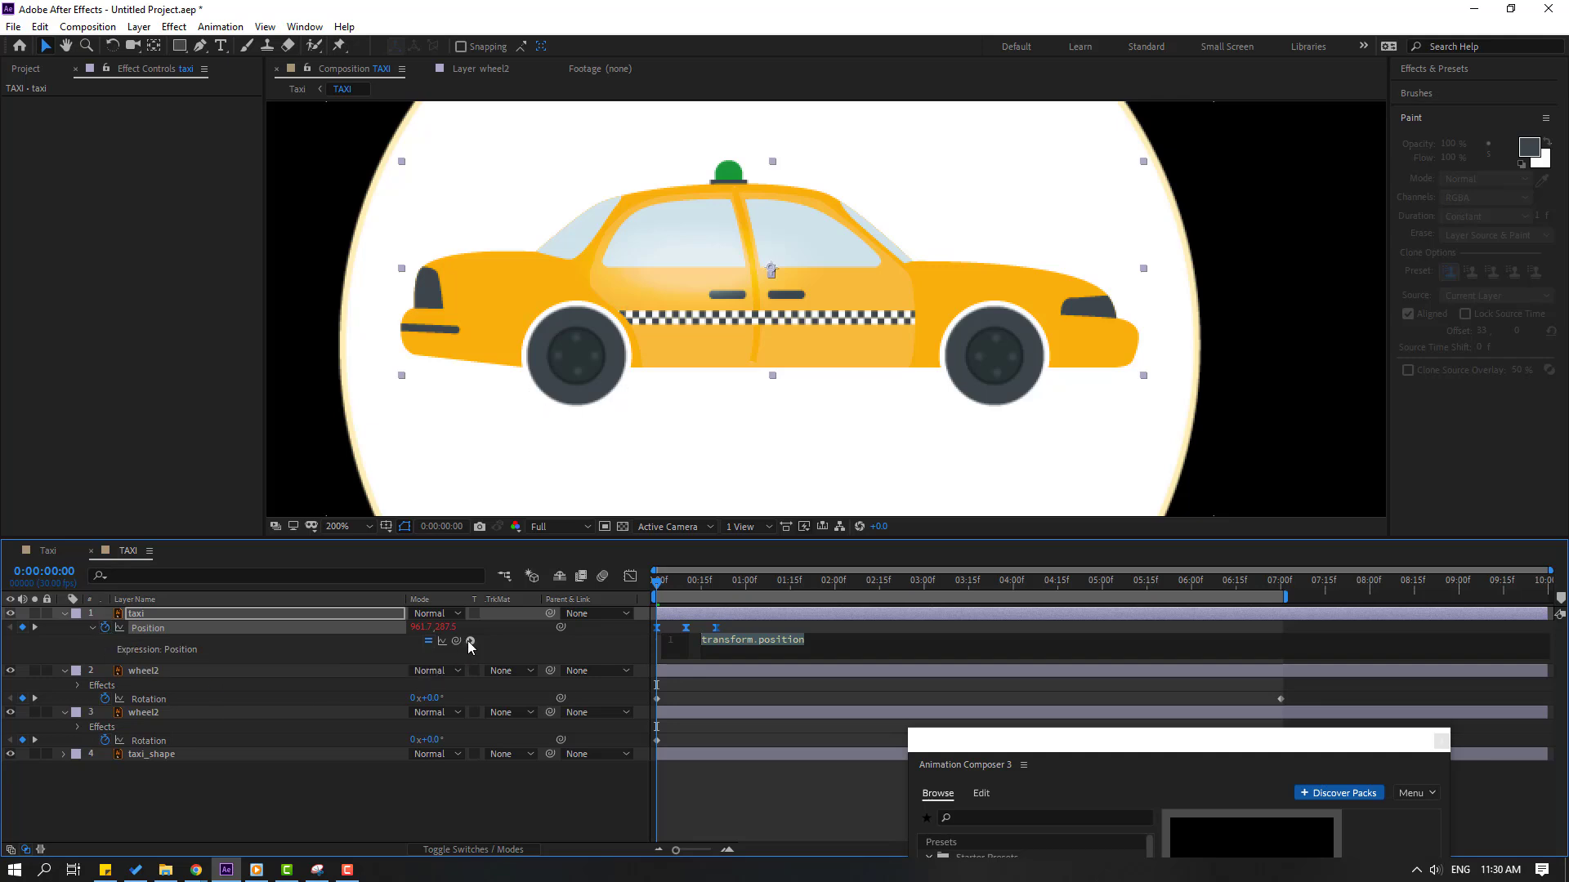
left_click(470, 641)
mouse_move(540, 557)
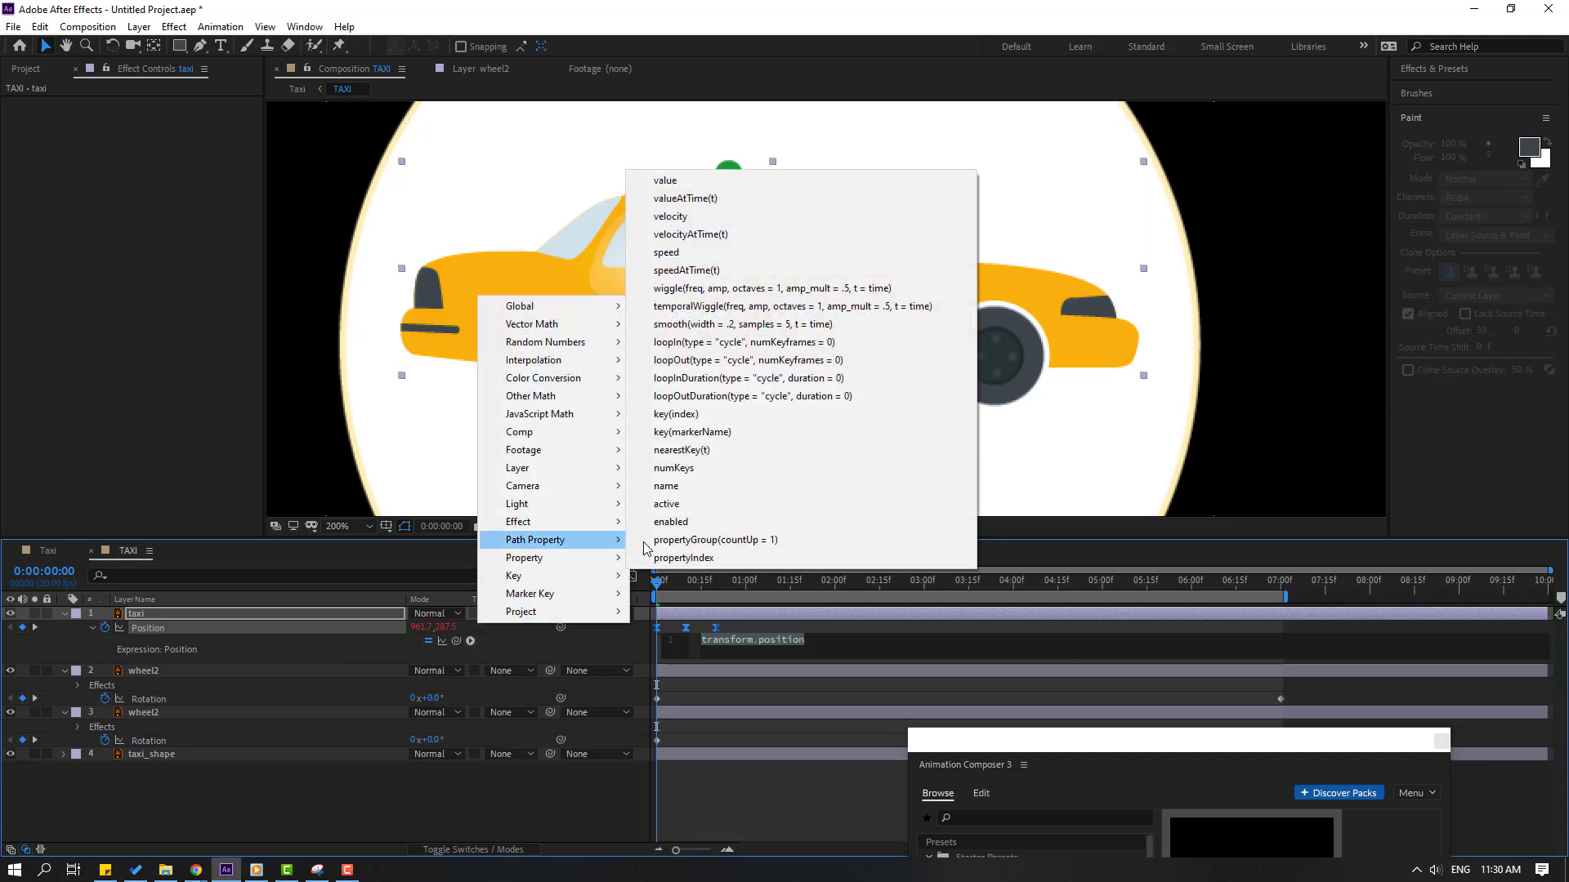
left_click(843, 396)
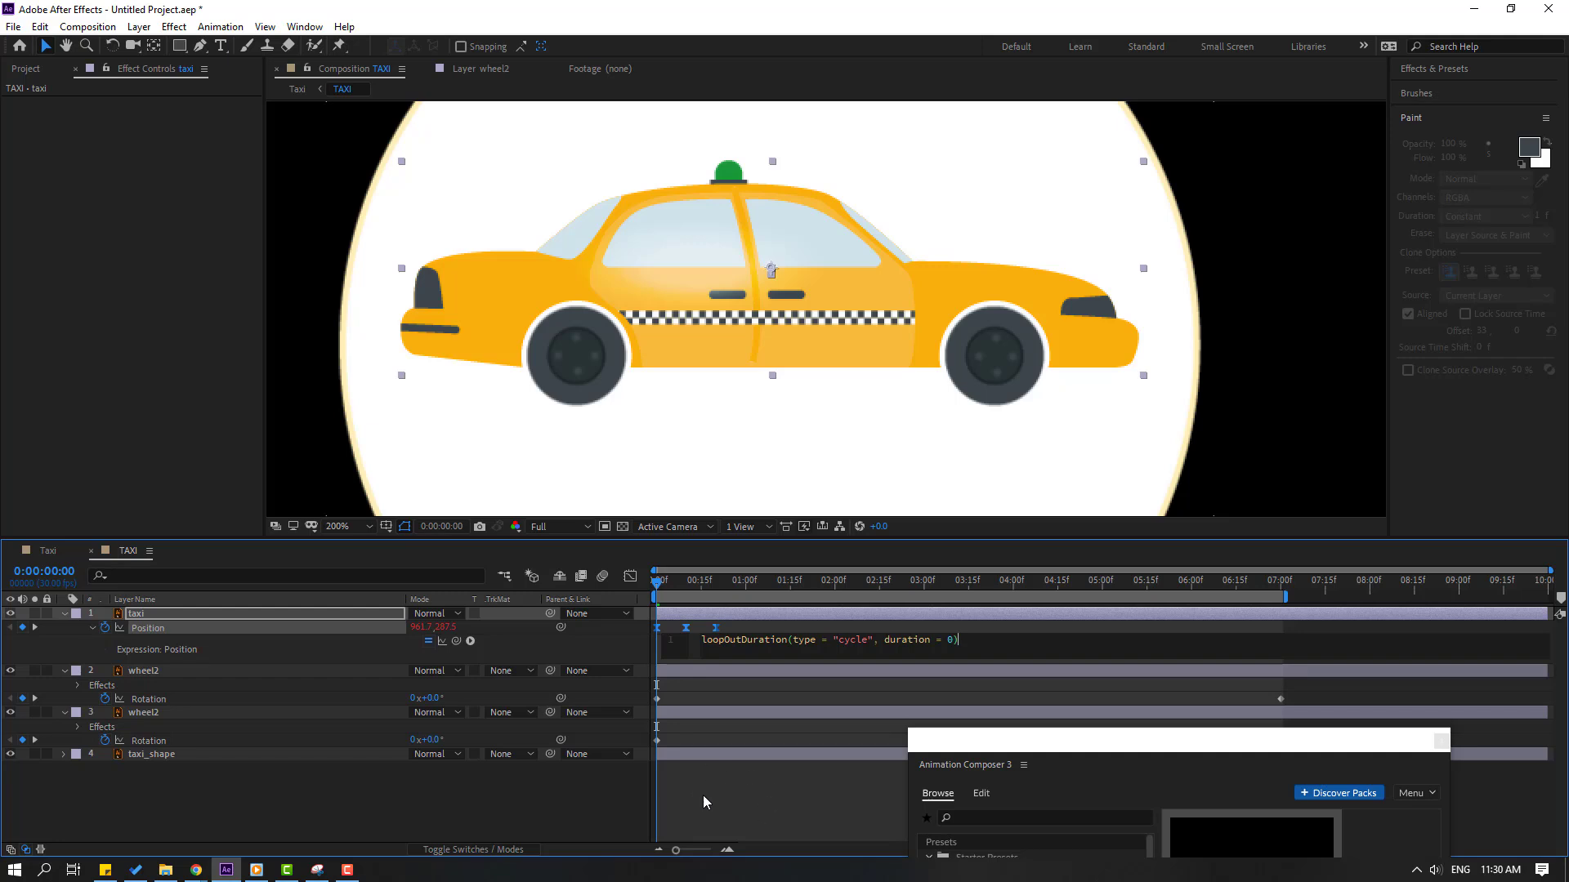
left_click(746, 800)
left_click_drag(1150, 749, 1255, 766)
left_click(792, 830)
key("space")
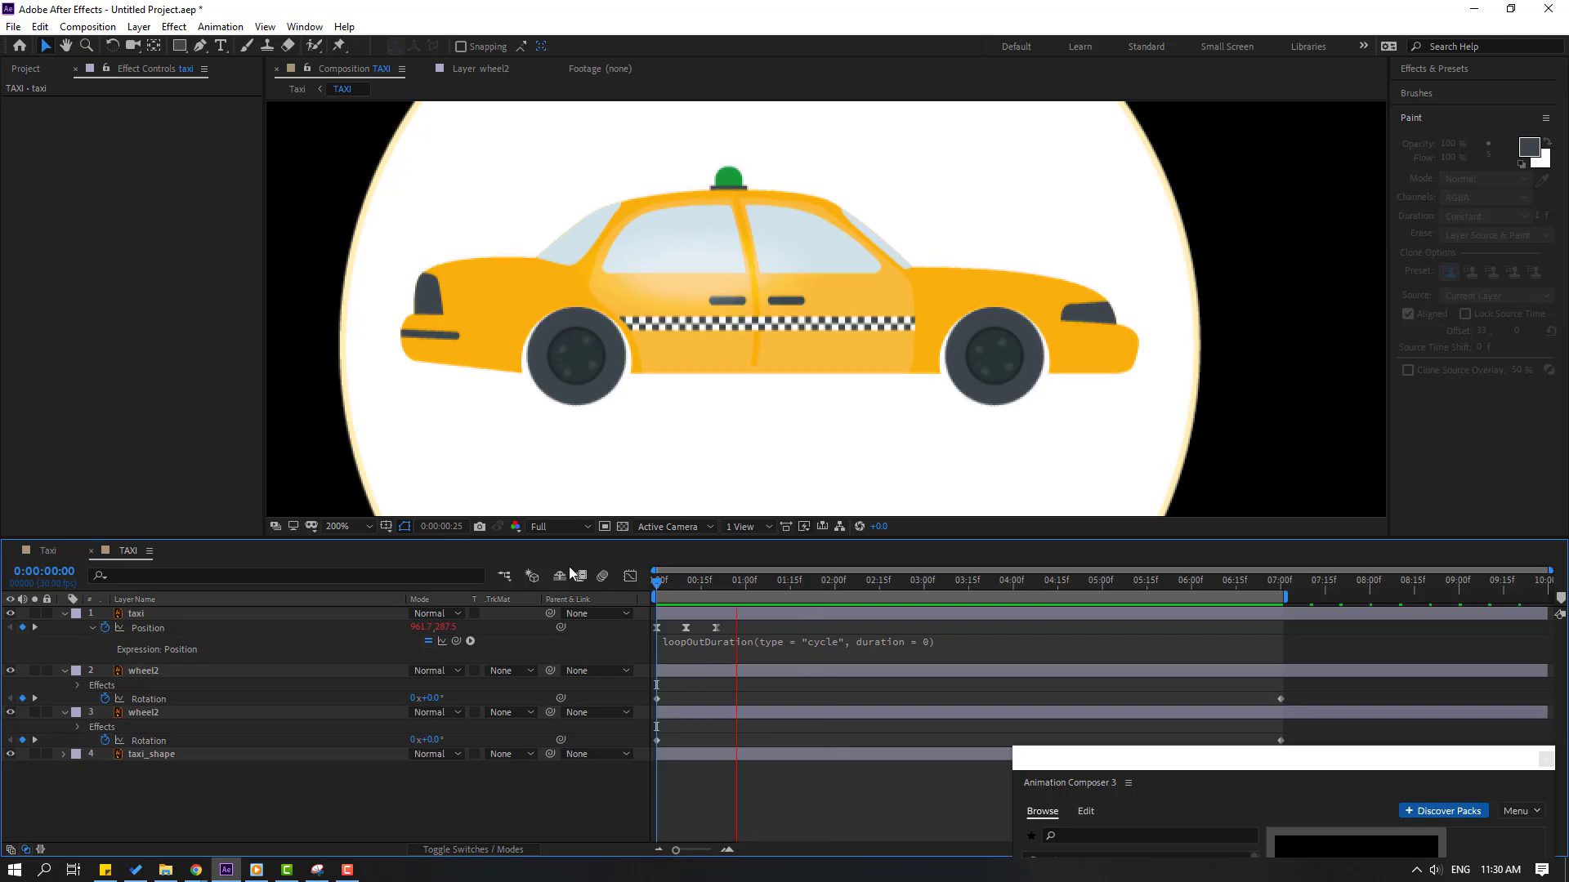
- In the Taxi composition, solo the TAXI layer and move its anchor onto the taxi circle
left_click(353, 528)
left_click(356, 556)
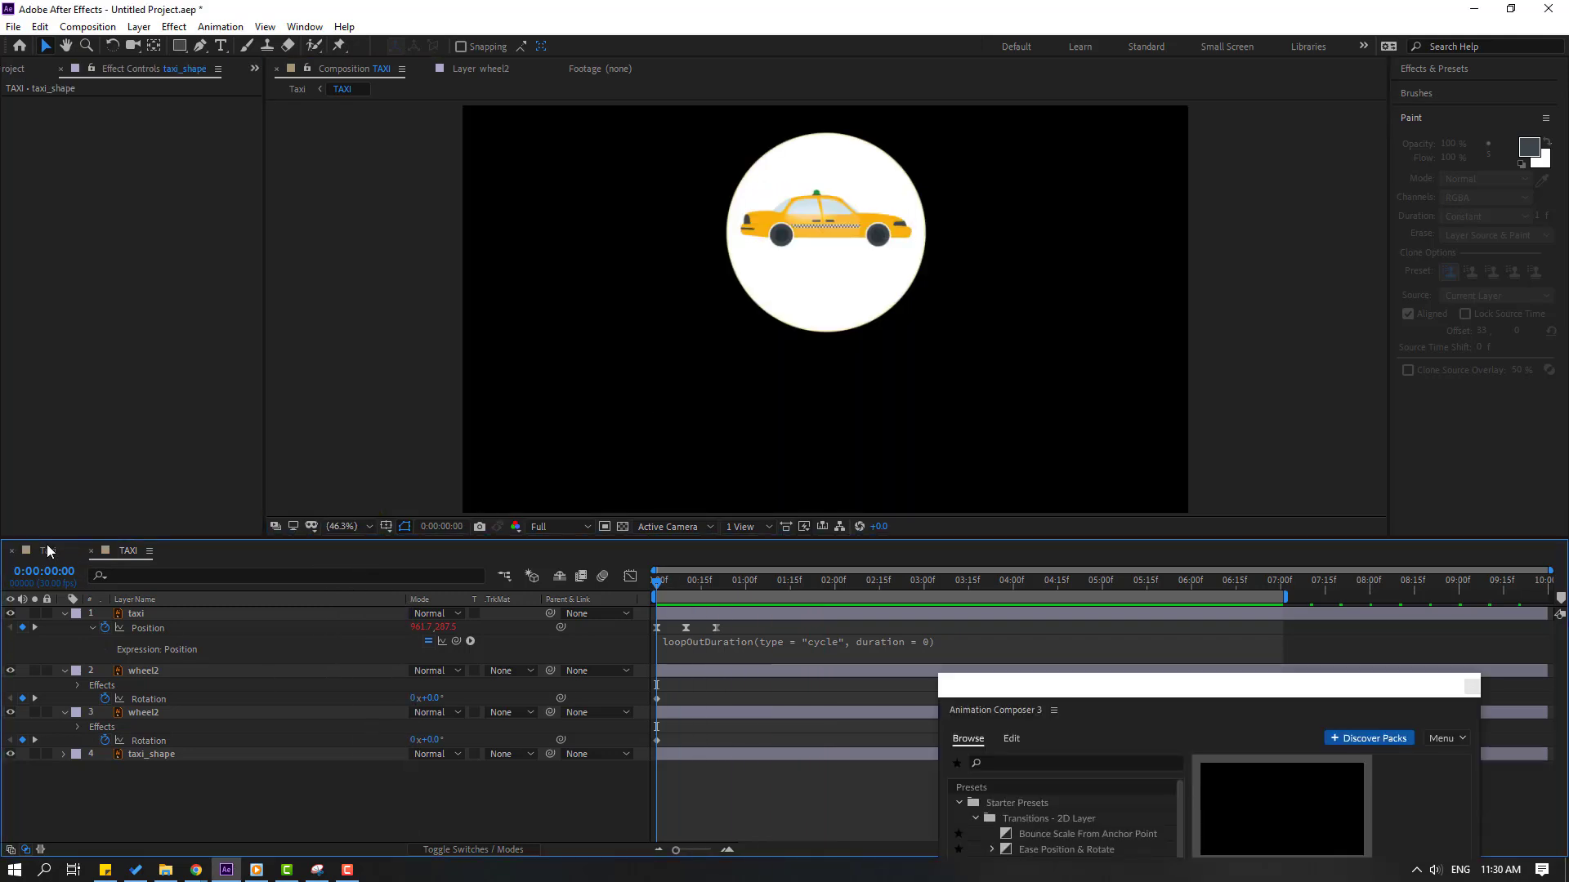
left_click(46, 548)
left_click_drag(1089, 710, 1070, 556)
left_click(34, 711)
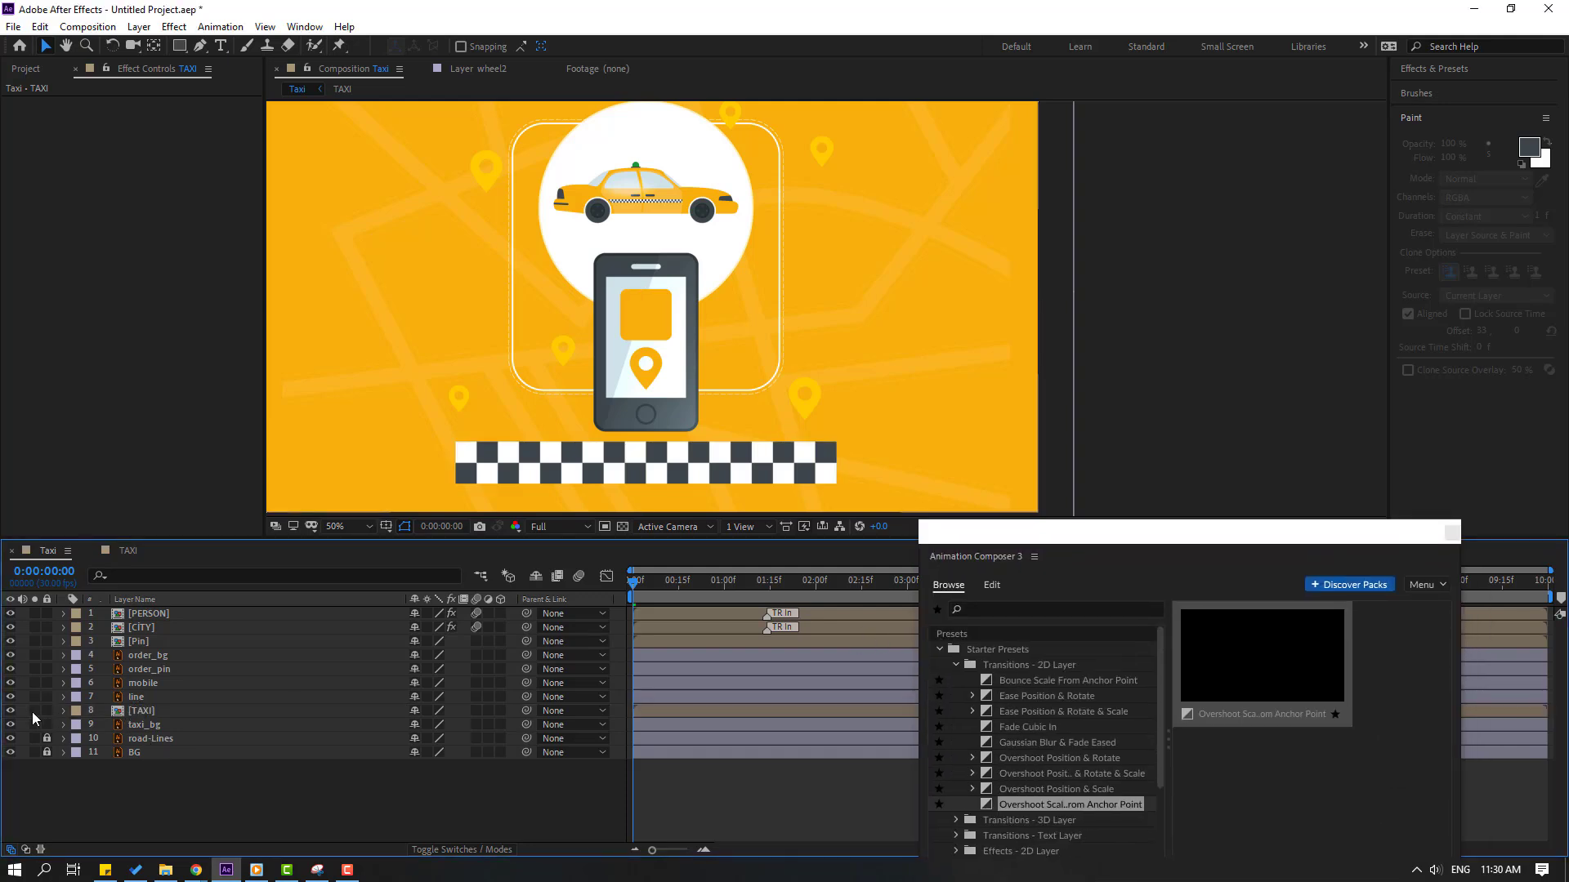
left_click(154, 46)
left_click_drag(645, 293, 640, 213)
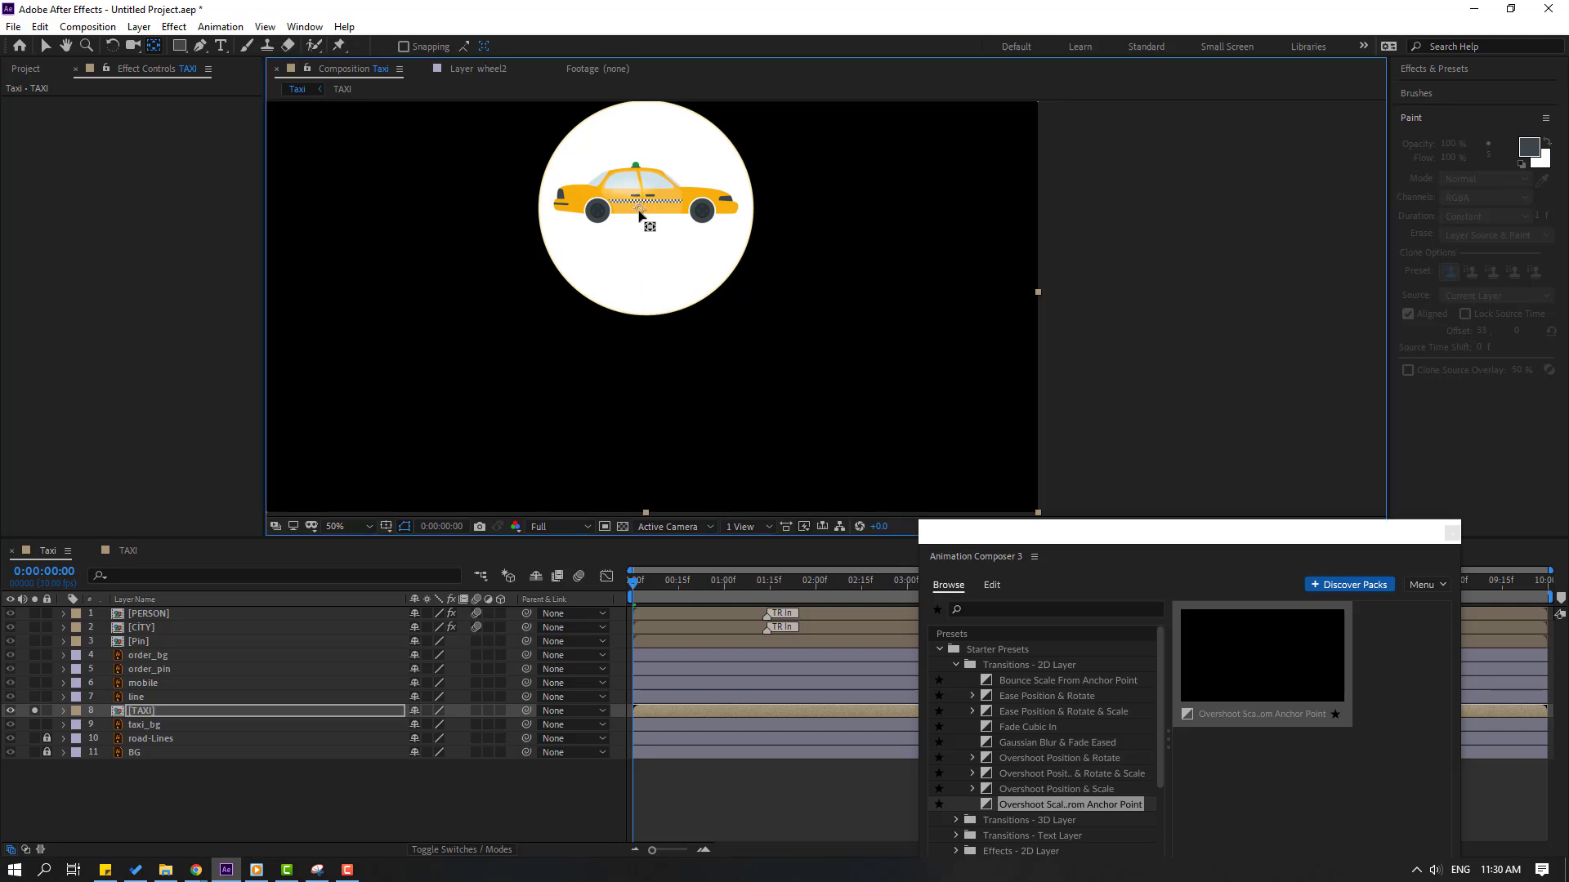
left_click(46, 45)
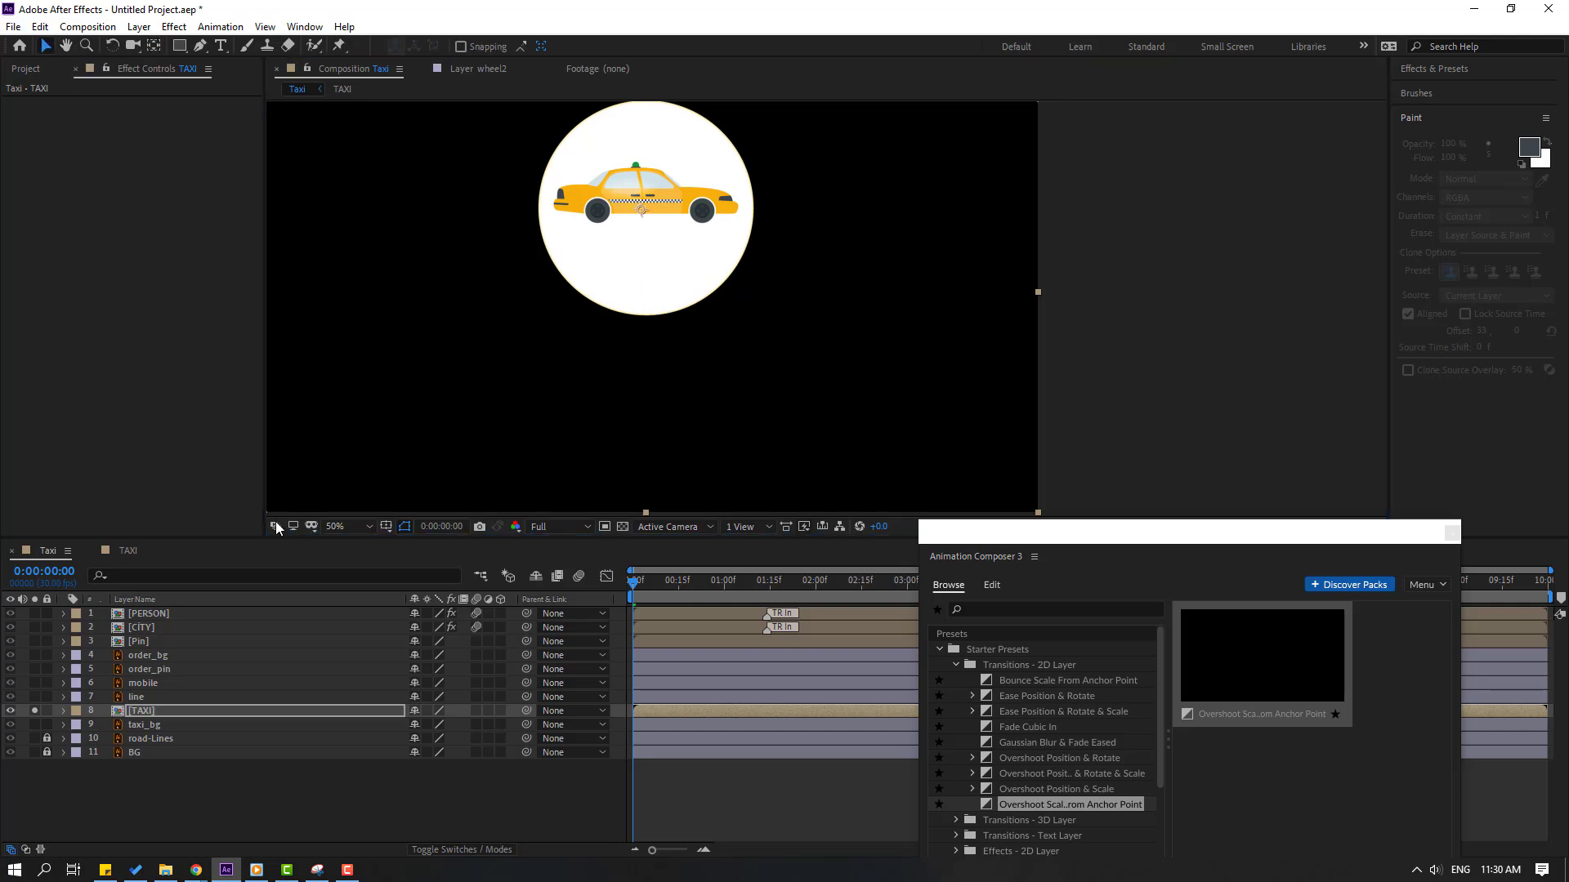
- Apply Overshoot Scale From Anchor Point as TAXI's intro, shifted slightly later, and preview
left_click(1018, 807)
left_click_drag(1080, 534, 1034, 333)
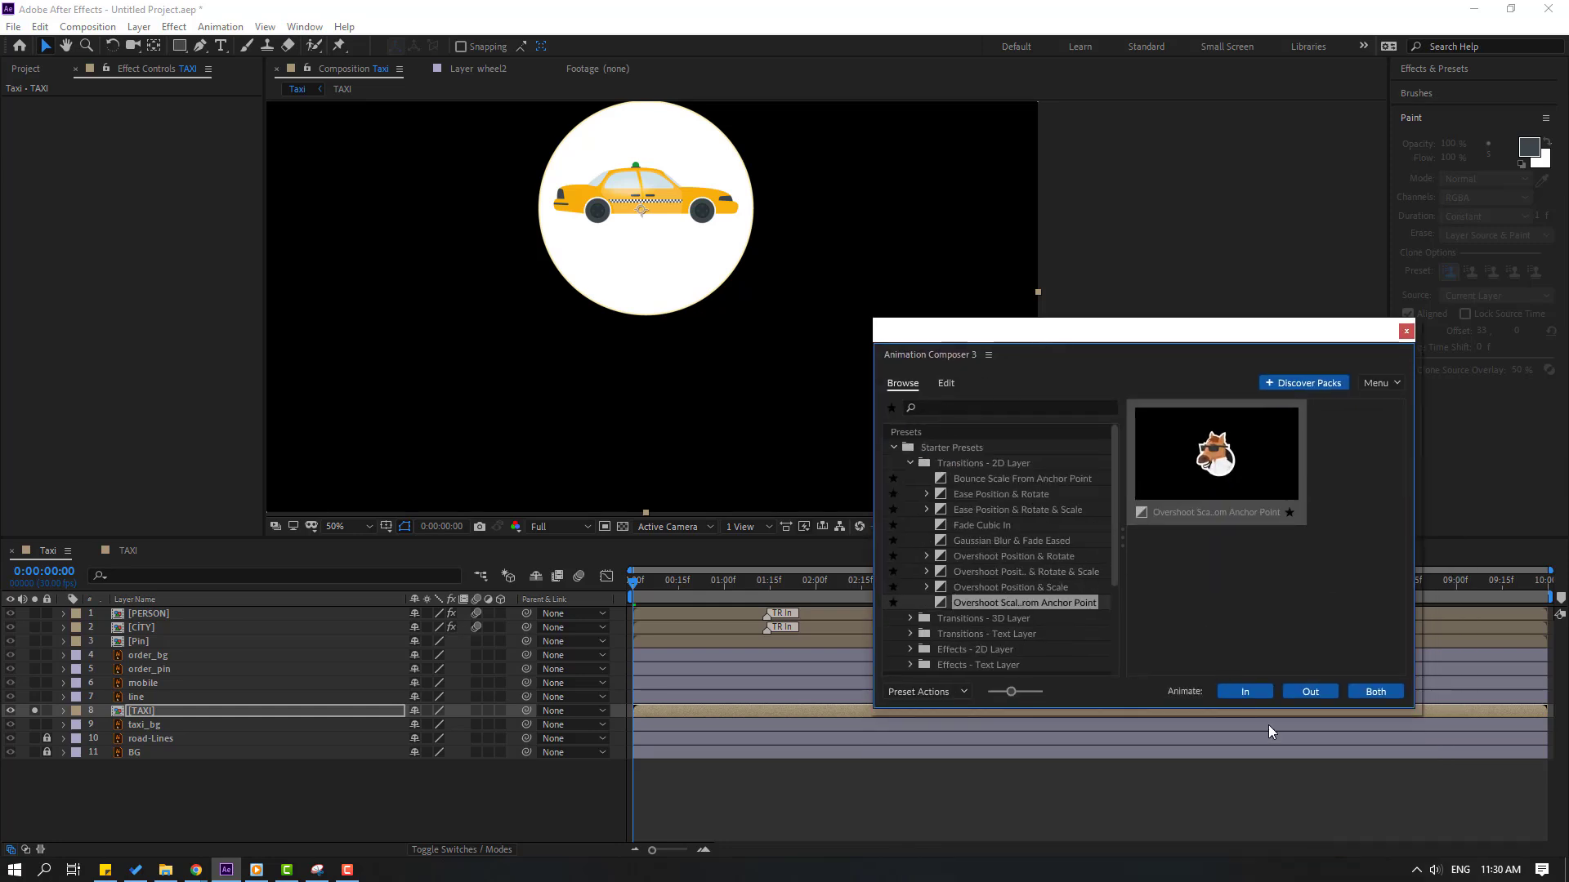
left_click(1243, 693)
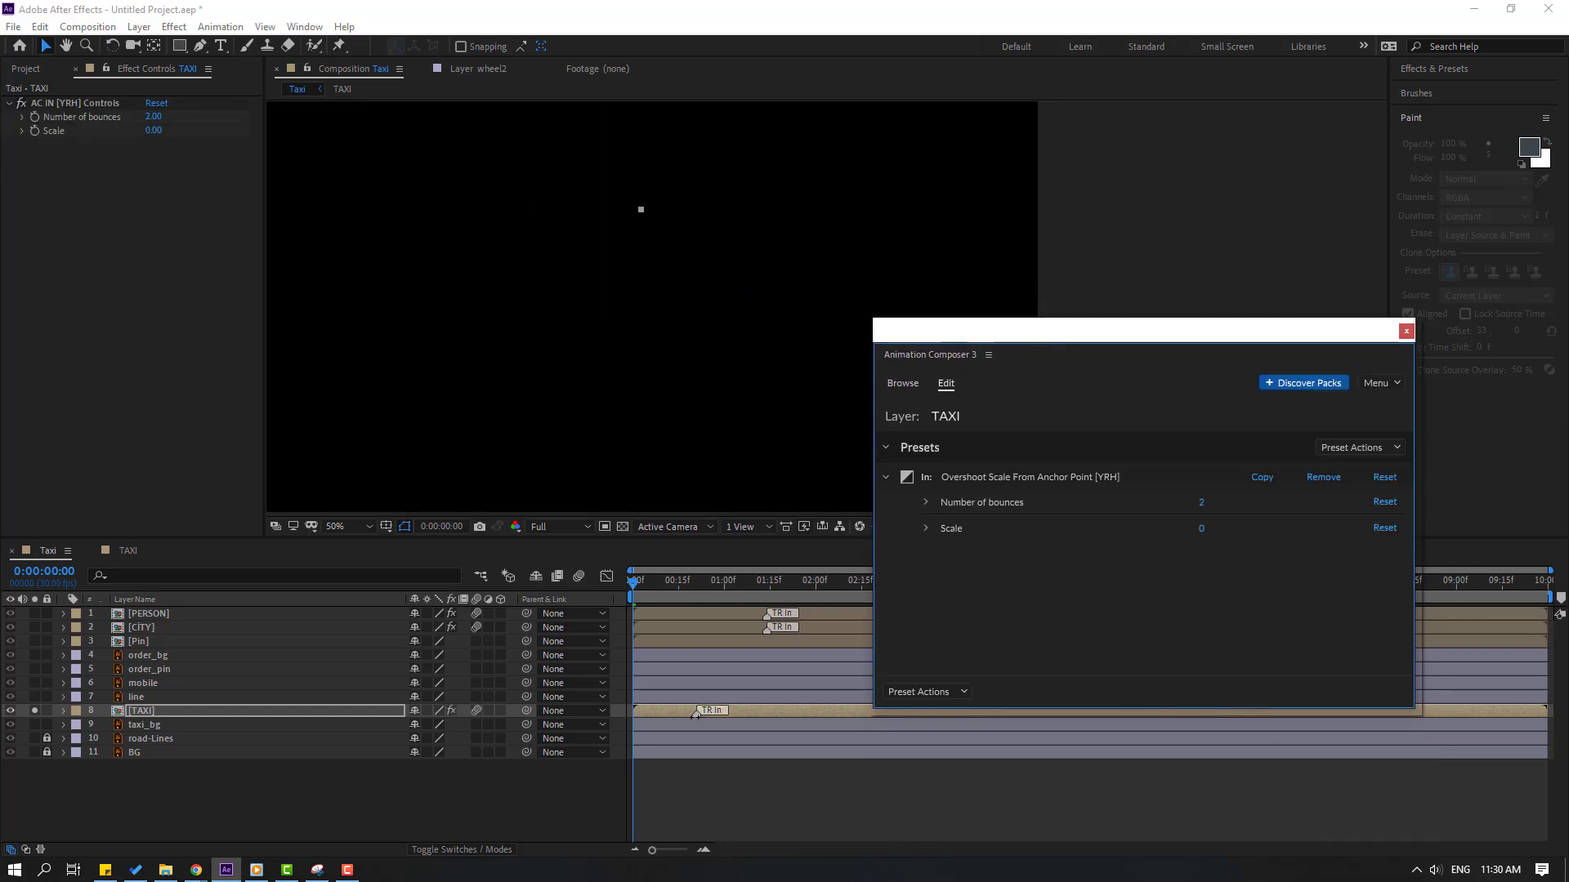
left_click_drag(695, 714, 715, 713)
key("space")
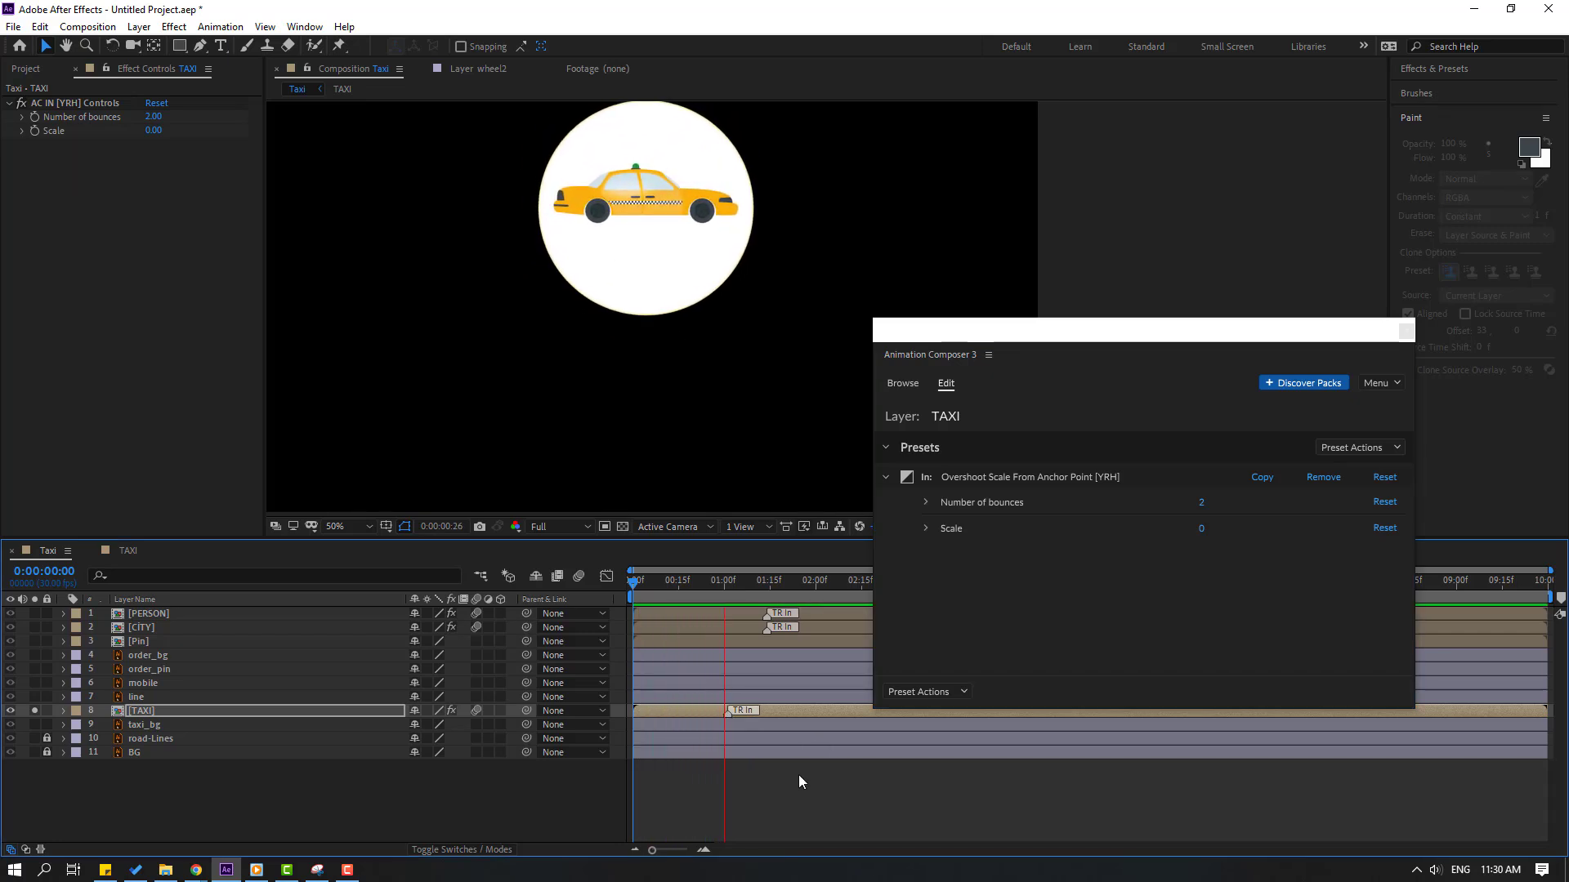
key("space")
- Unsolo TAXI and open the Pin composition
left_click(35, 711)
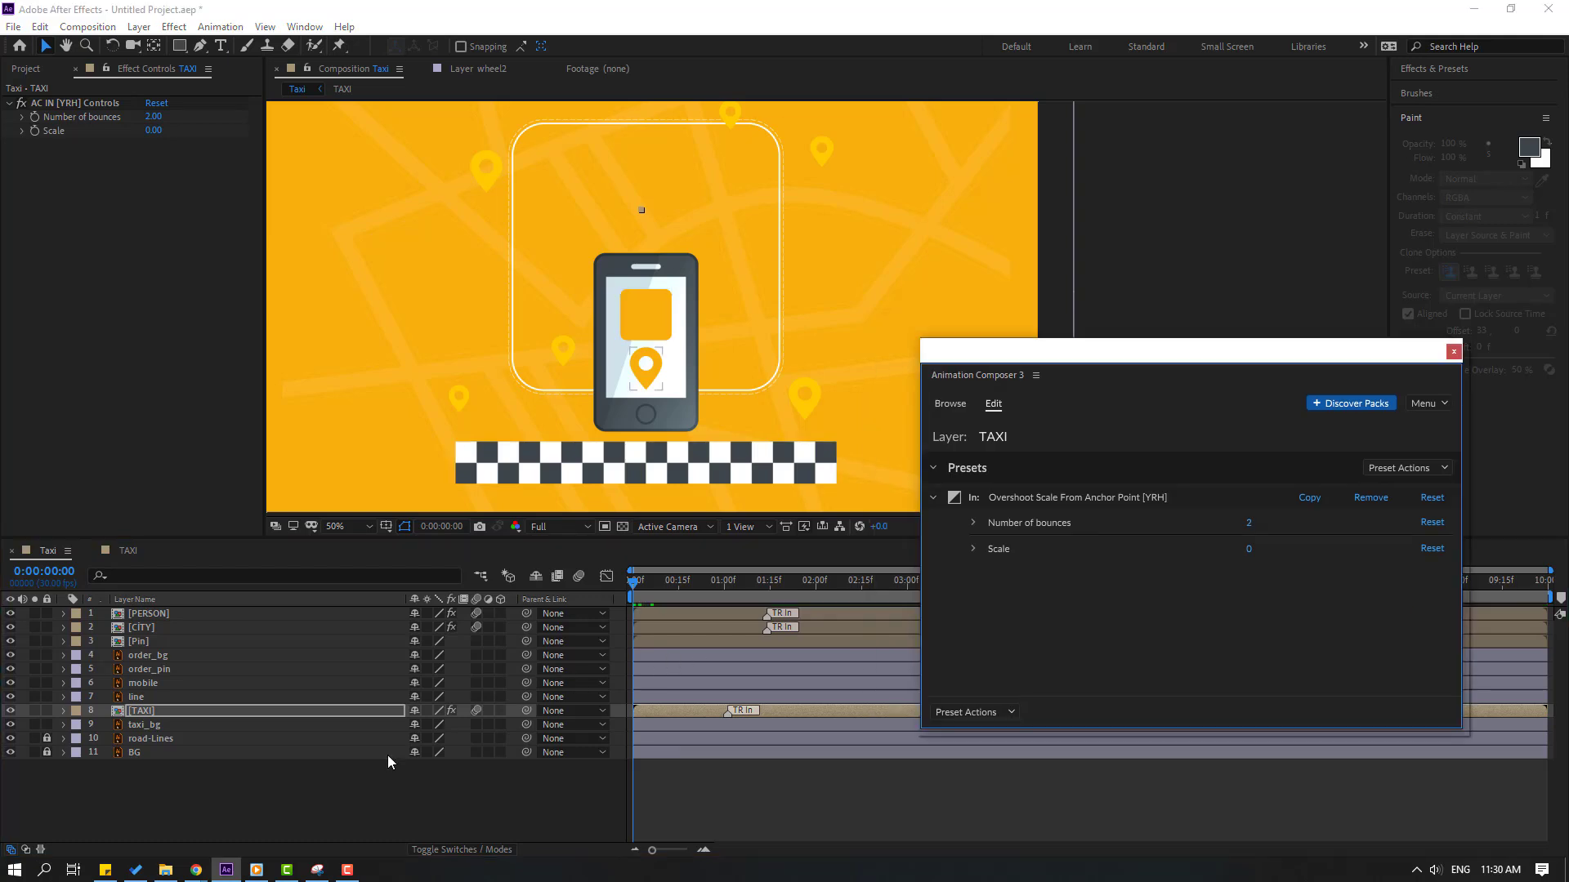
left_click(198, 809)
double_click(149, 642)
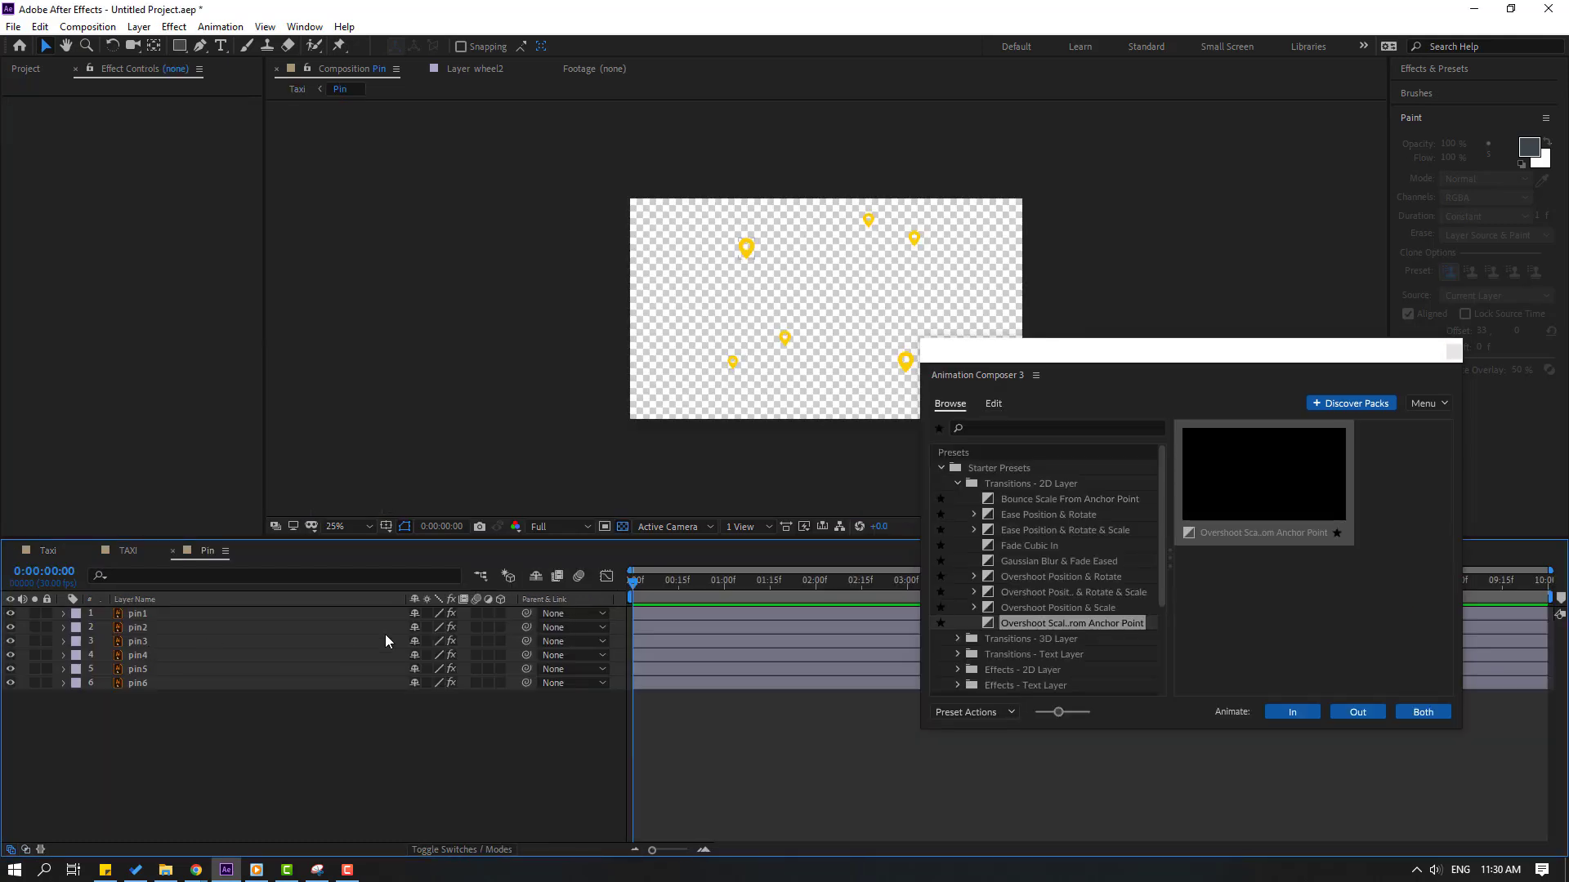
- Move all six pins' anchor points to their bottom tips with Anchor Point Mover
scroll(783, 345, "up", 2)
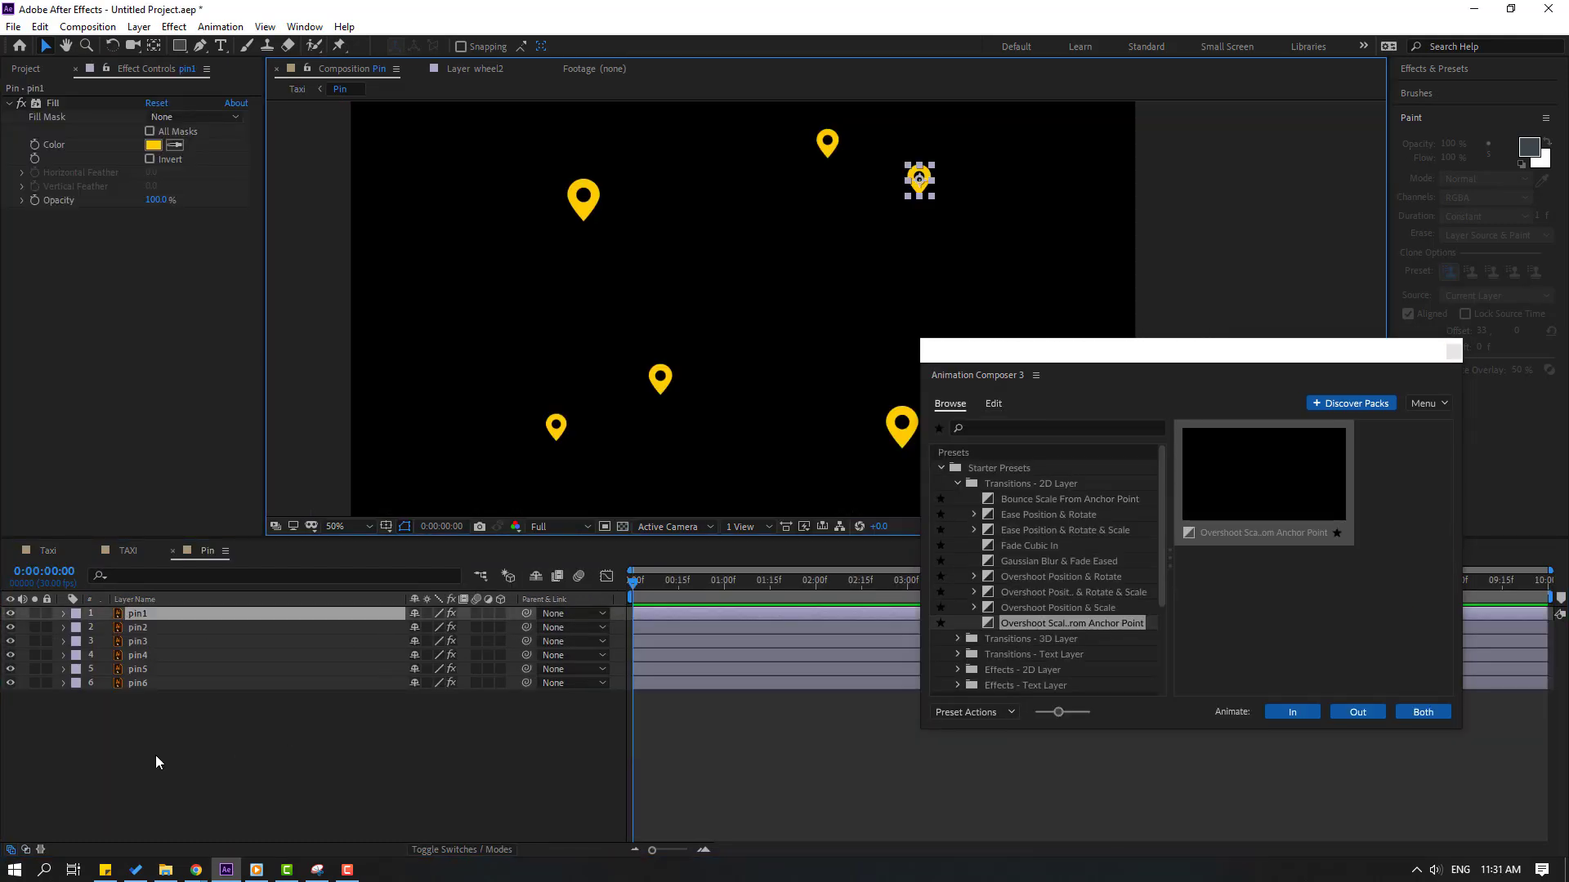
left_click_drag(129, 757, 165, 588)
left_click(303, 26)
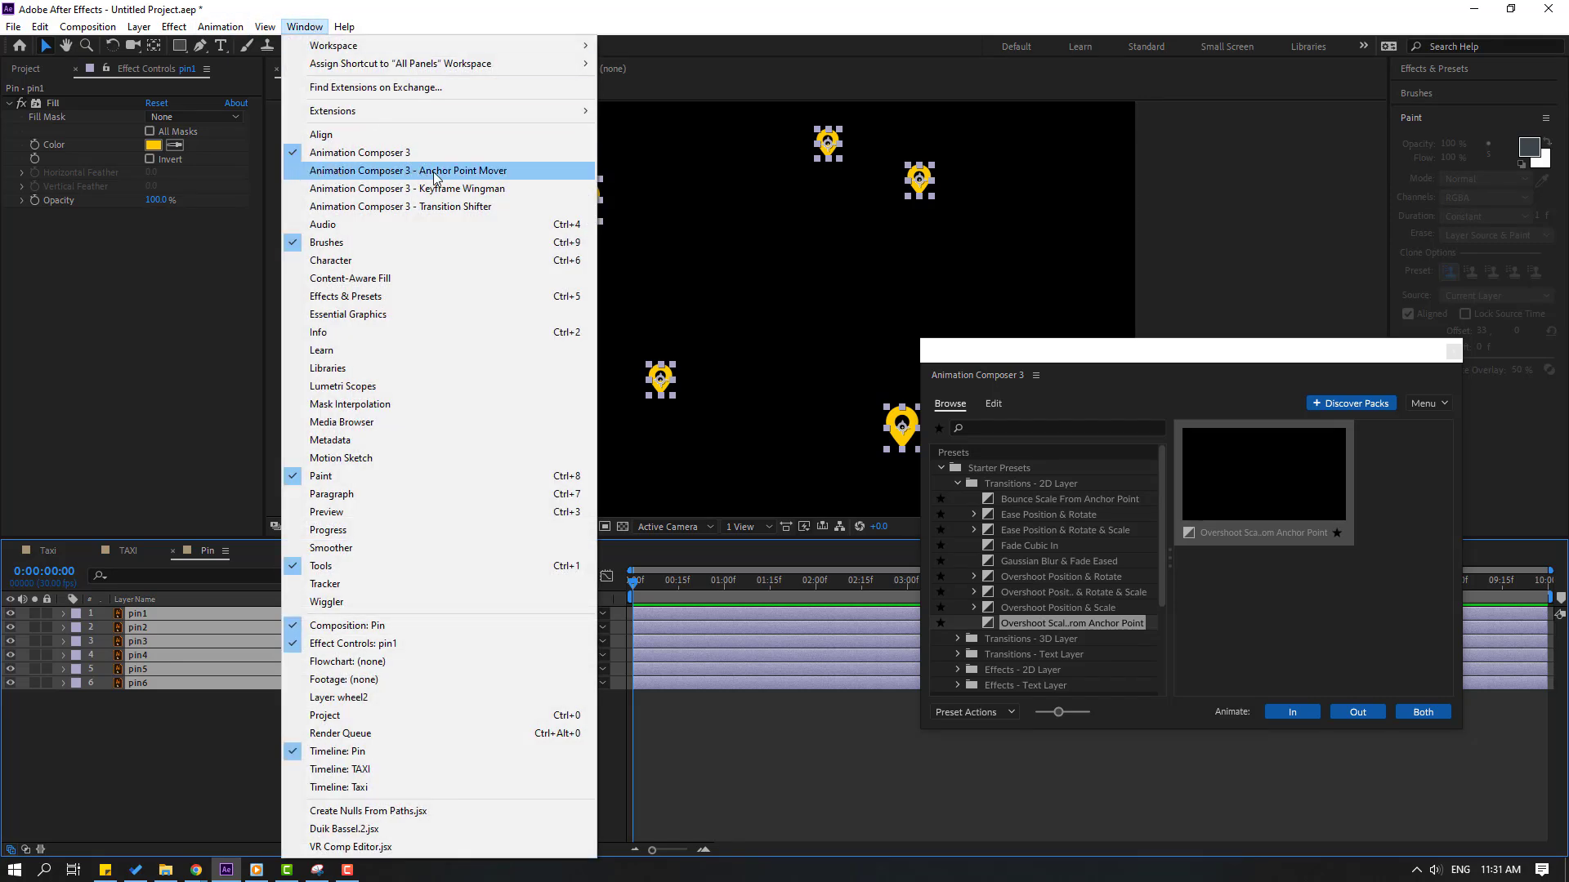
left_click(500, 171)
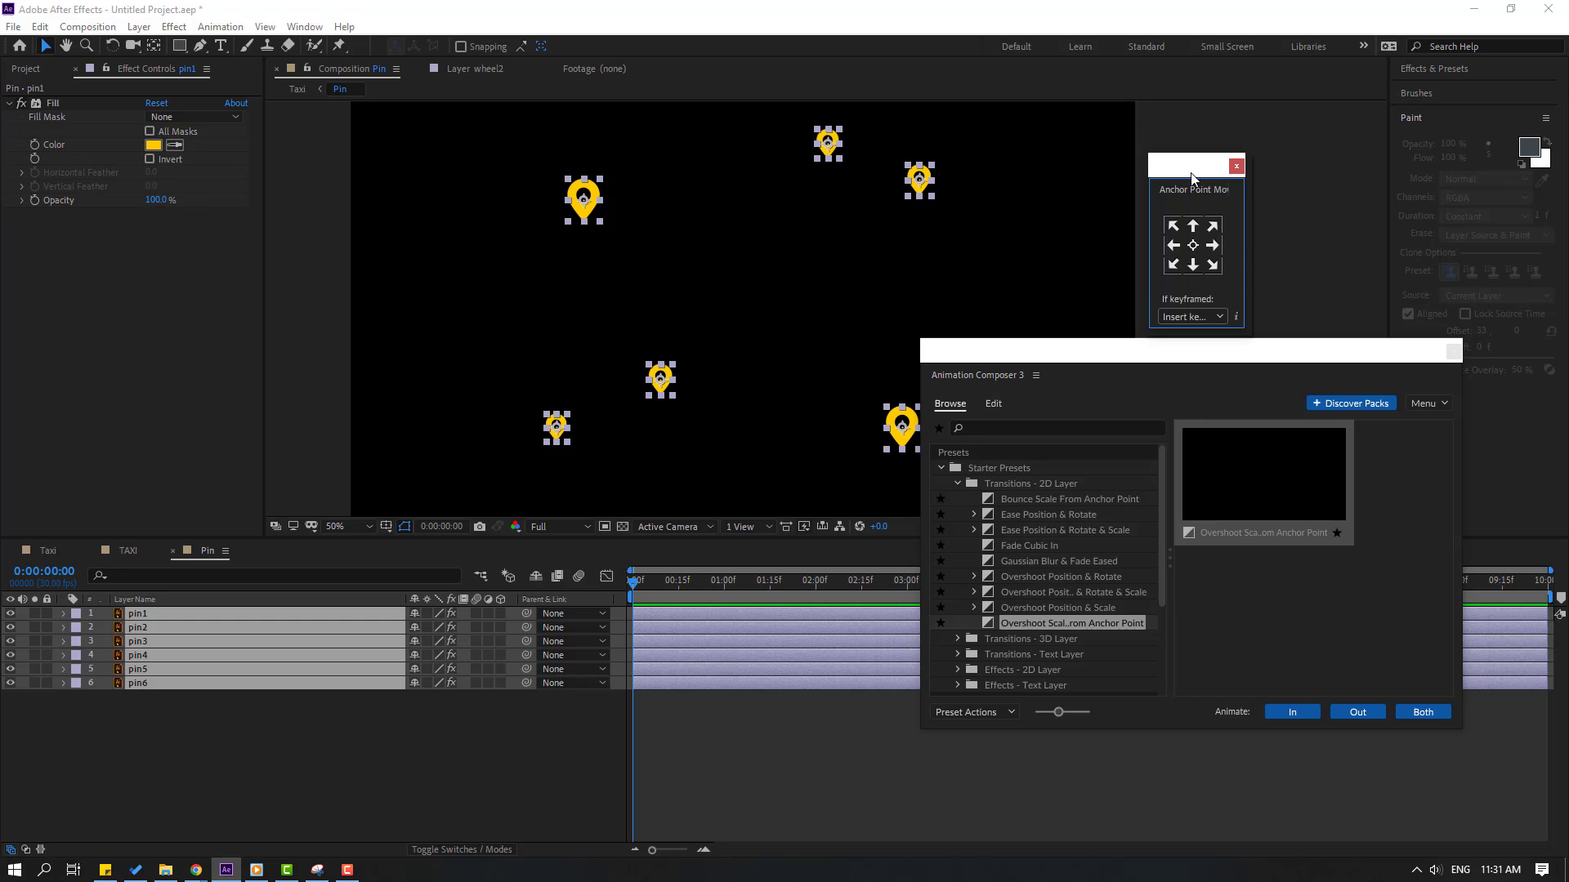
left_click_drag(1191, 178, 1175, 162)
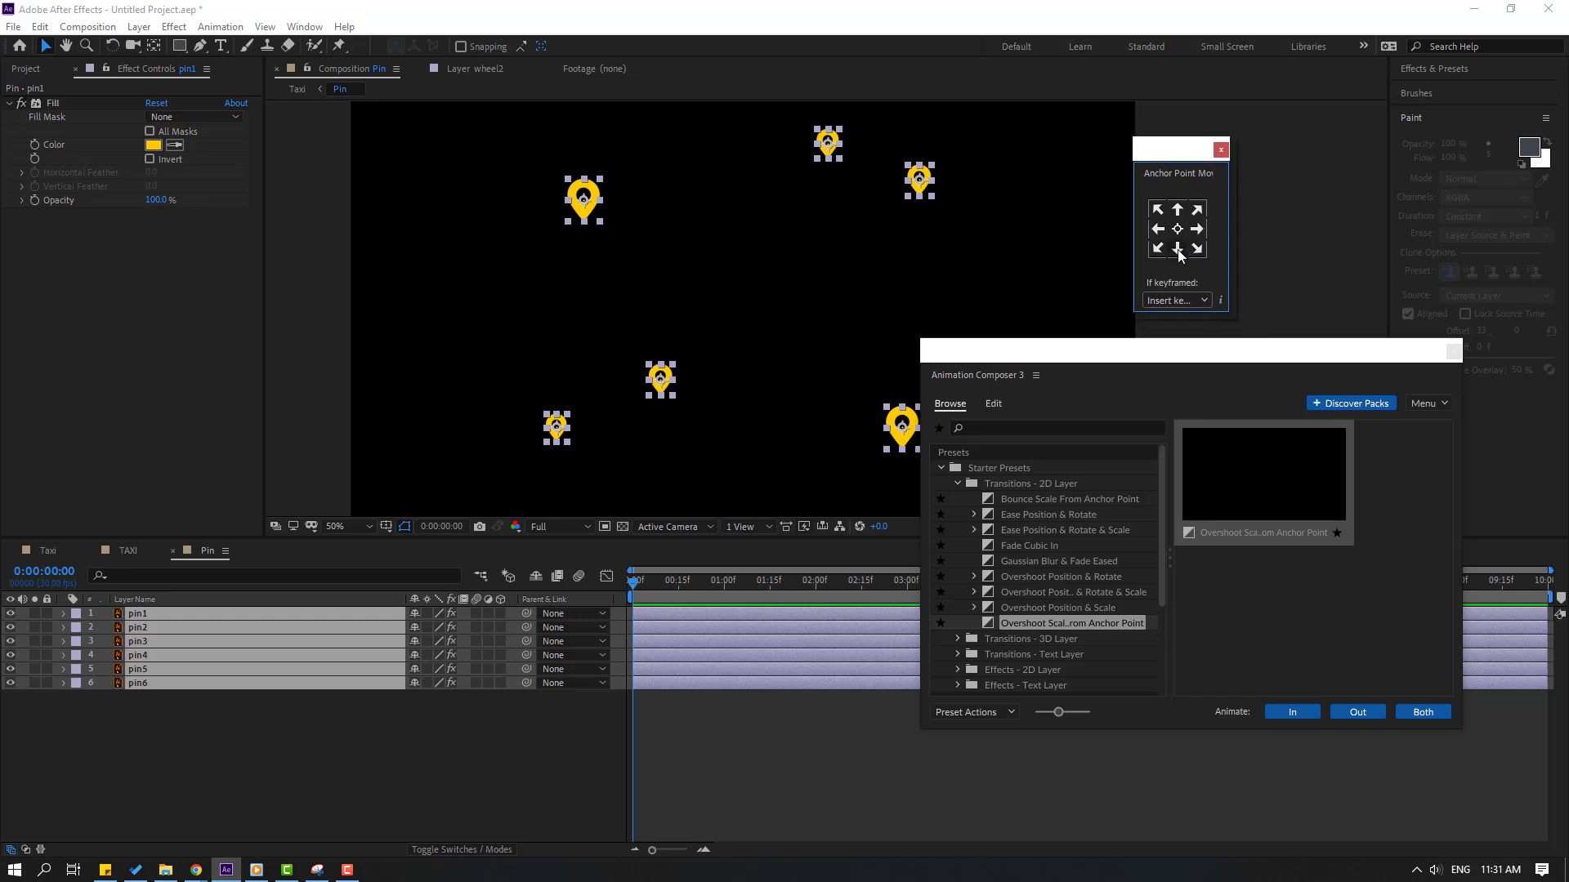
left_click(1177, 249)
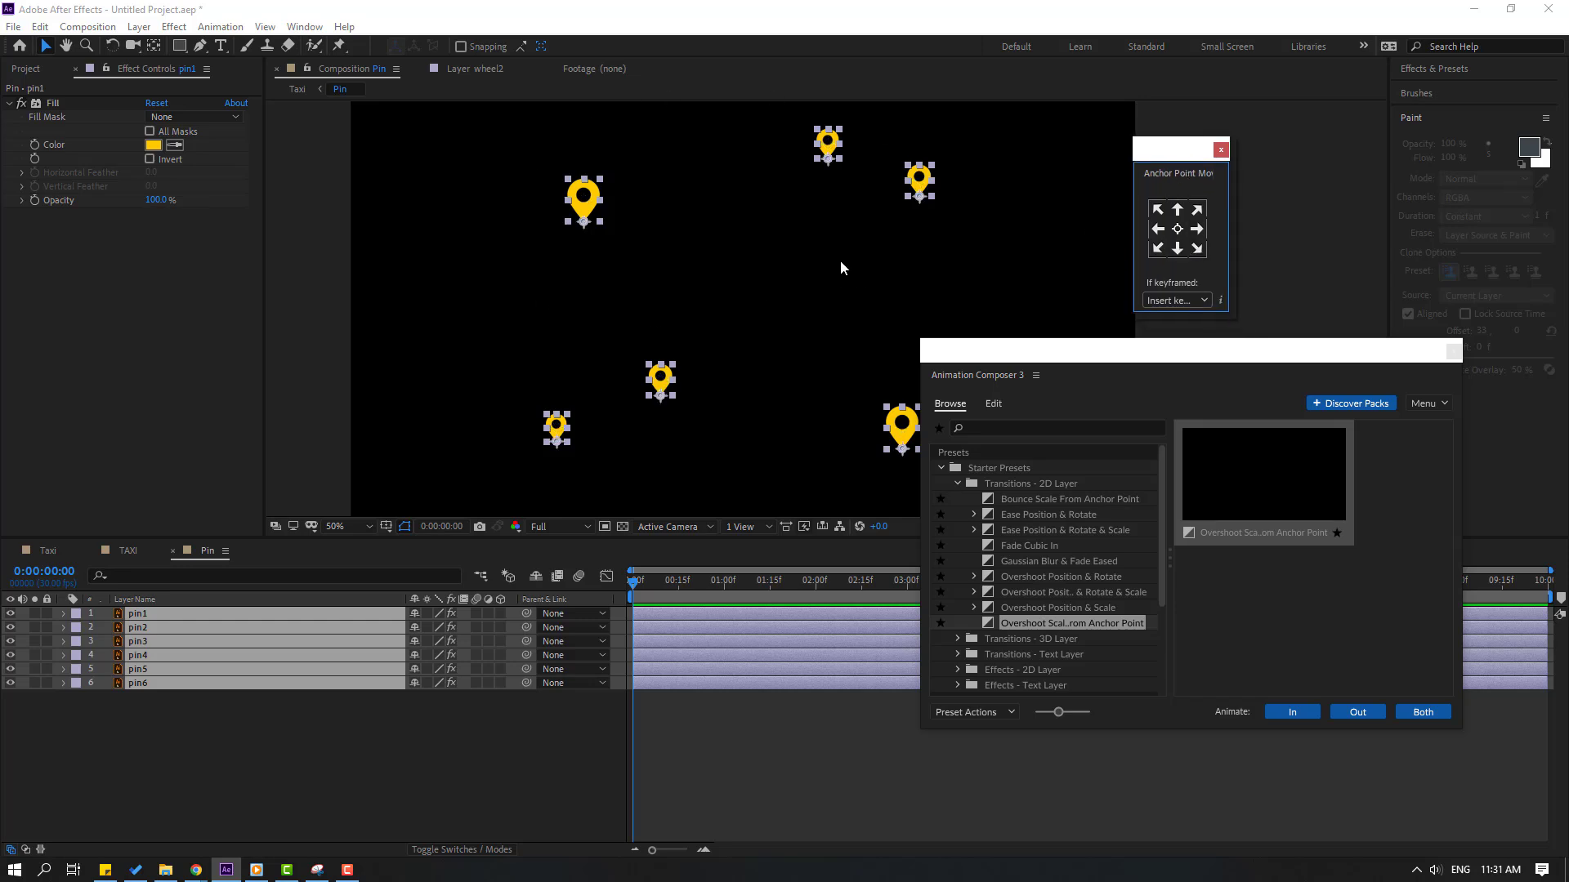
- Apply the Overshoot Scale intro to all pins, stagger their start times, and preview
left_click(207, 719)
key("ctrl+a")
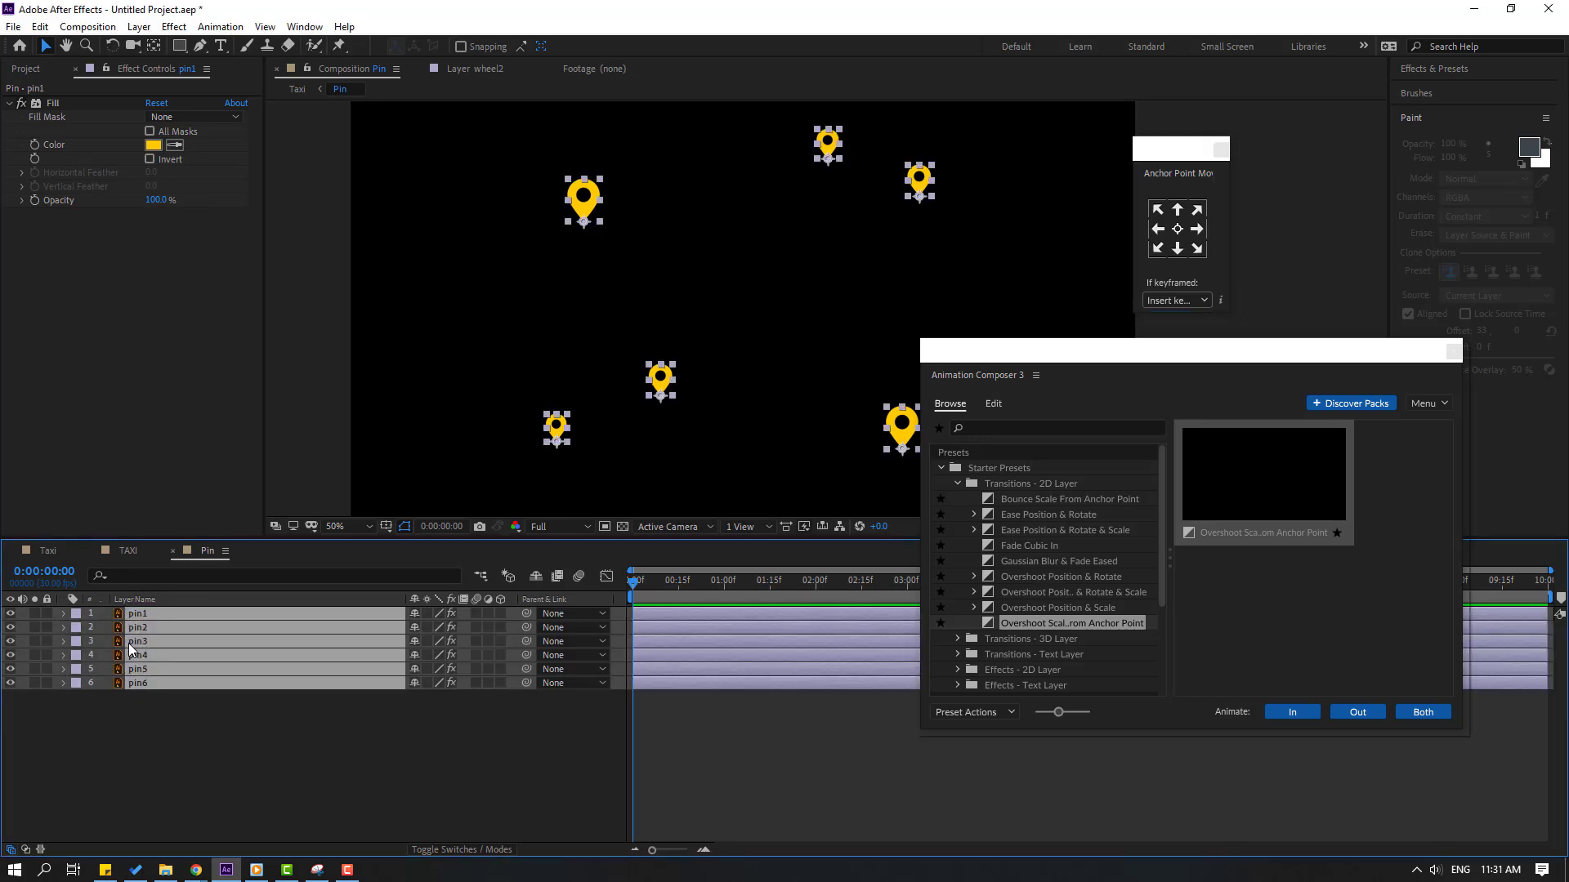
left_click(1291, 712)
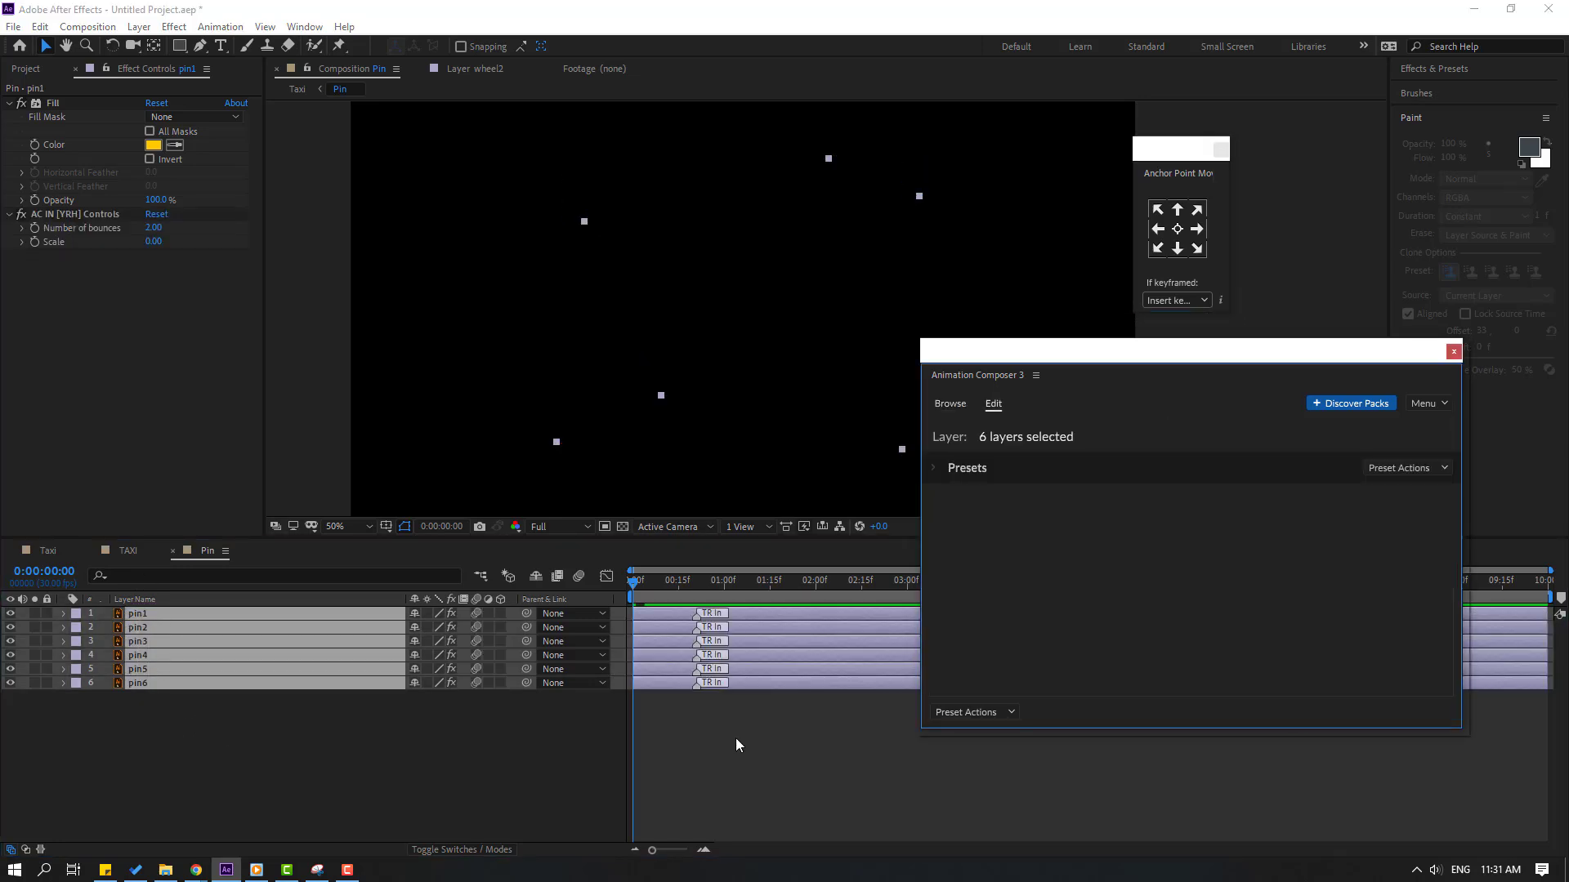
mouse_move(651, 669)
left_mouse_down()
mouse_move(718, 655)
mouse_move(674, 637)
mouse_move(722, 623)
mouse_move(665, 610)
mouse_move(696, 613)
left_mouse_up()
key("space")
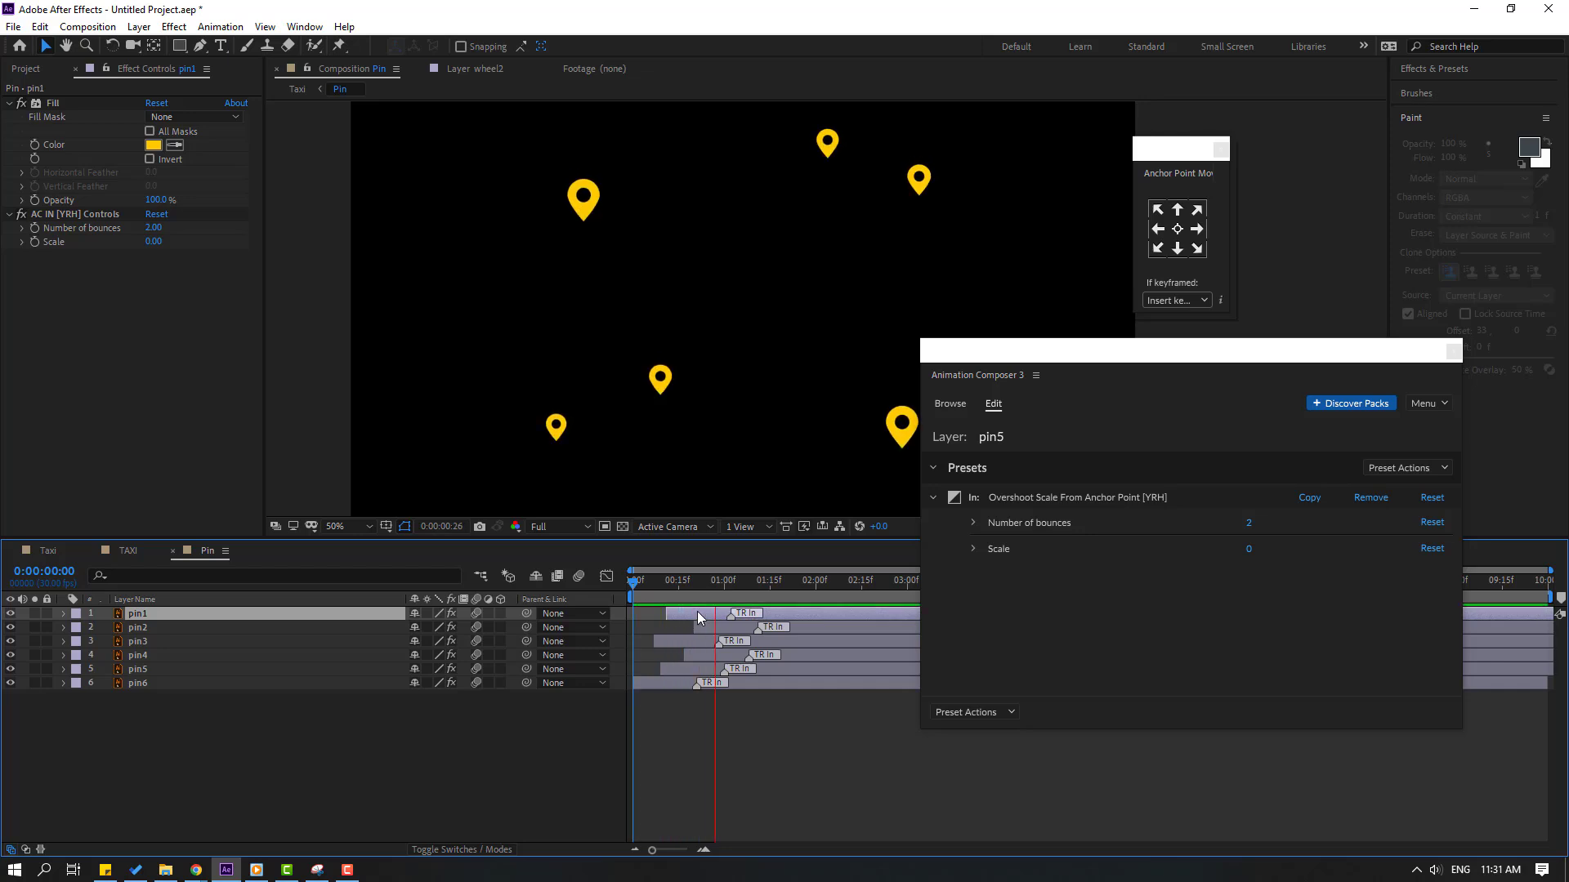
key("space")
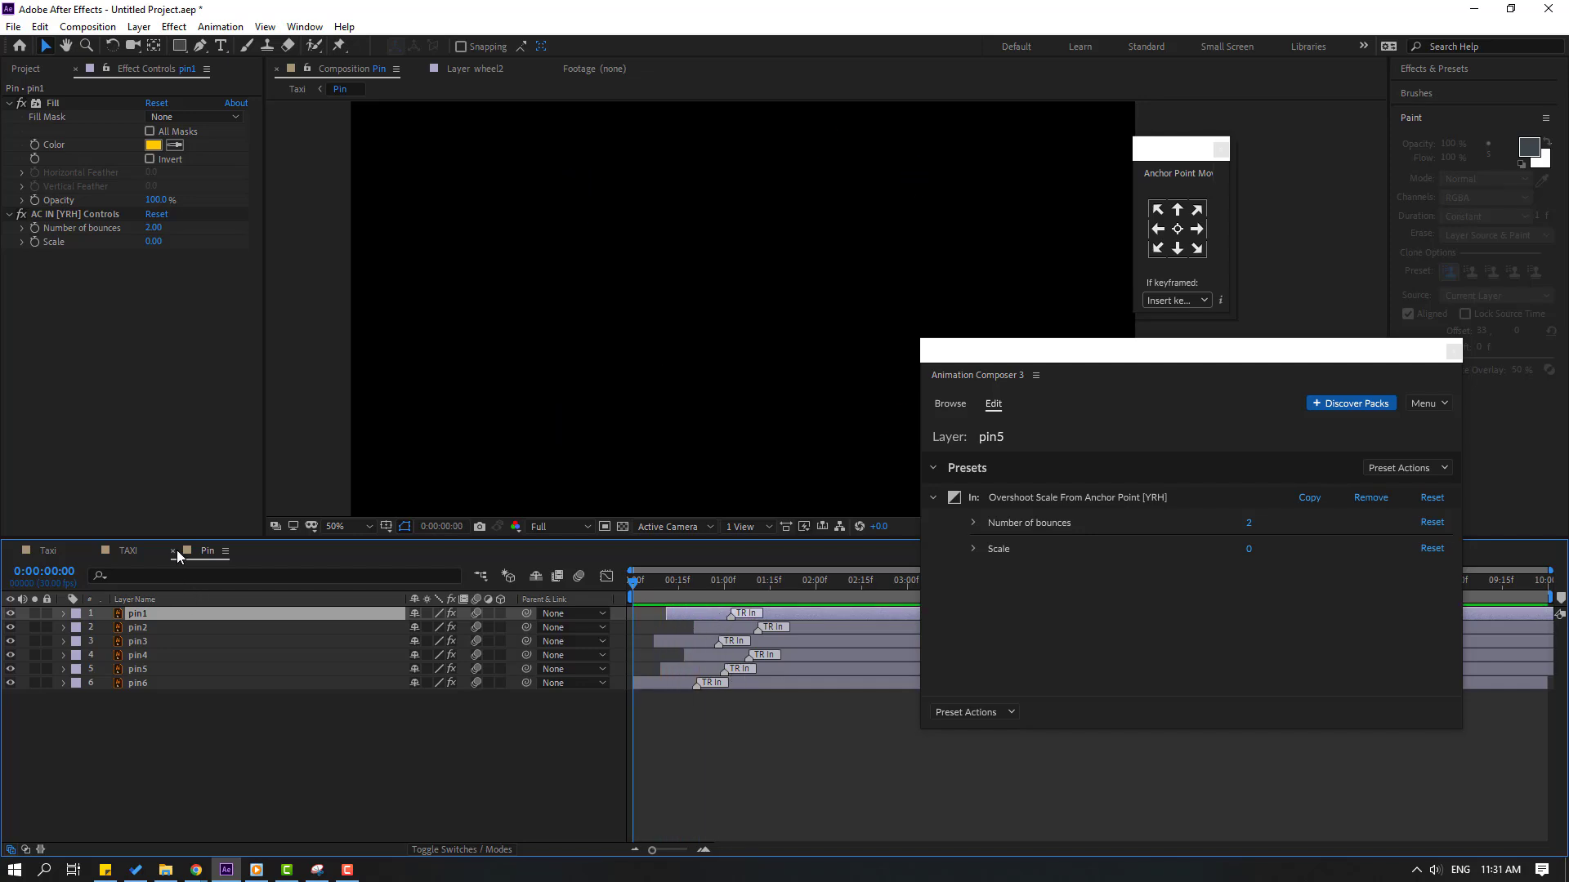
left_click(173, 551)
- Give the mobile layer a slightly delayed Overshoot Position & Rotate (Right) entrance
left_click(95, 551)
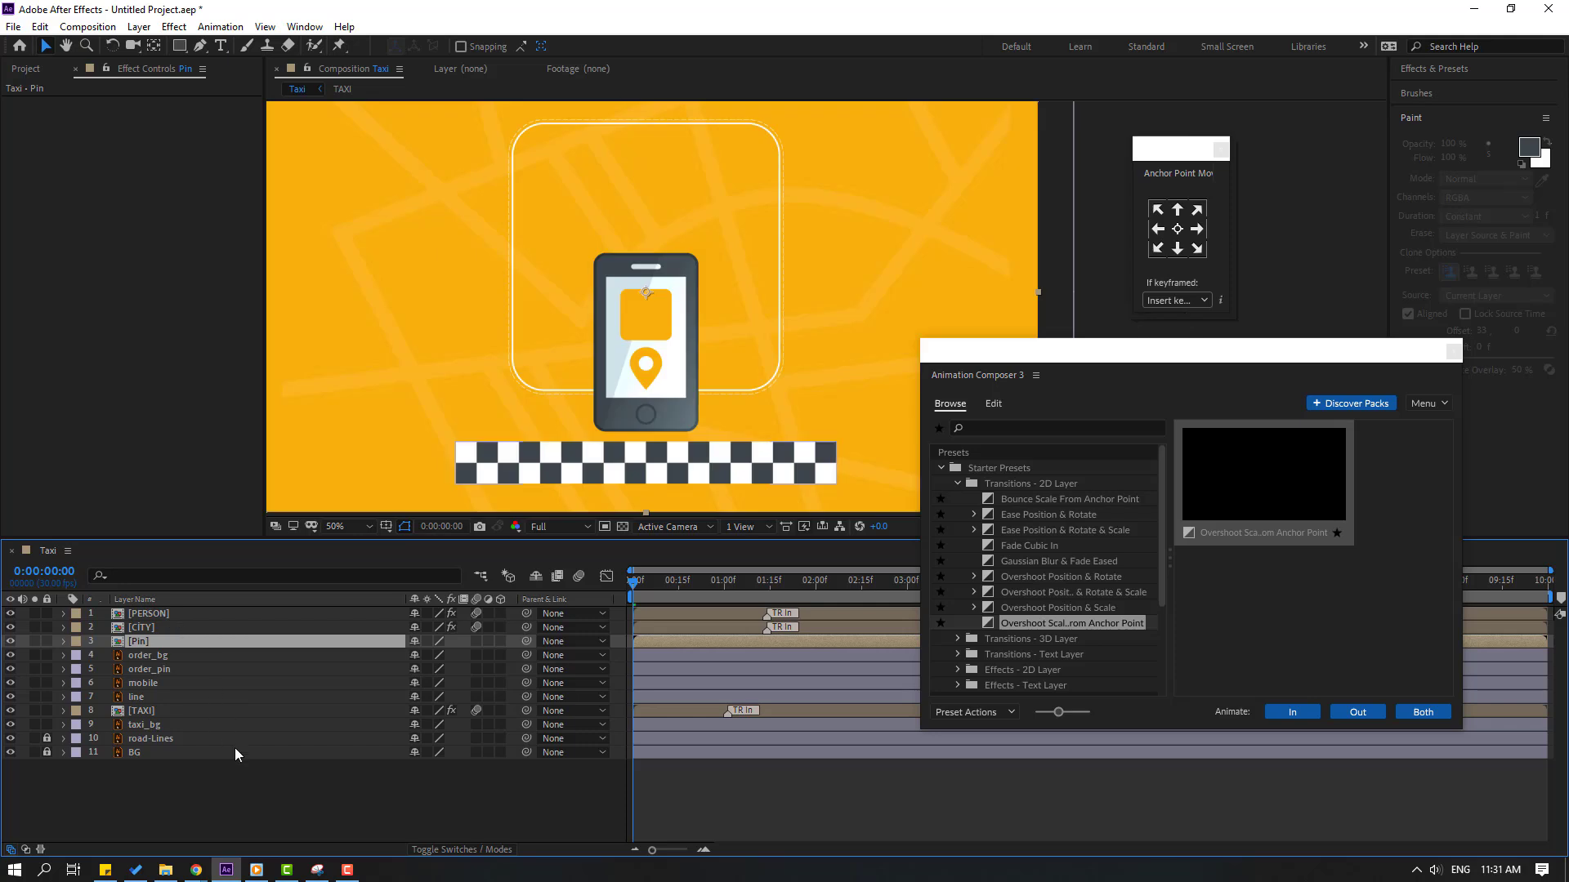
left_click(162, 683)
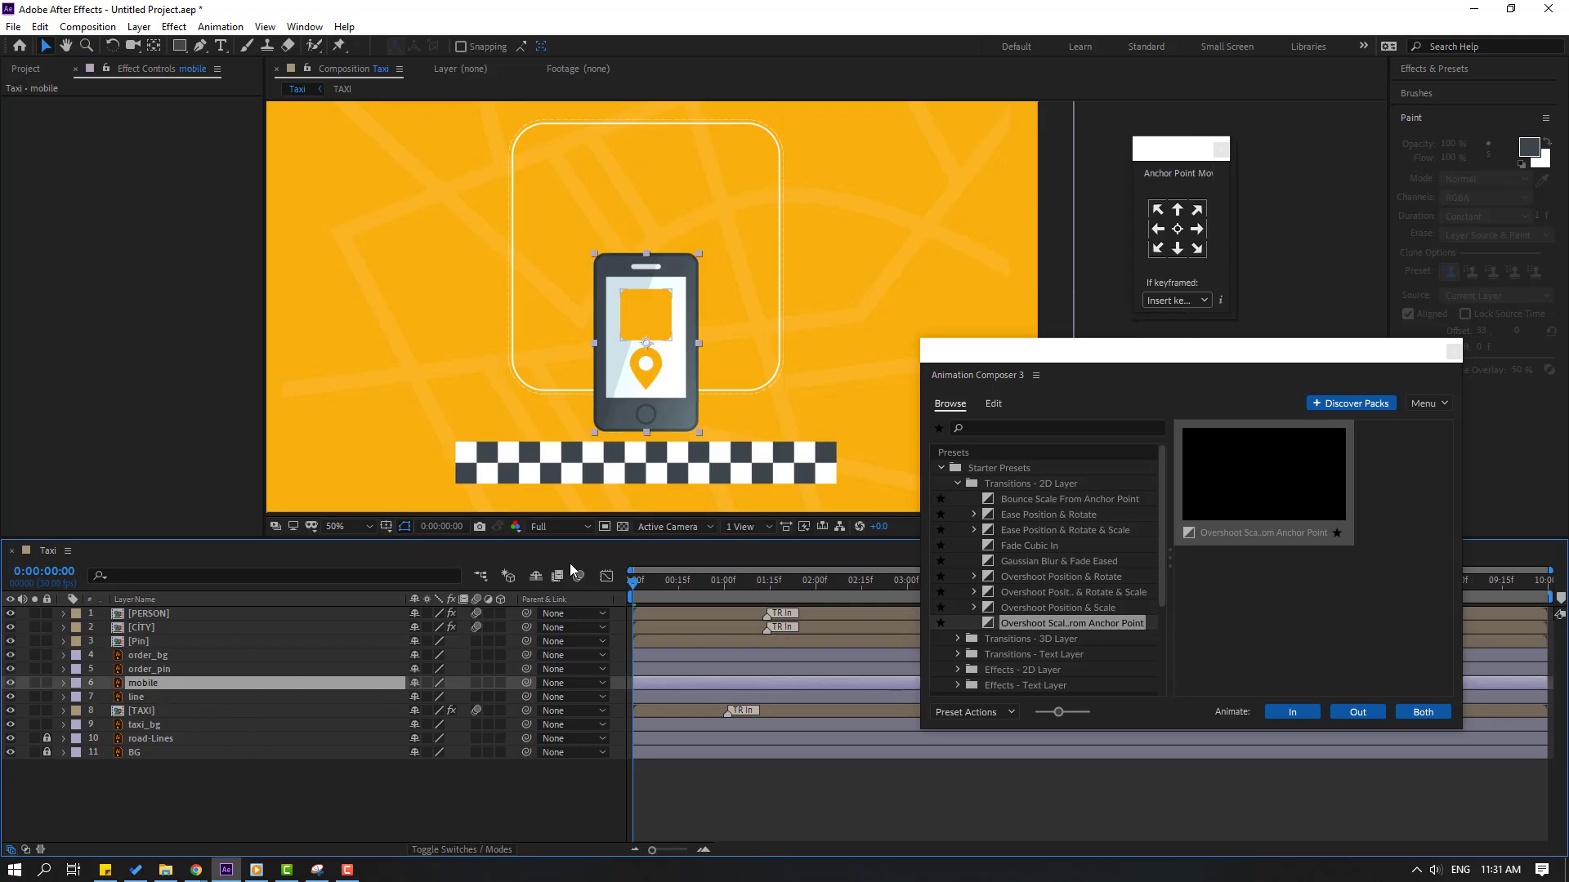
key("h")
left_click_drag(778, 394, 762, 362)
key("comma")
key("v")
left_click_drag(1099, 372, 1104, 362)
left_click(1042, 566)
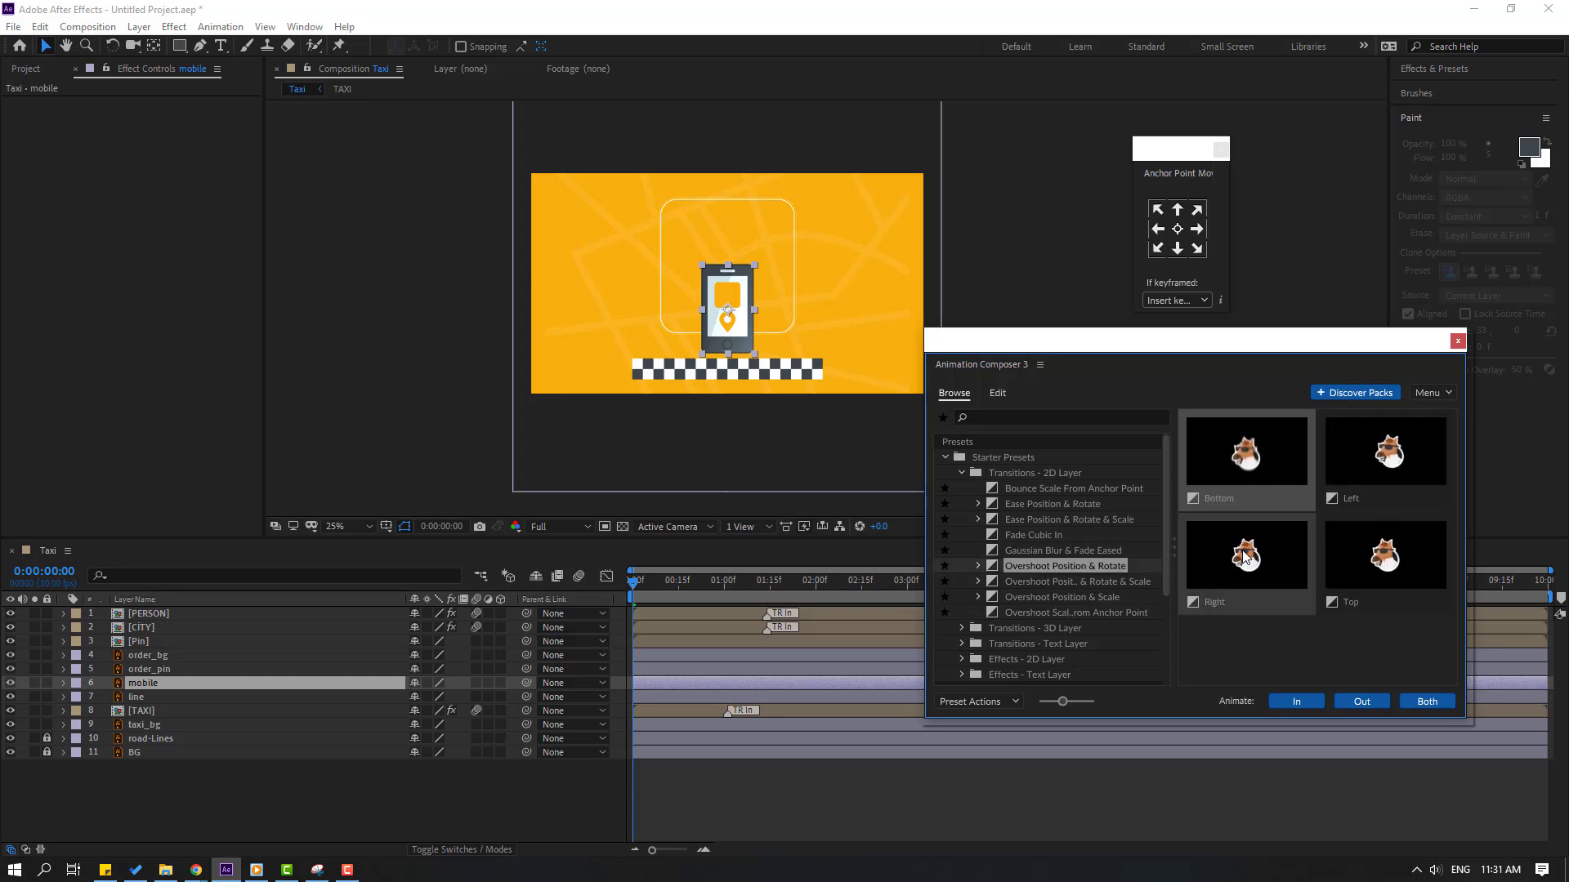
left_click(1243, 551)
left_click(1296, 701)
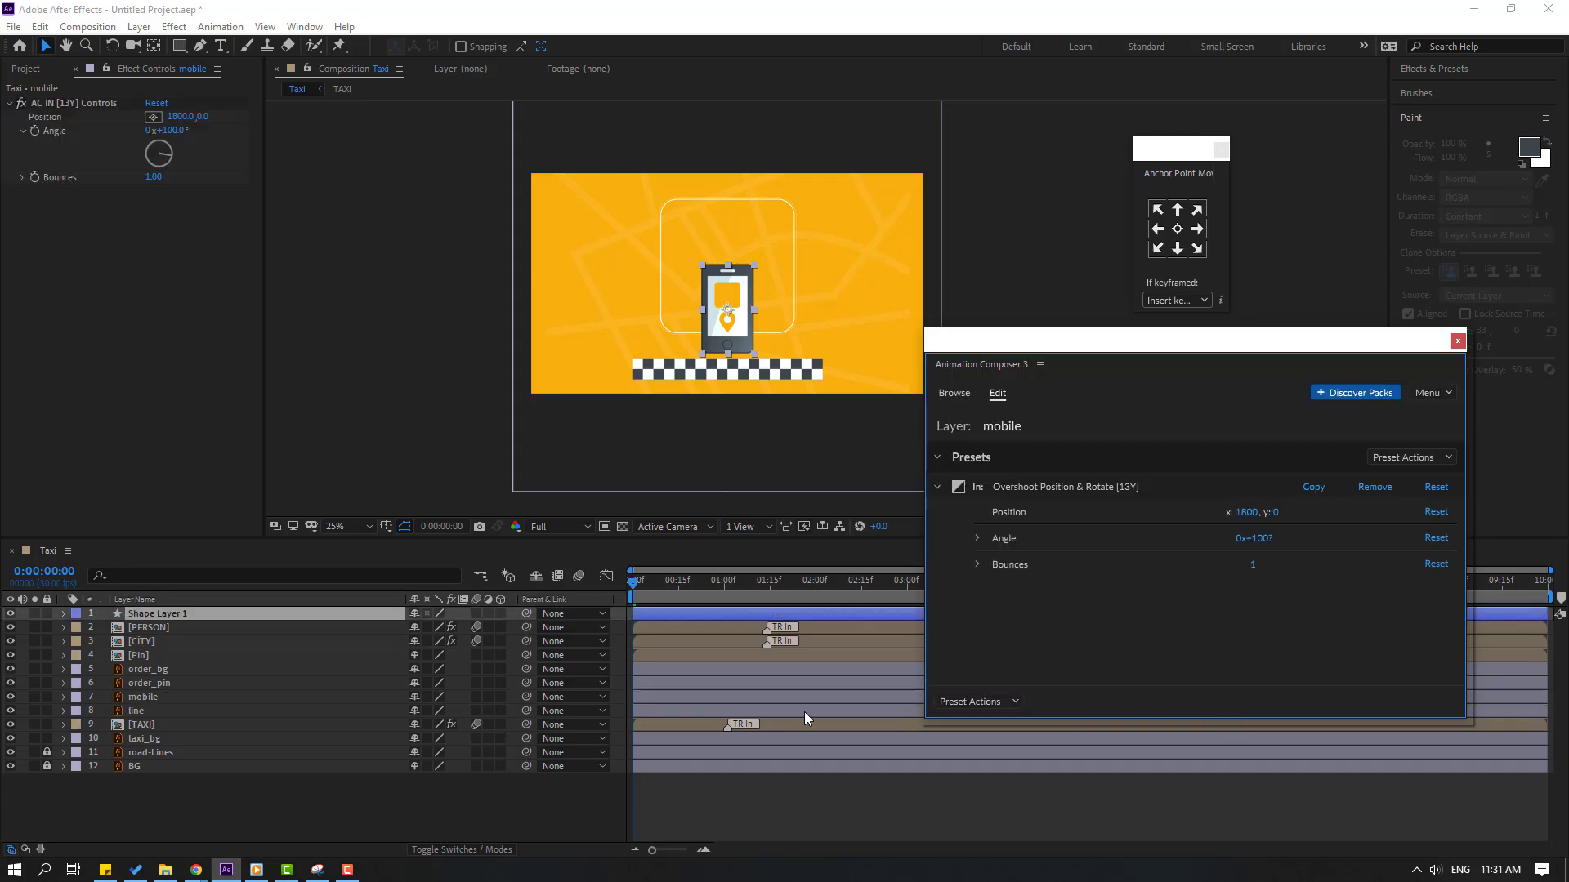
left_click_drag(688, 685, 768, 693)
key("space")
key("space")
- Shift the PERSON, CITY and TAXI layers to start later in time
left_click_drag(748, 585, 755, 589)
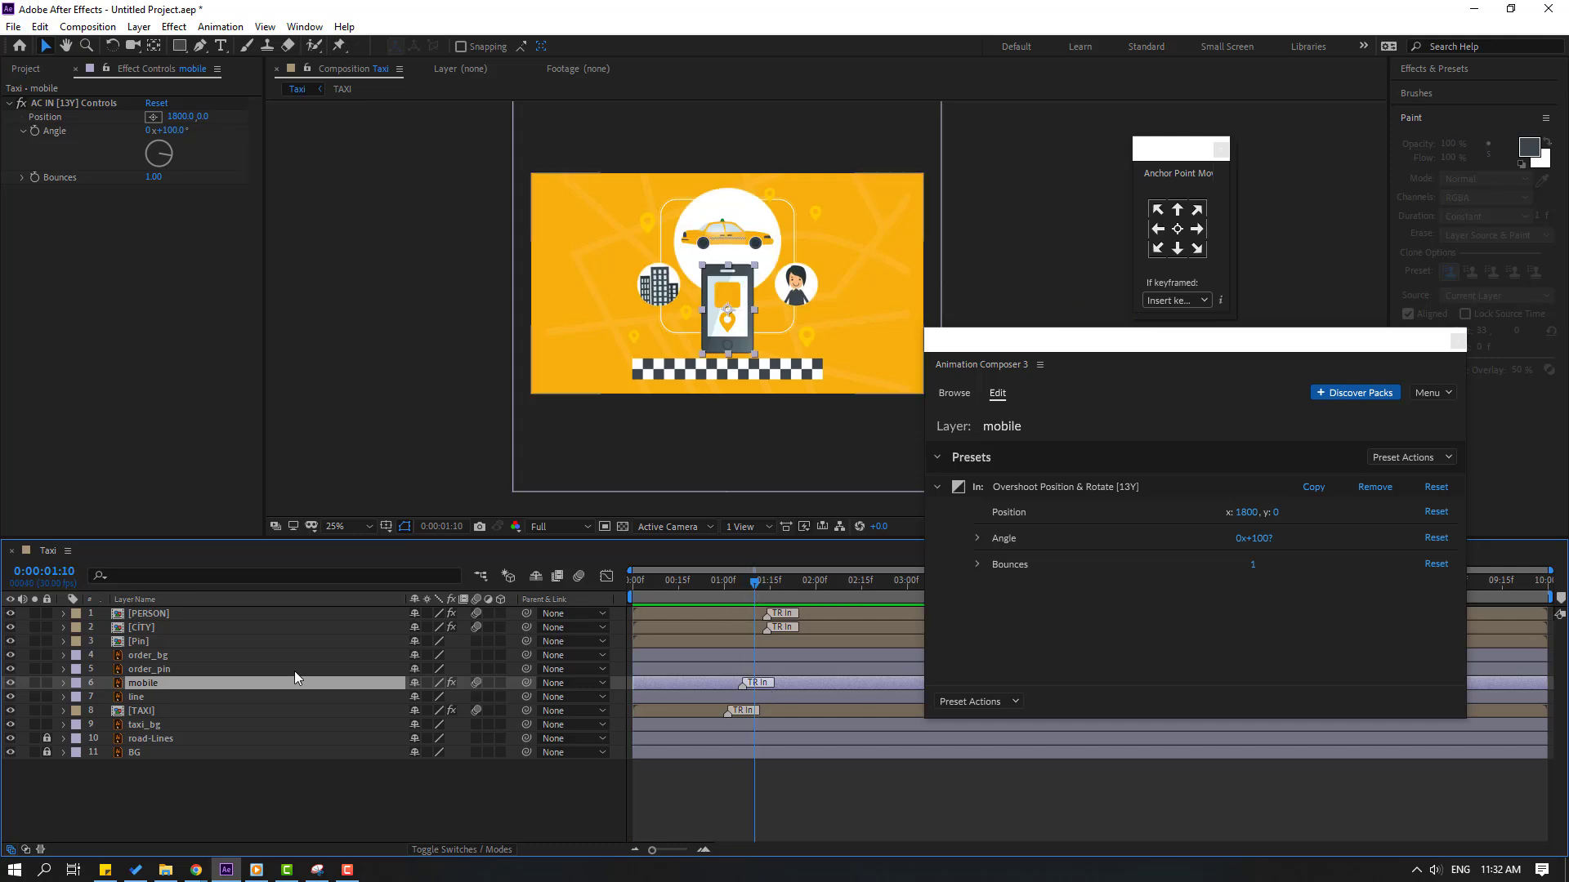
left_click(162, 614)
left_click(150, 626, "shift")
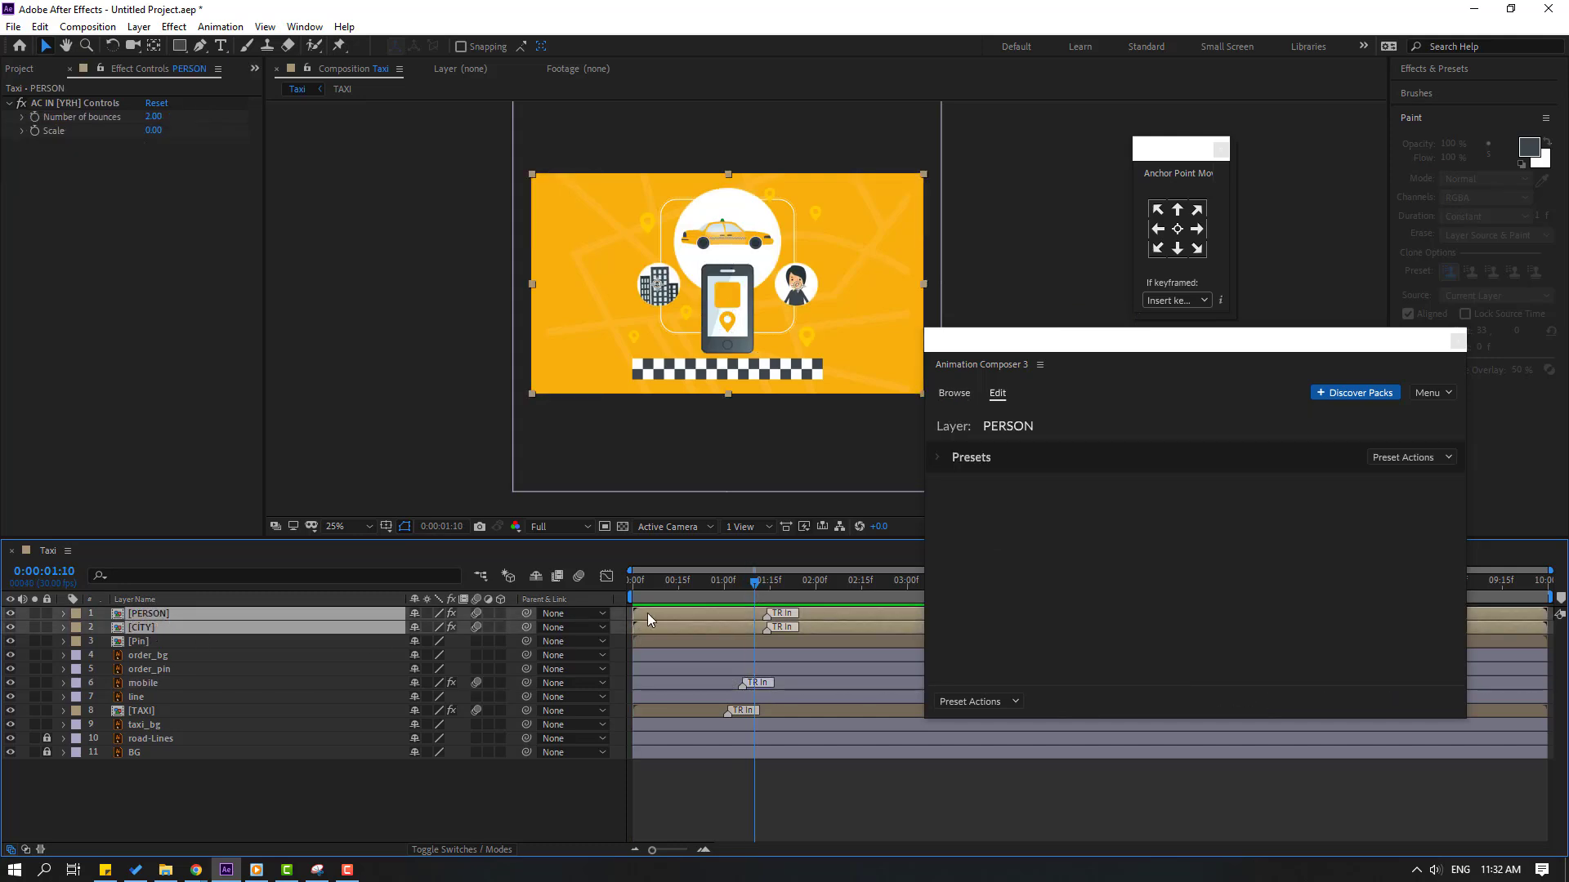
left_click_drag(647, 613, 919, 619)
left_click(131, 710)
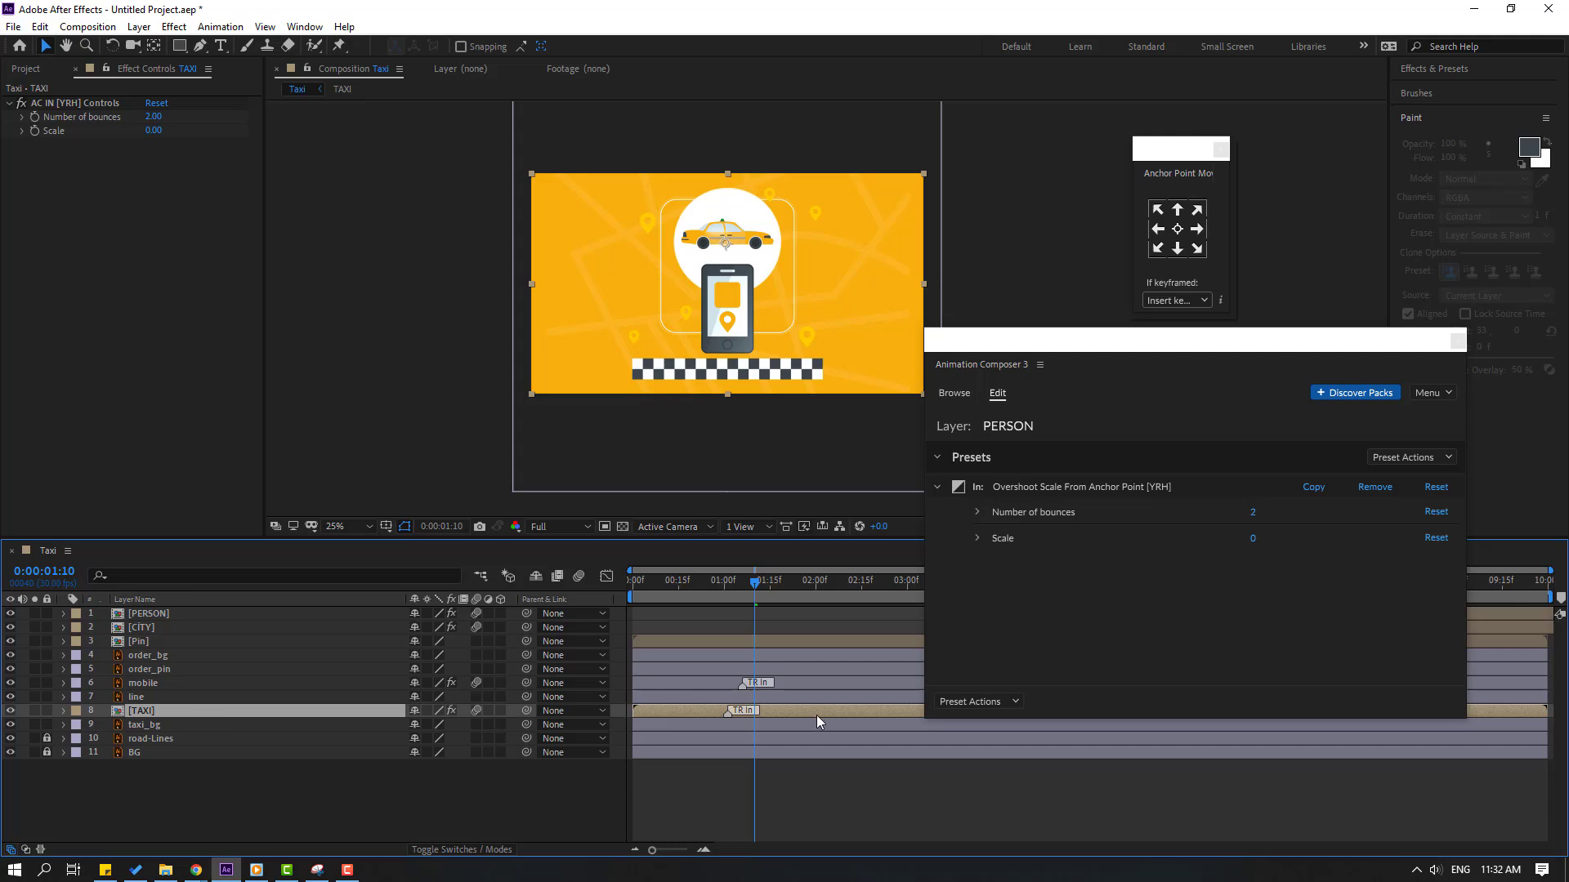
left_click_drag(674, 711, 1070, 712)
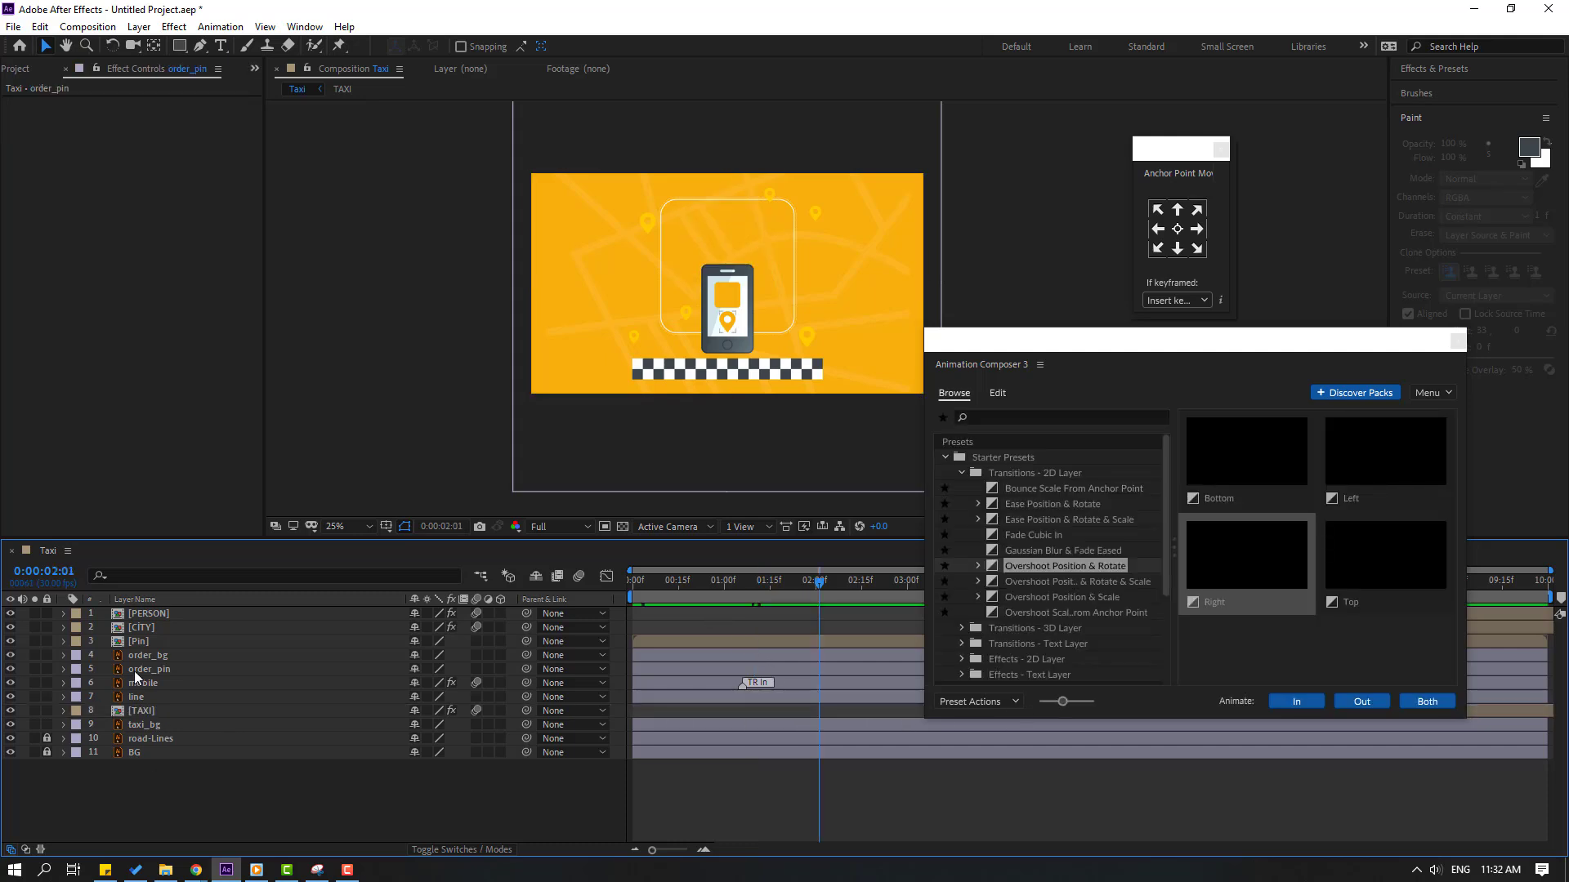
- Move order_pin's anchor point to its bottom and parent order_bg and order_pin to mobile
left_click(140, 670)
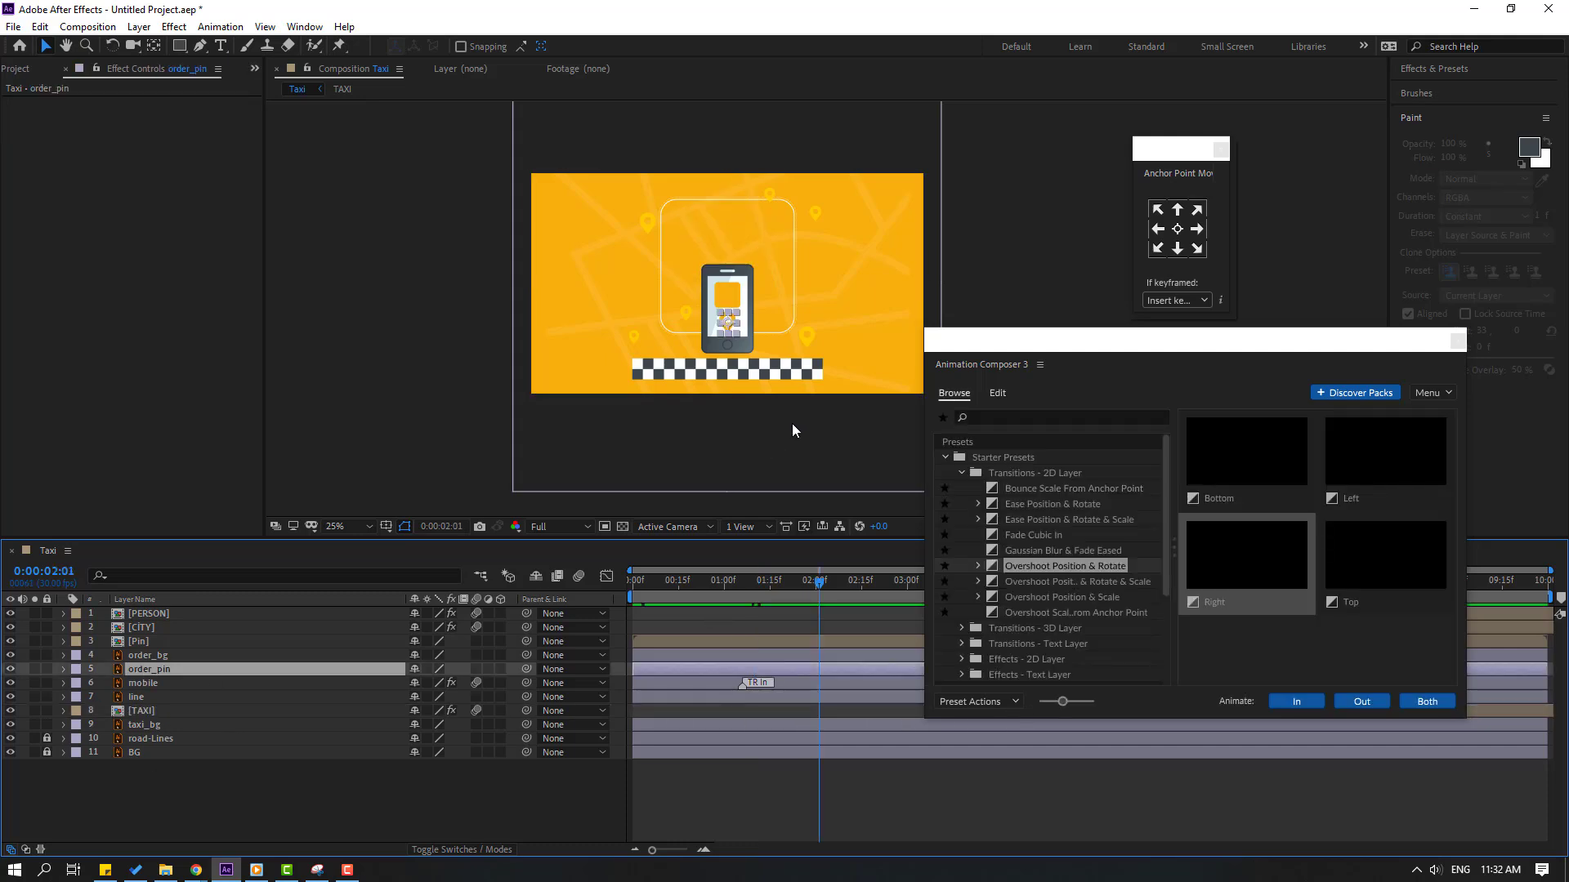
left_click(1177, 248)
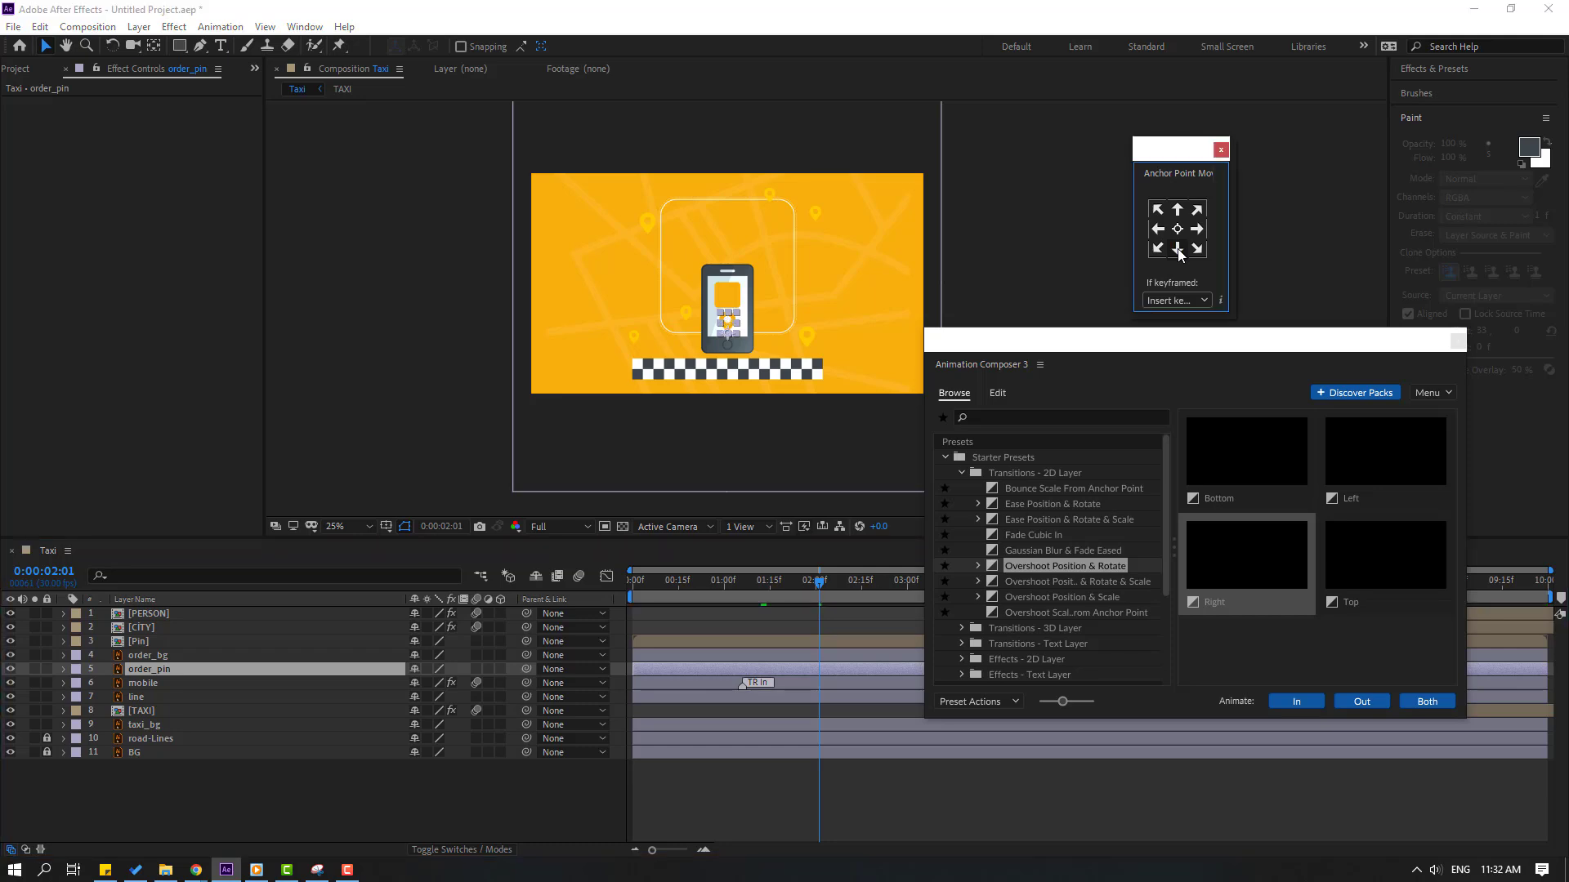
left_click(168, 659)
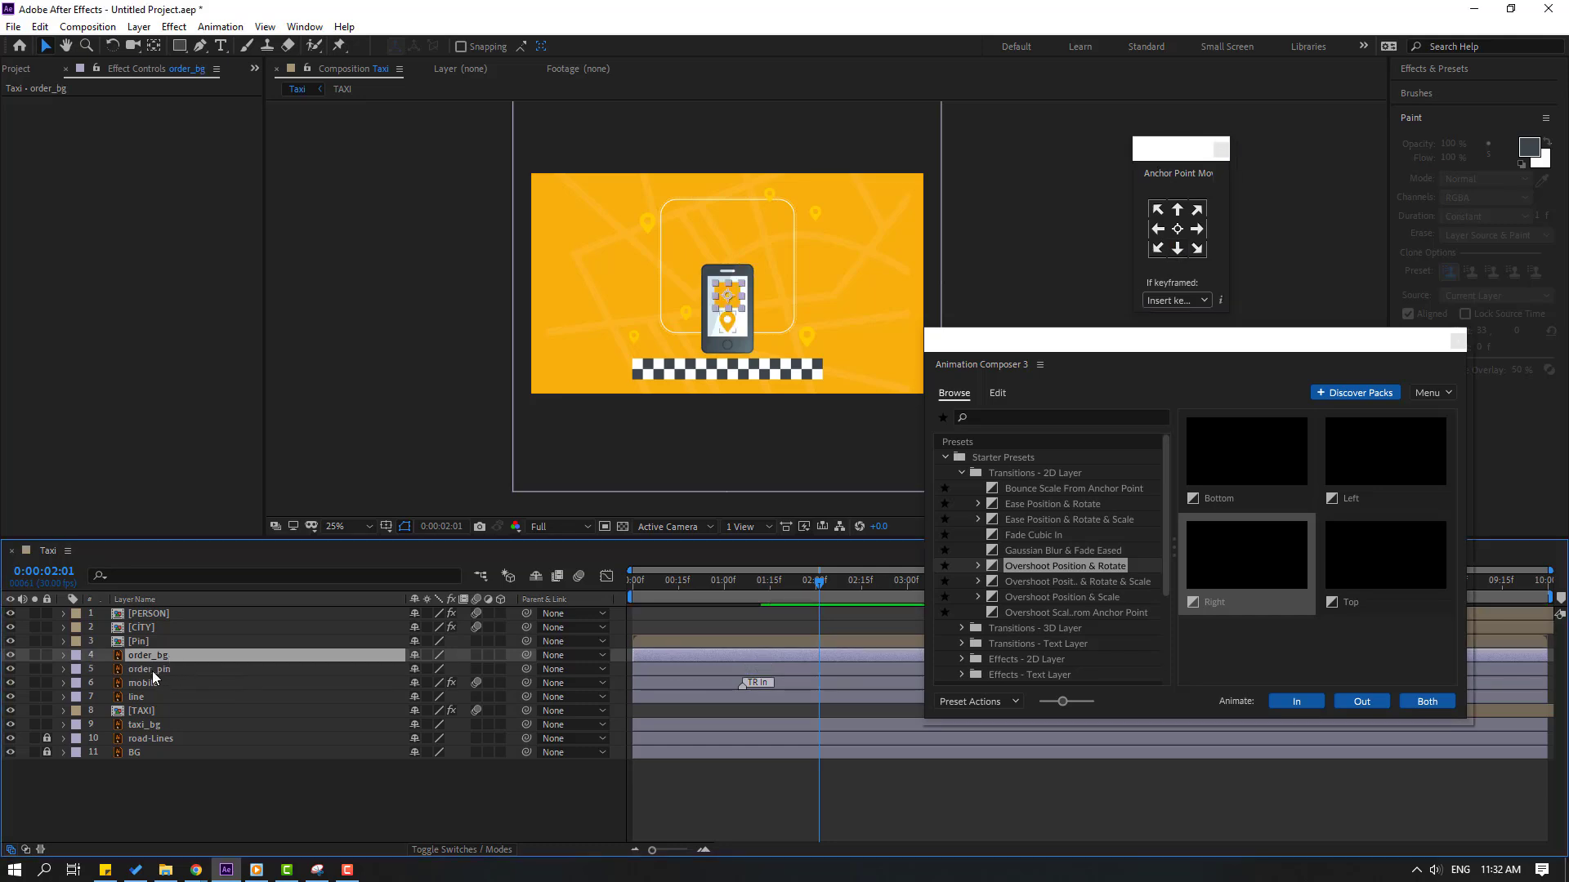
left_click(188, 672, "ctrl")
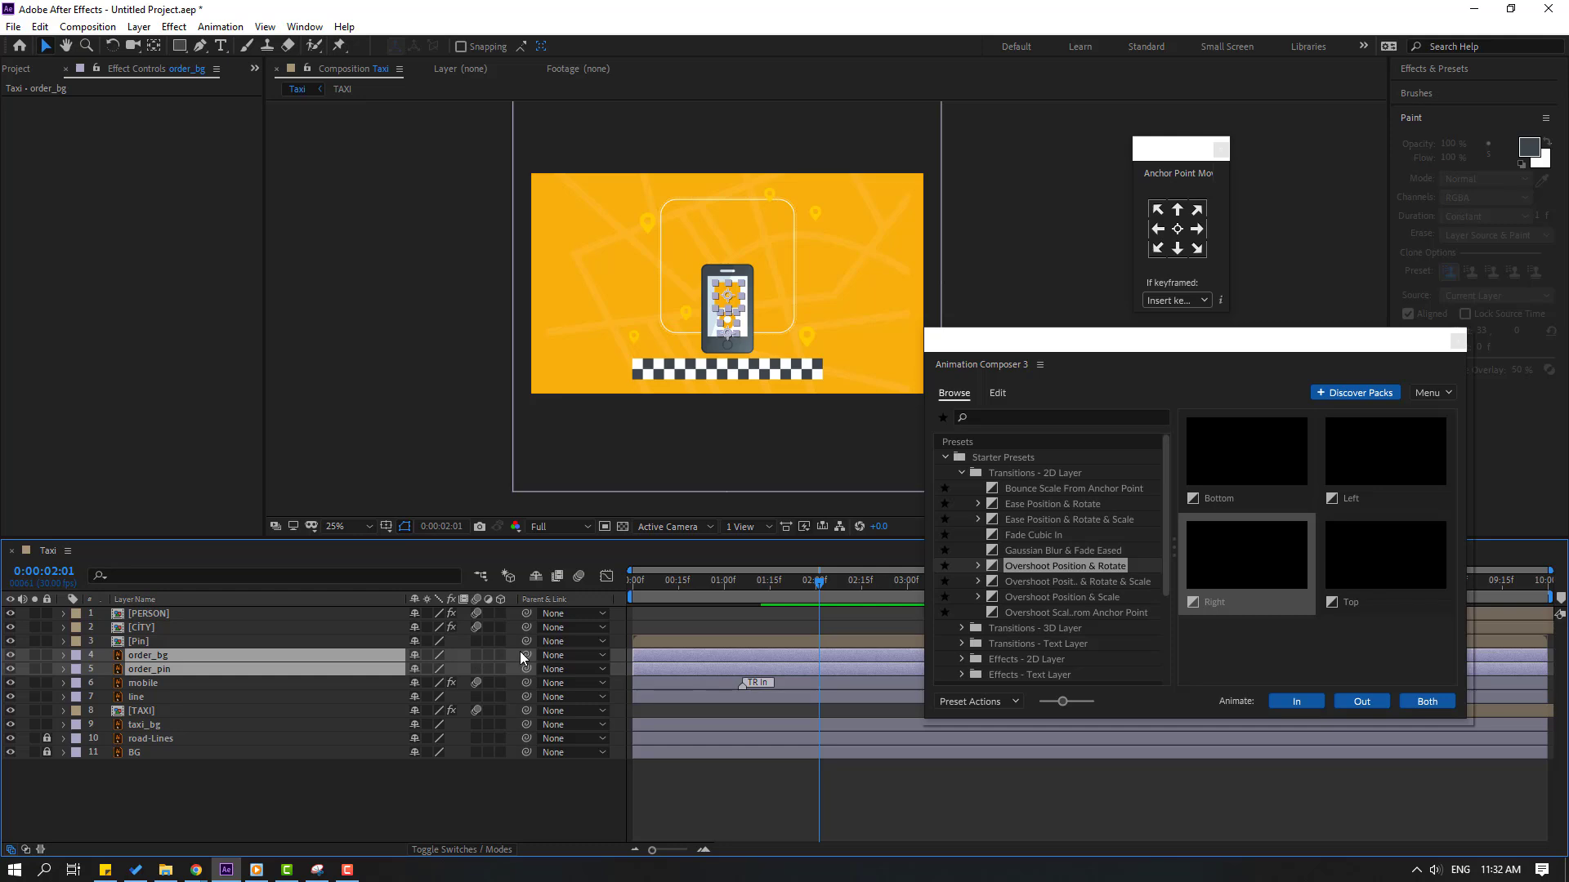
left_click_drag(495, 654, 145, 683)
- Apply the Overshoot Scale From Anchor Point preset to order_pin as its entrance
left_click(753, 581)
mouse_move(737, 582)
left_mouse_down()
mouse_move(634, 596)
mouse_move(758, 595)
left_mouse_up()
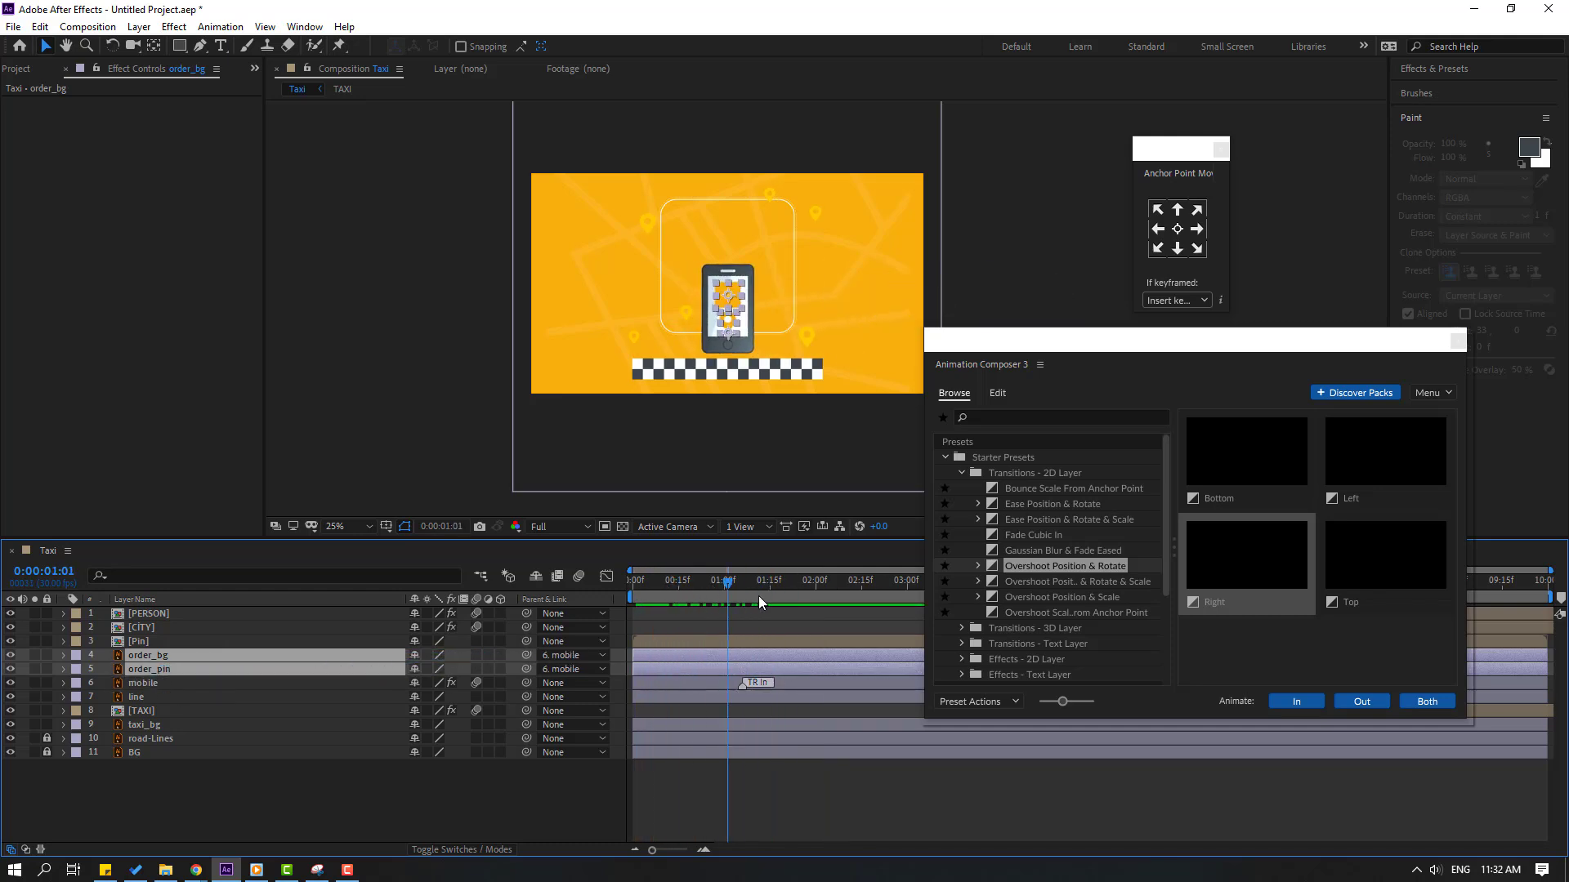
key("slash")
left_click(192, 796)
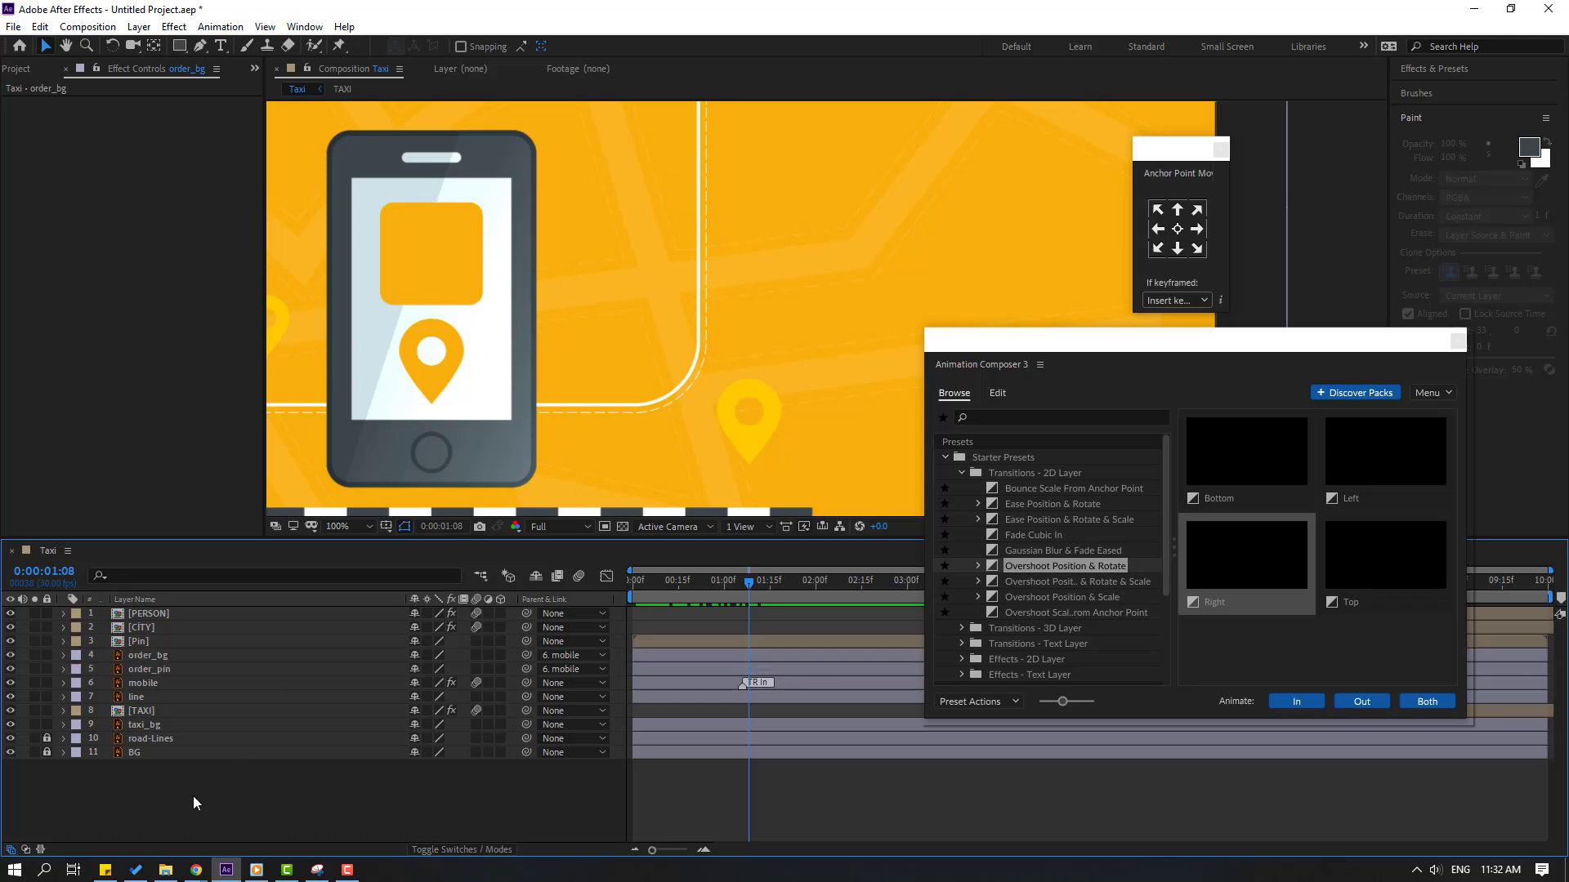
left_click(146, 671)
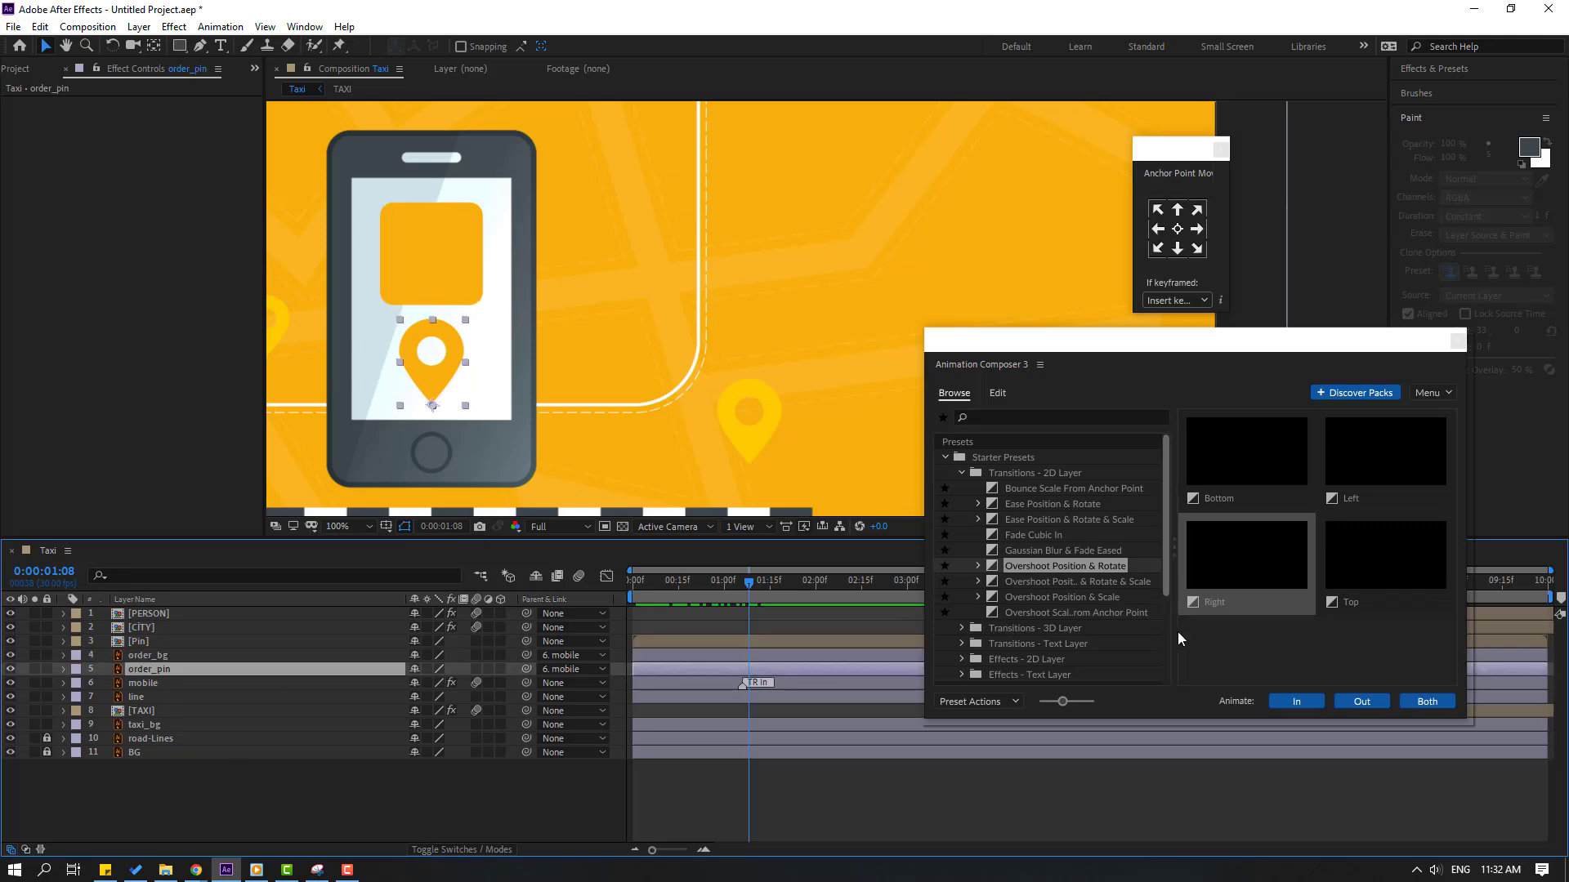
left_click(1031, 613)
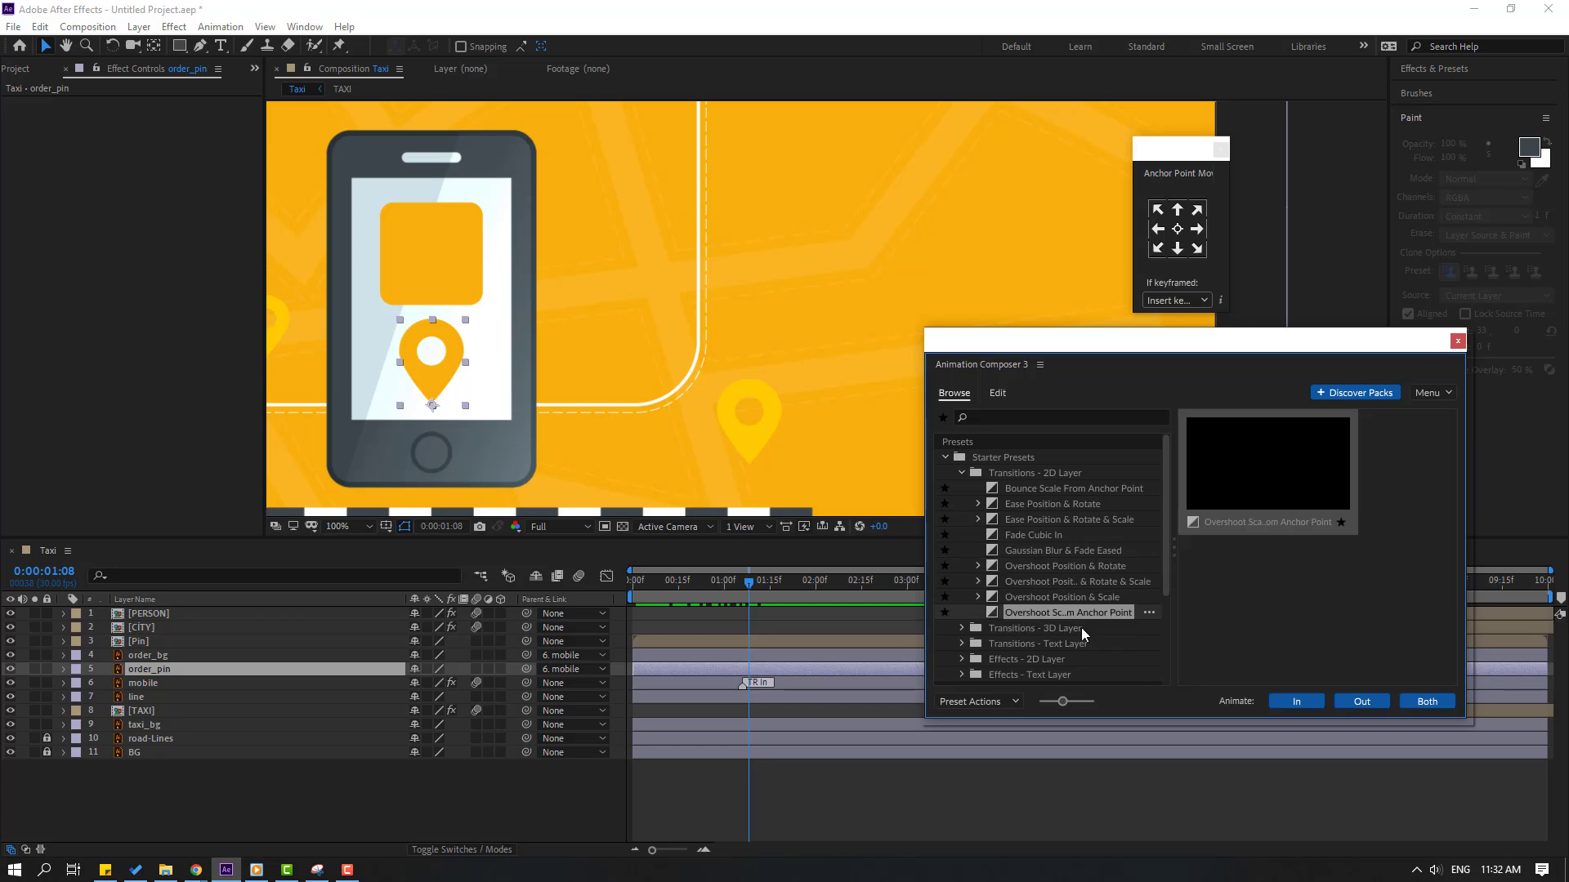
left_click(1298, 701)
- Retime order_pin to start just before 0:00:00:21 and preview the pop-in
left_click_drag(675, 668, 790, 669)
mouse_move(703, 585)
left_mouse_down()
mouse_move(763, 587)
mouse_move(693, 590)
left_mouse_up()
left_click_drag(768, 670, 712, 670)
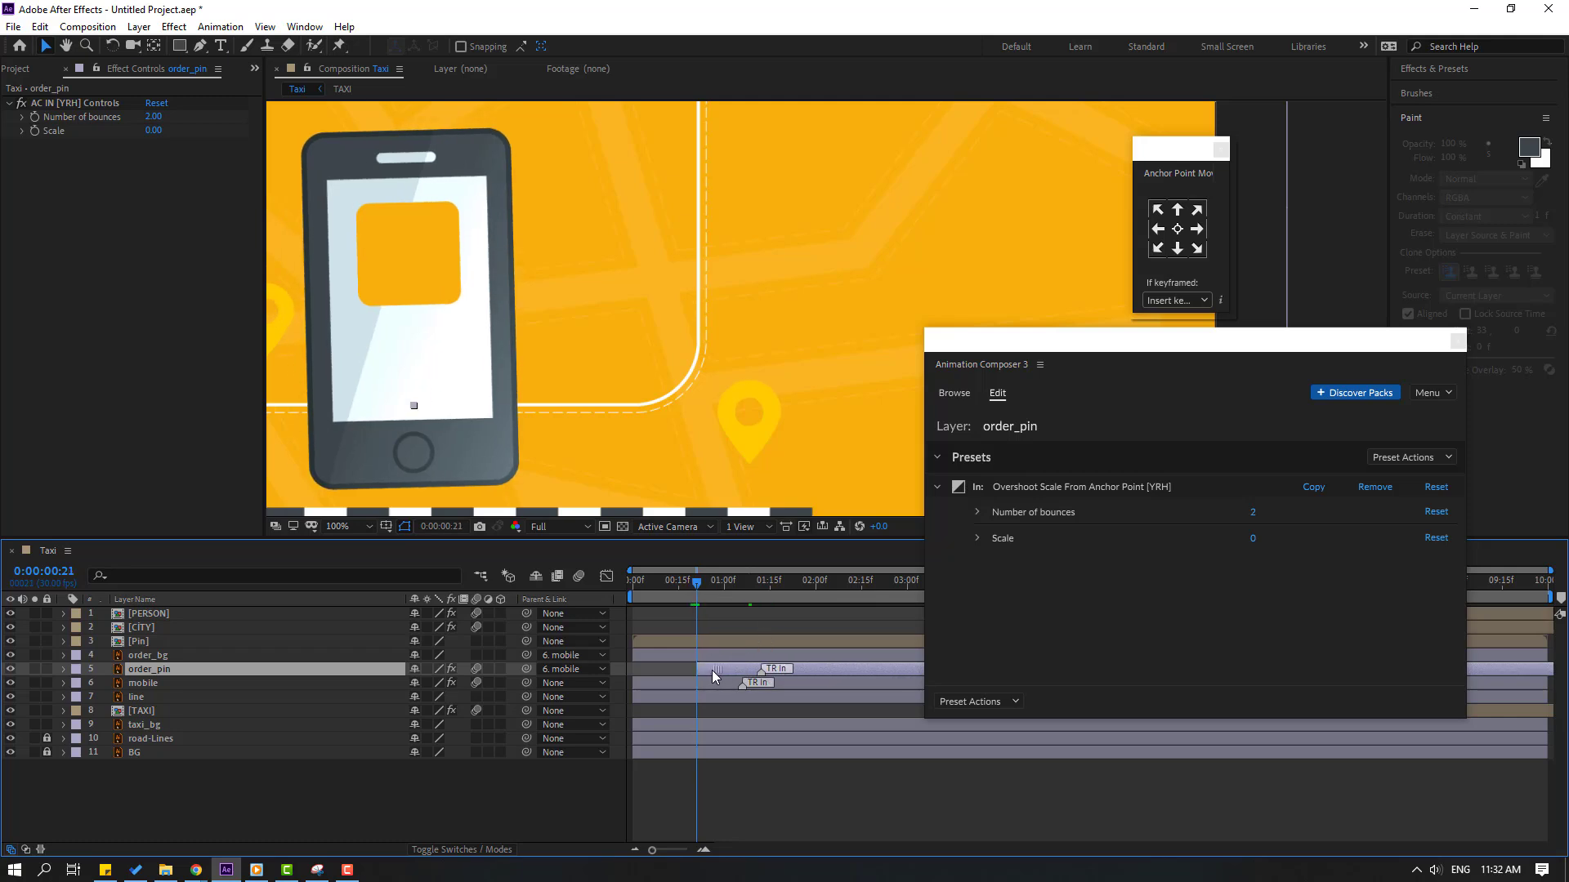
scroll(675, 424, "down", 1)
key("space")
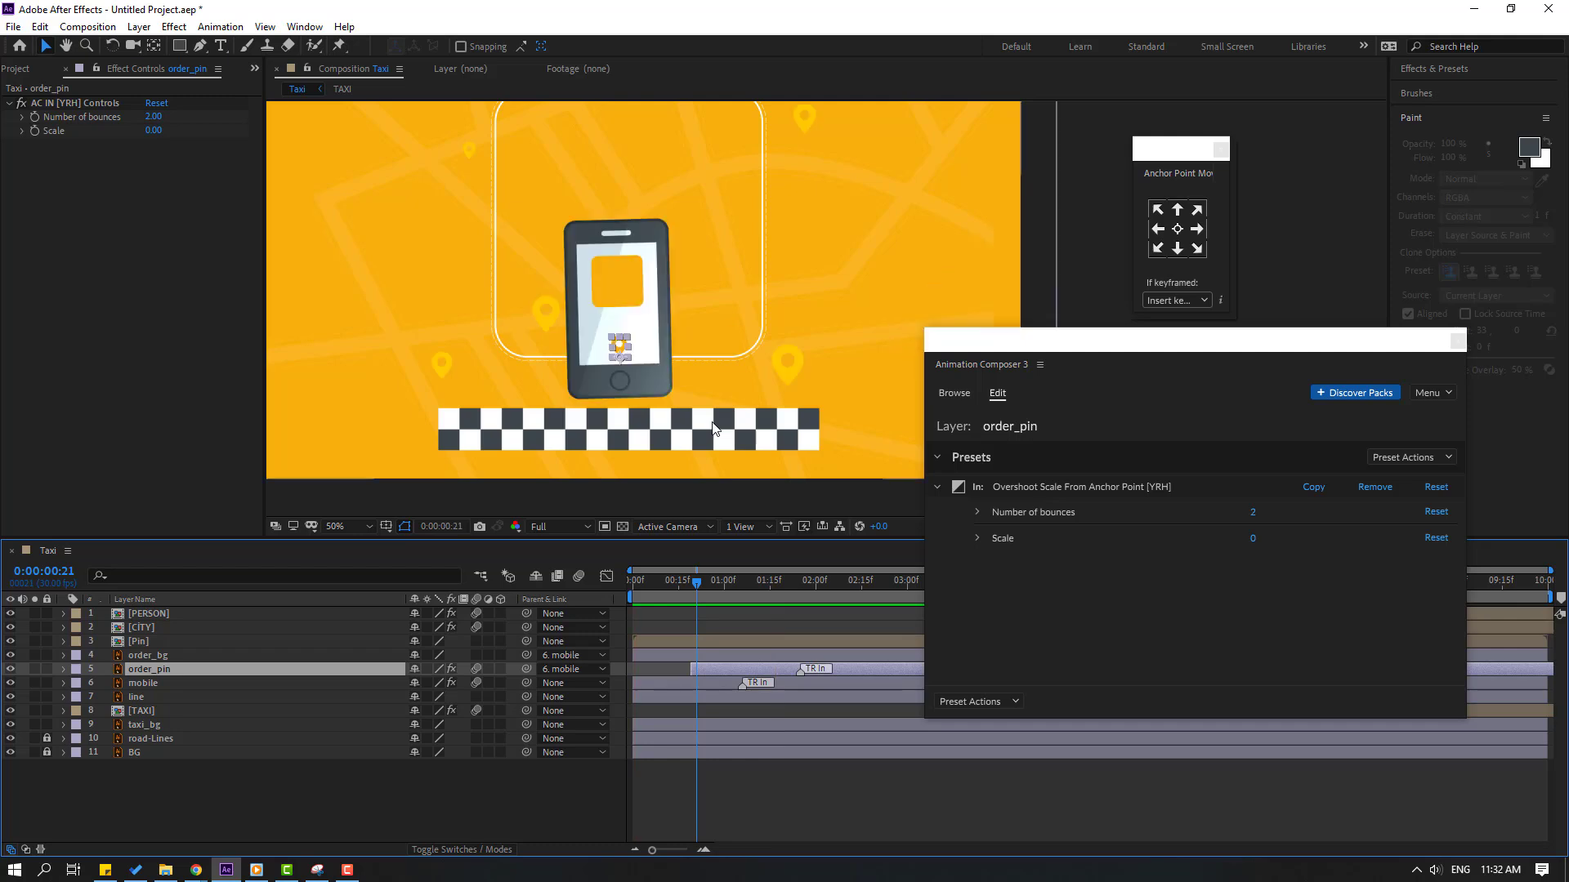
left_click_drag(724, 581, 841, 583)
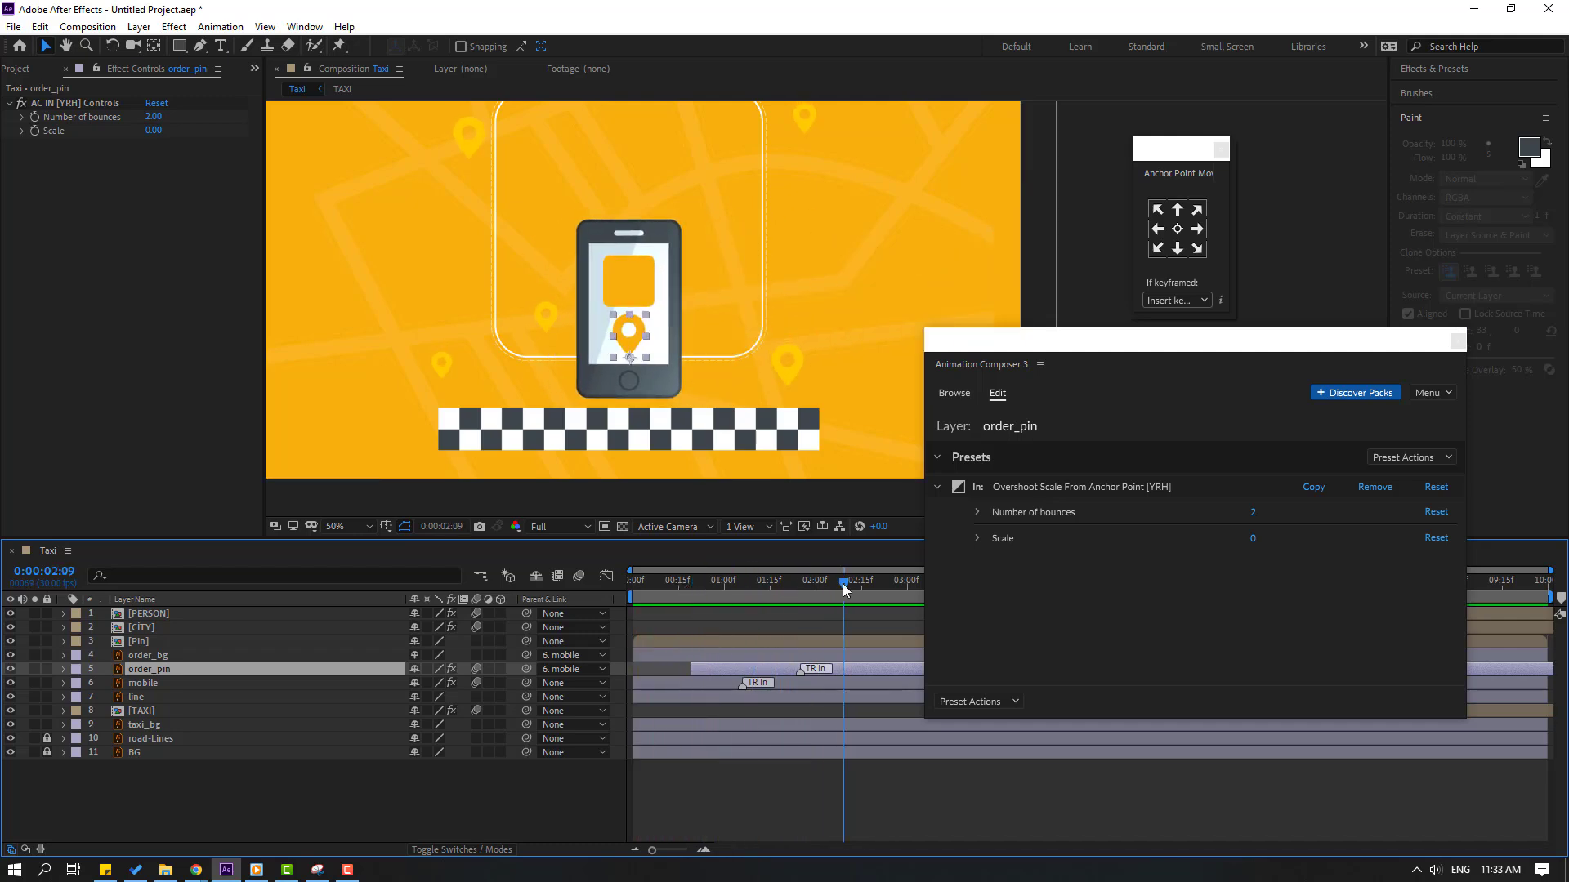
left_click(159, 657)
scroll(654, 335, "up", 2)
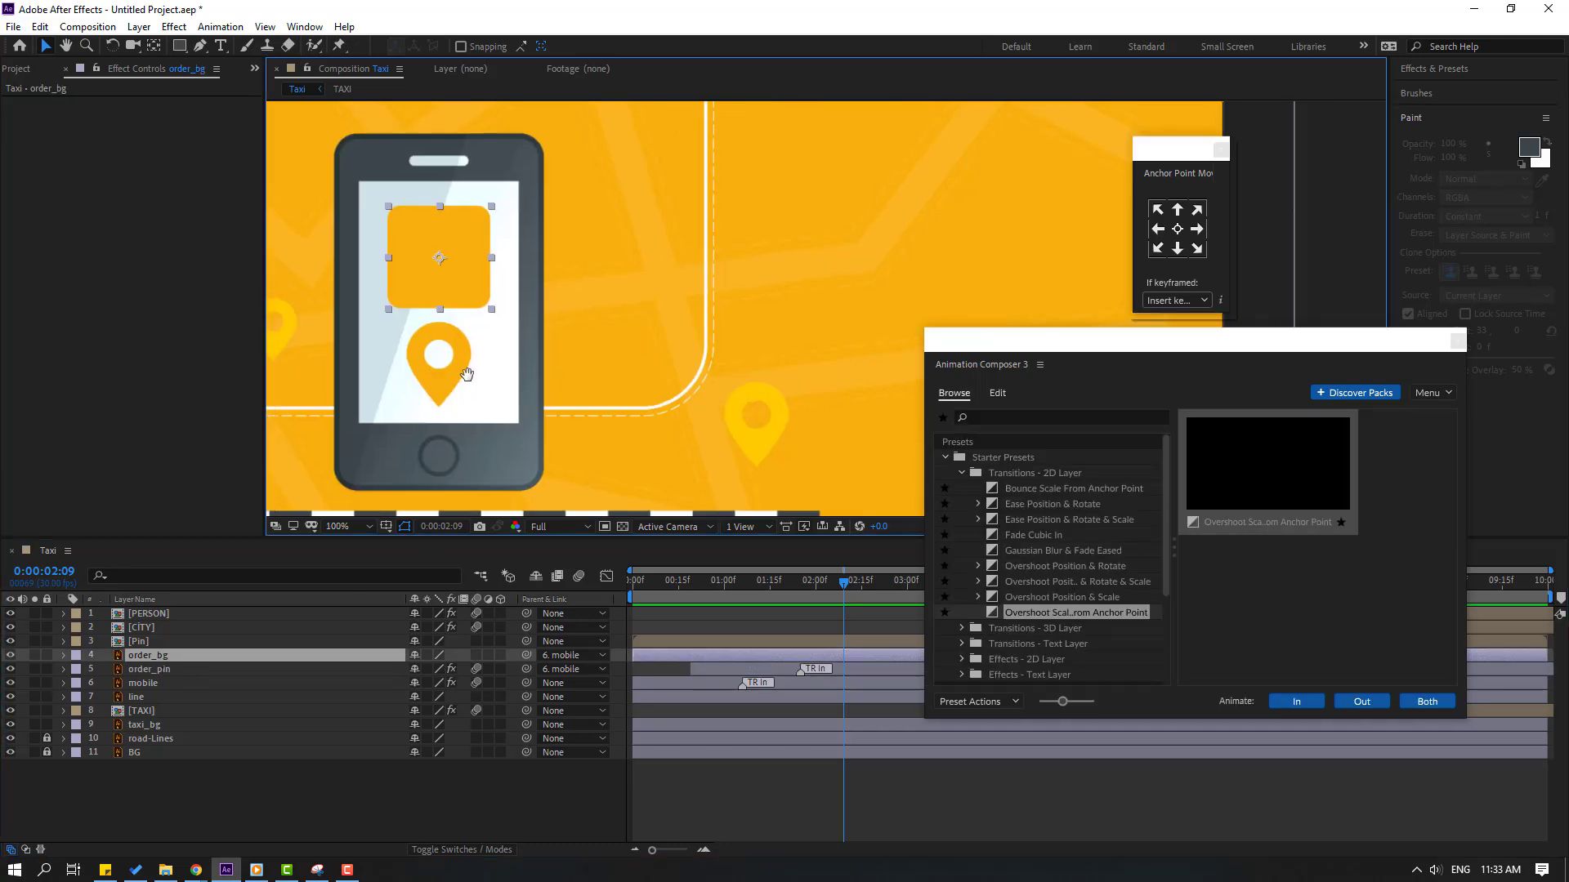
- Keyframe order_bg's Scale height from 0% at 1:05 to 100% at 1:28
key("s")
left_click(413, 670)
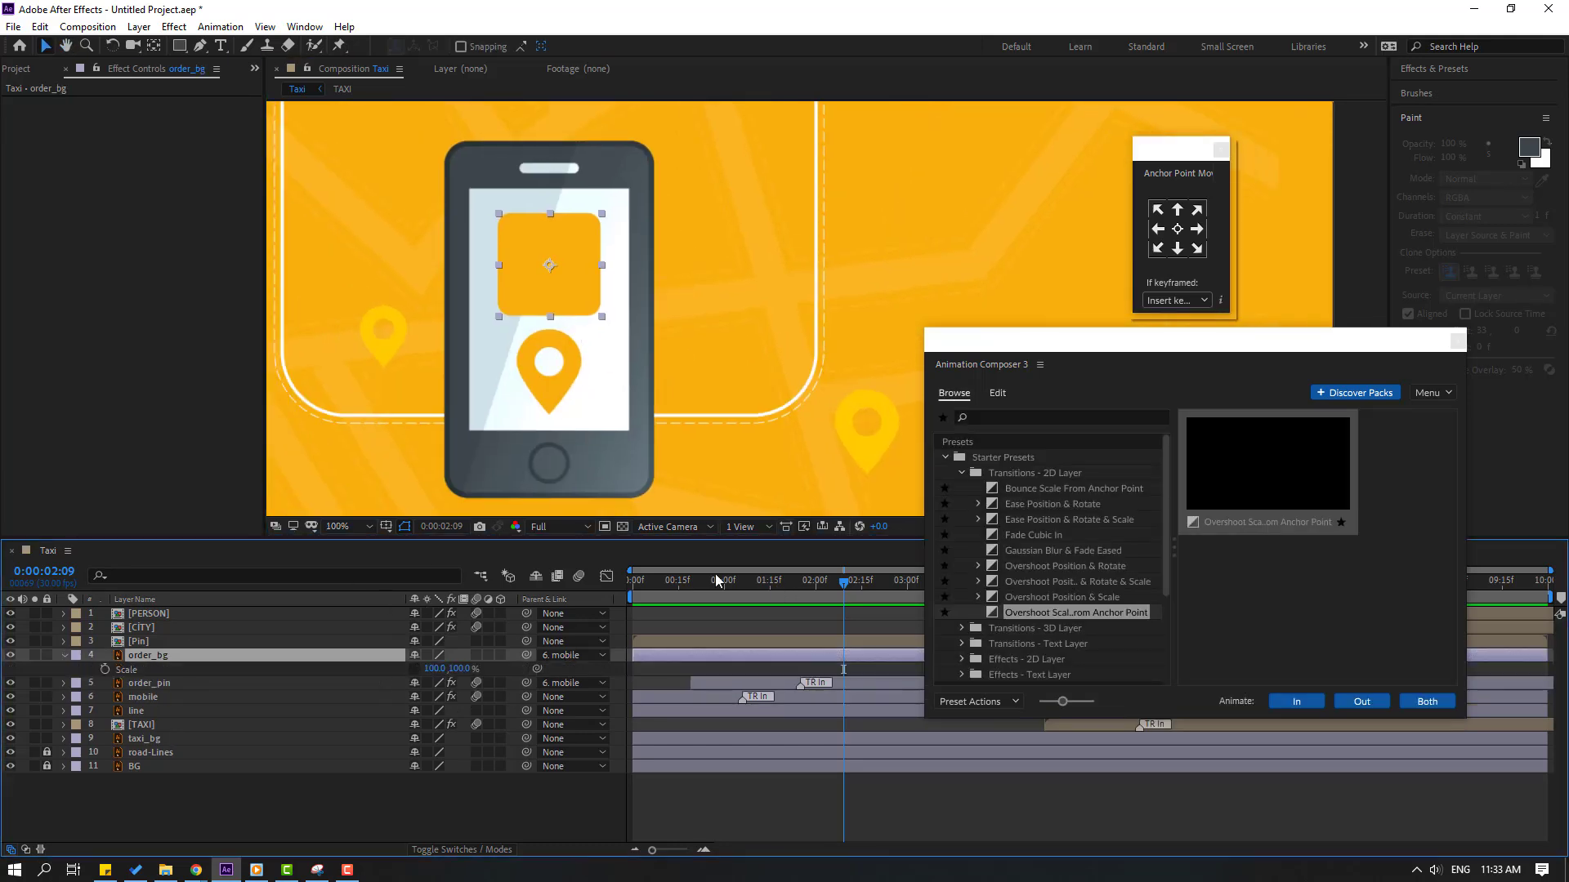
left_click_drag(678, 590, 750, 586)
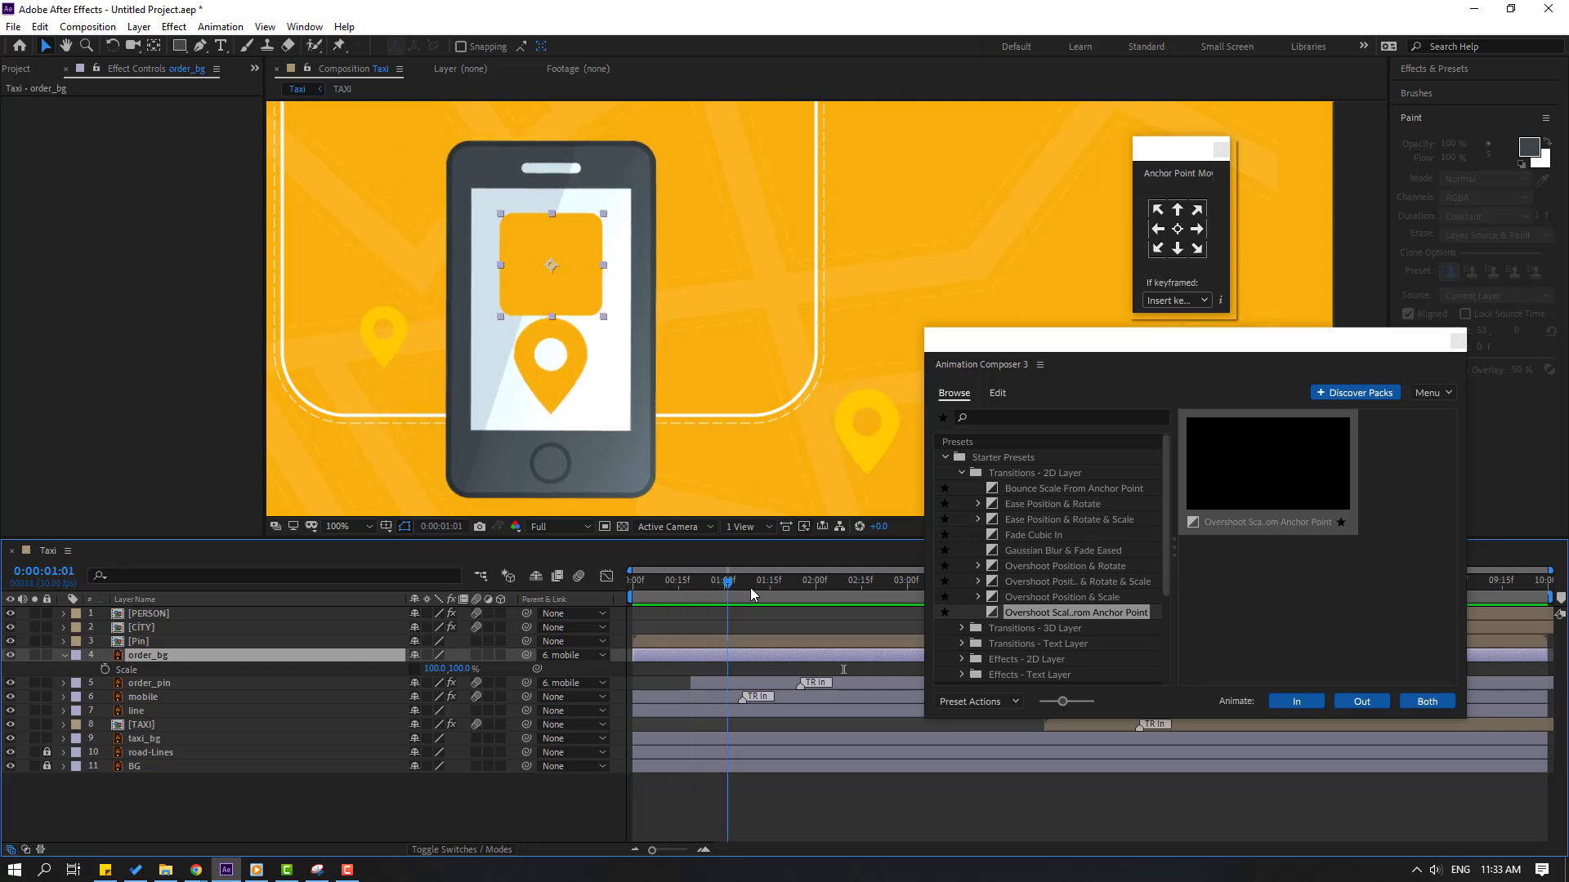
left_click_drag(655, 653, 757, 653)
left_click_drag(722, 585, 740, 580)
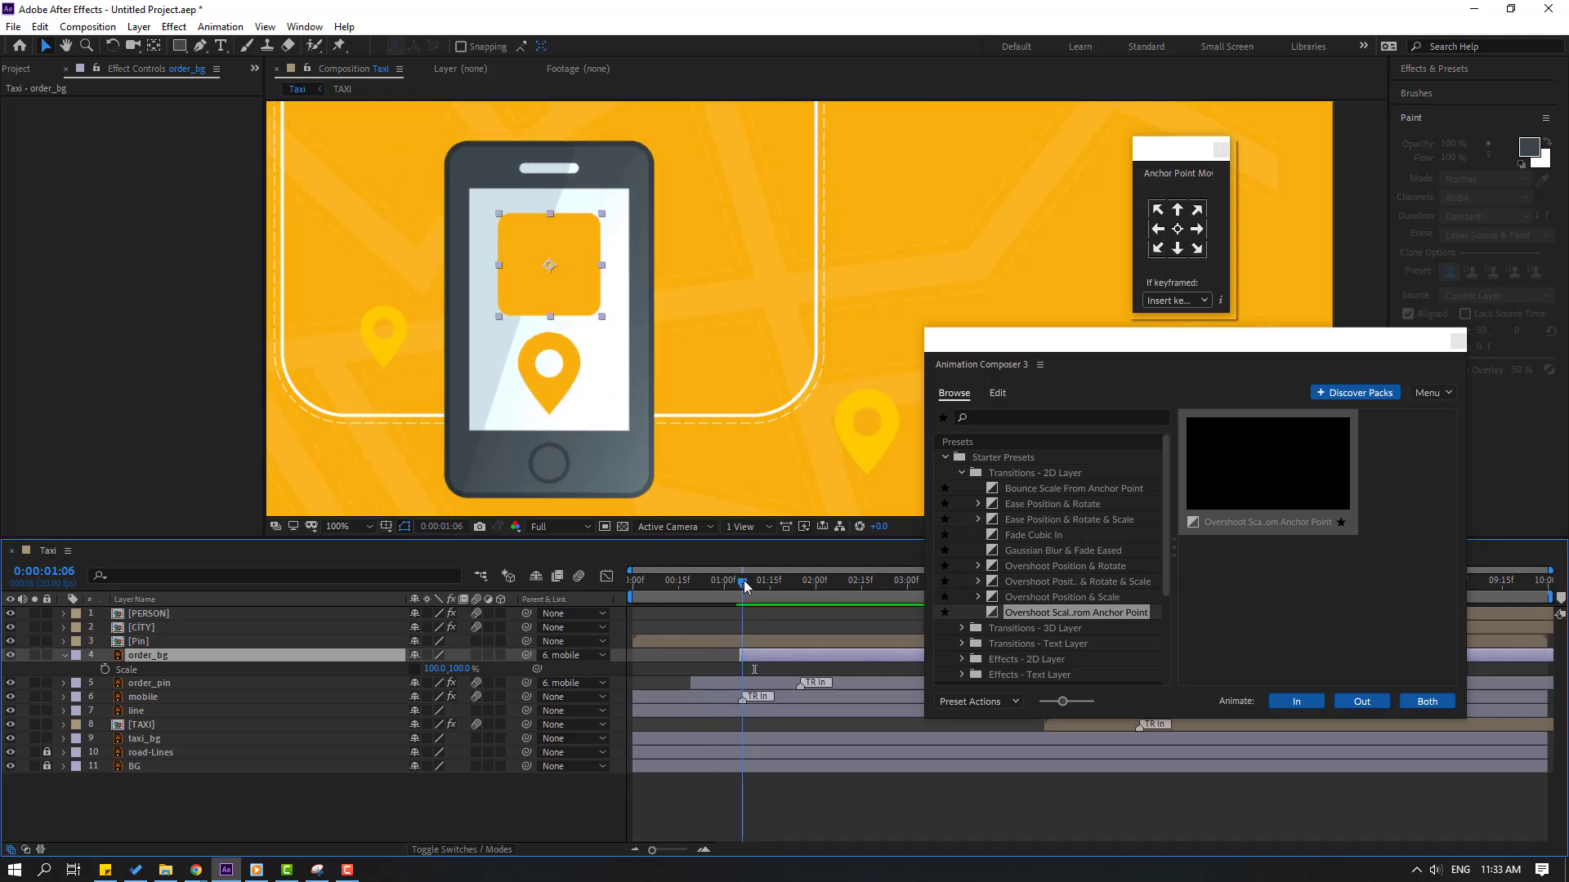
left_click_drag(459, 668, 270, 670)
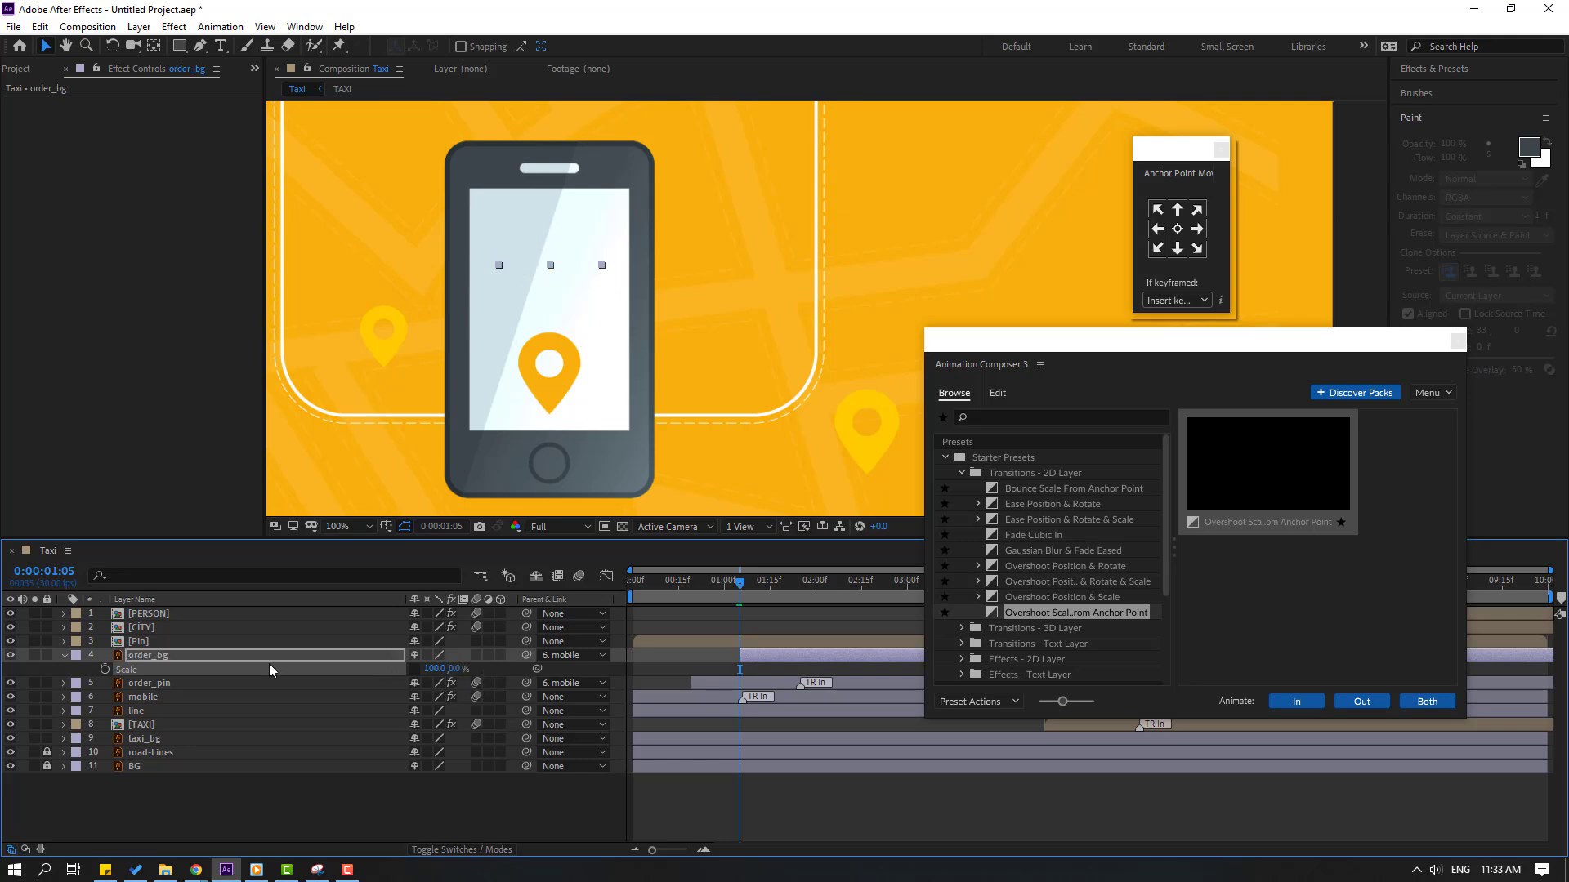
left_click_drag(747, 582, 801, 581)
left_click_drag(454, 669, 543, 670)
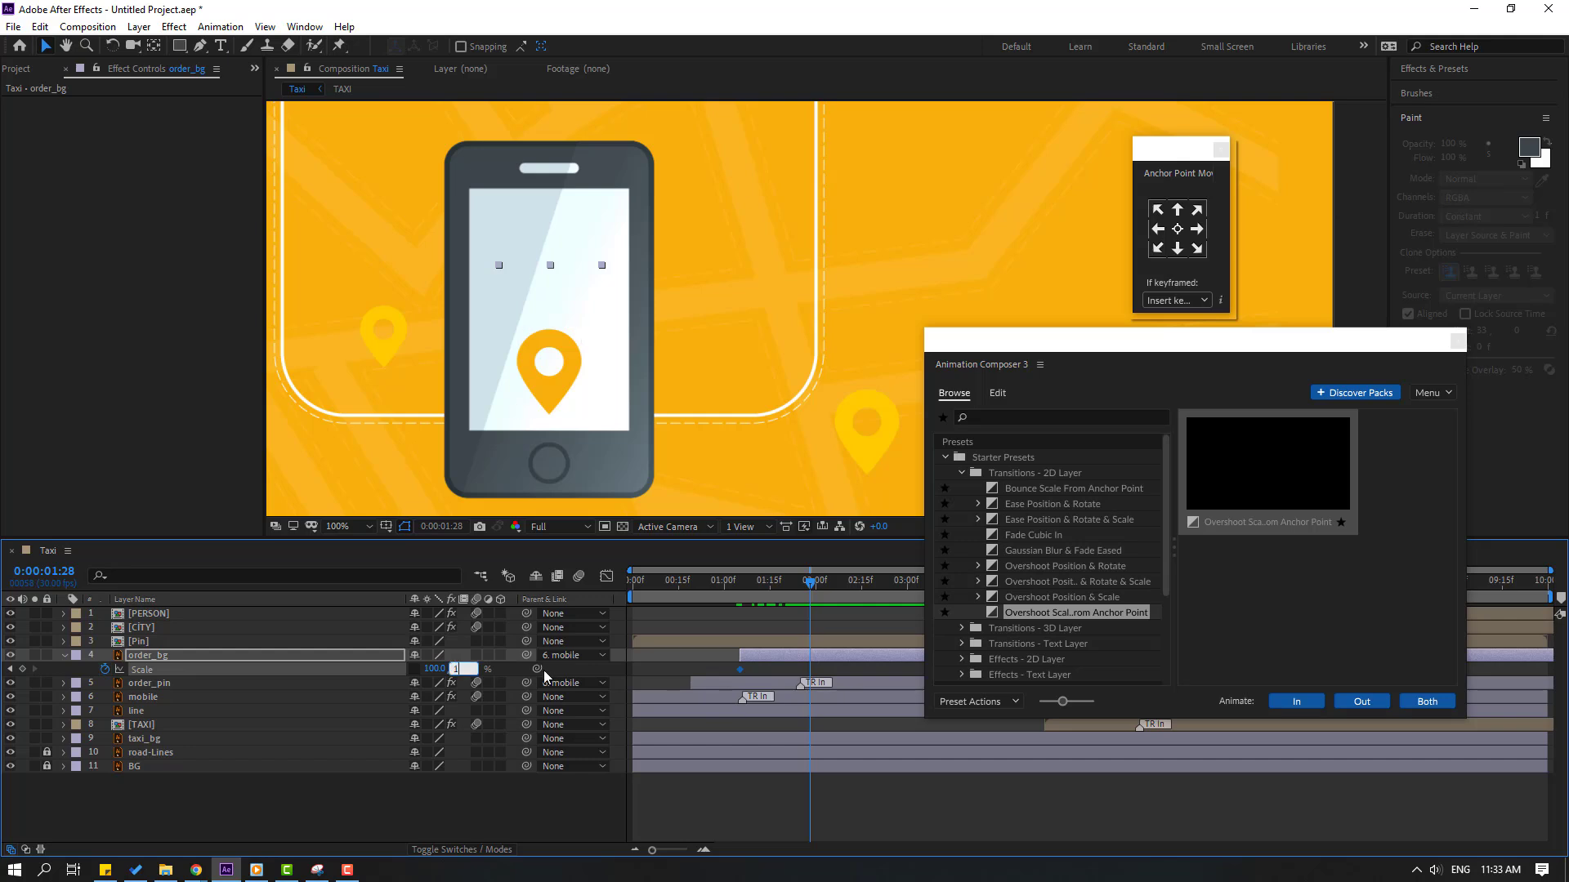
- Easy Ease both scale keyframes and steepen the speed curve to about 85% influence
left_click_drag(825, 667, 741, 671)
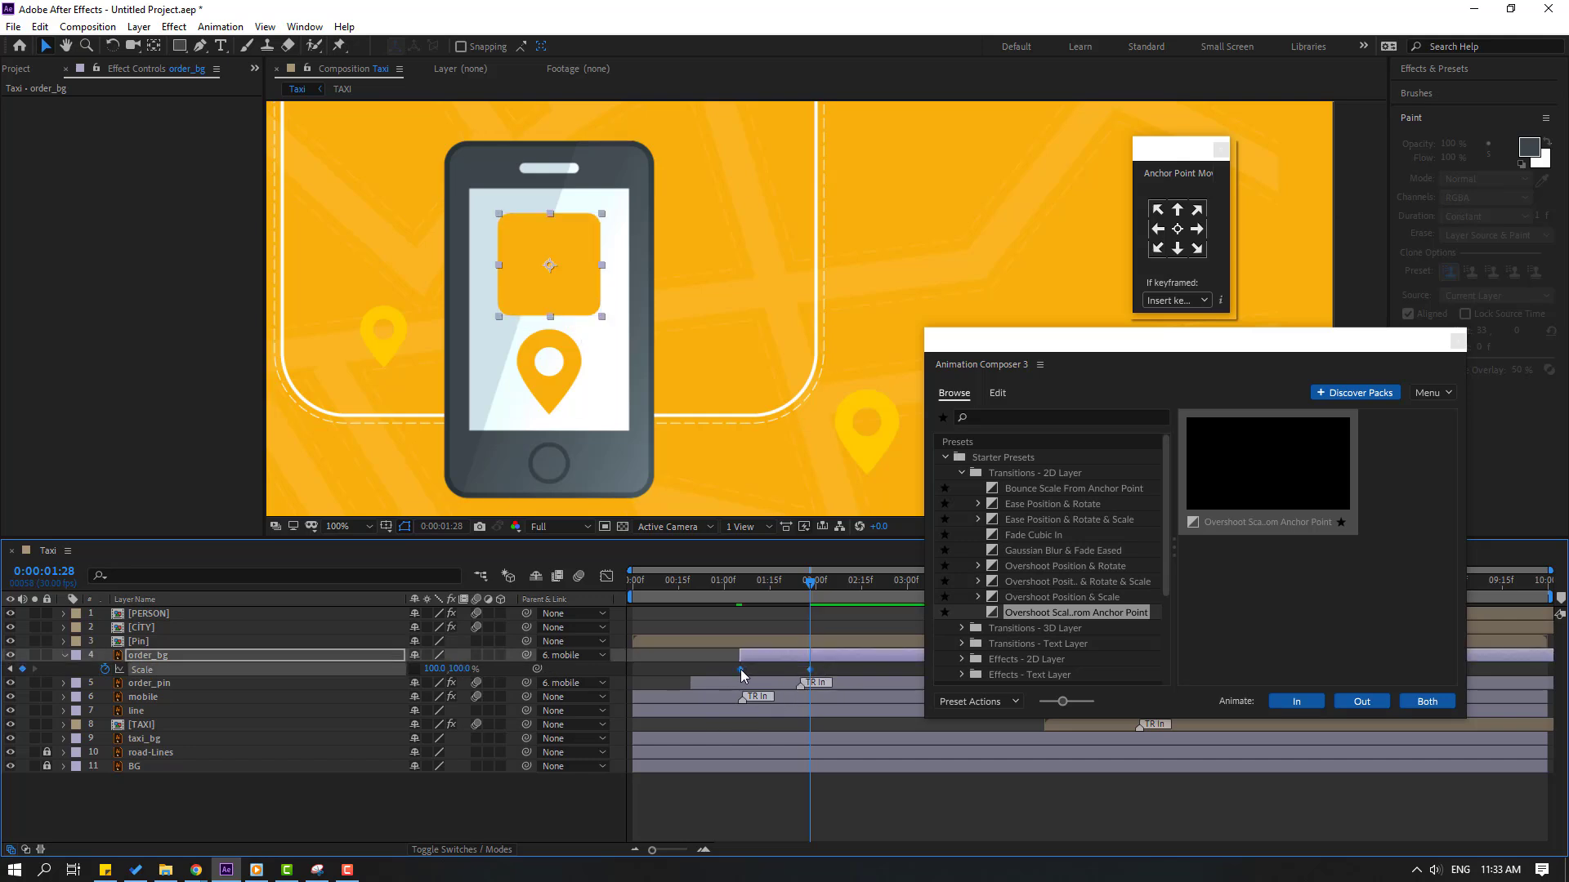
right_click(741, 671)
left_click(1029, 714)
left_click(606, 576)
left_click(748, 804)
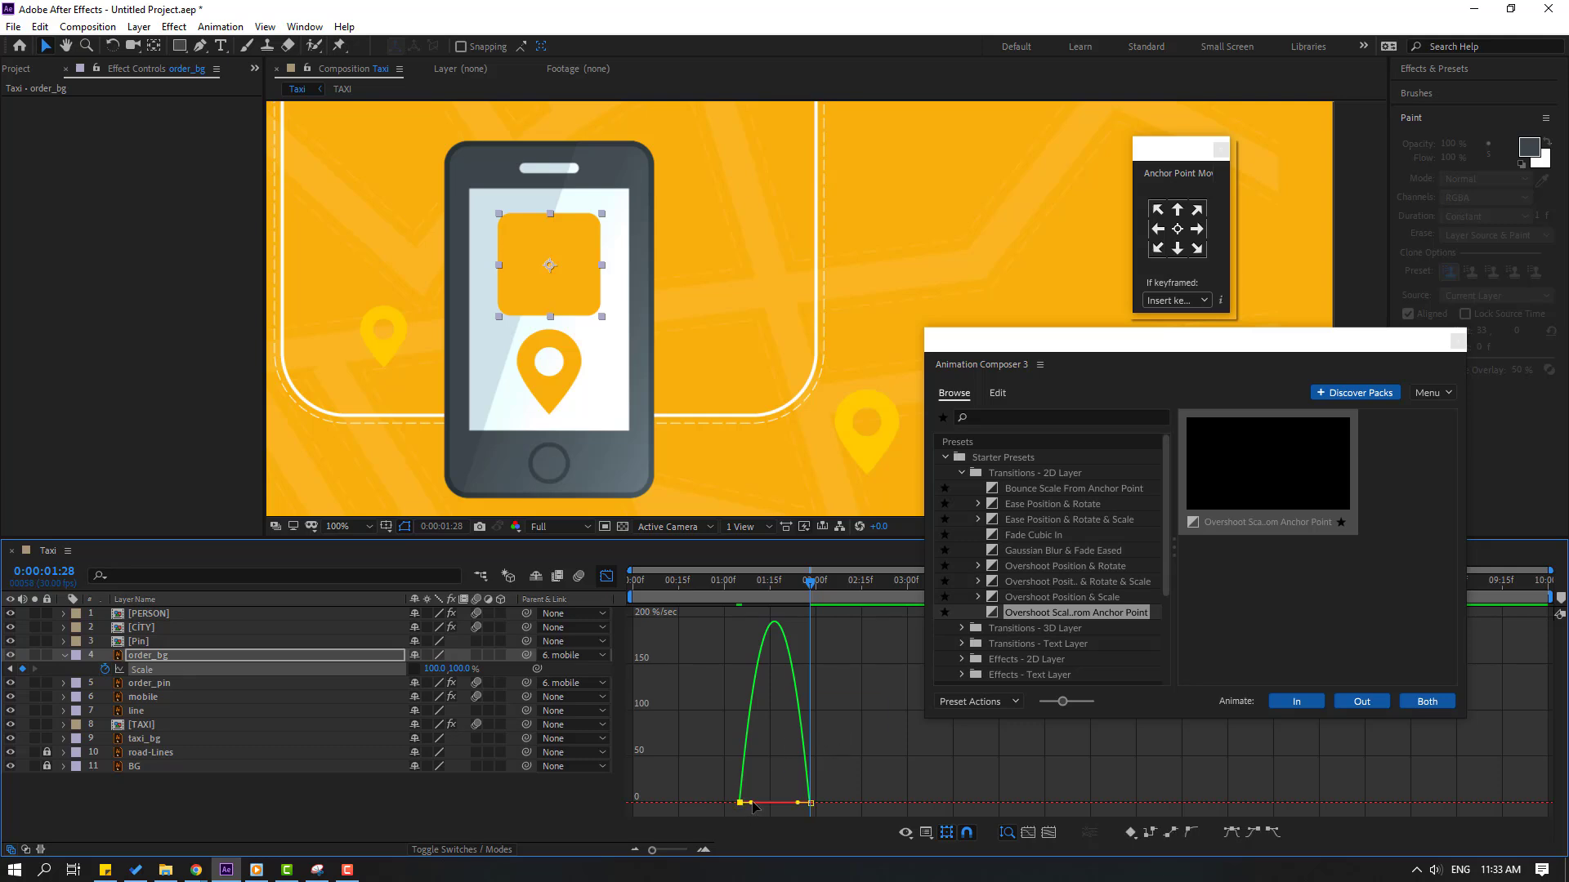
left_click_drag(750, 803, 783, 806)
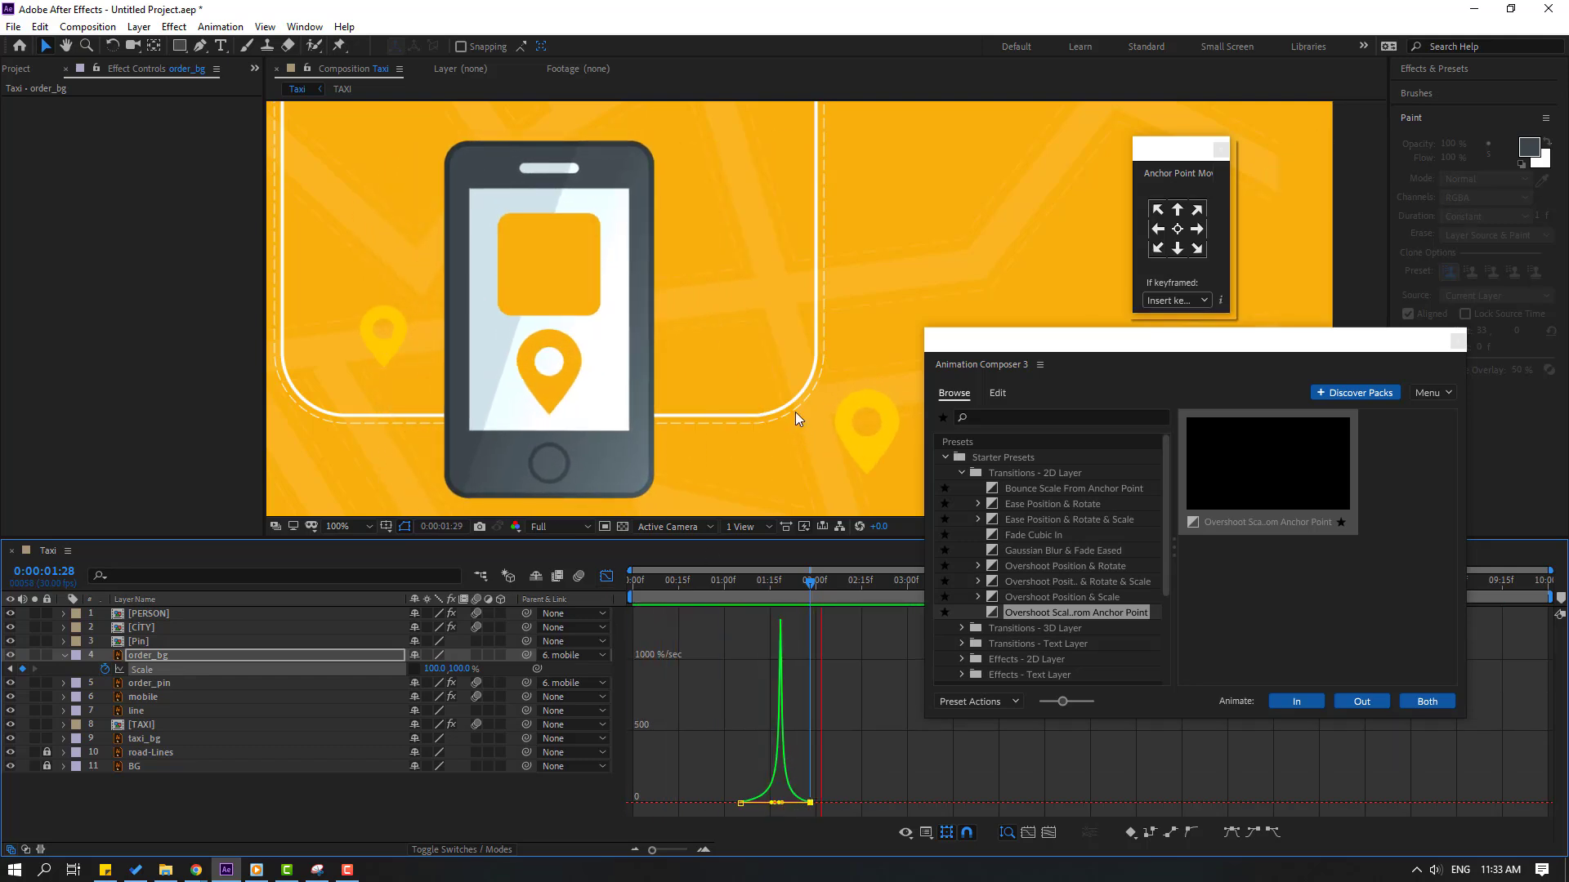
scroll(820, 385, "down", 4)
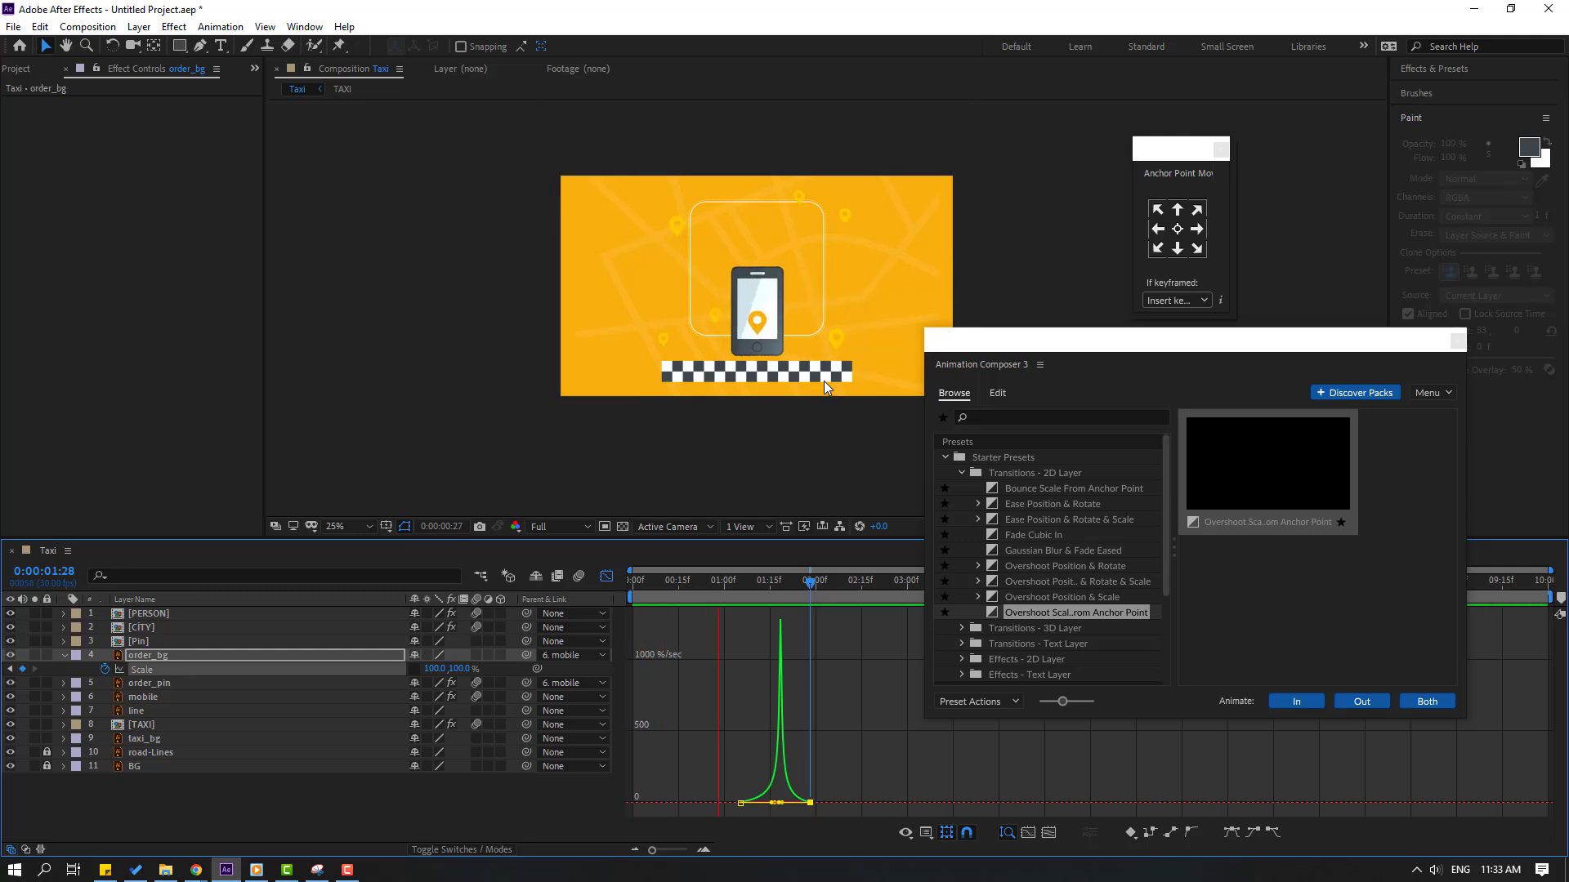
scroll(821, 381, "up", 2)
key("space")
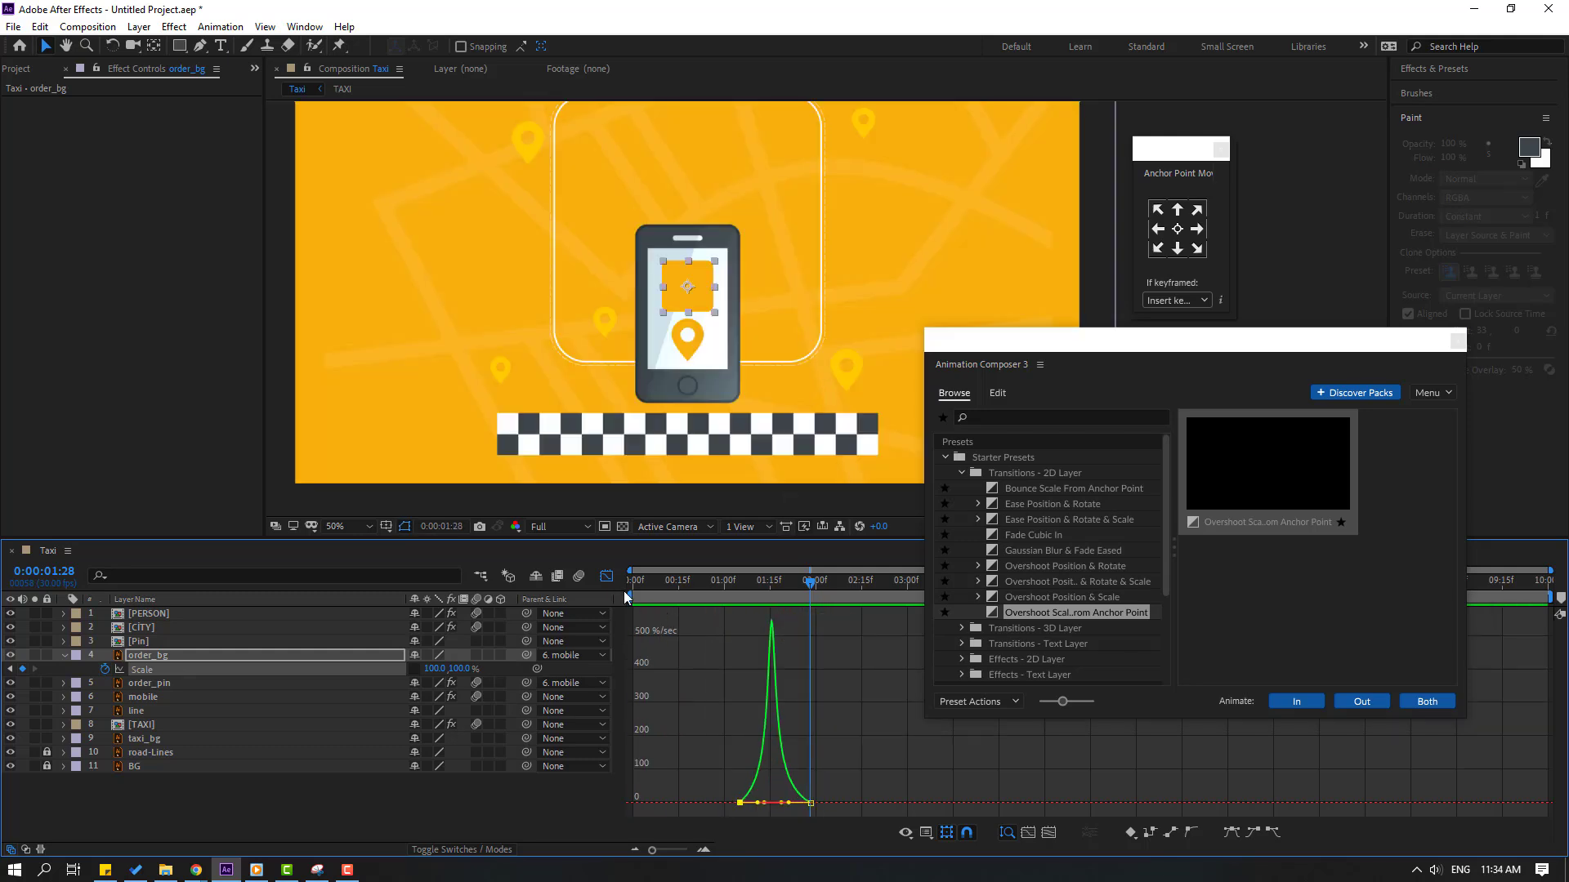
left_click(607, 577)
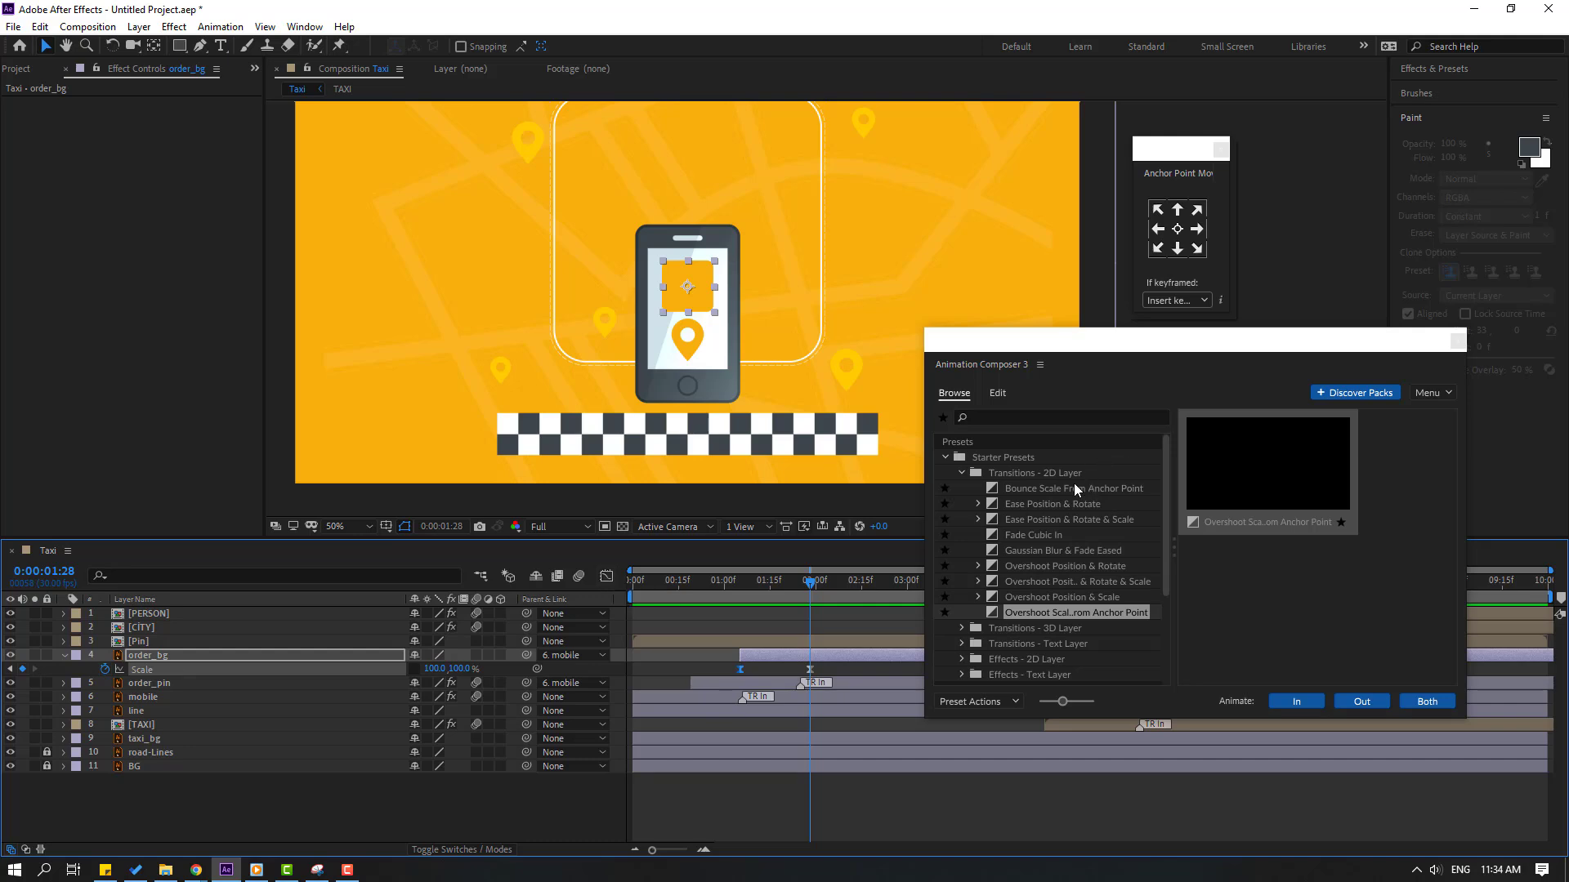
left_click(1458, 340)
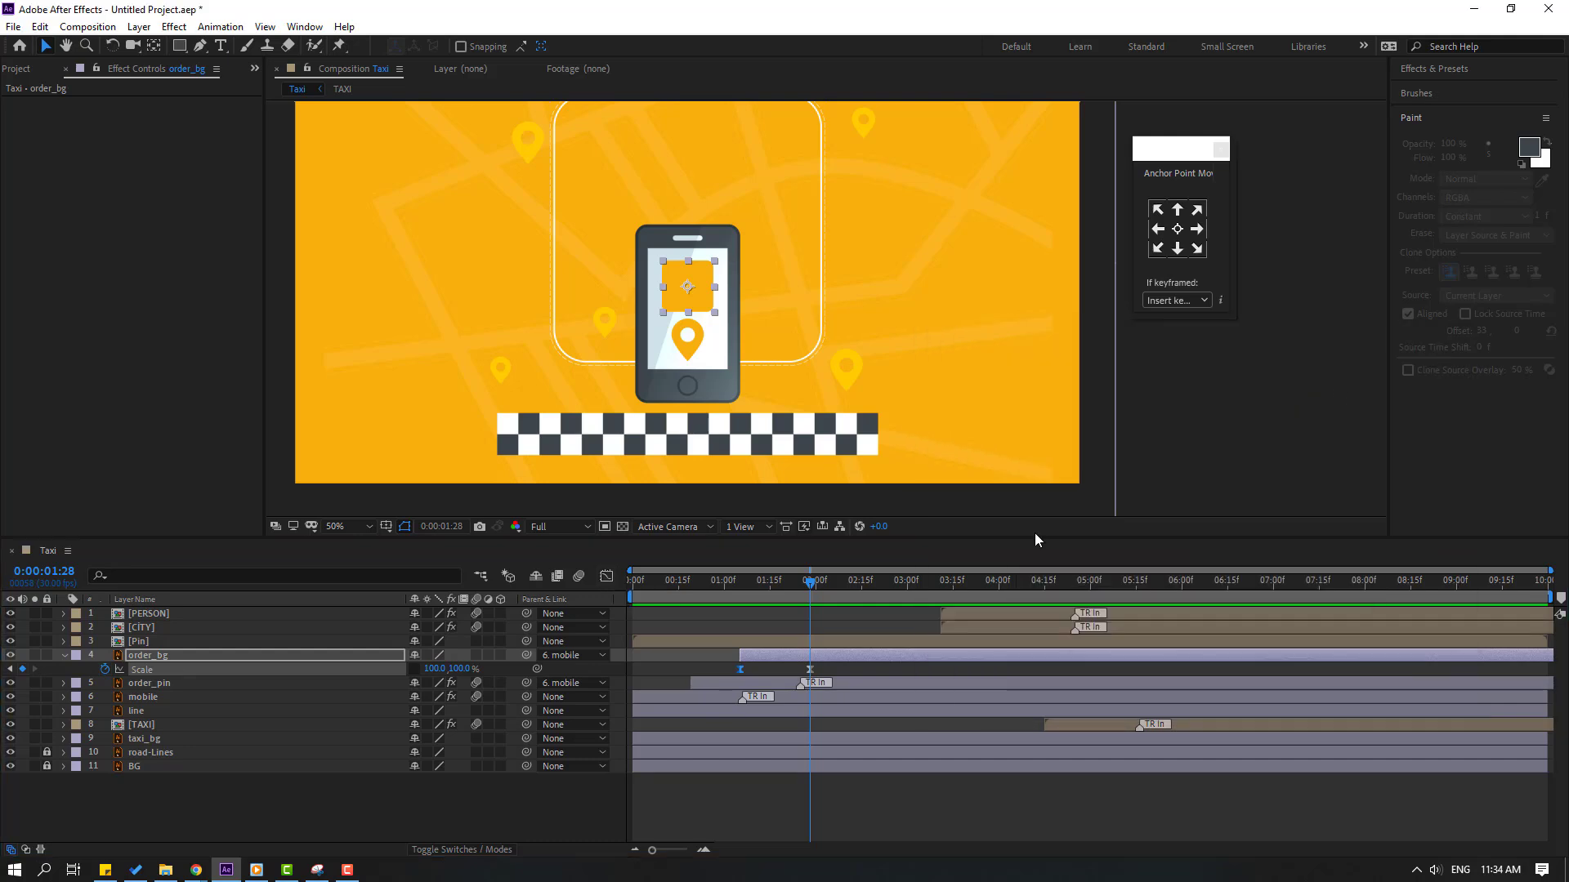
- Draw a rounded rectangle around the phone with a much thinner outline
left_click(161, 823)
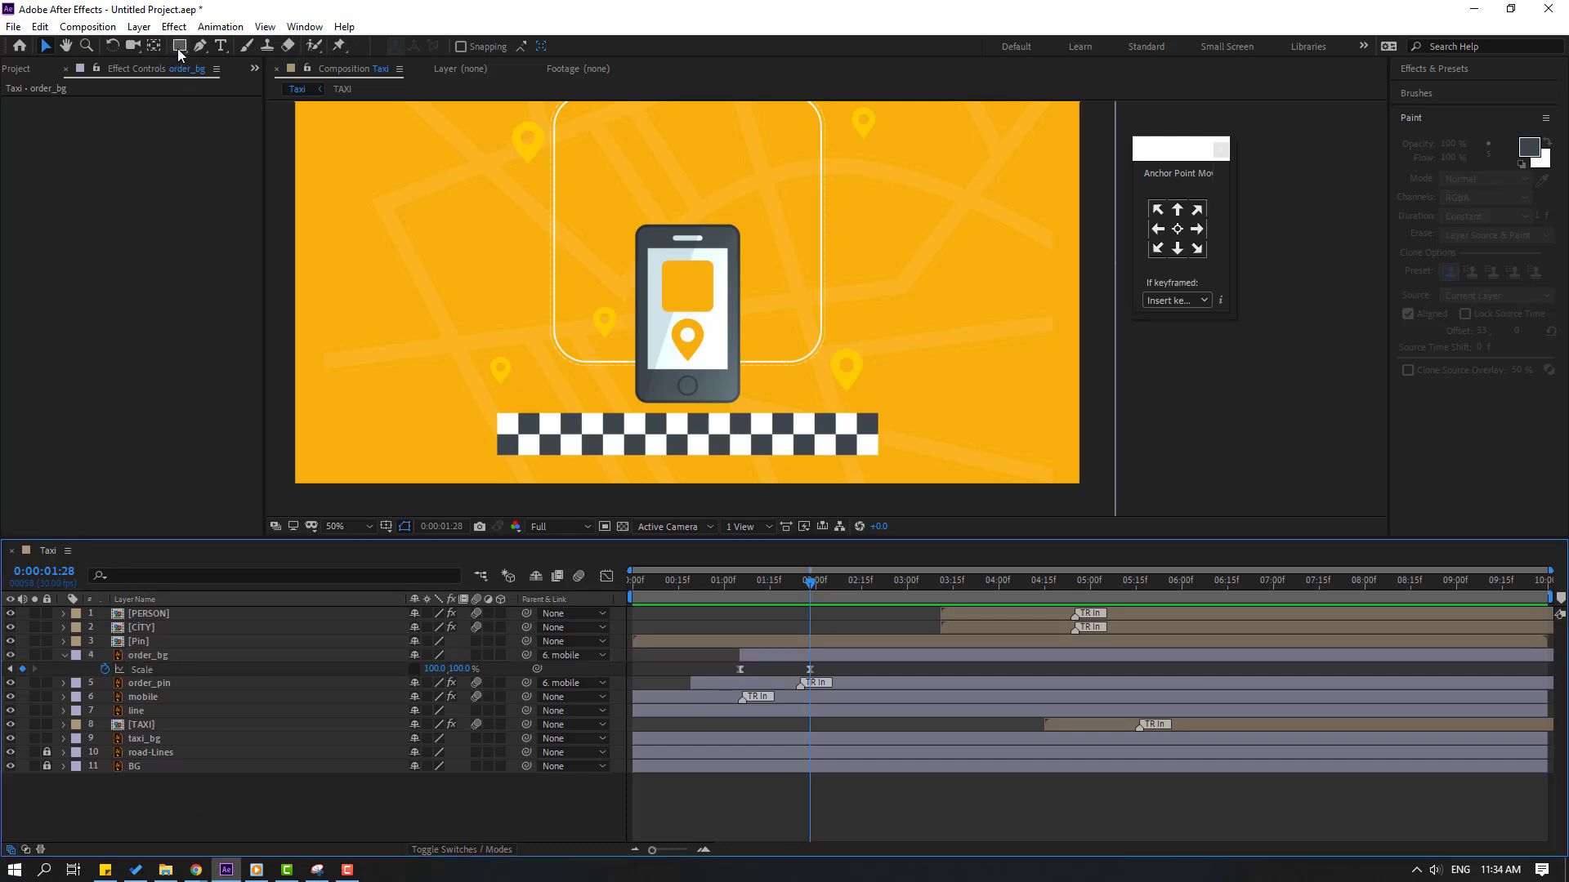
left_click(180, 47)
left_click(180, 47)
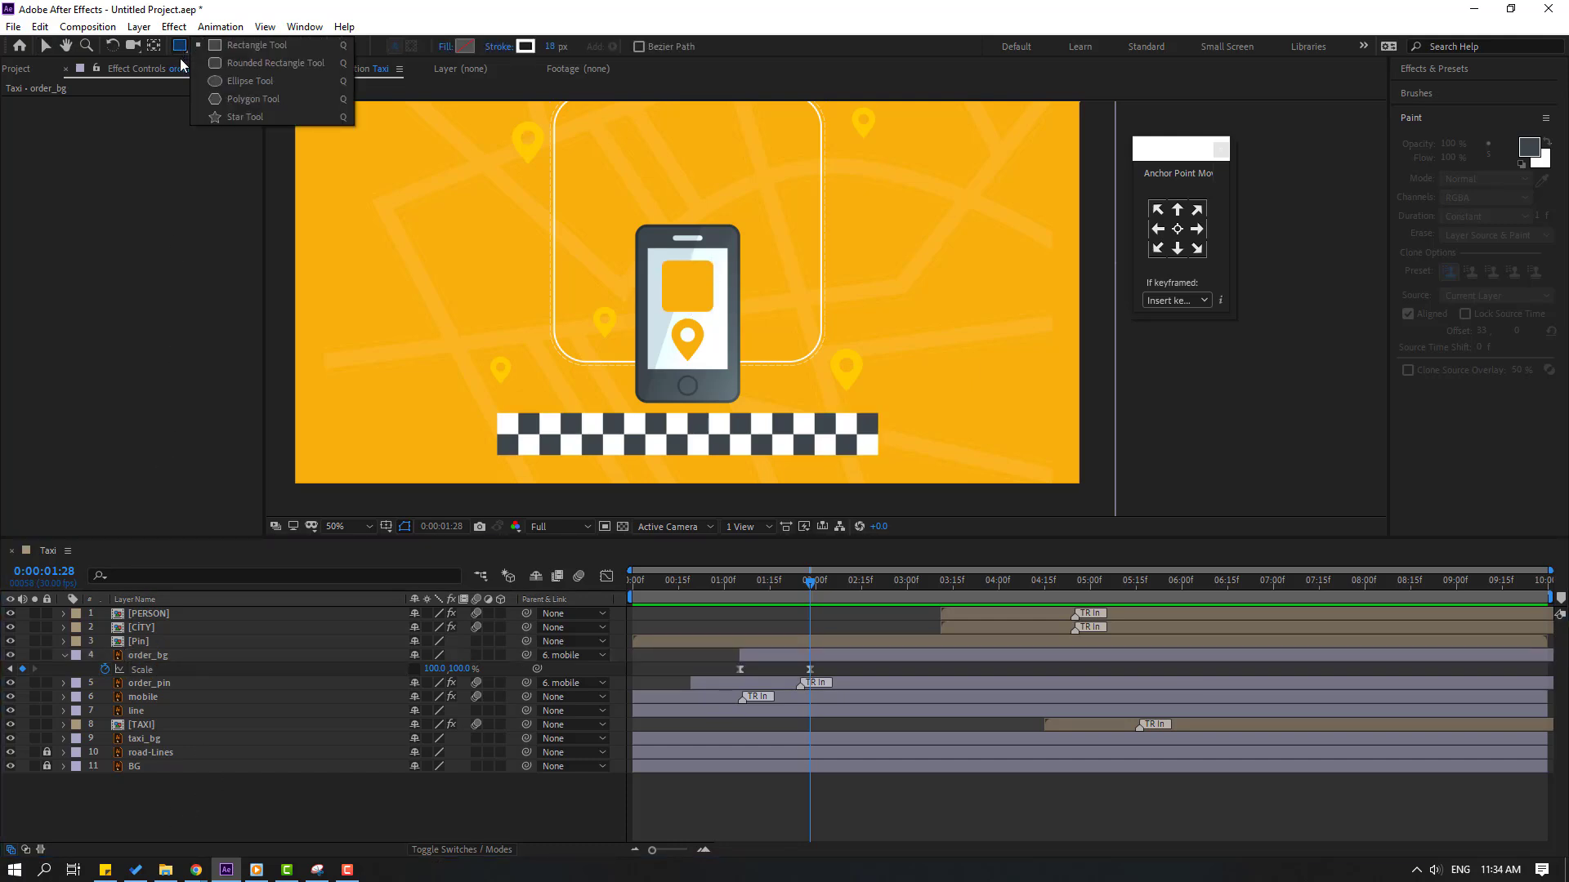
left_click(247, 64)
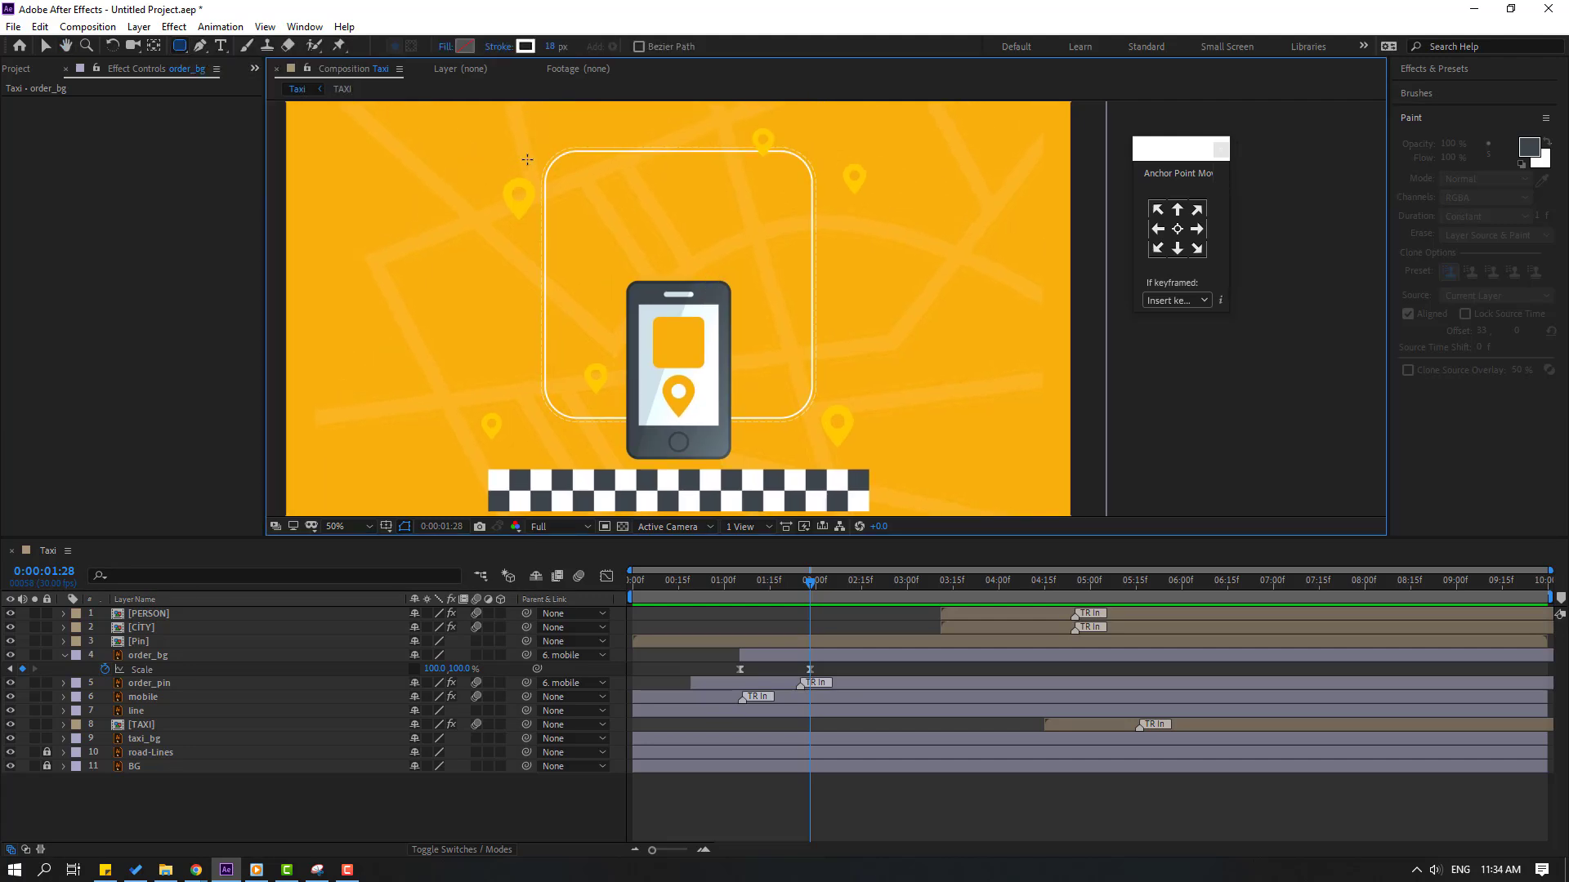
left_click_drag(536, 146, 825, 424)
key("v")
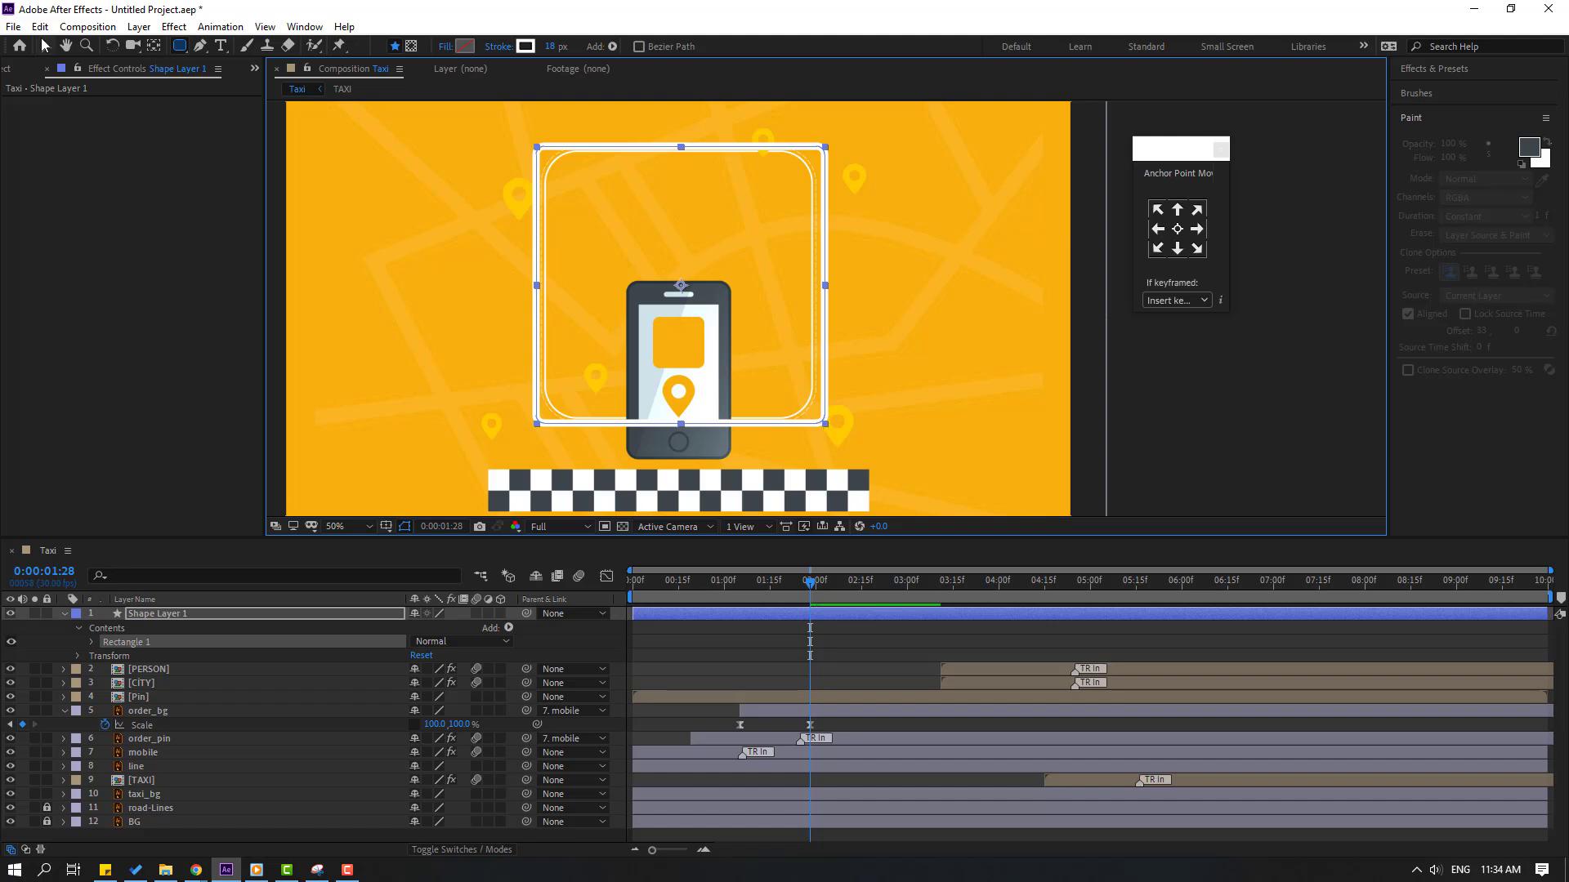
left_click_drag(685, 49, 670, 46)
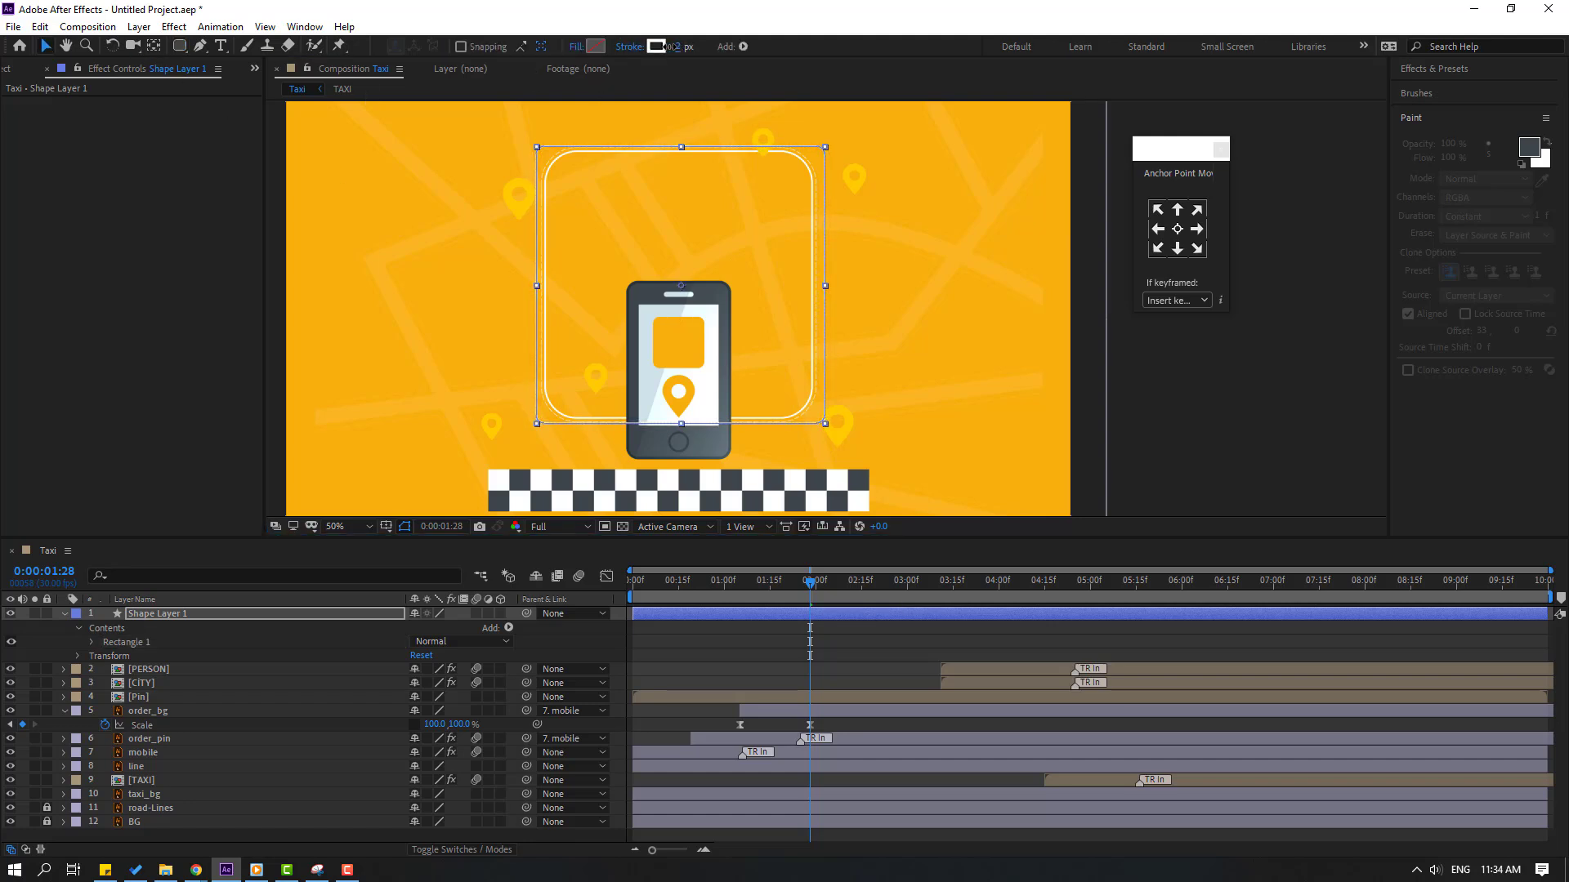
- Set the Rectangle Path Roundness to 80 and Size to 665×648
left_click(91, 642)
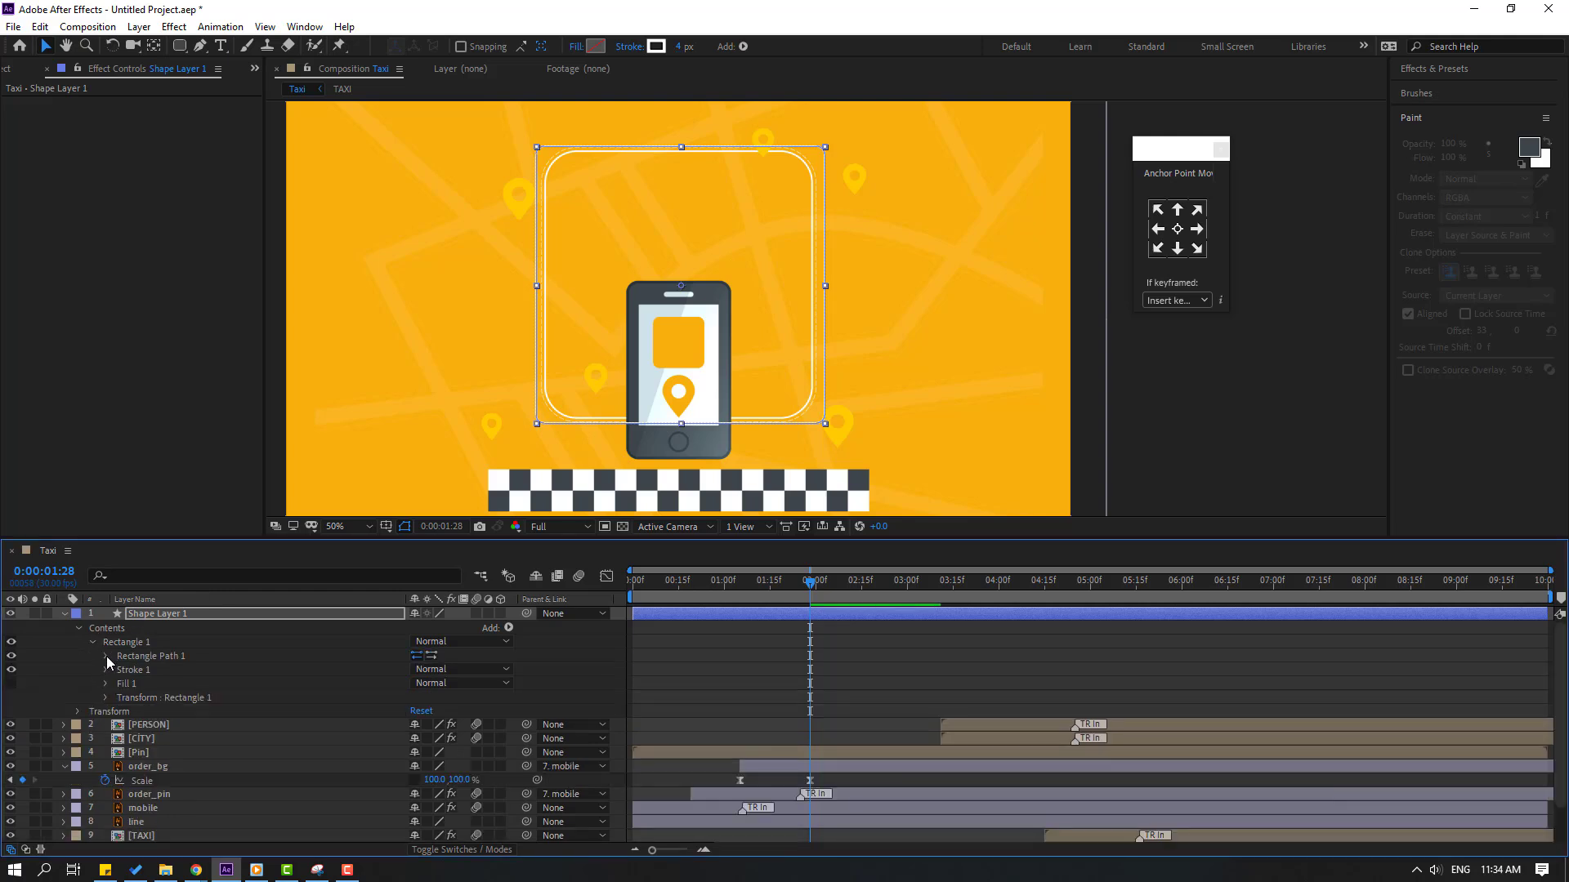
left_click(106, 657)
scroll(662, 407, "up", 1)
left_click_drag(584, 442, 705, 214)
key("v")
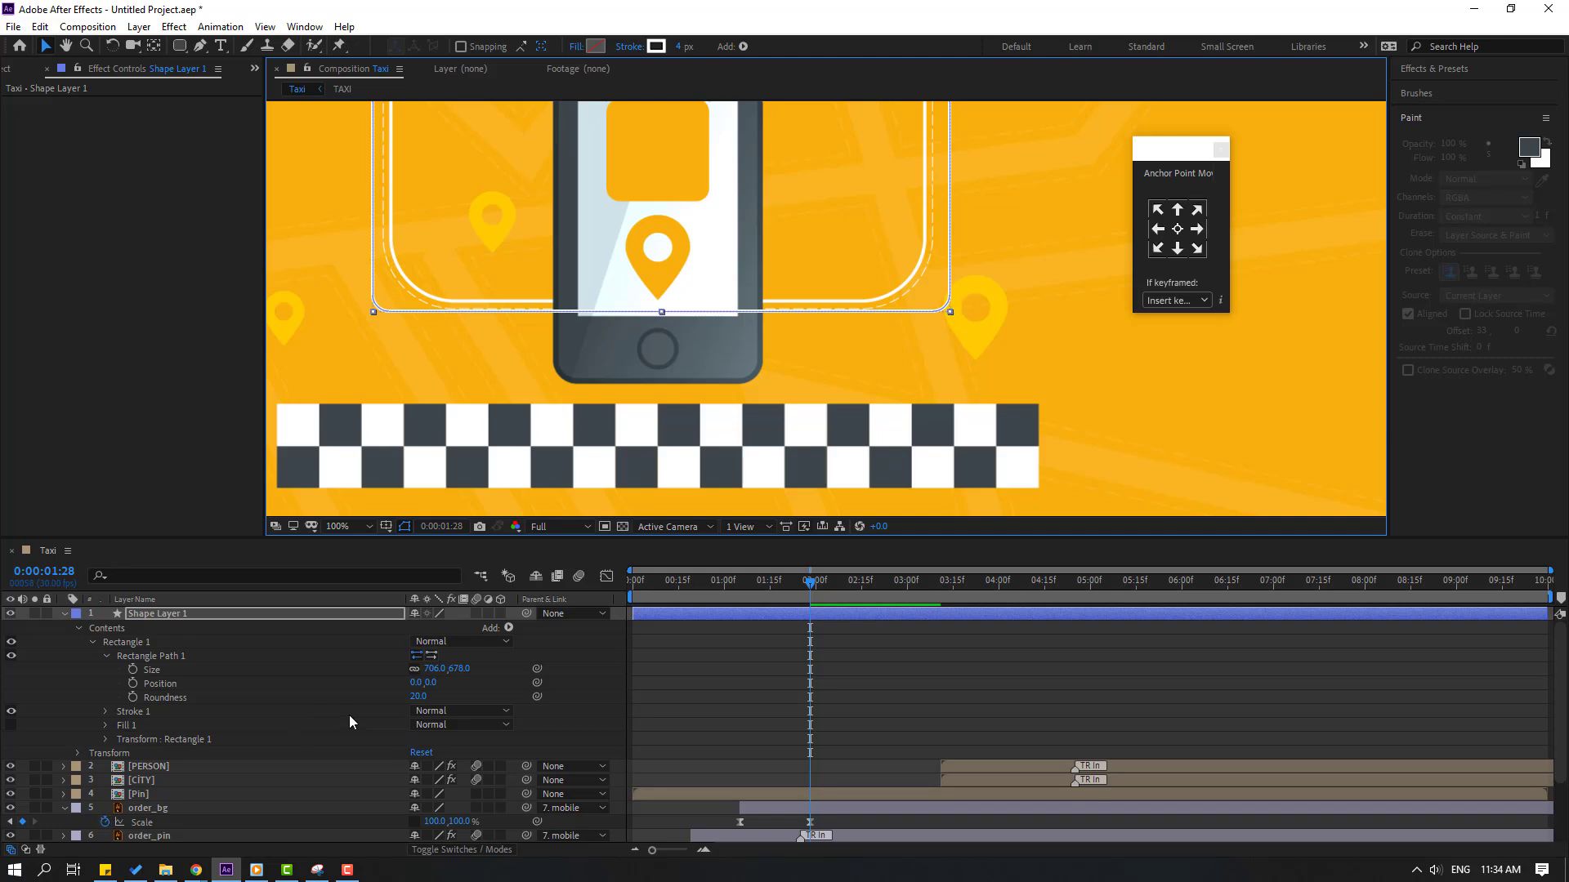
left_click(172, 699)
left_click_drag(418, 697, 456, 688)
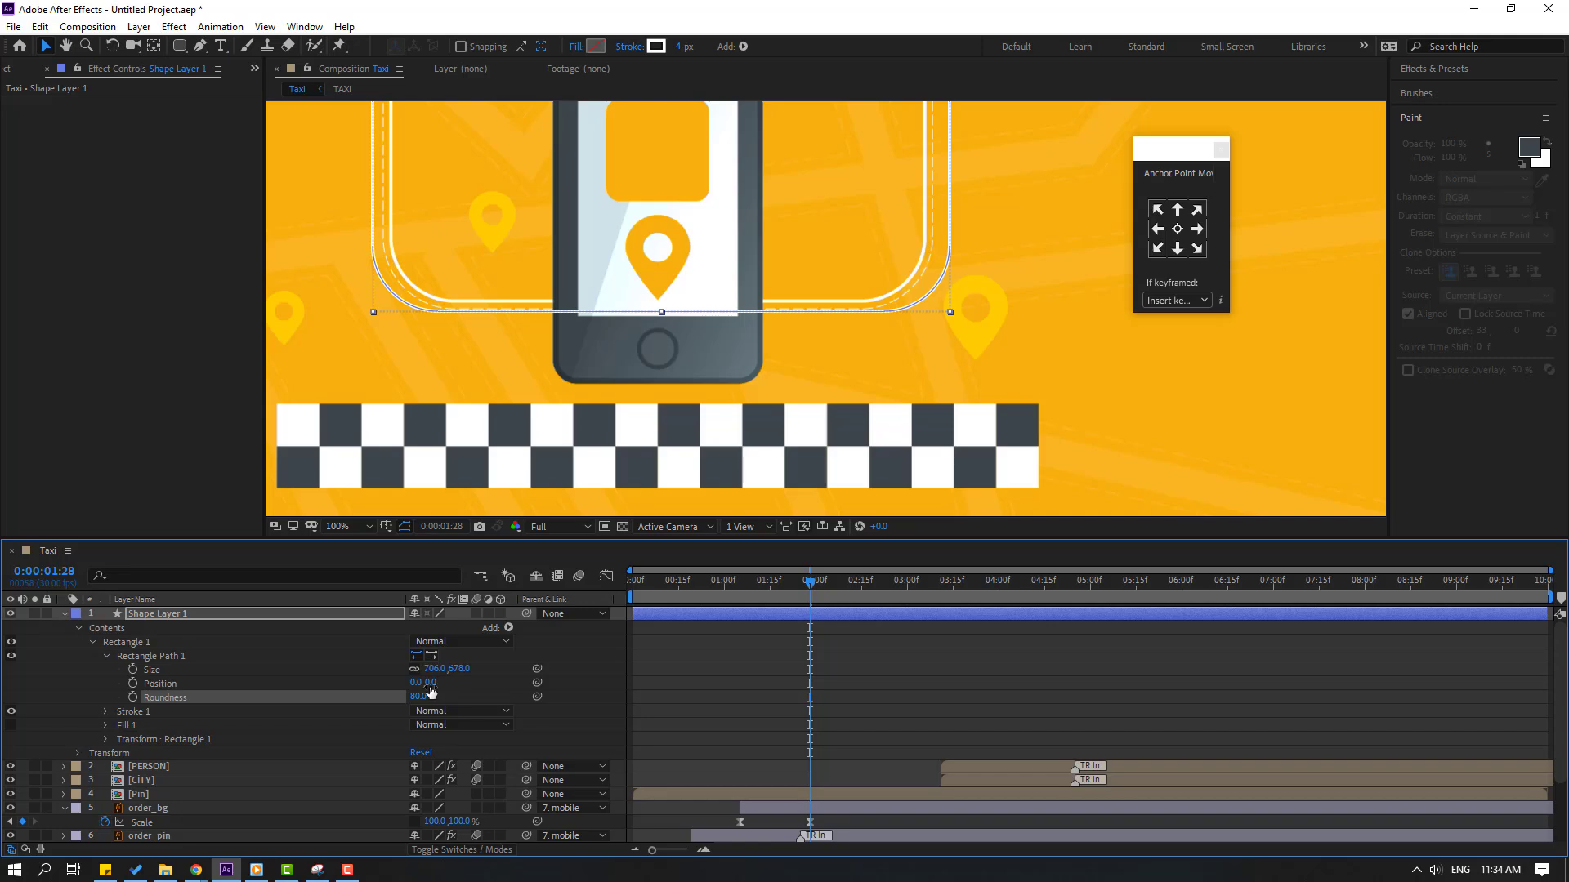
scroll(714, 320, "down", 1)
left_click_drag(693, 275, 595, 403)
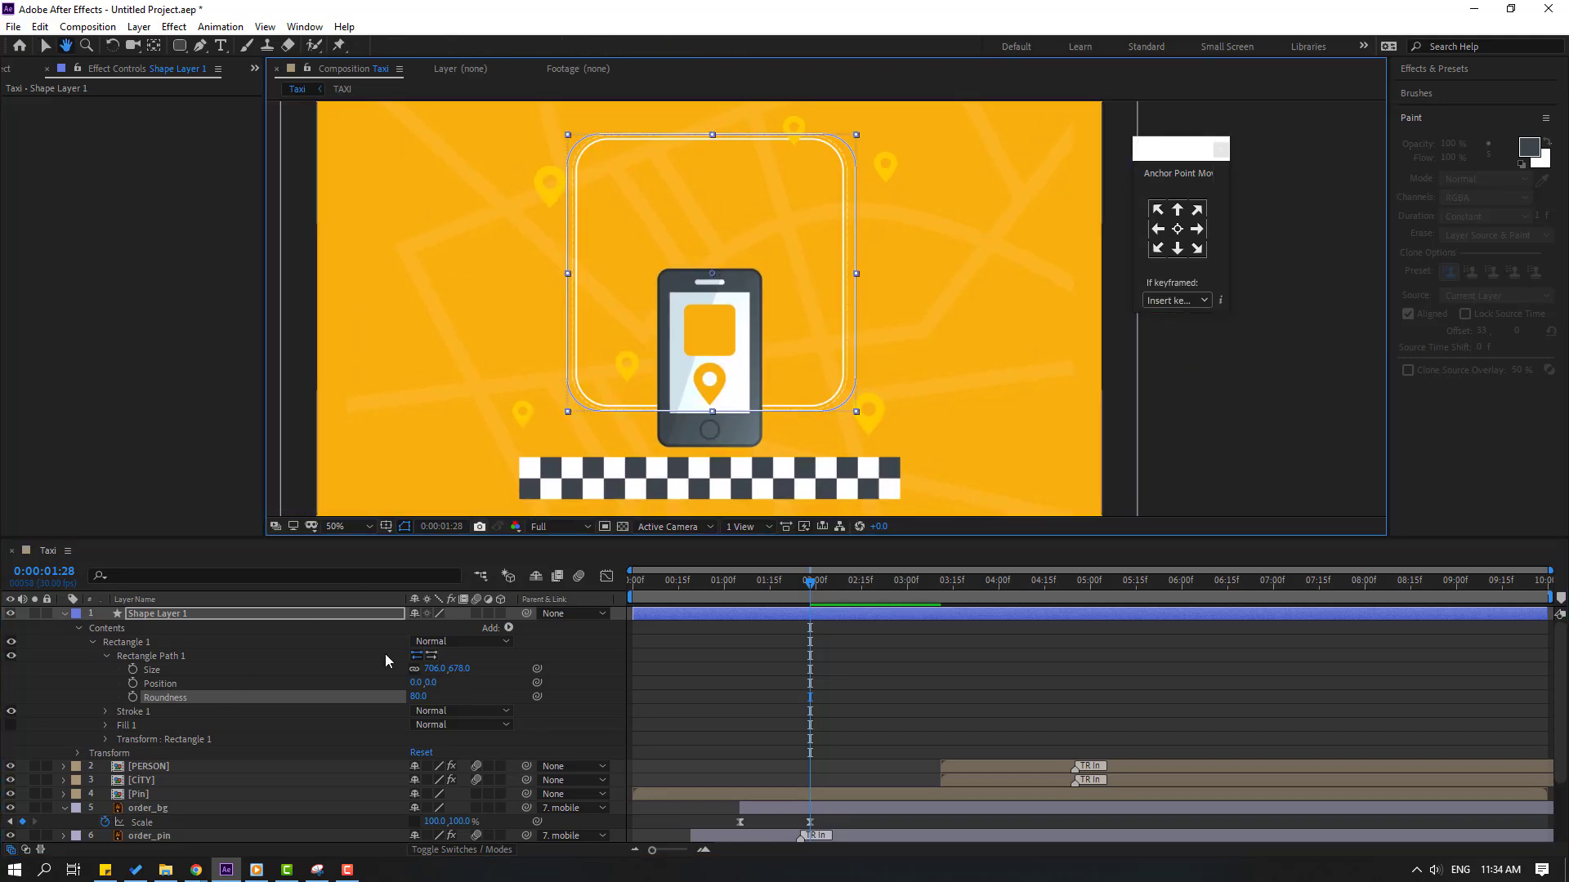
mouse_move(434, 668)
left_mouse_down()
mouse_move(402, 670)
mouse_move(456, 669)
mouse_move(442, 671)
left_mouse_up()
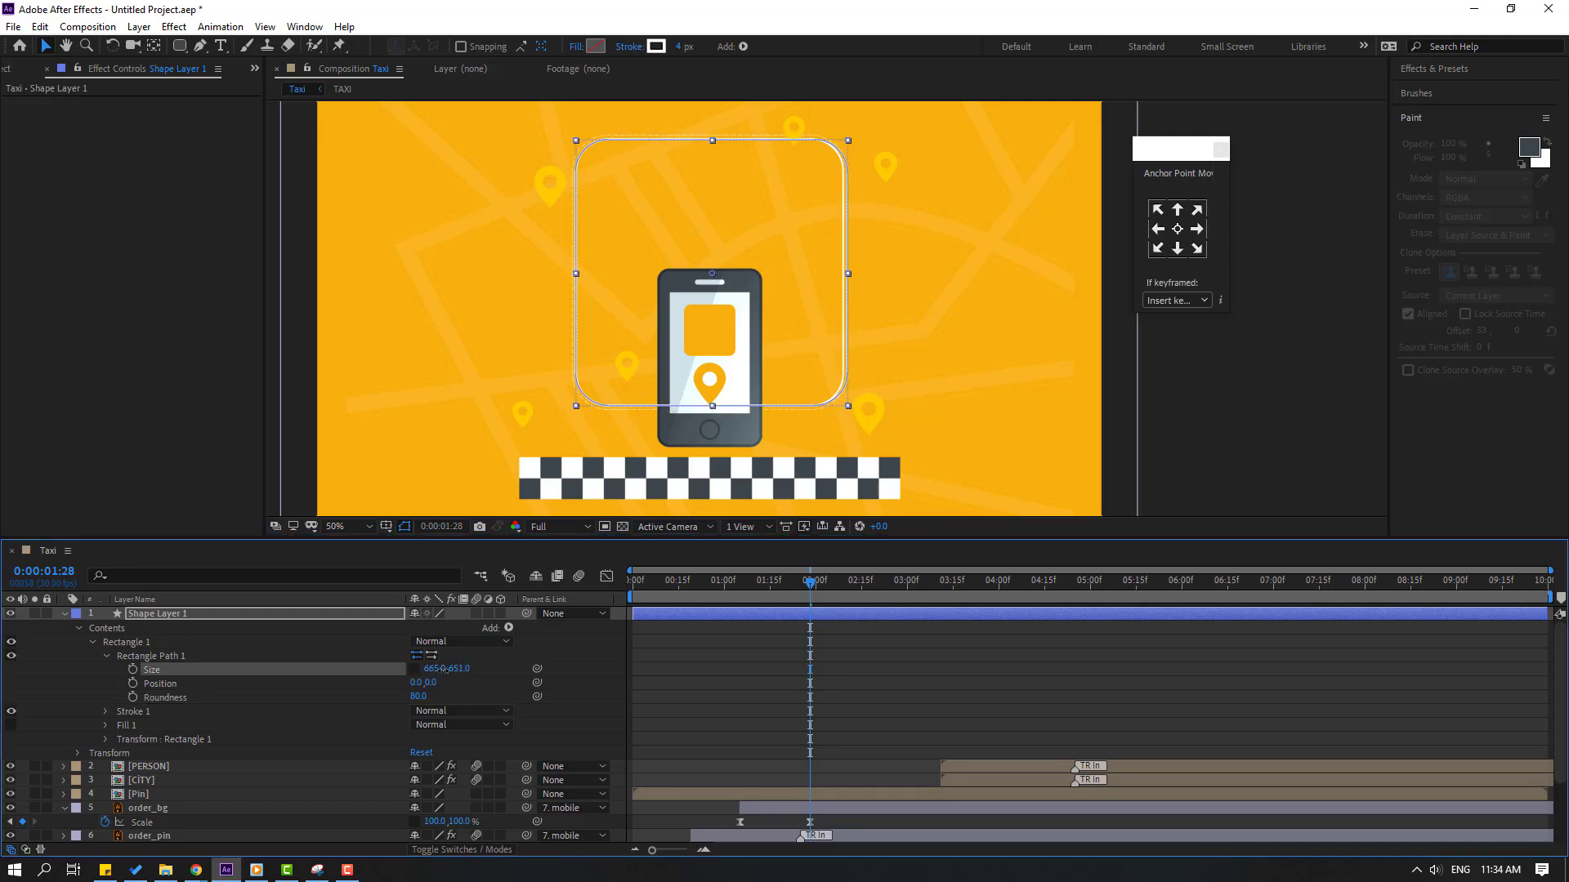
- Delete the old line layer and select the new rounded rectangle layer
left_click(97, 692)
scroll(133, 704, "down", 3)
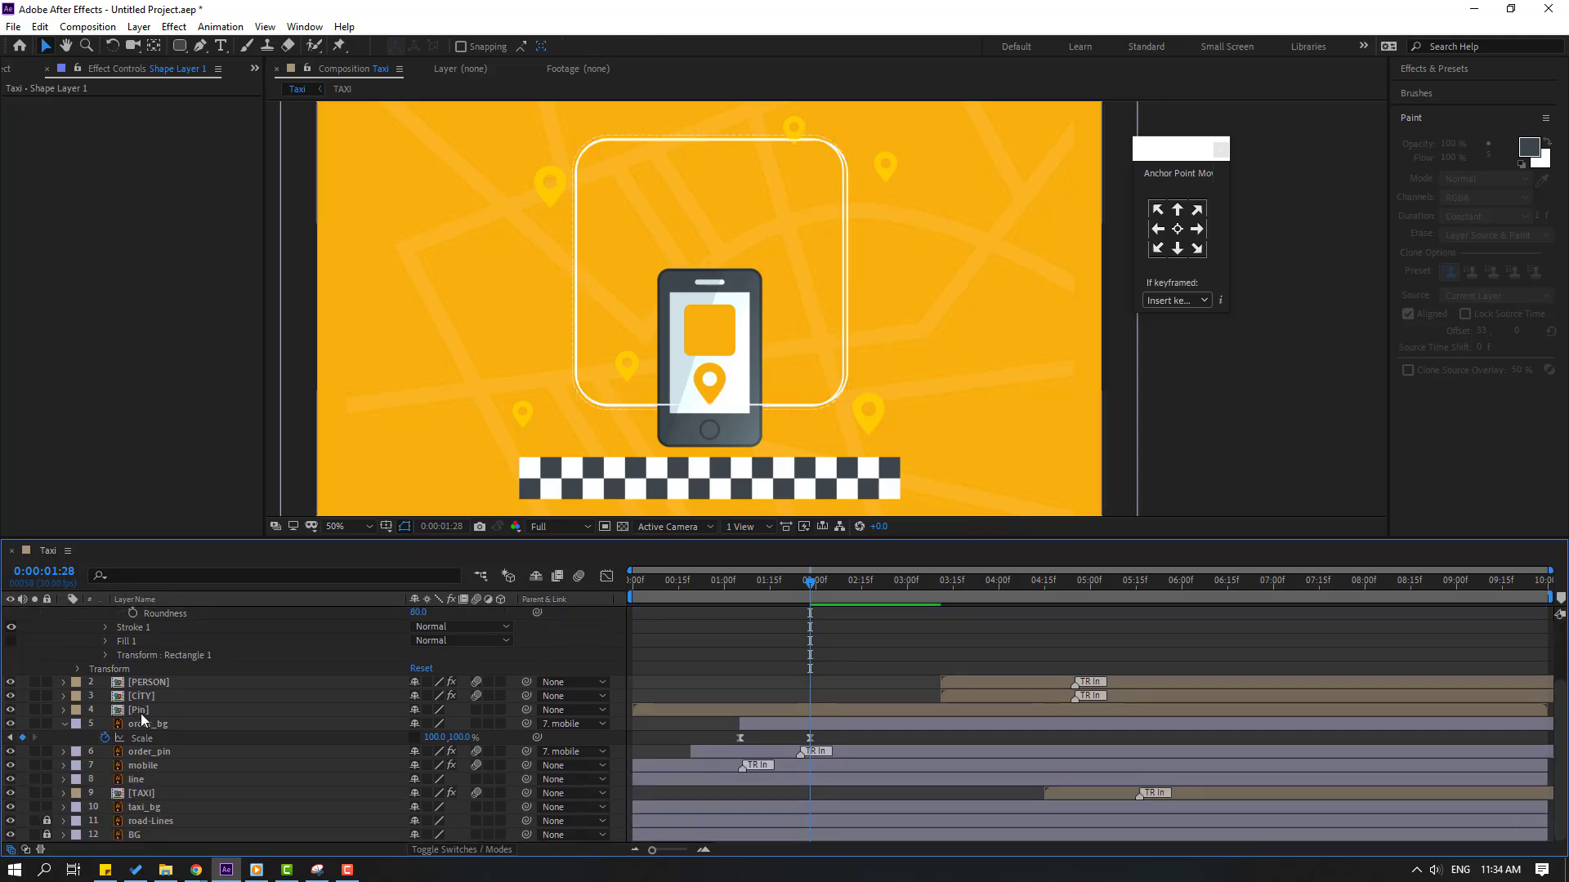
left_click(148, 792)
left_click(139, 780)
key("Delete")
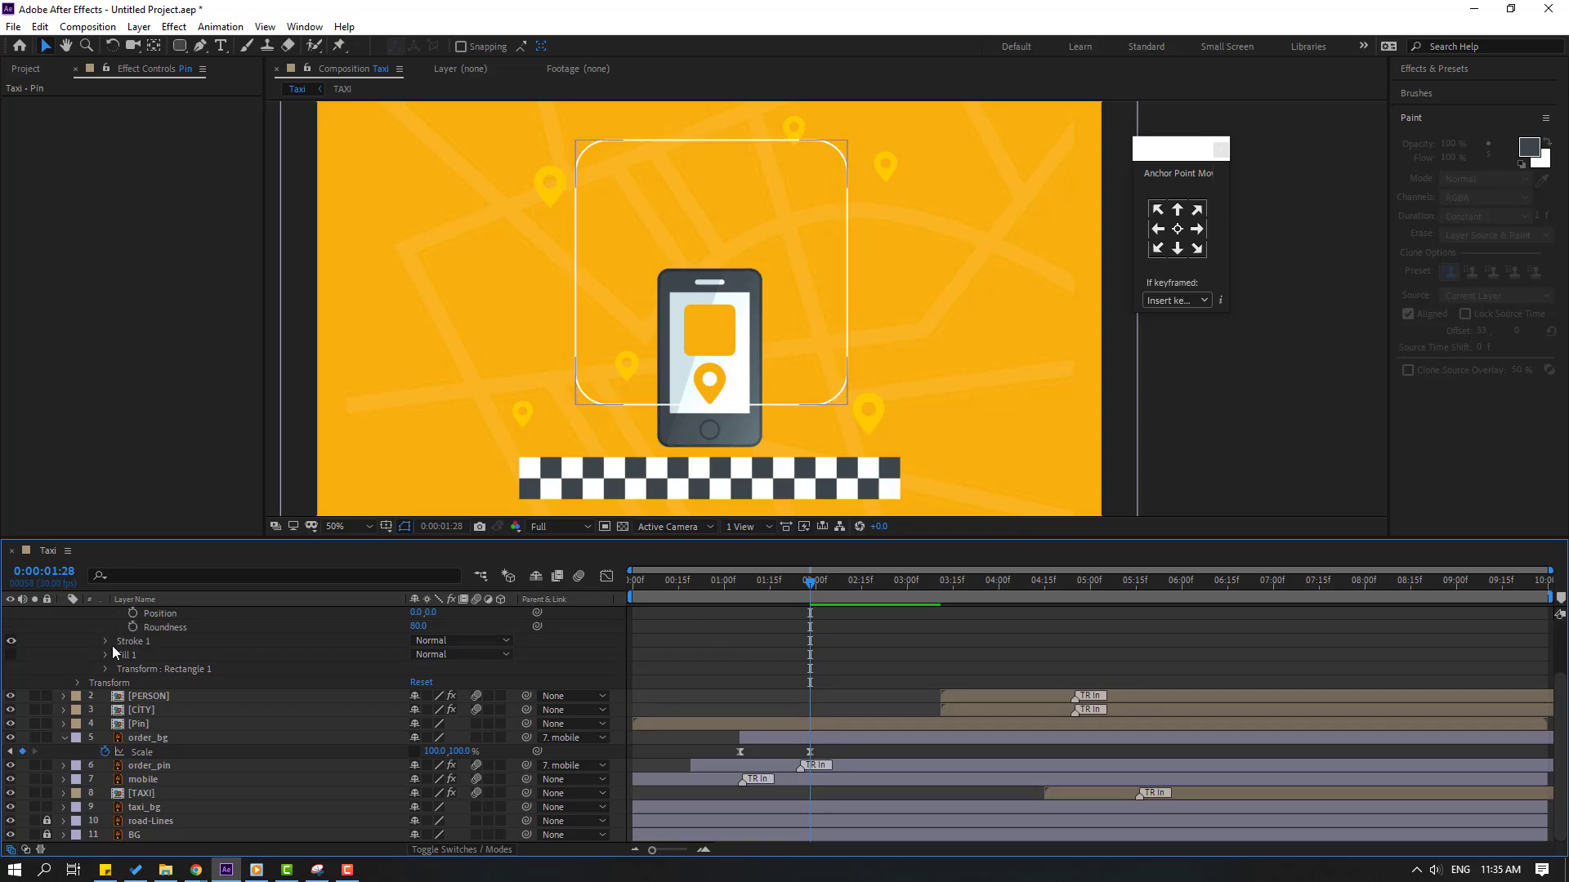
scroll(90, 629, "up", 2)
left_click(159, 618)
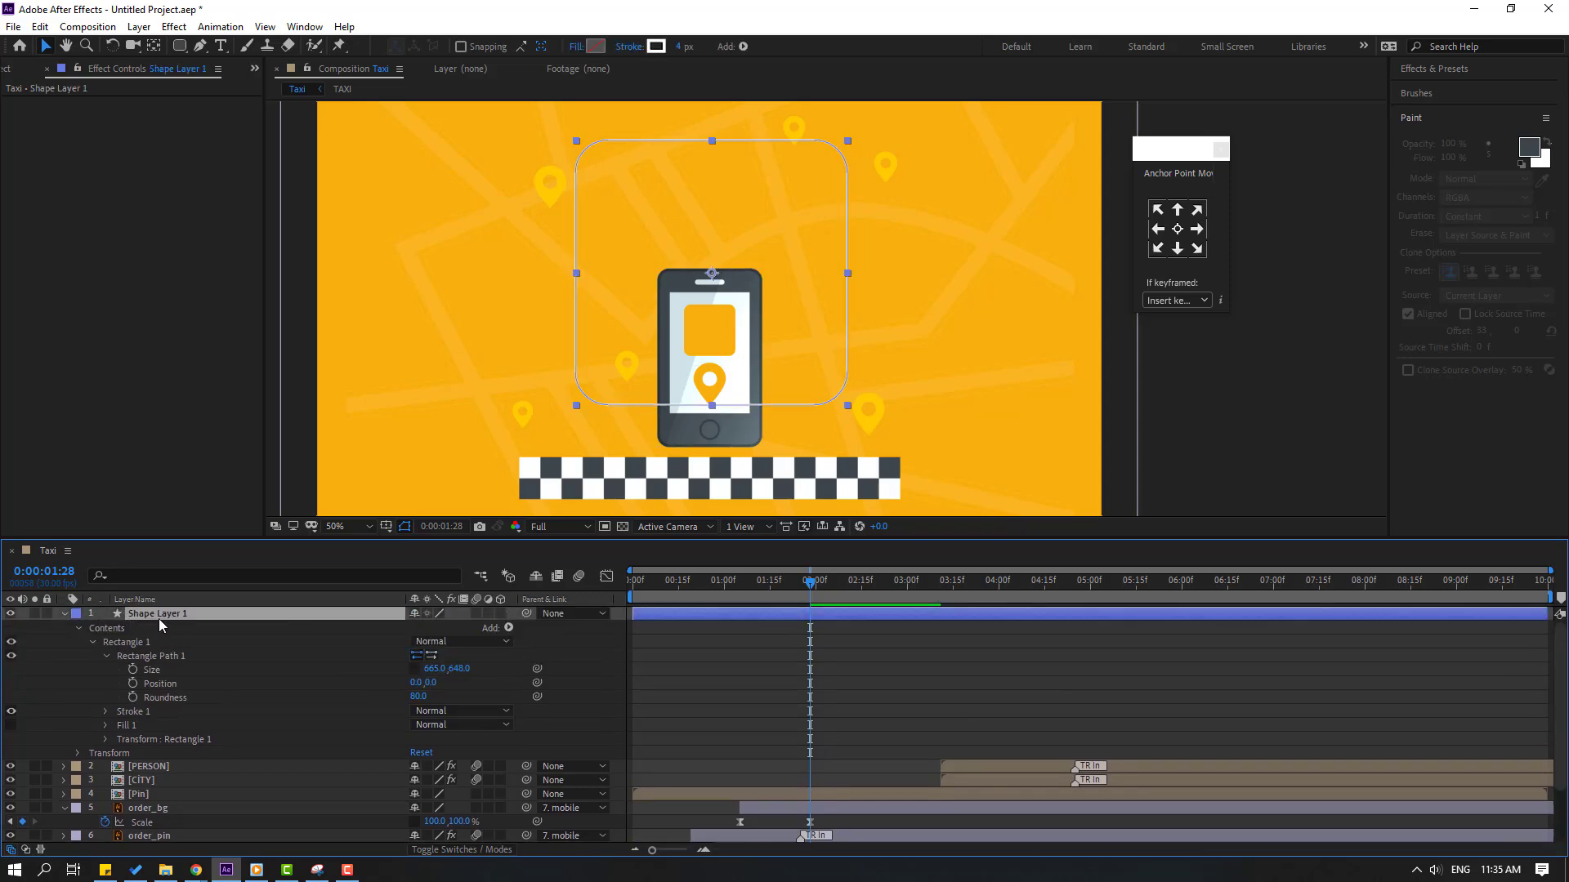
- Rename Shape Layer 1 to 'line'
key("Return")
type("line")
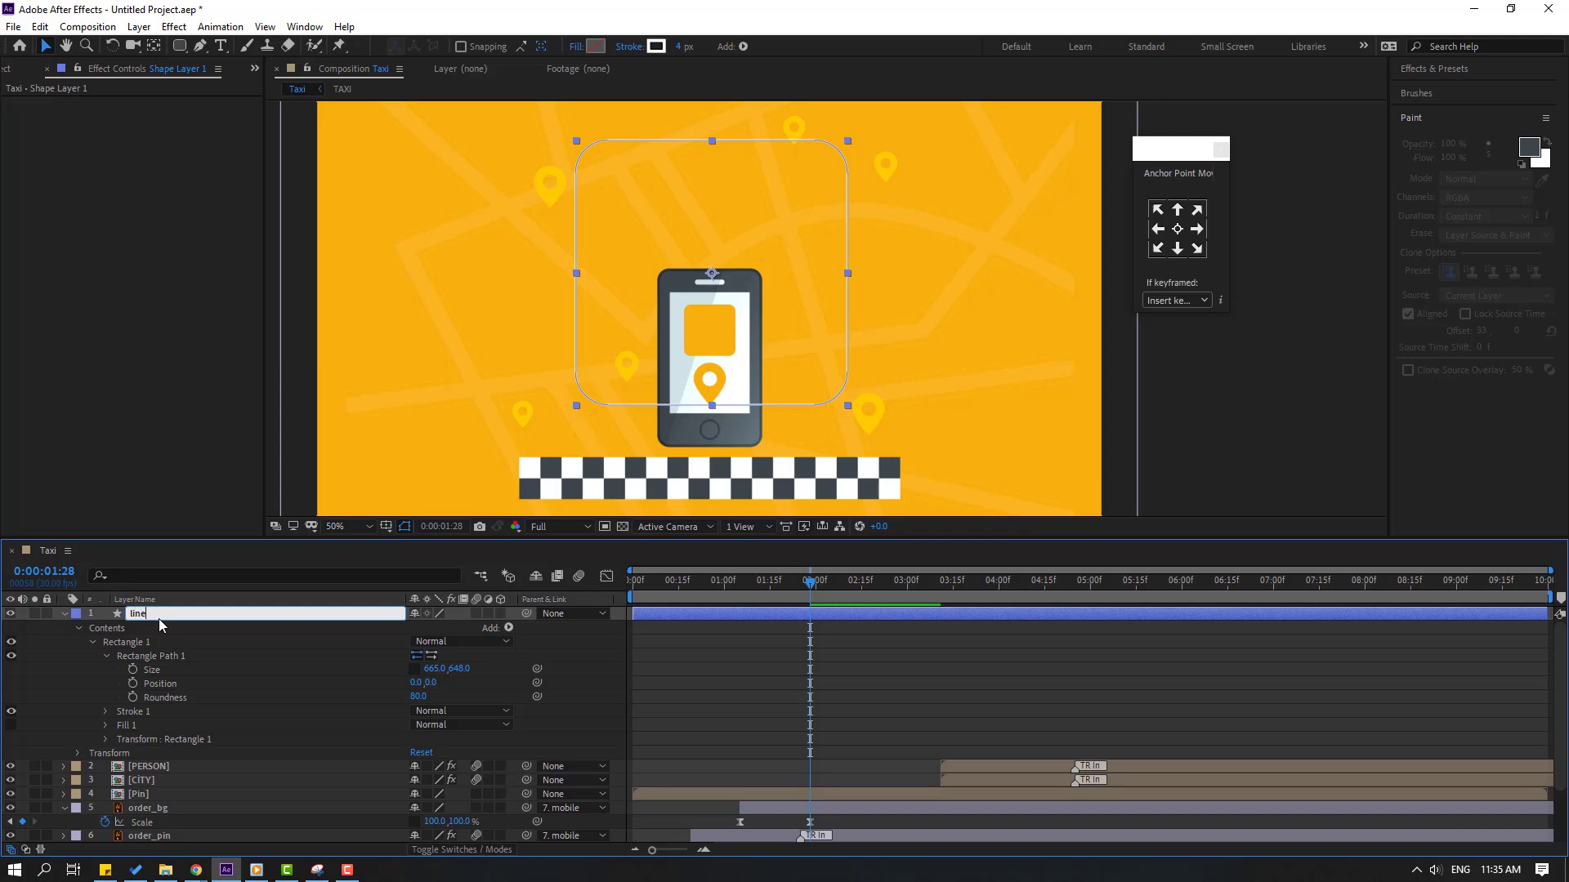
key("Return")
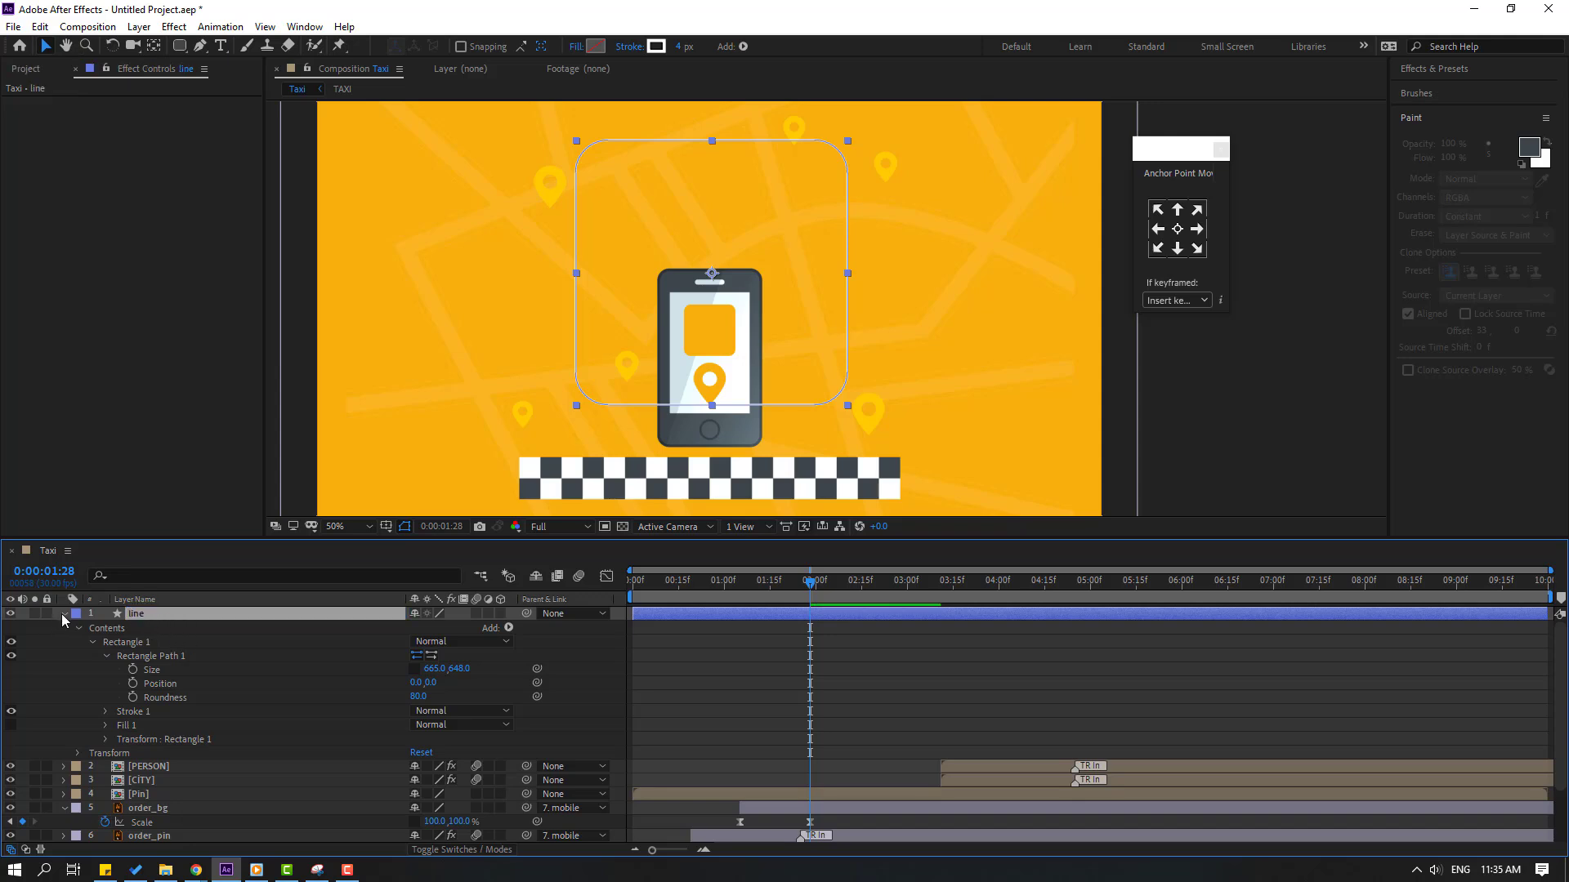
left_click(65, 614)
- Make the line layer start later and move it just below CITY in the stack
left_click_drag(710, 614, 1075, 585)
left_click(541, 792)
left_click(142, 615)
left_click_drag(142, 615, 175, 647)
scroll(717, 410, "up", 2)
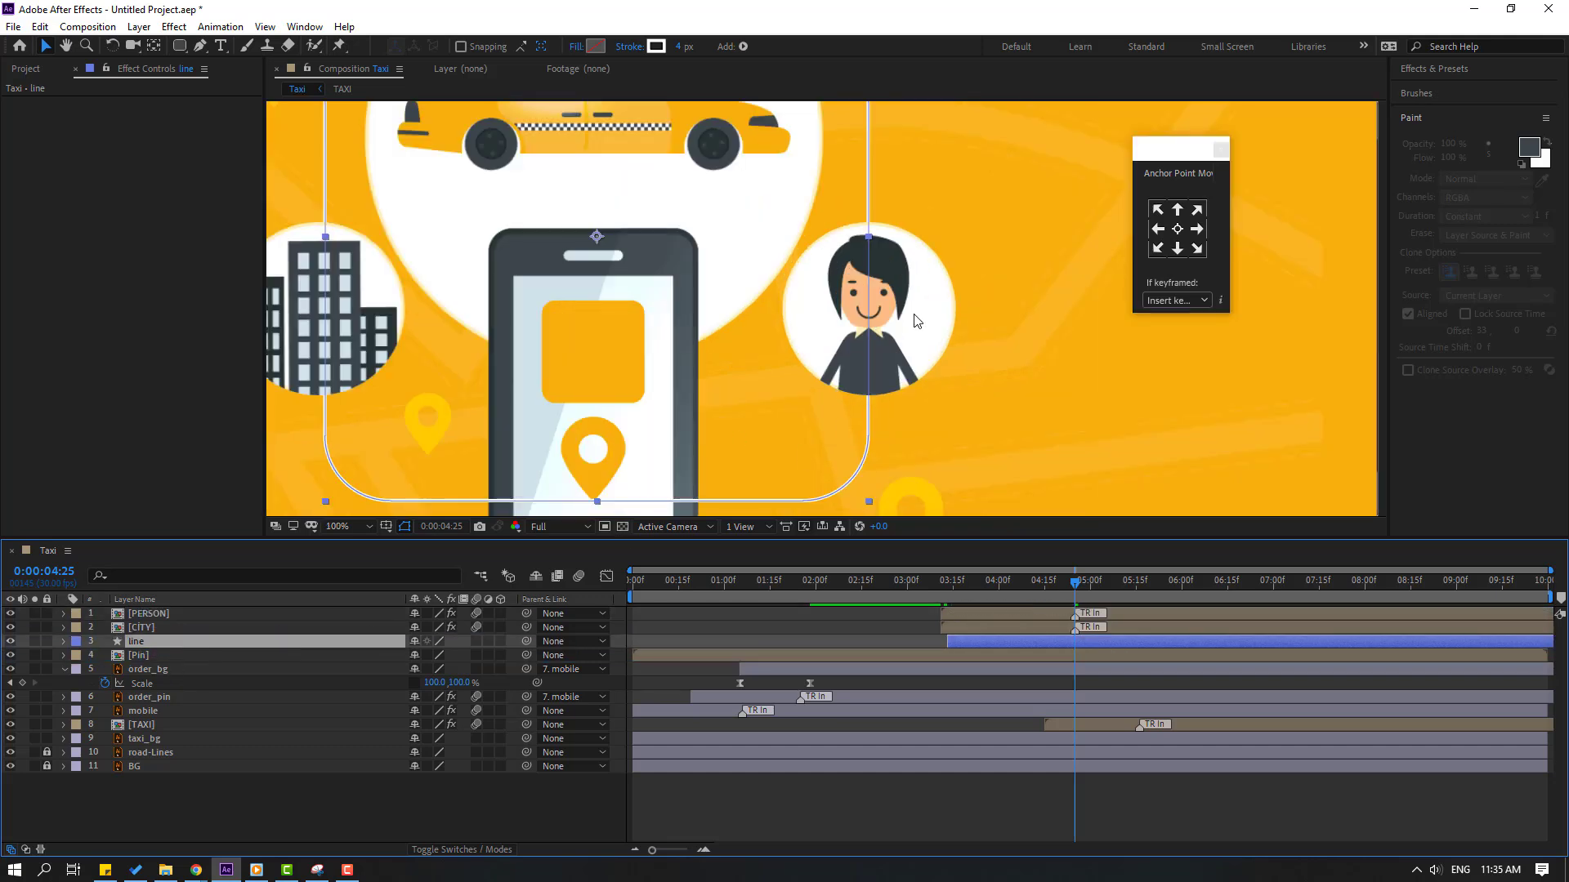
scroll(914, 320, "down", 2)
left_click(743, 46)
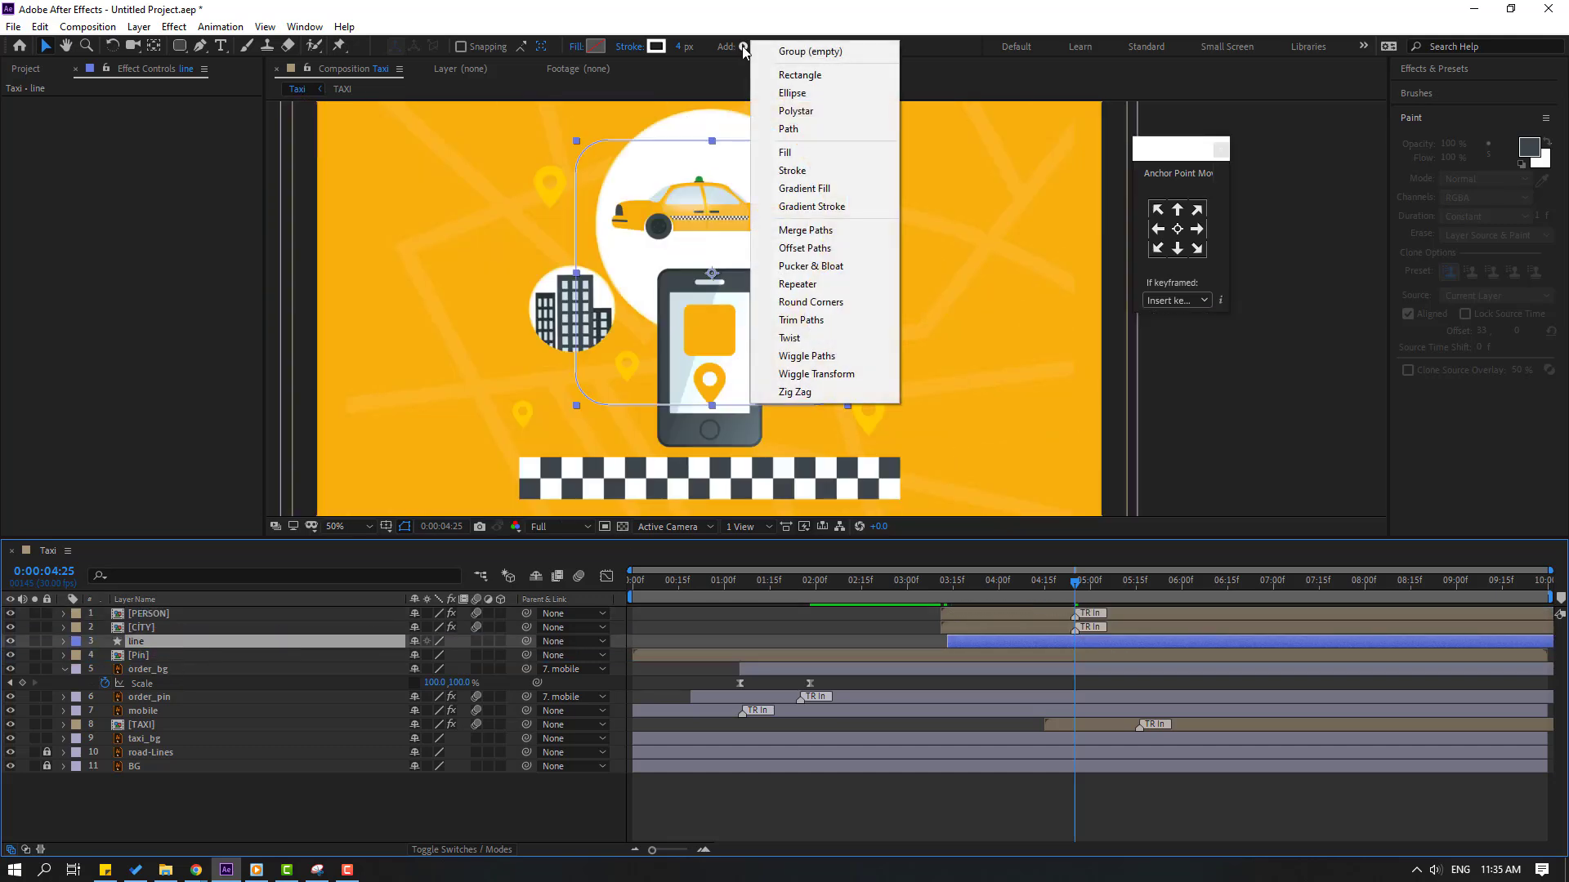
- Add Trim Paths to the line layer with End 17% and Start 10%, keyframing Start
left_click(796, 321)
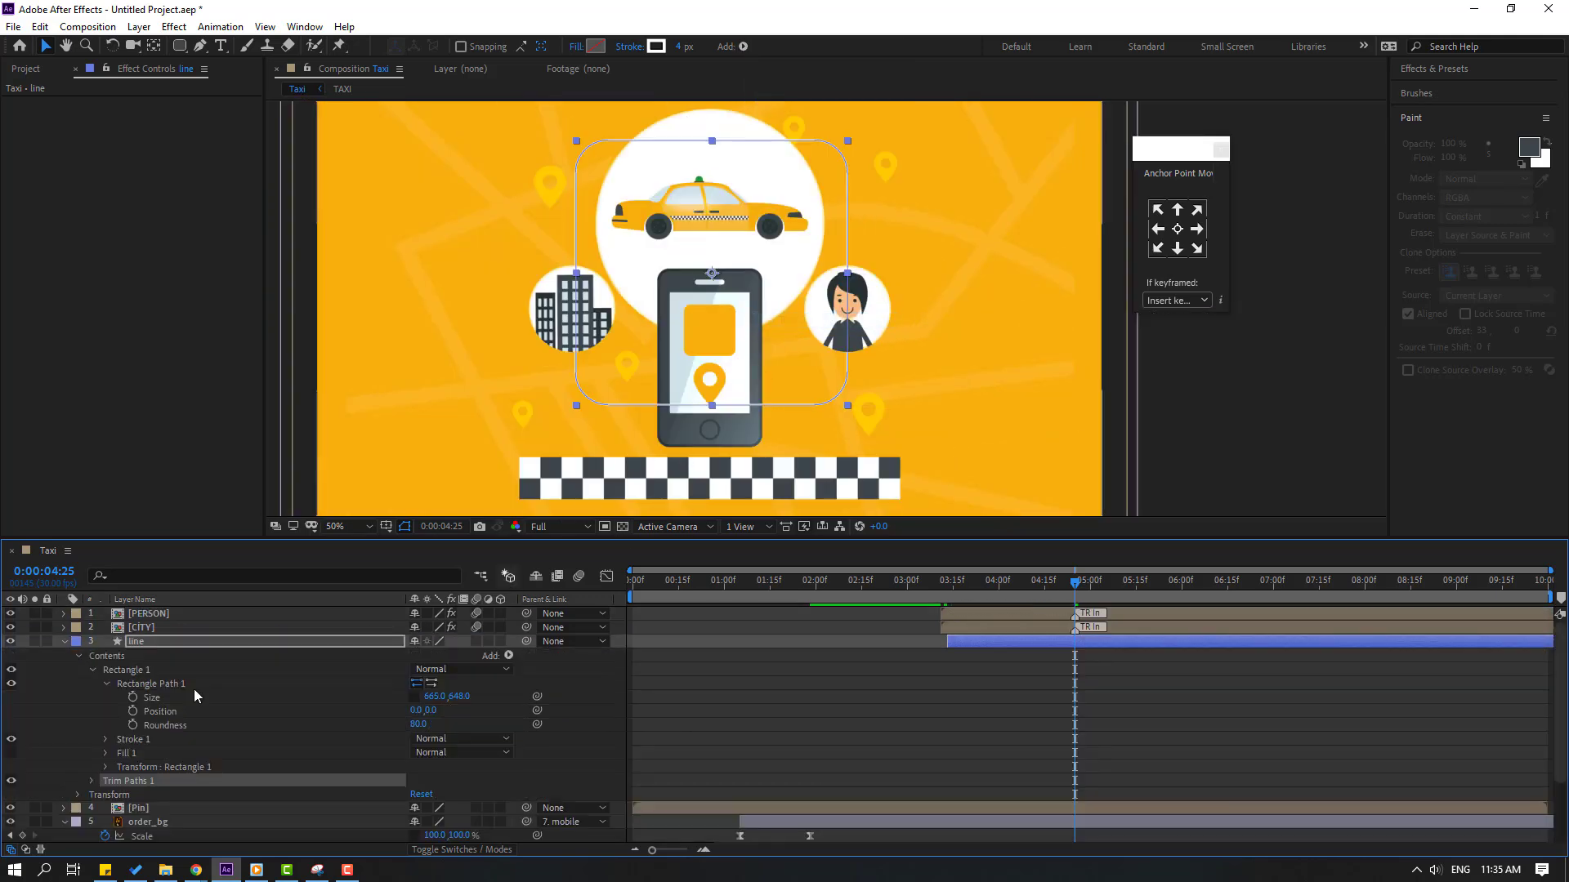
left_click(91, 782)
scroll(899, 679, "down", 1)
scroll(979, 657, "up", 1)
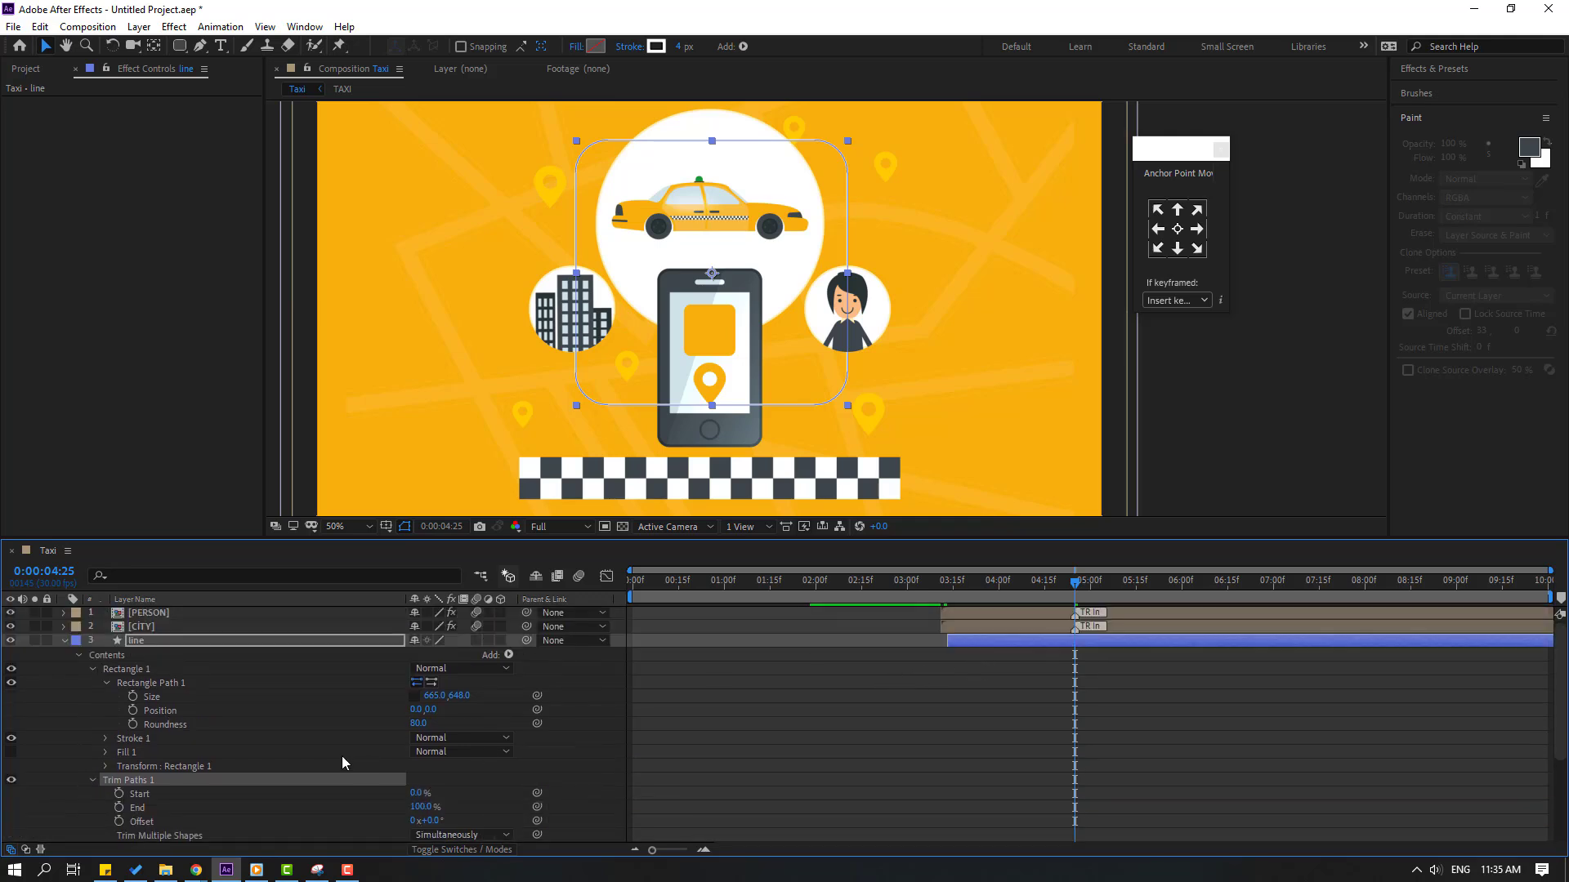
left_click_drag(424, 815, 365, 815)
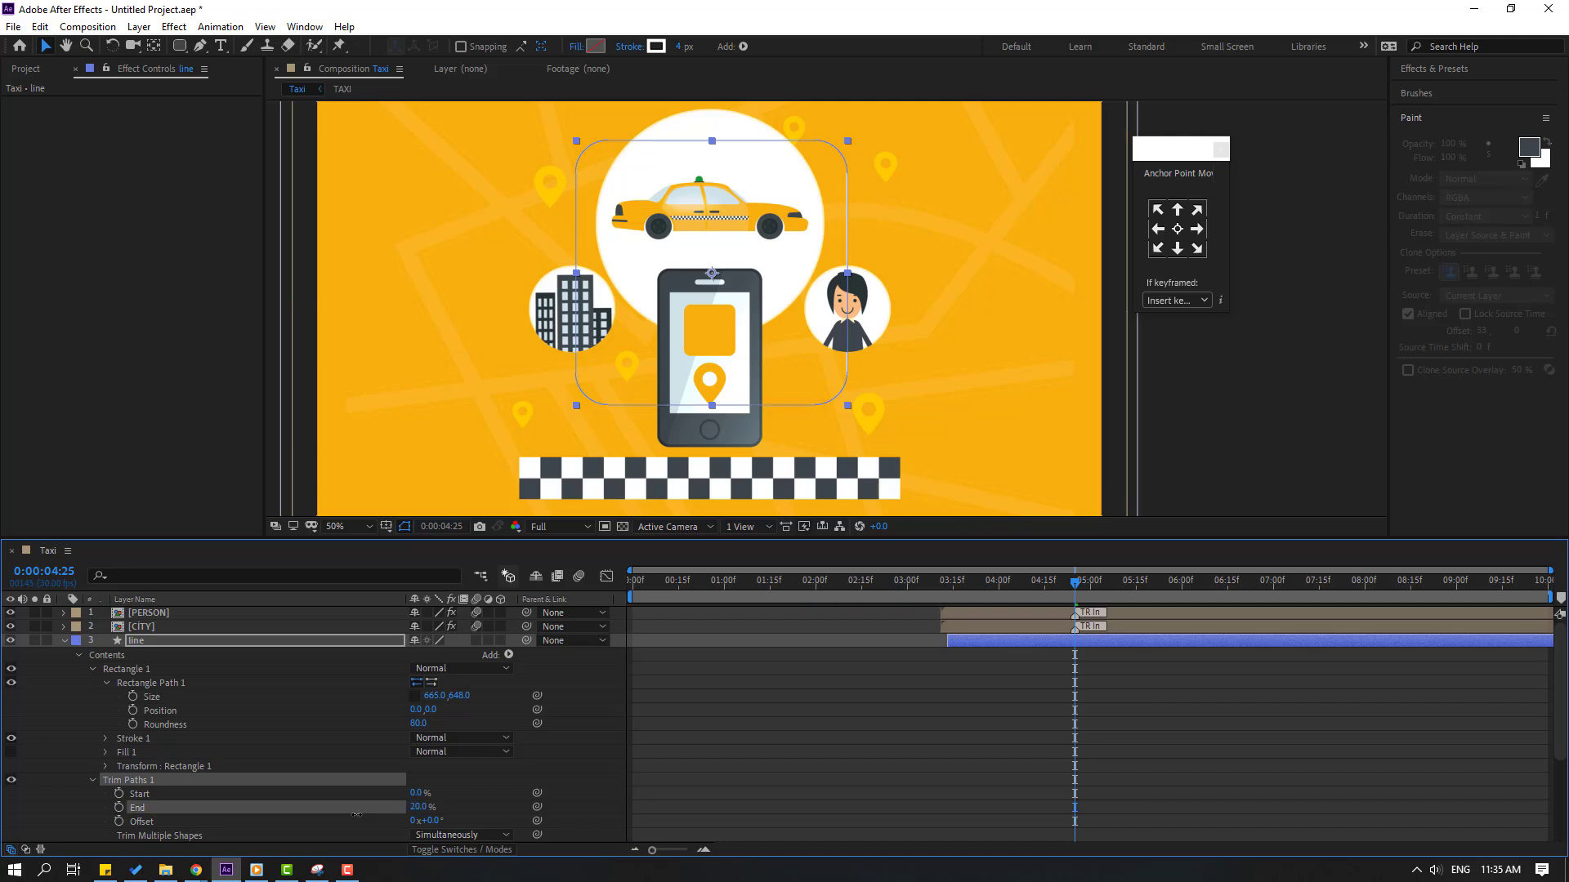
left_click_drag(415, 794, 426, 793)
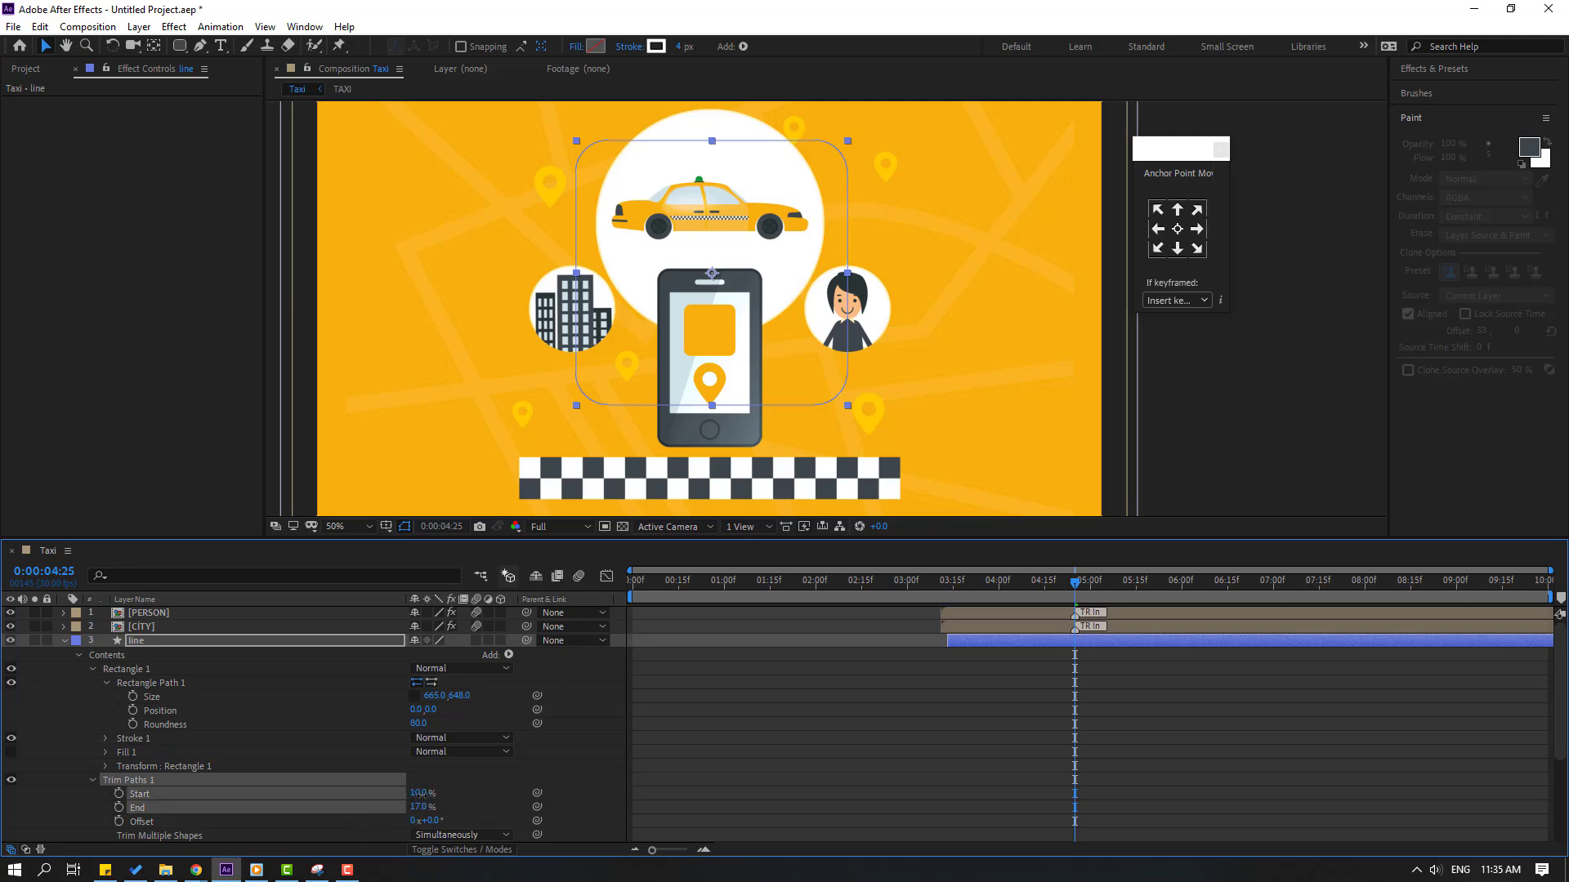
scroll(812, 420, "up", 2)
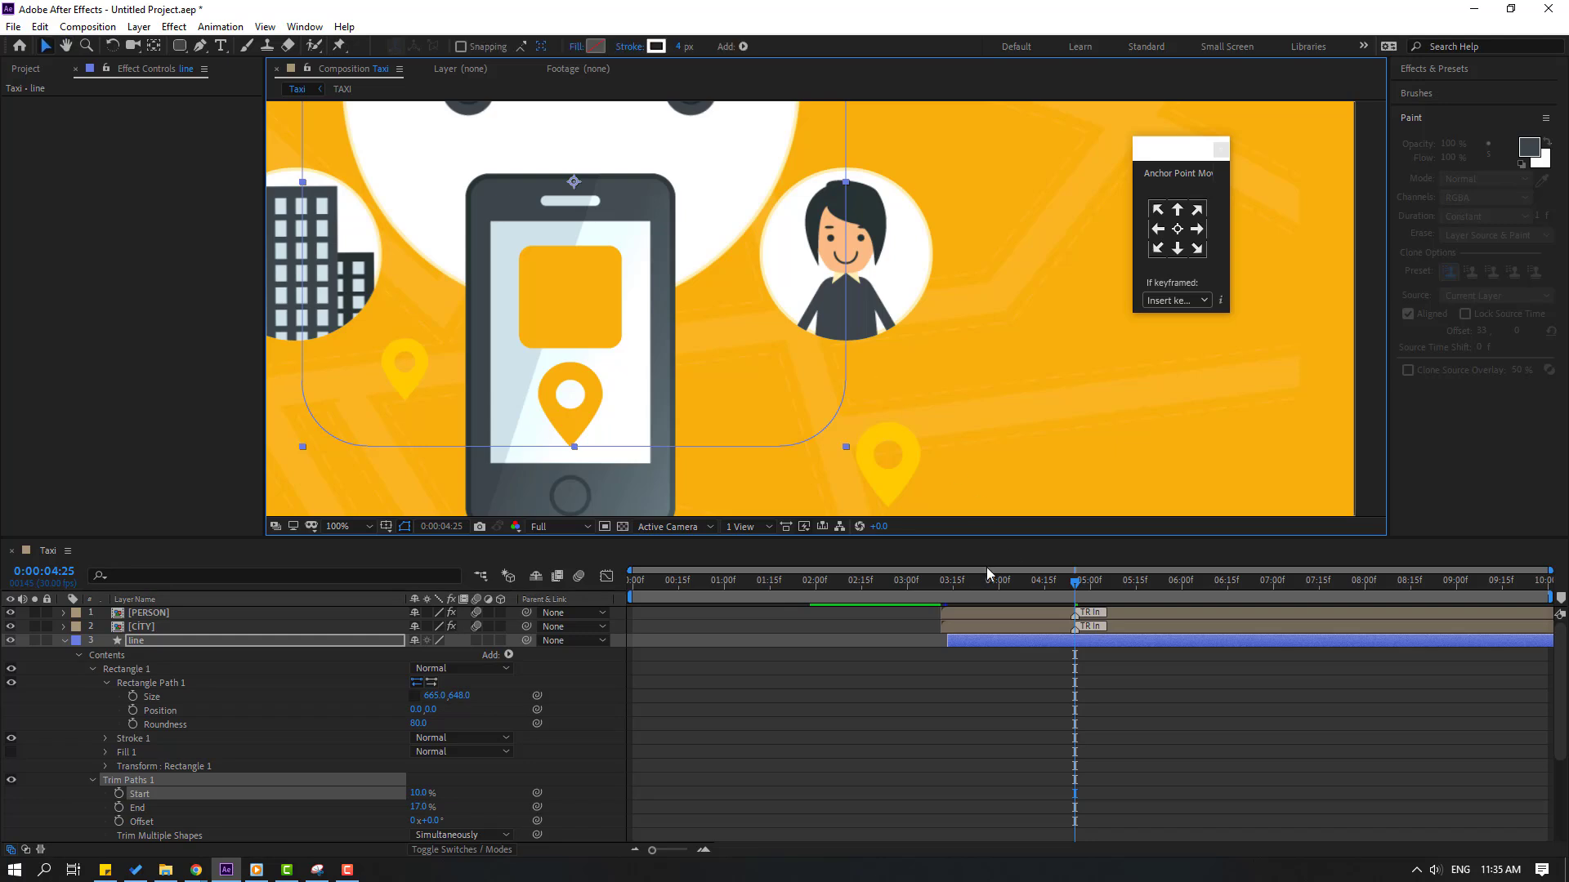
left_click_drag(954, 587, 1050, 578)
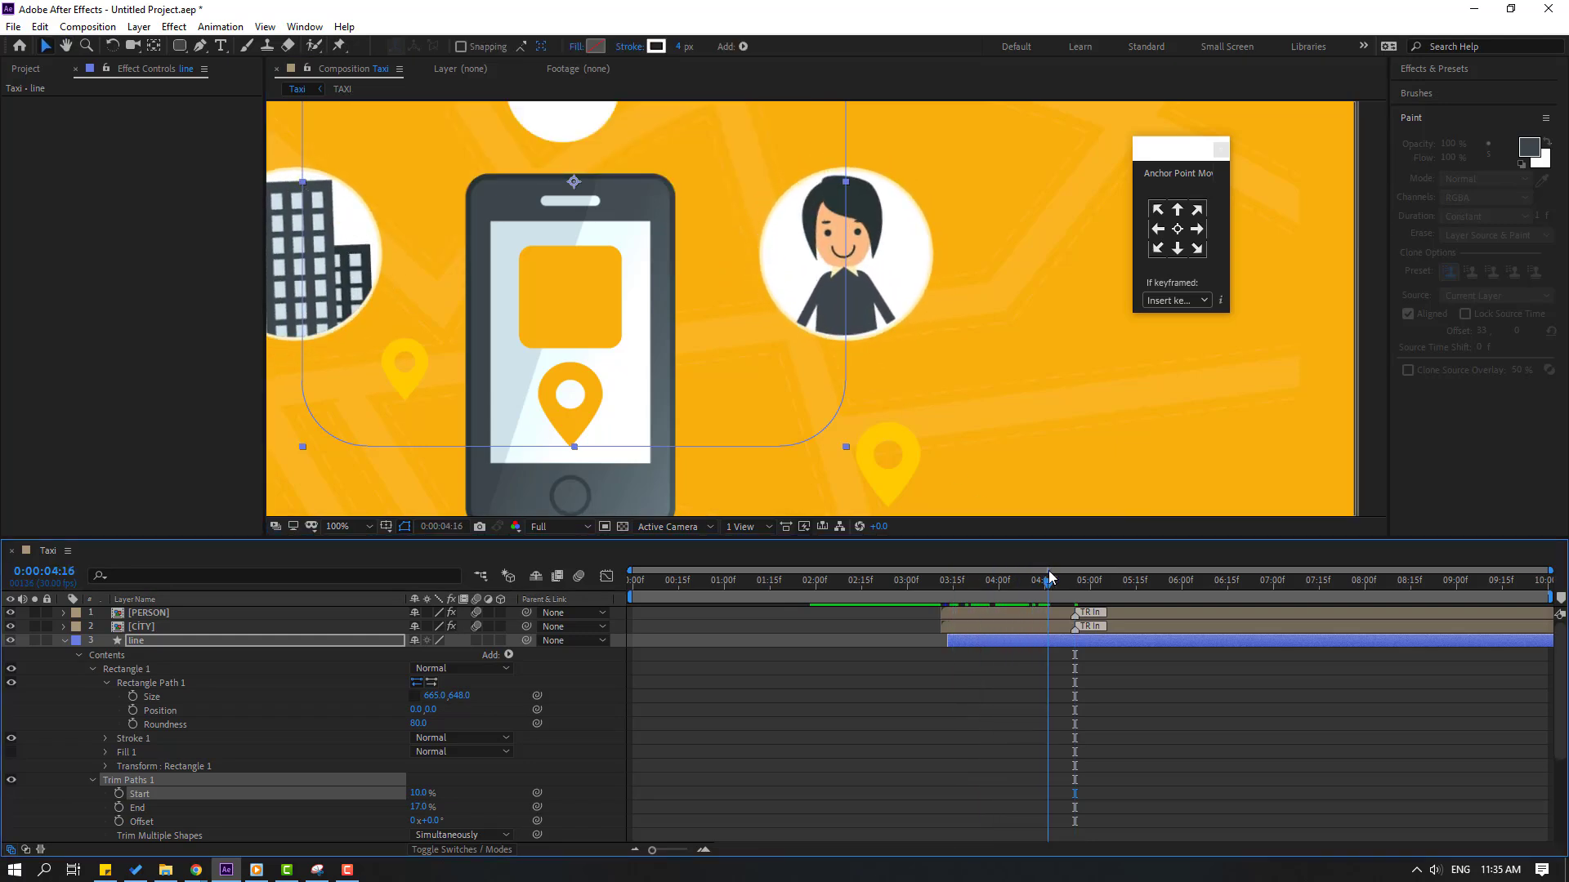
left_click(119, 793)
- Keyframe End at 04:16, then raise End to 100% at 05:14
left_click(119, 808)
scroll(825, 314, "down", 2)
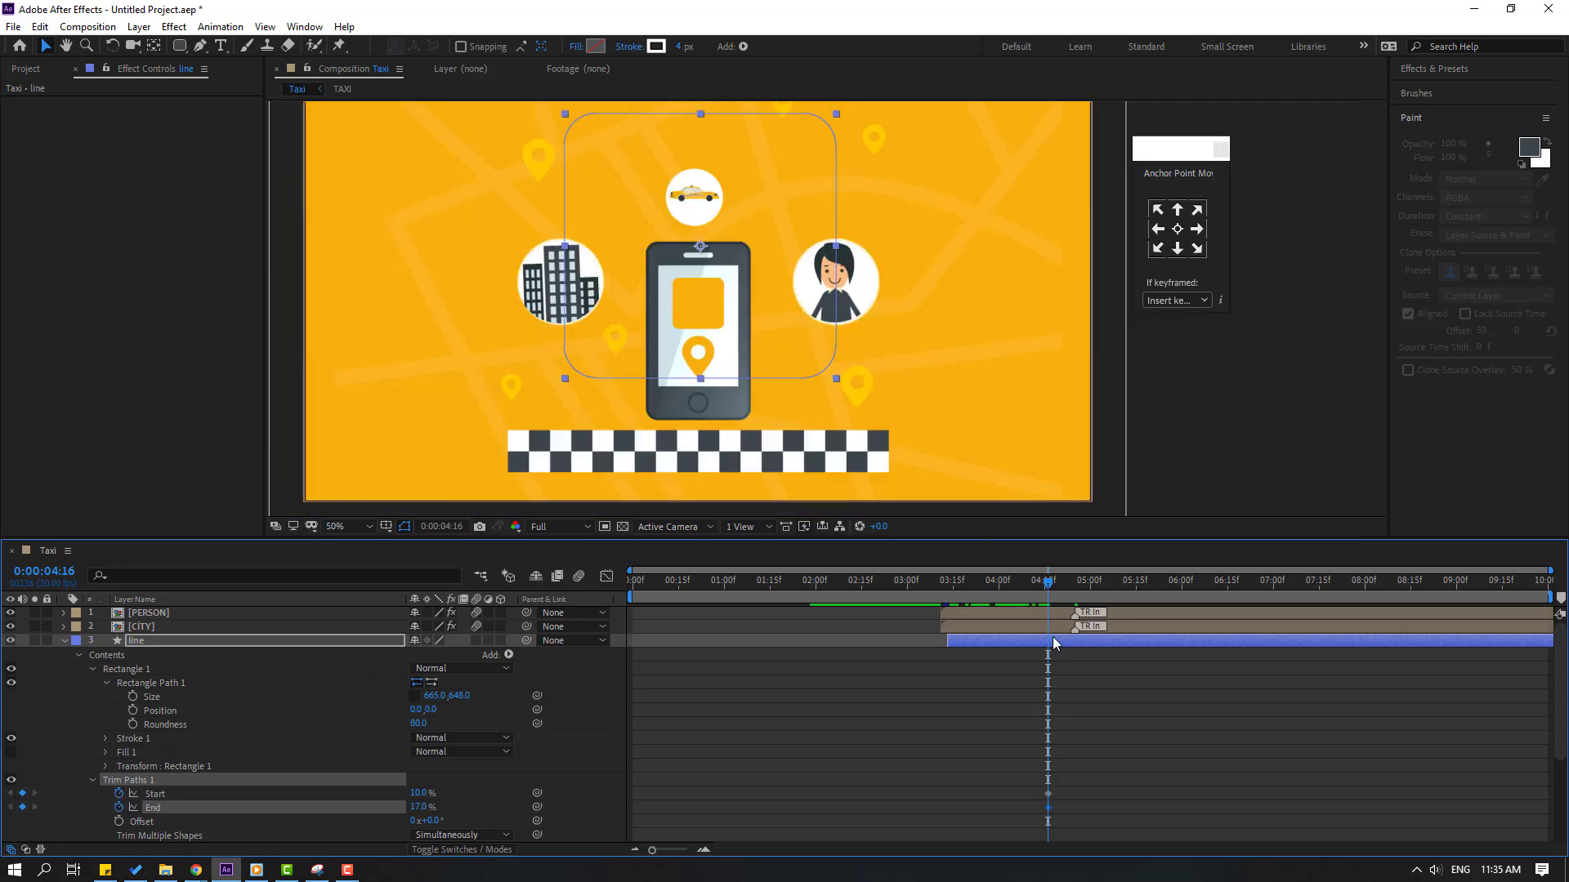
left_click(1074, 641)
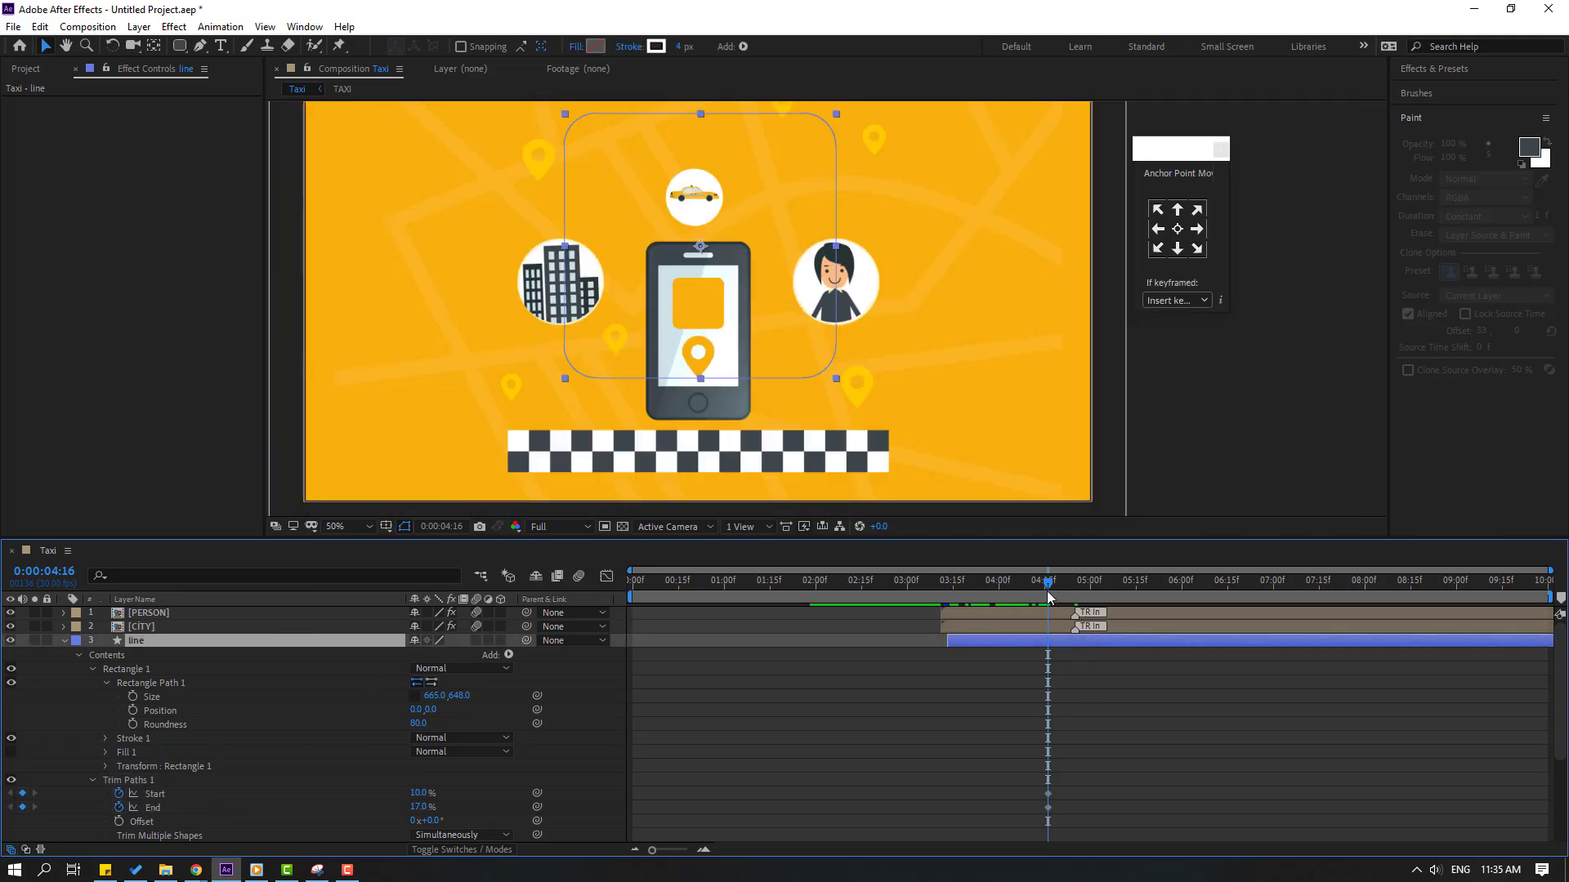
key("u")
left_click_drag(1058, 581, 1132, 582)
left_click(448, 829)
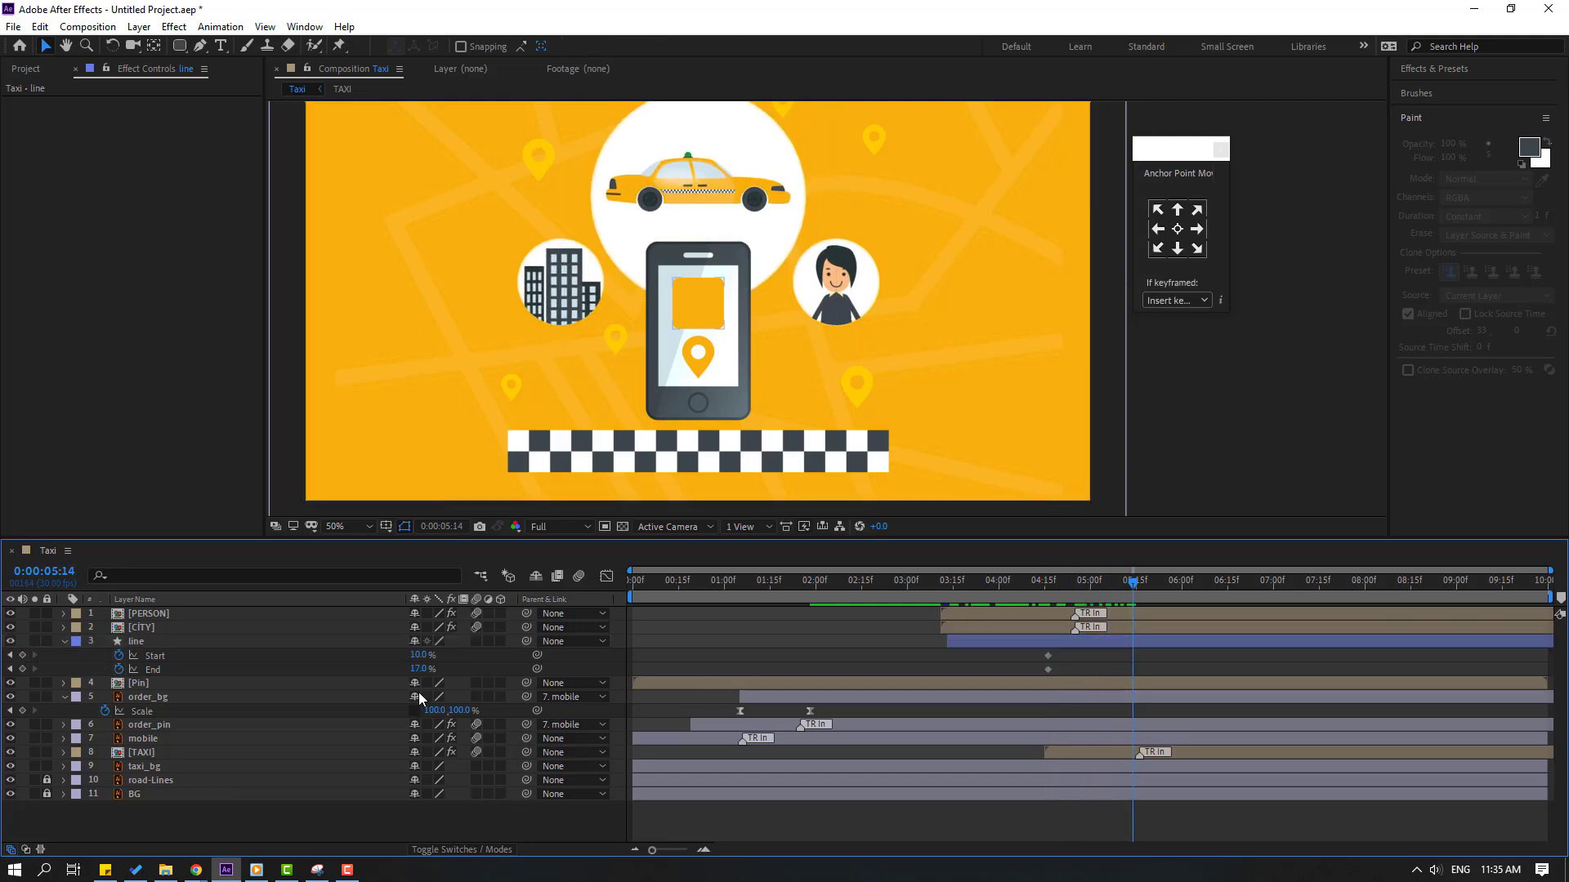
left_click_drag(419, 670, 434, 670)
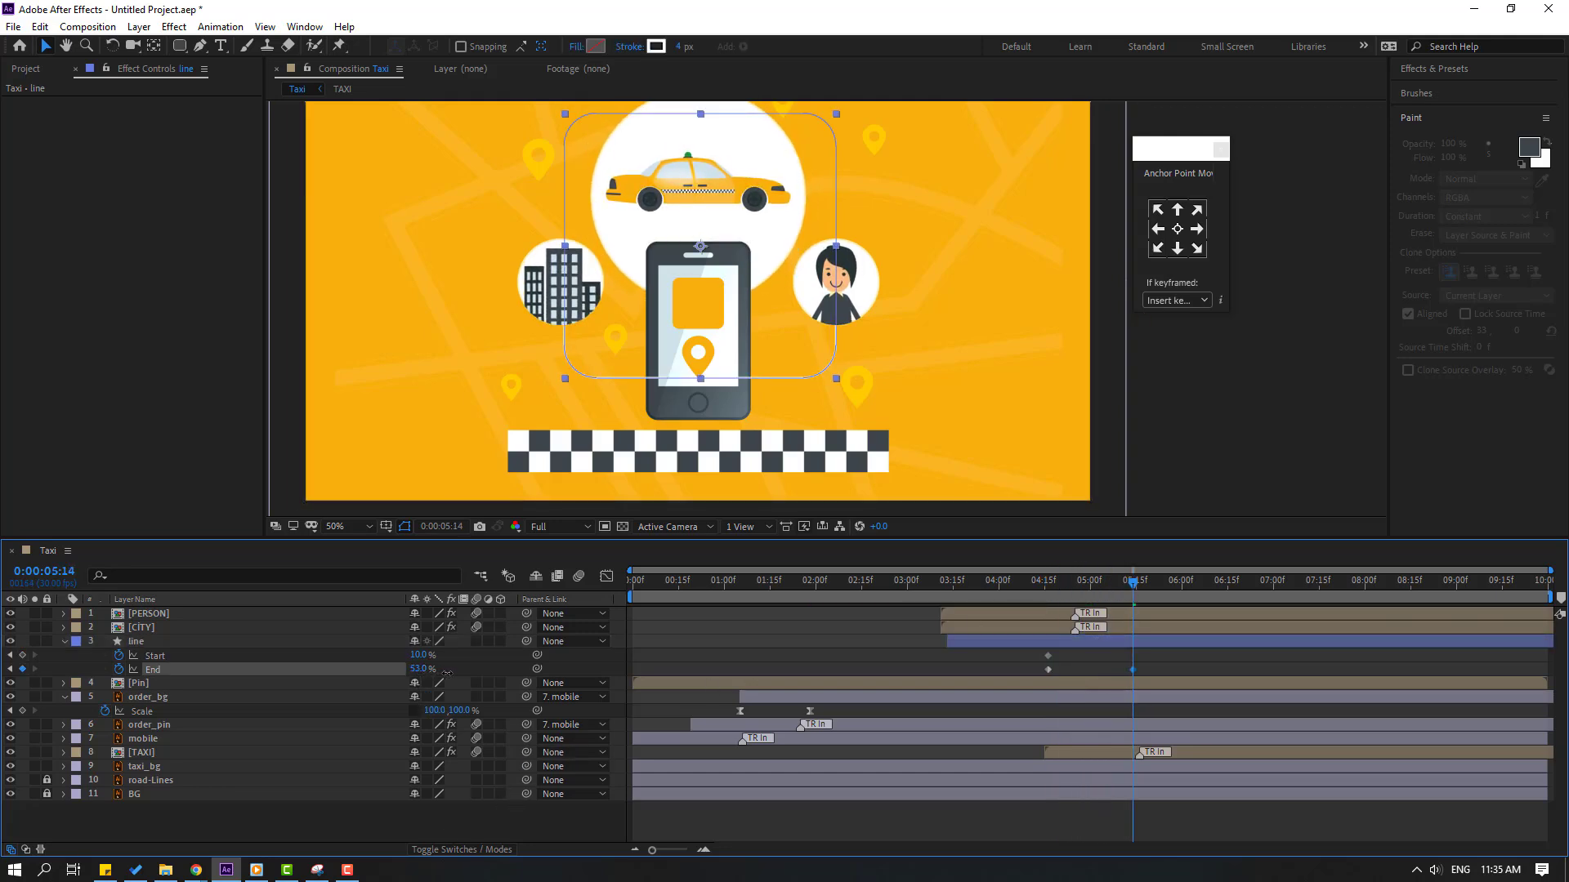
left_click_drag(446, 673, 462, 669)
left_click(468, 668)
- Set Start to 0% at 05:14 and Easy Ease the Trim Paths keyframes
left_click(419, 655)
type("0")
key("Return")
left_click(1173, 680)
mouse_move(1053, 588)
left_mouse_down()
mouse_move(1152, 583)
mouse_move(1020, 600)
mouse_move(1037, 598)
left_mouse_up()
left_click_drag(1156, 652, 1045, 673)
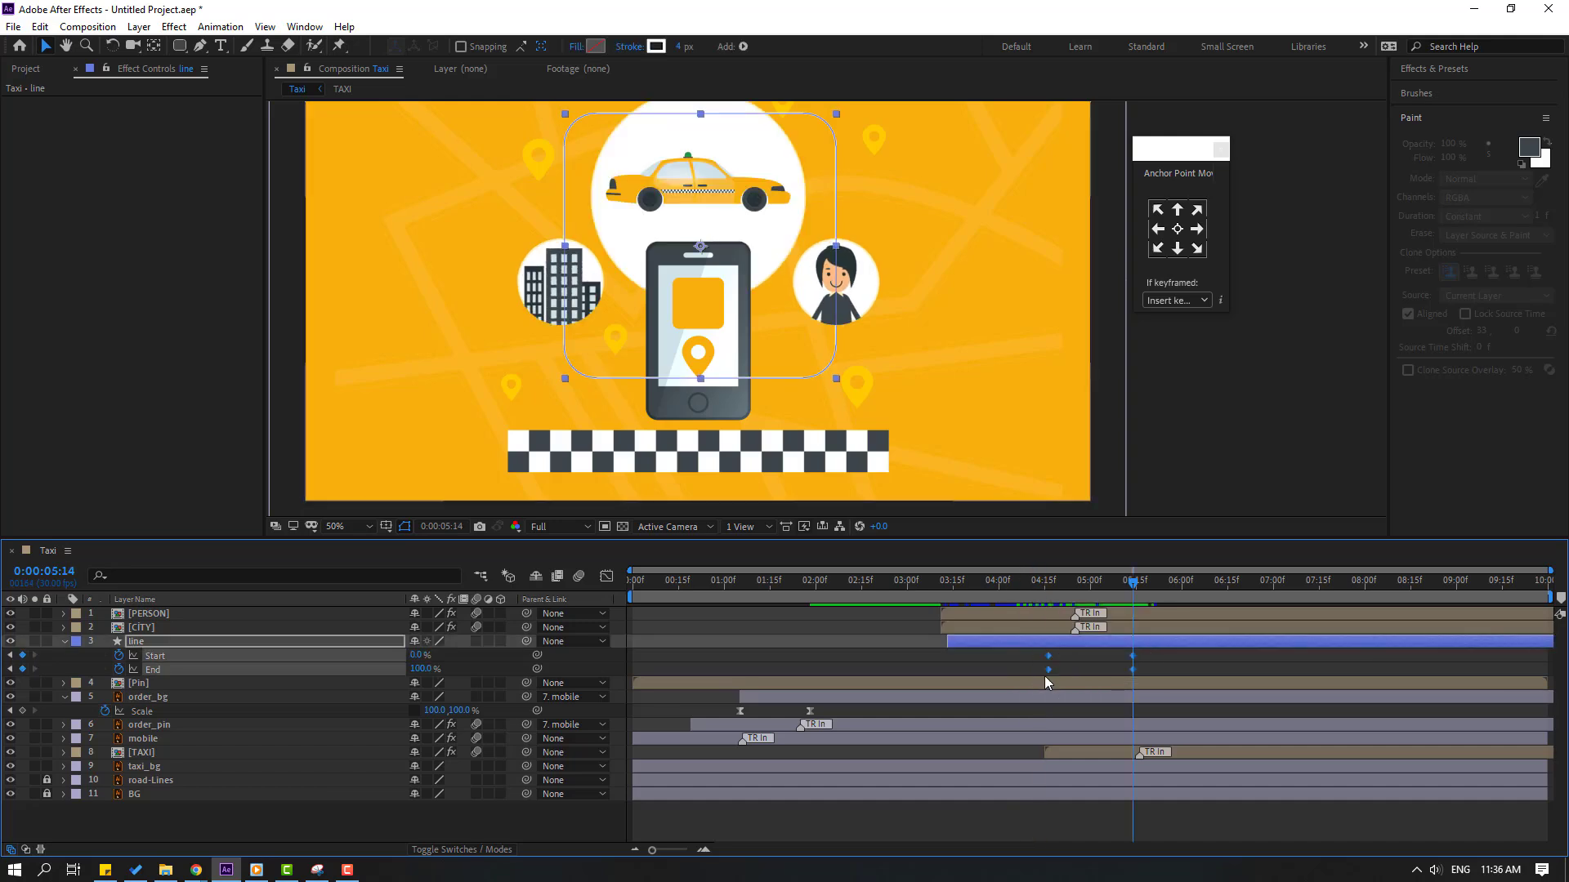
right_click(1047, 669)
mouse_move(1115, 659)
left_click(1280, 711)
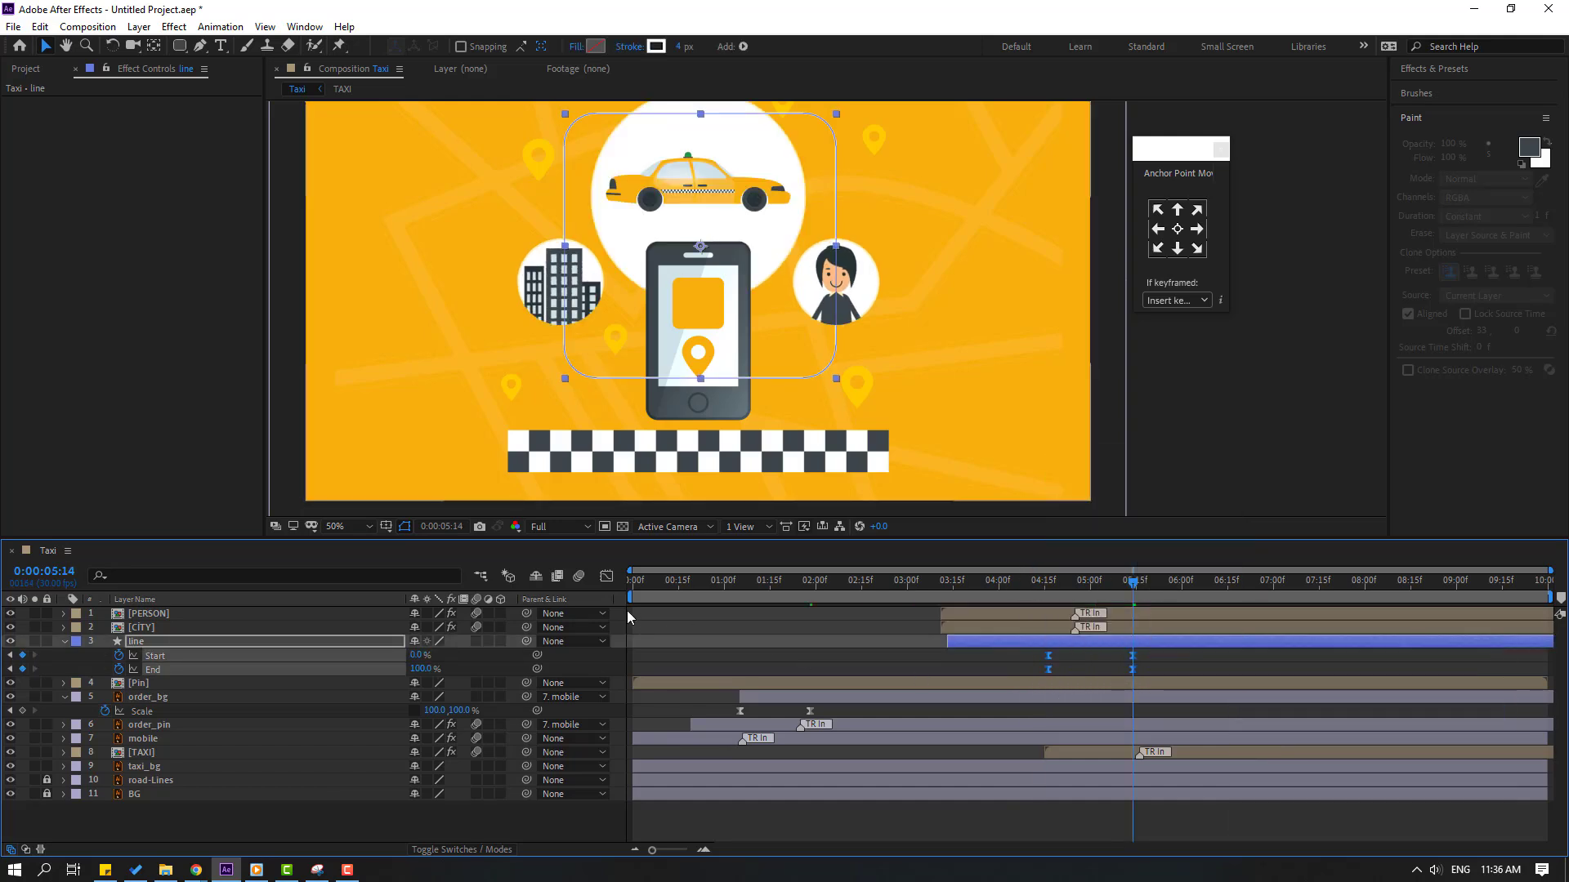
- Shift the line layer's Trim Paths animation earlier so it starts near 0:00:04:00
left_click_drag(630, 598, 931, 597)
key("space")
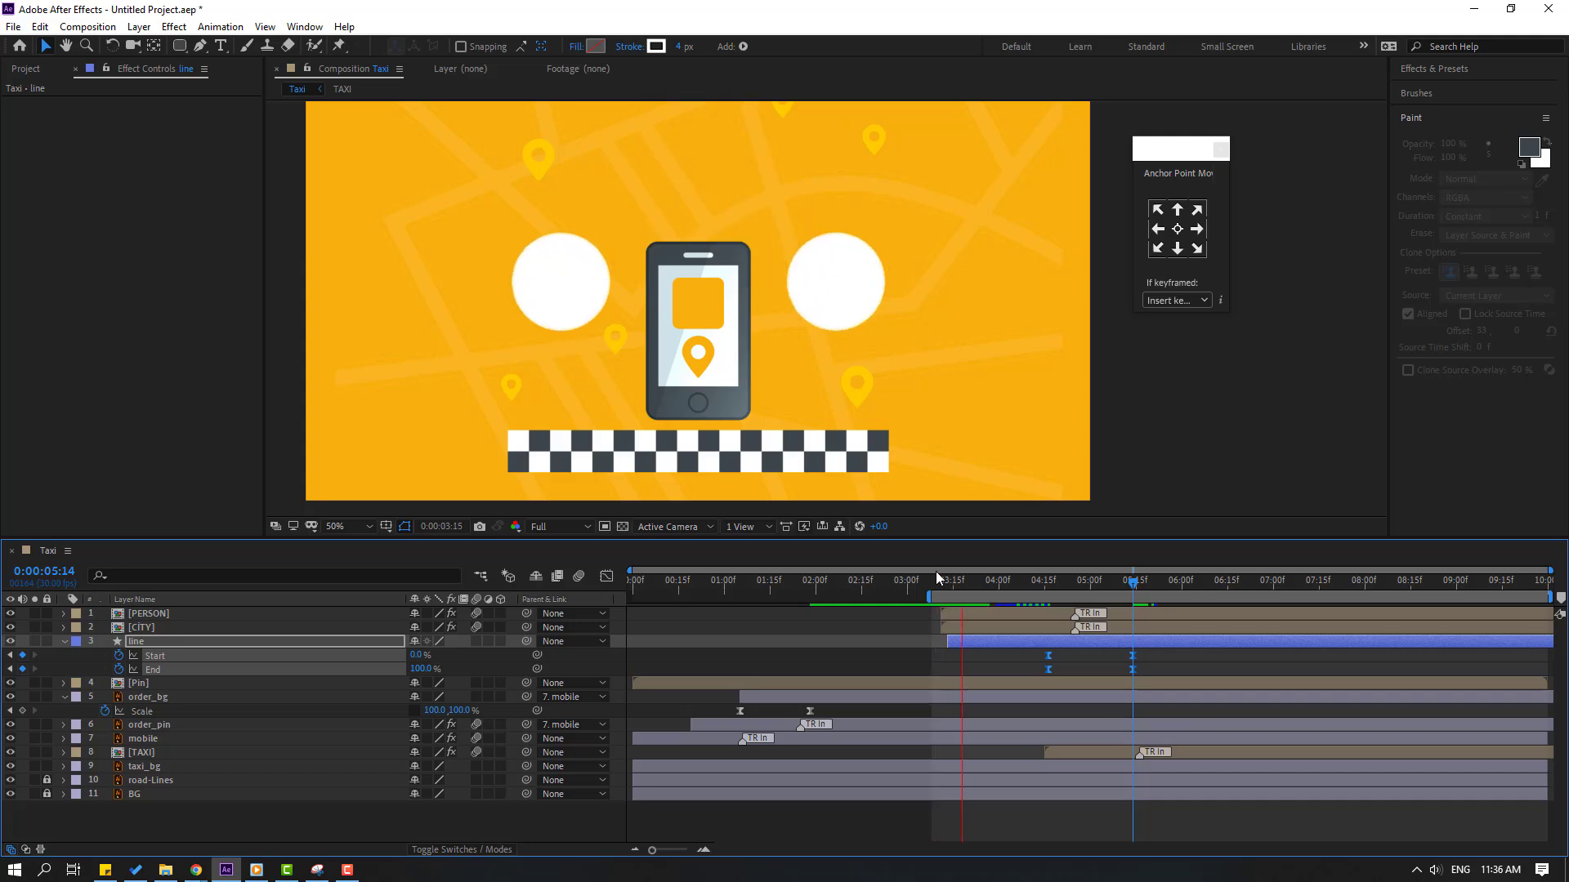
left_click(1030, 582)
left_click_drag(1042, 586, 1053, 588)
left_click_drag(1159, 654, 950, 670)
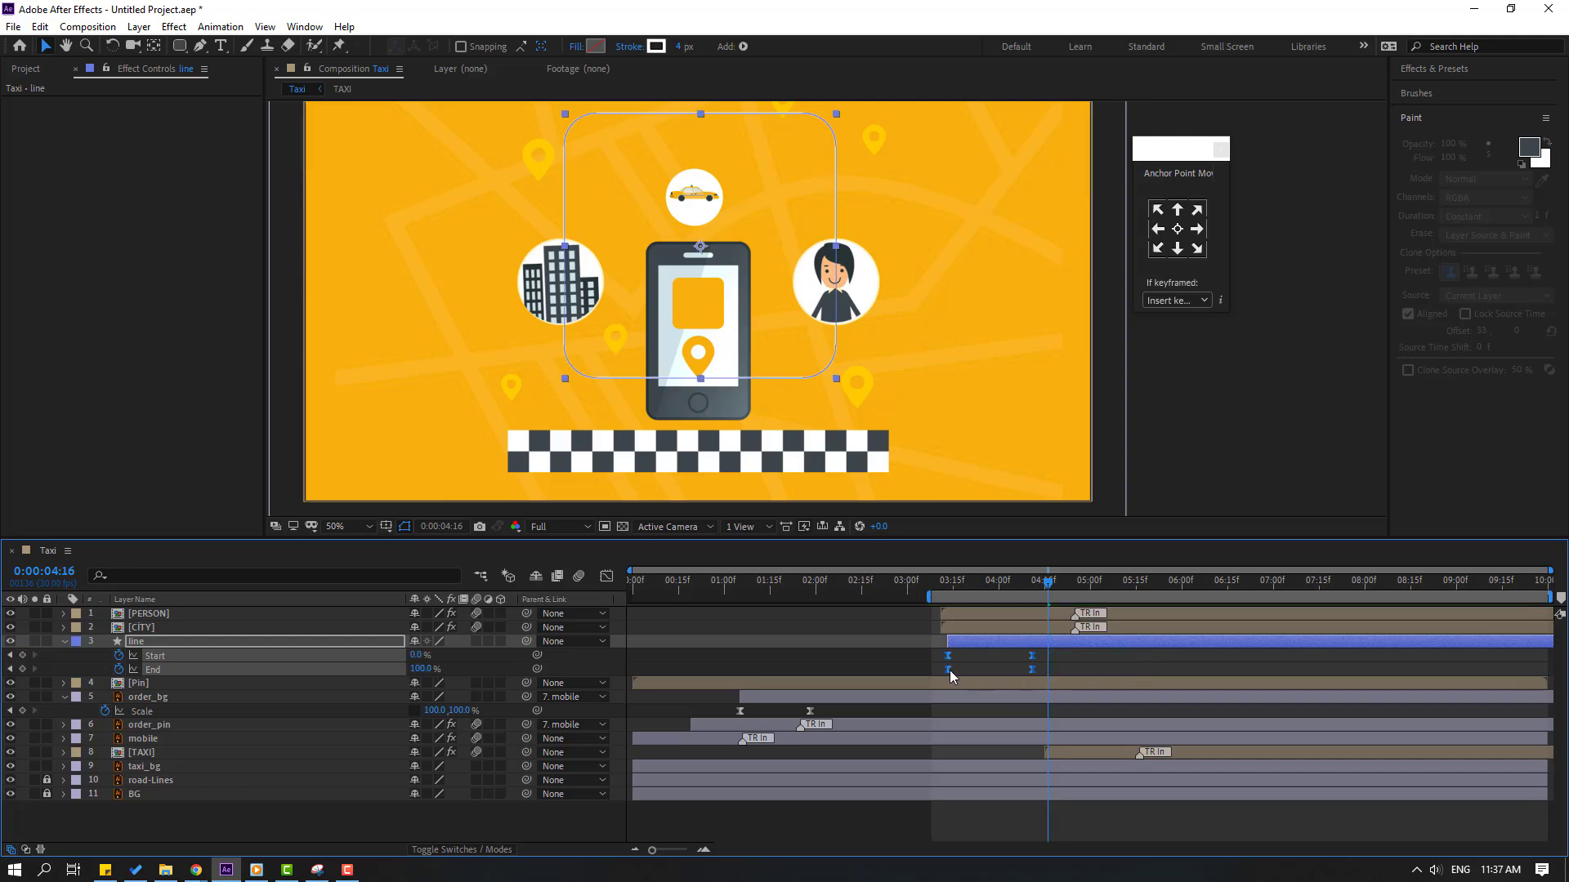
left_click(929, 580)
left_click_drag(956, 586, 997, 588)
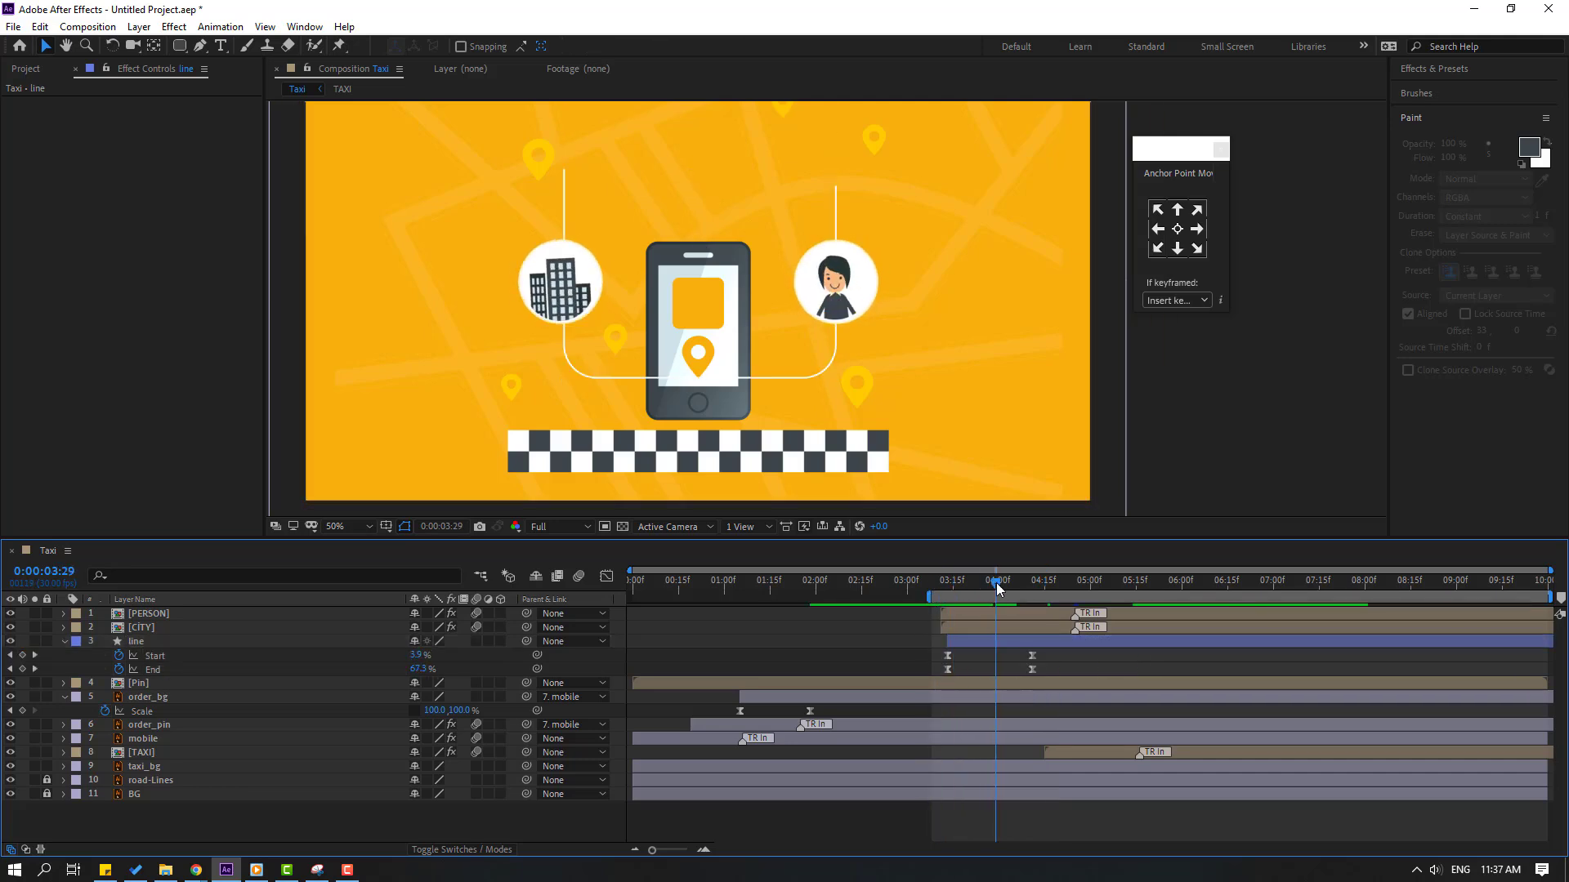
left_click_drag(978, 640, 1016, 640)
left_click(989, 645)
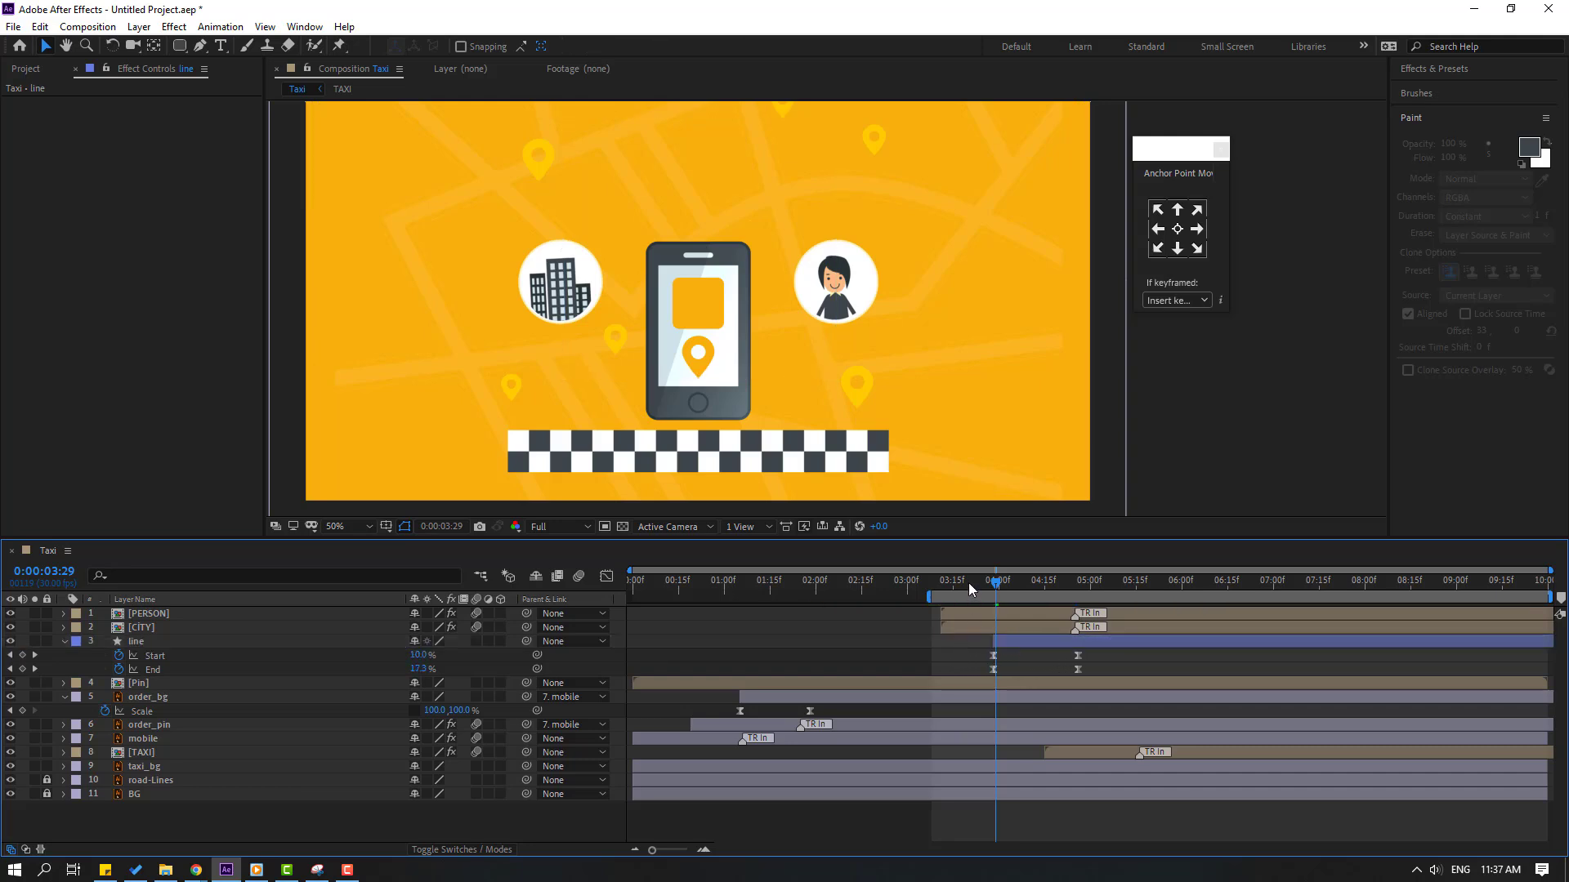
left_click_drag(1000, 579, 1031, 579)
- Delay the CITY layer so its pop-in begins just after the line animation
left_click(179, 643)
left_click(179, 628)
left_click_drag(987, 626, 1055, 624)
left_click_drag(976, 582, 1178, 589)
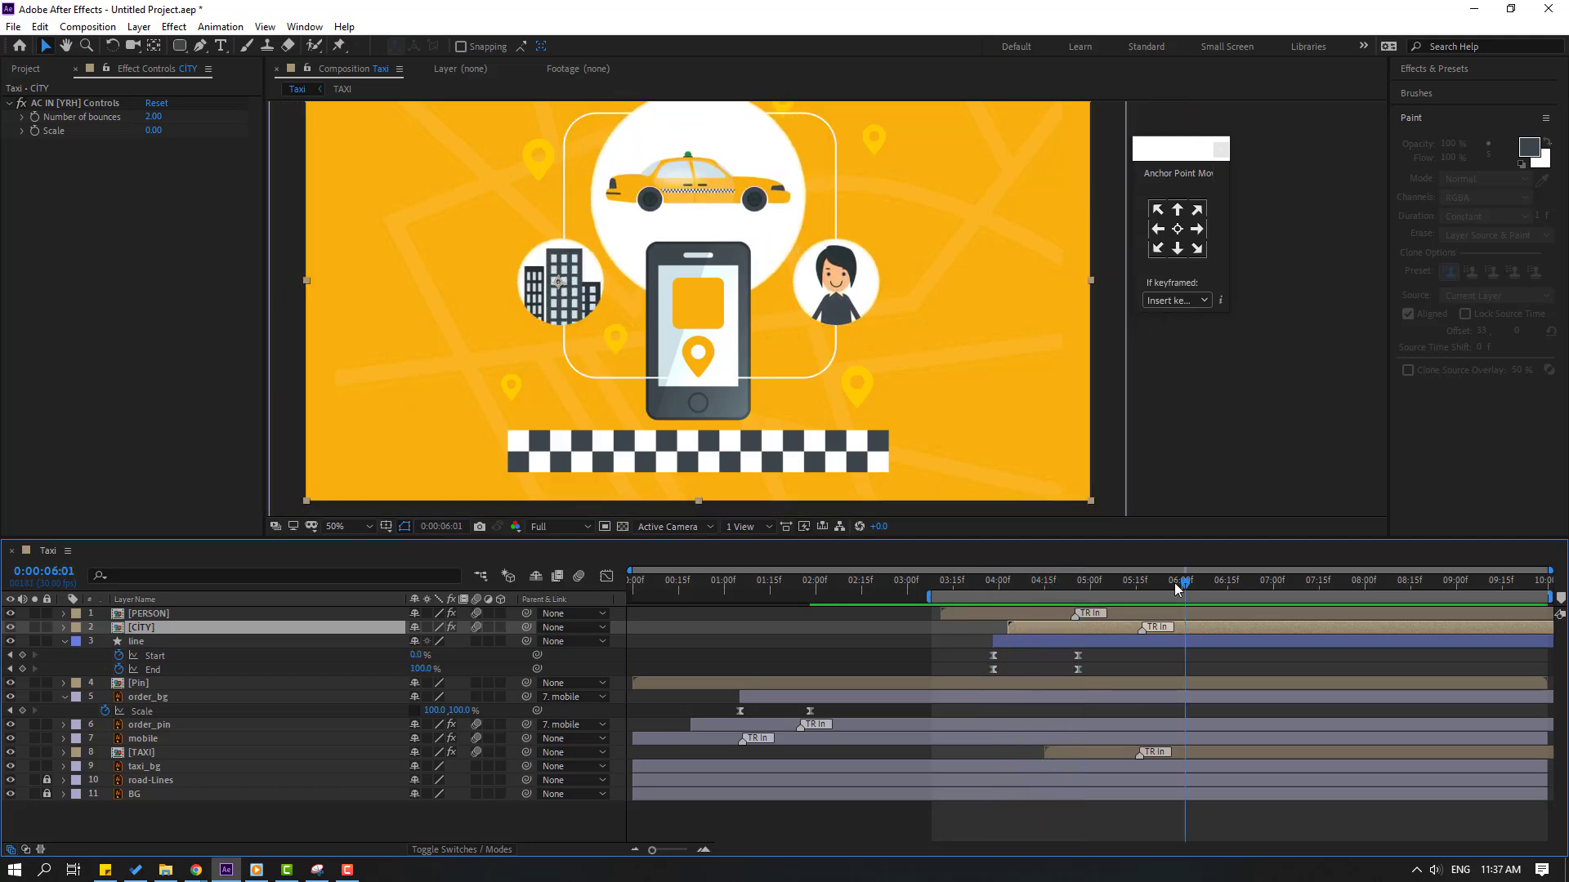
- Find the Cosine Rotate preset under Starter Presets > Effects - 2D Layer > 2D Layer Transformations in Animation Composer
left_click(304, 27)
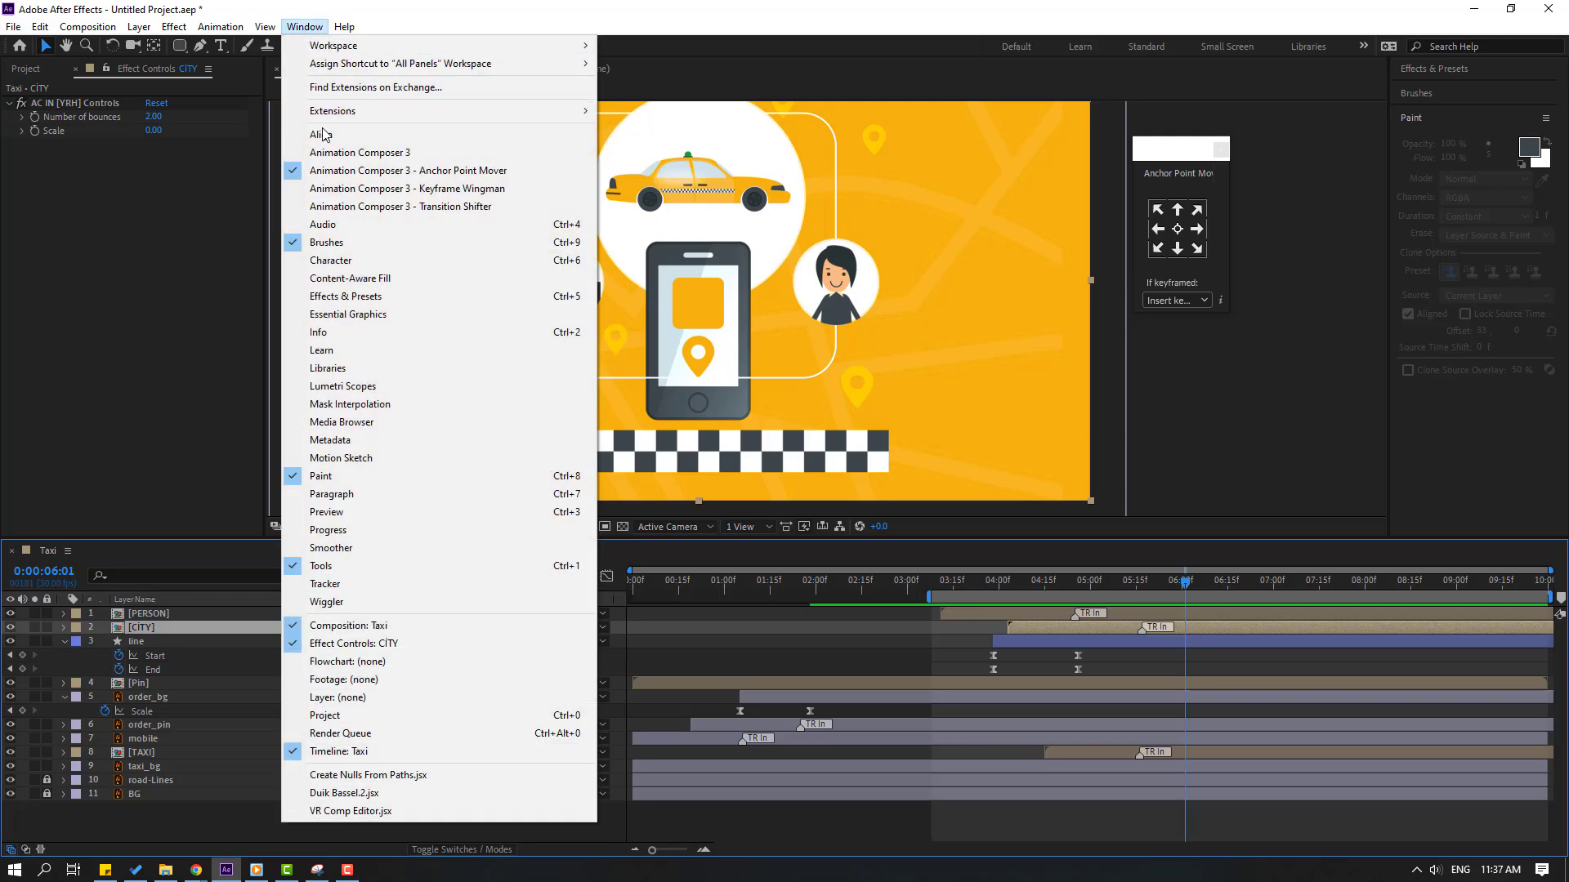
left_click(362, 154)
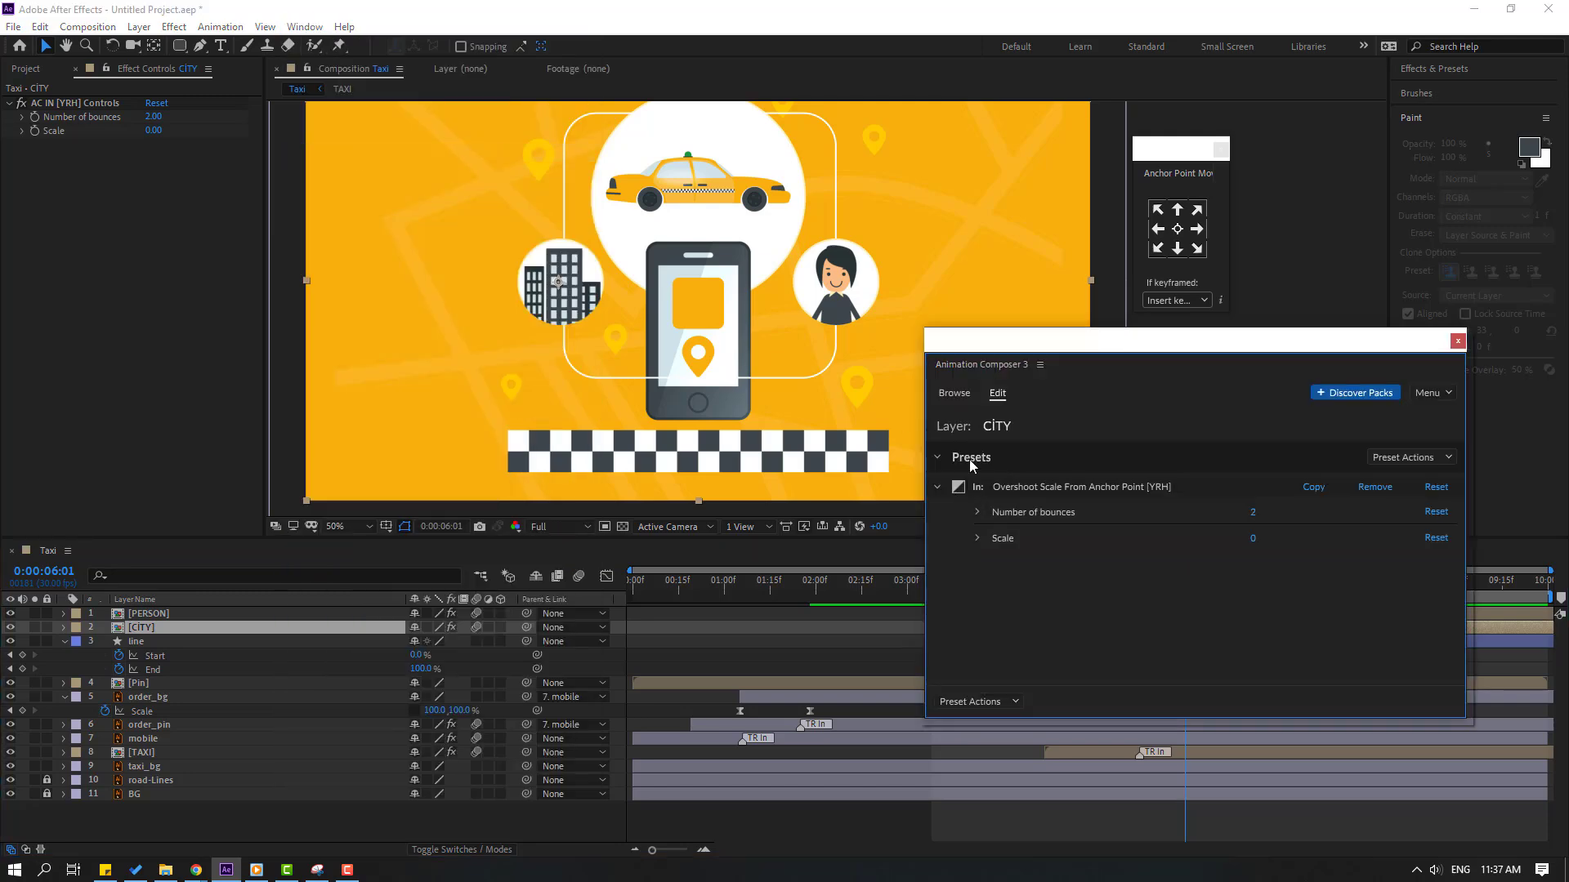
left_click(951, 394)
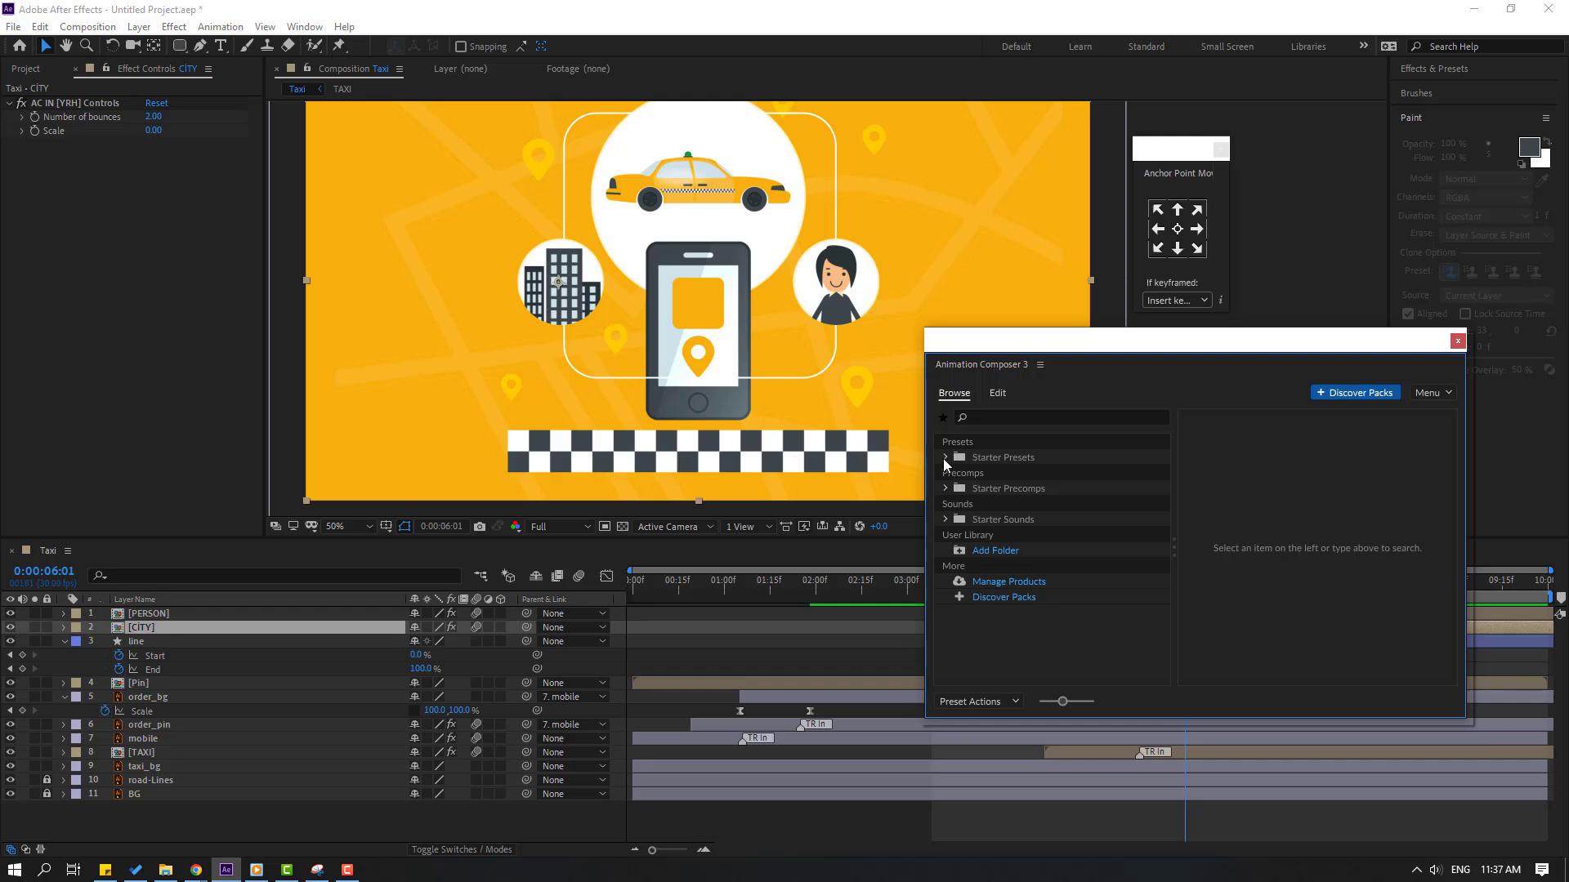
left_click(944, 458)
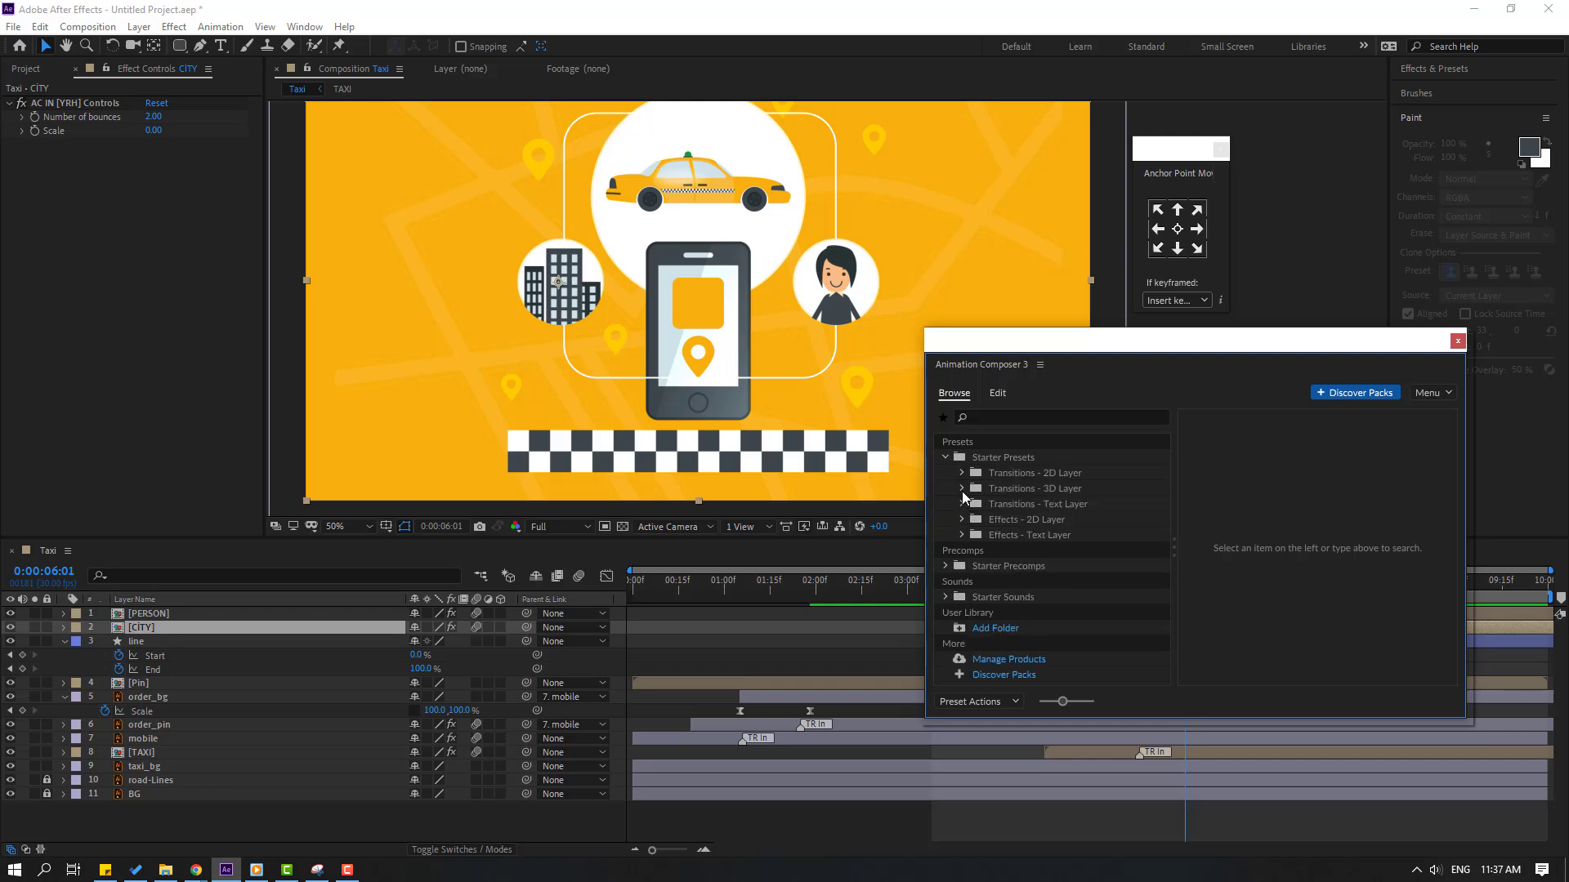
left_click(963, 520)
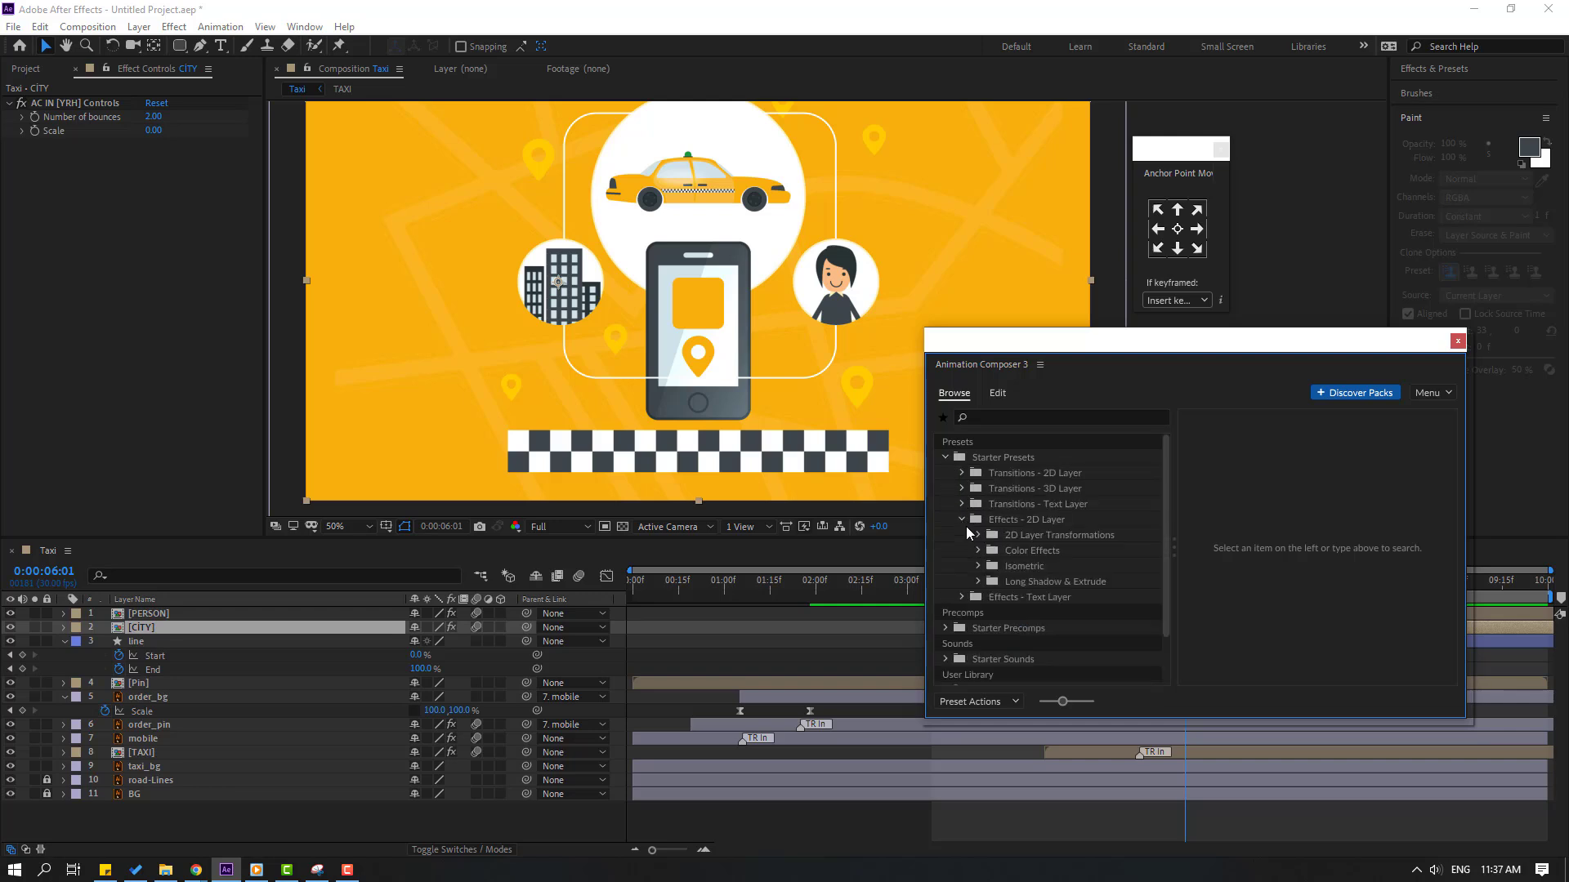
left_click(977, 536)
scroll(997, 580, "down", 1)
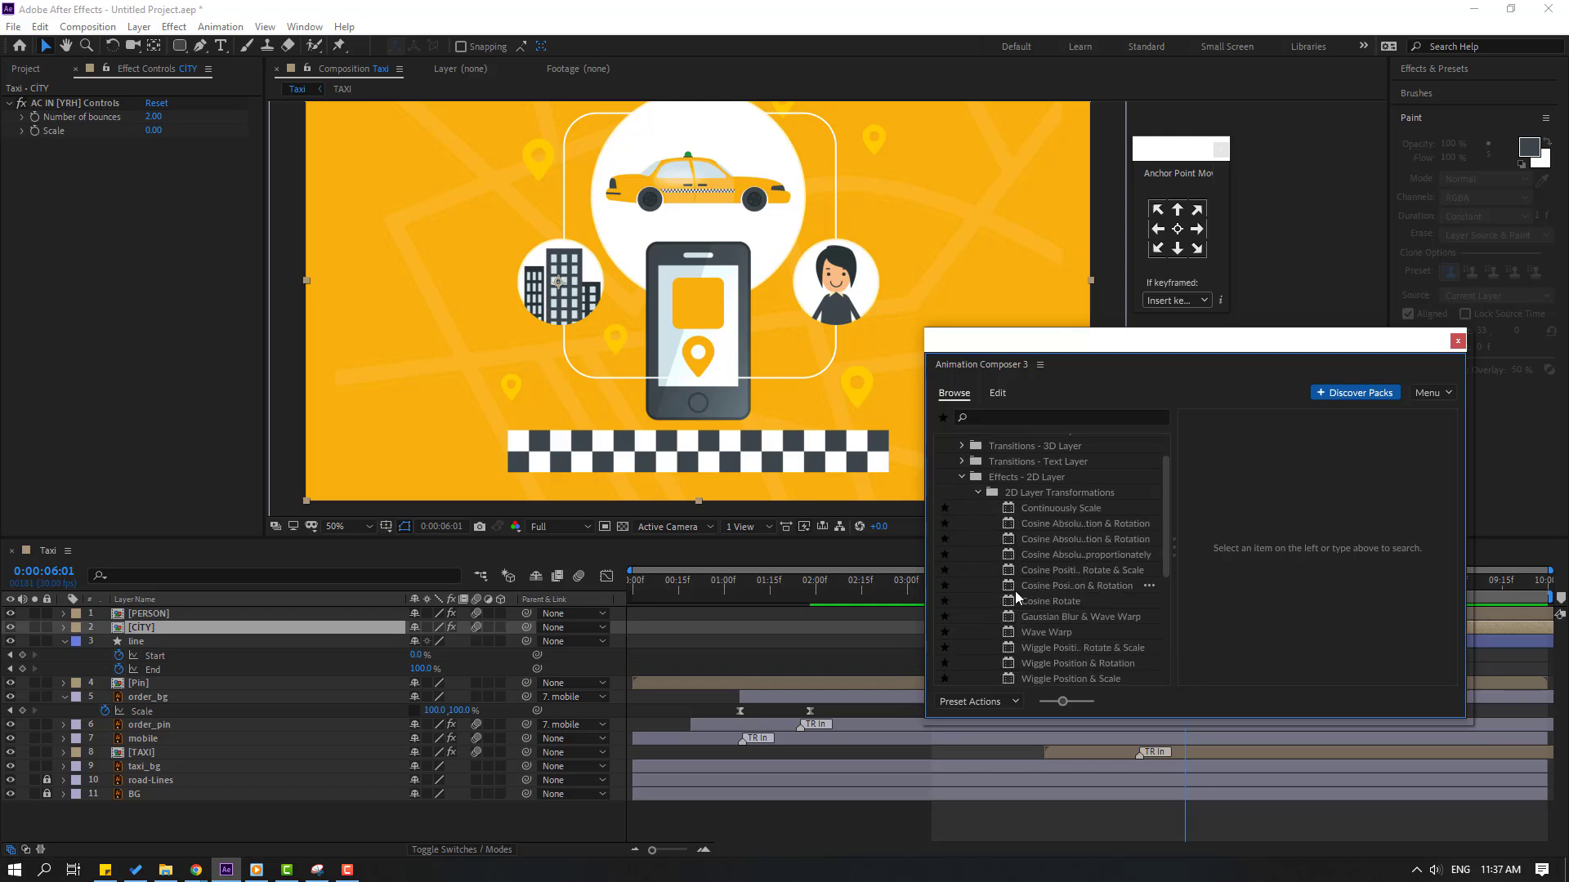
left_click(1062, 597)
scroll(1061, 600, "down", 1)
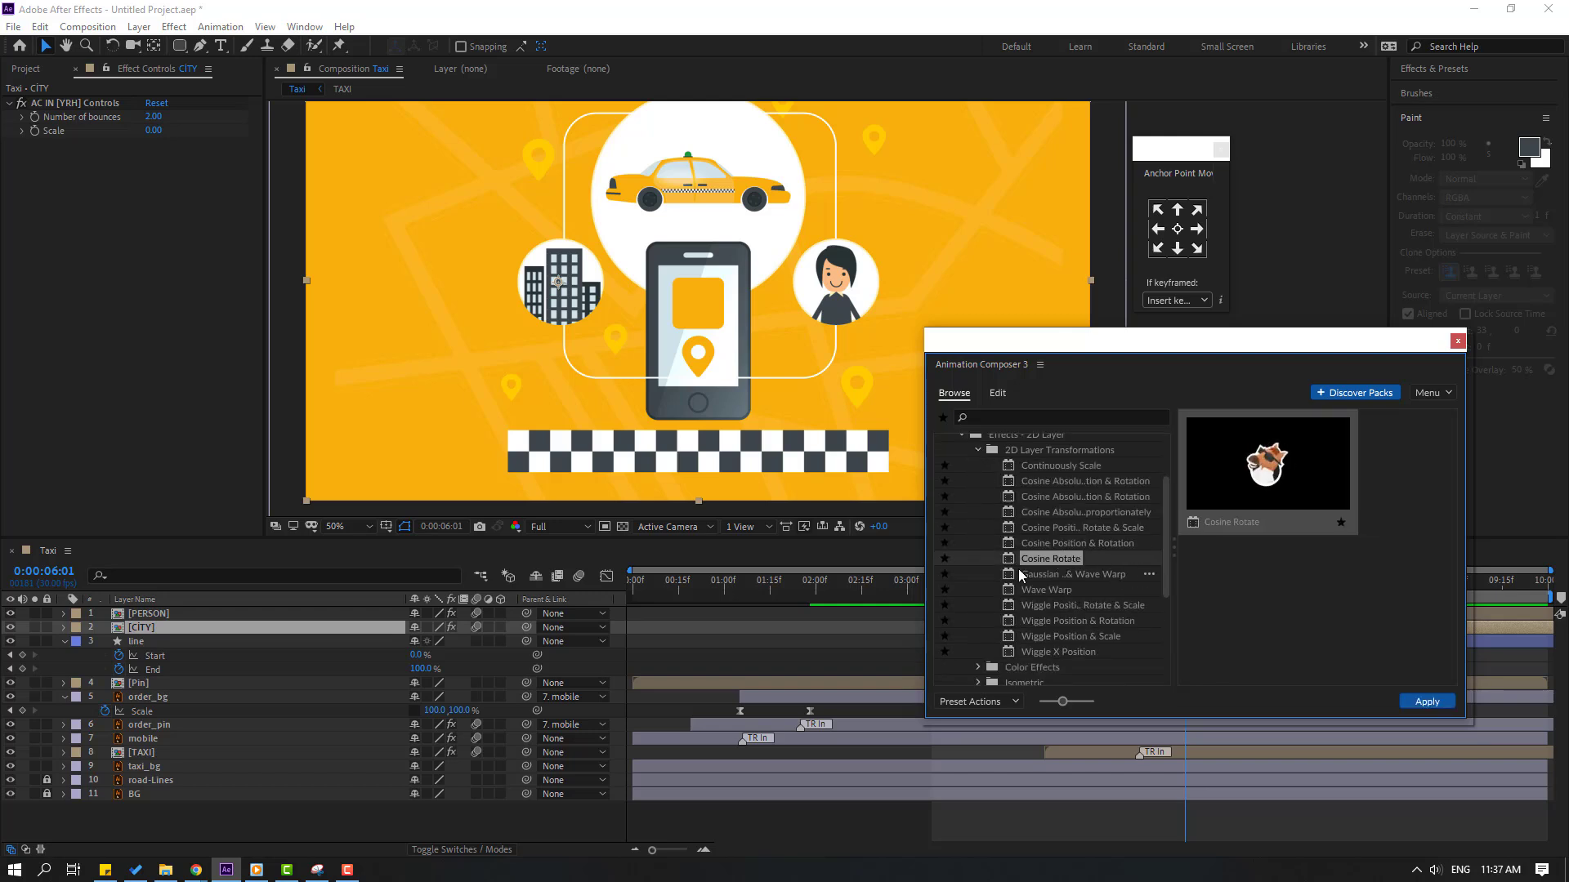
- Apply Cosine Rotate to both the PERSON and CITY layers
left_click(150, 628)
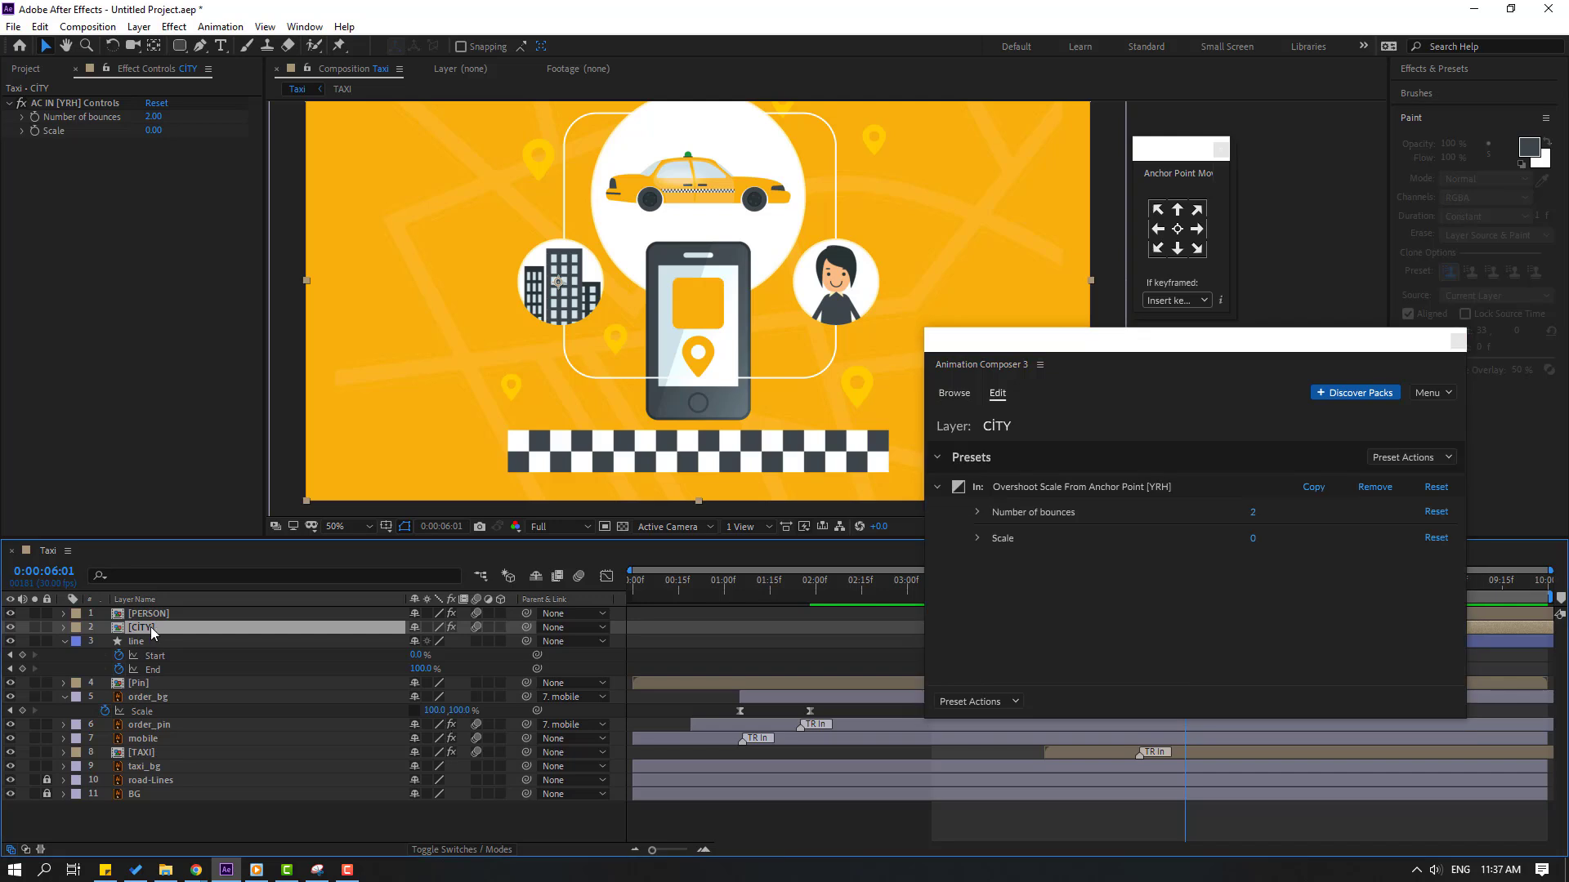
left_click(162, 613, "ctrl")
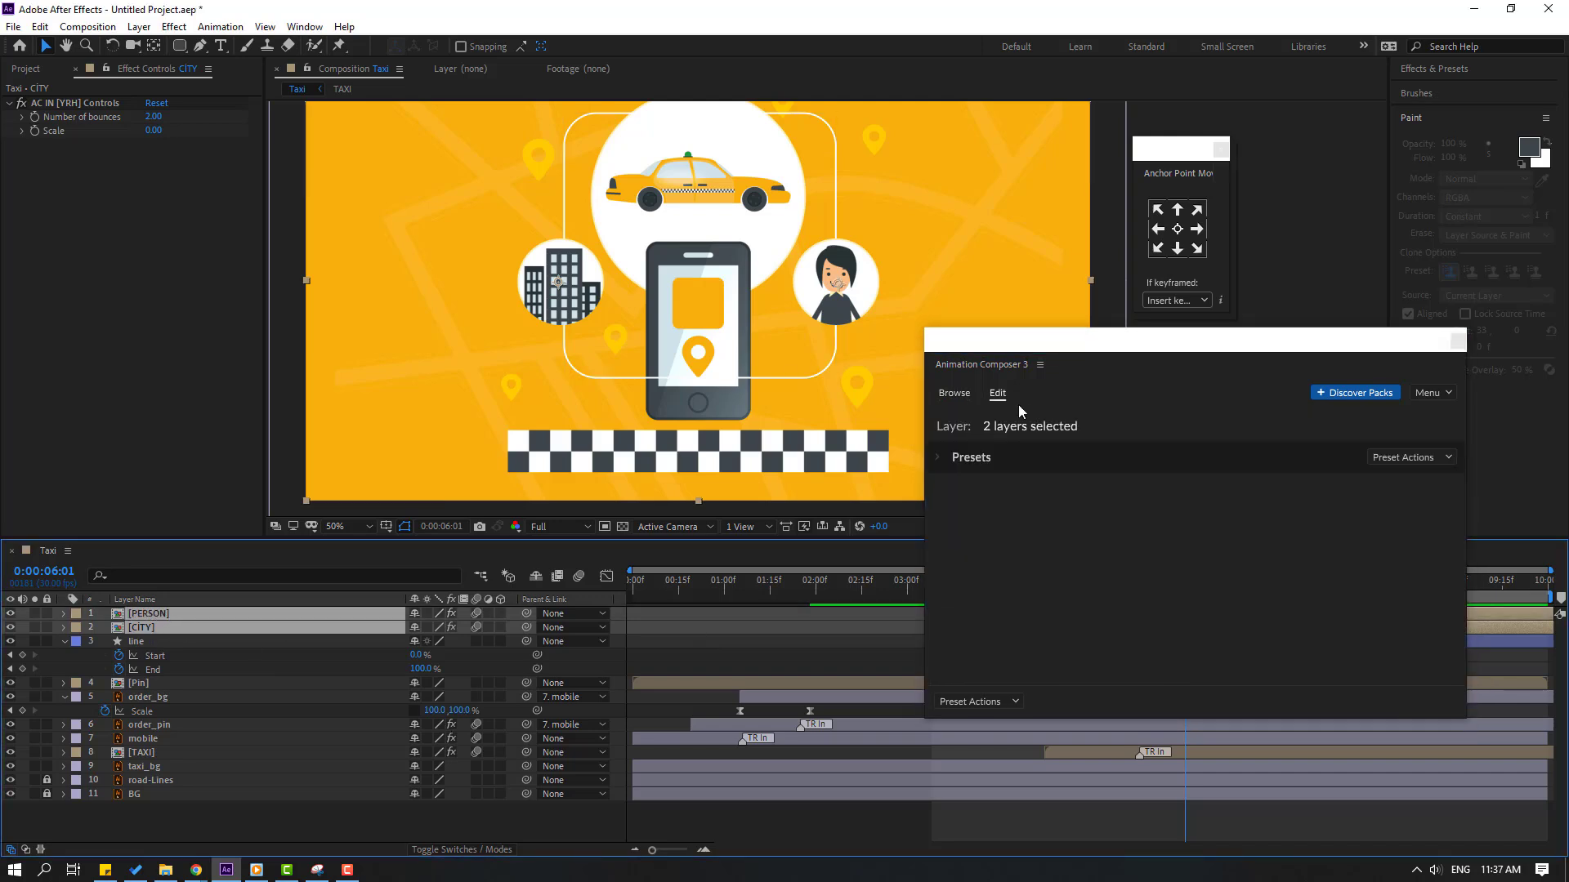
left_click(956, 393)
left_click(1429, 704)
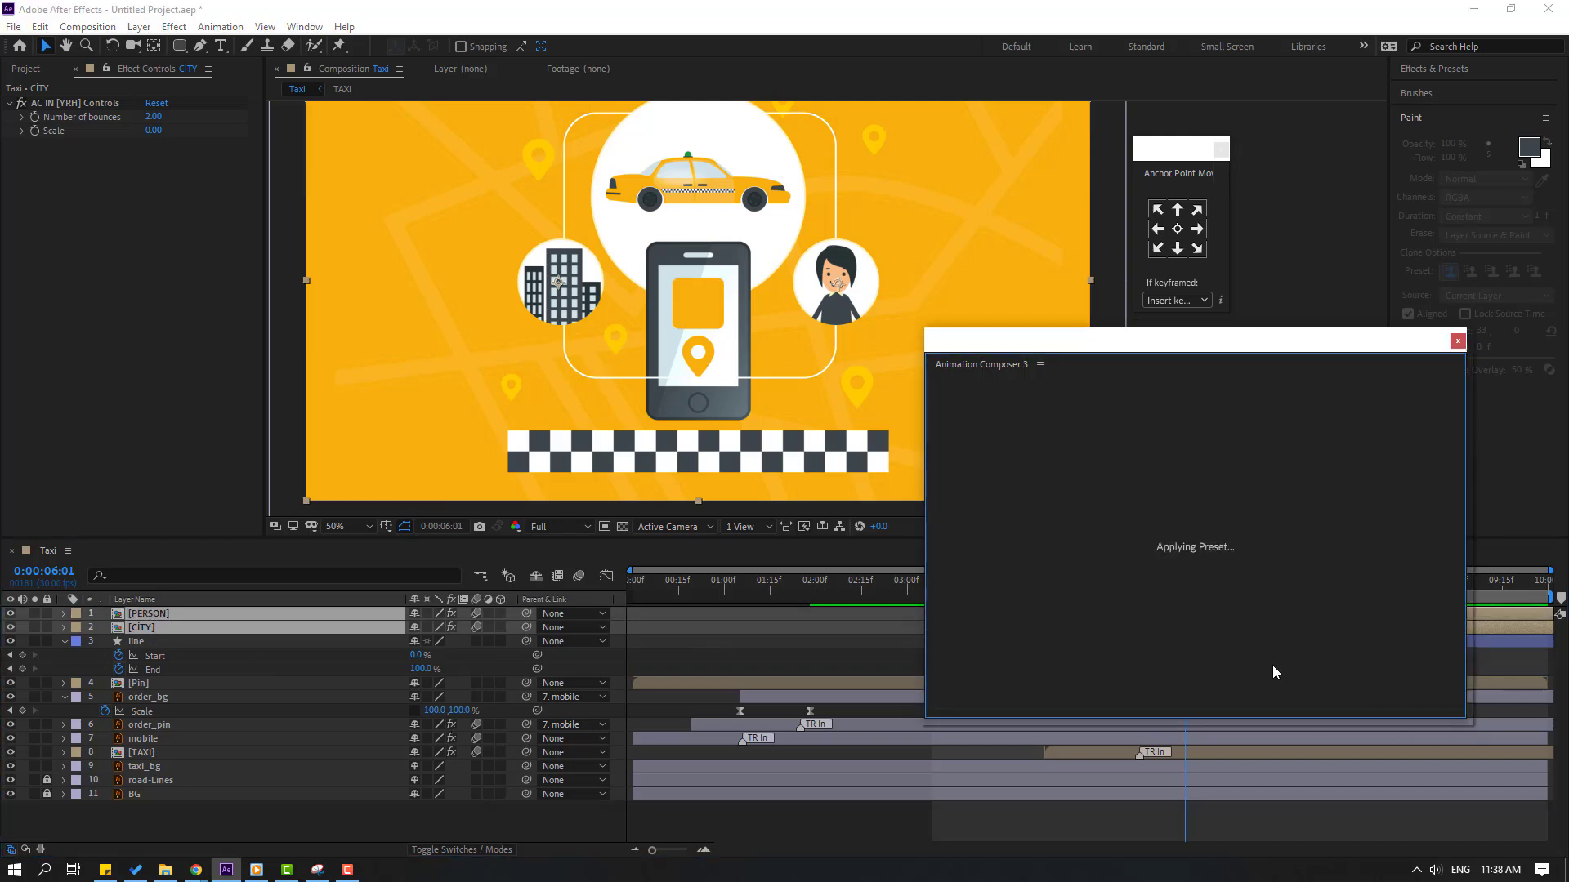
left_click(775, 663)
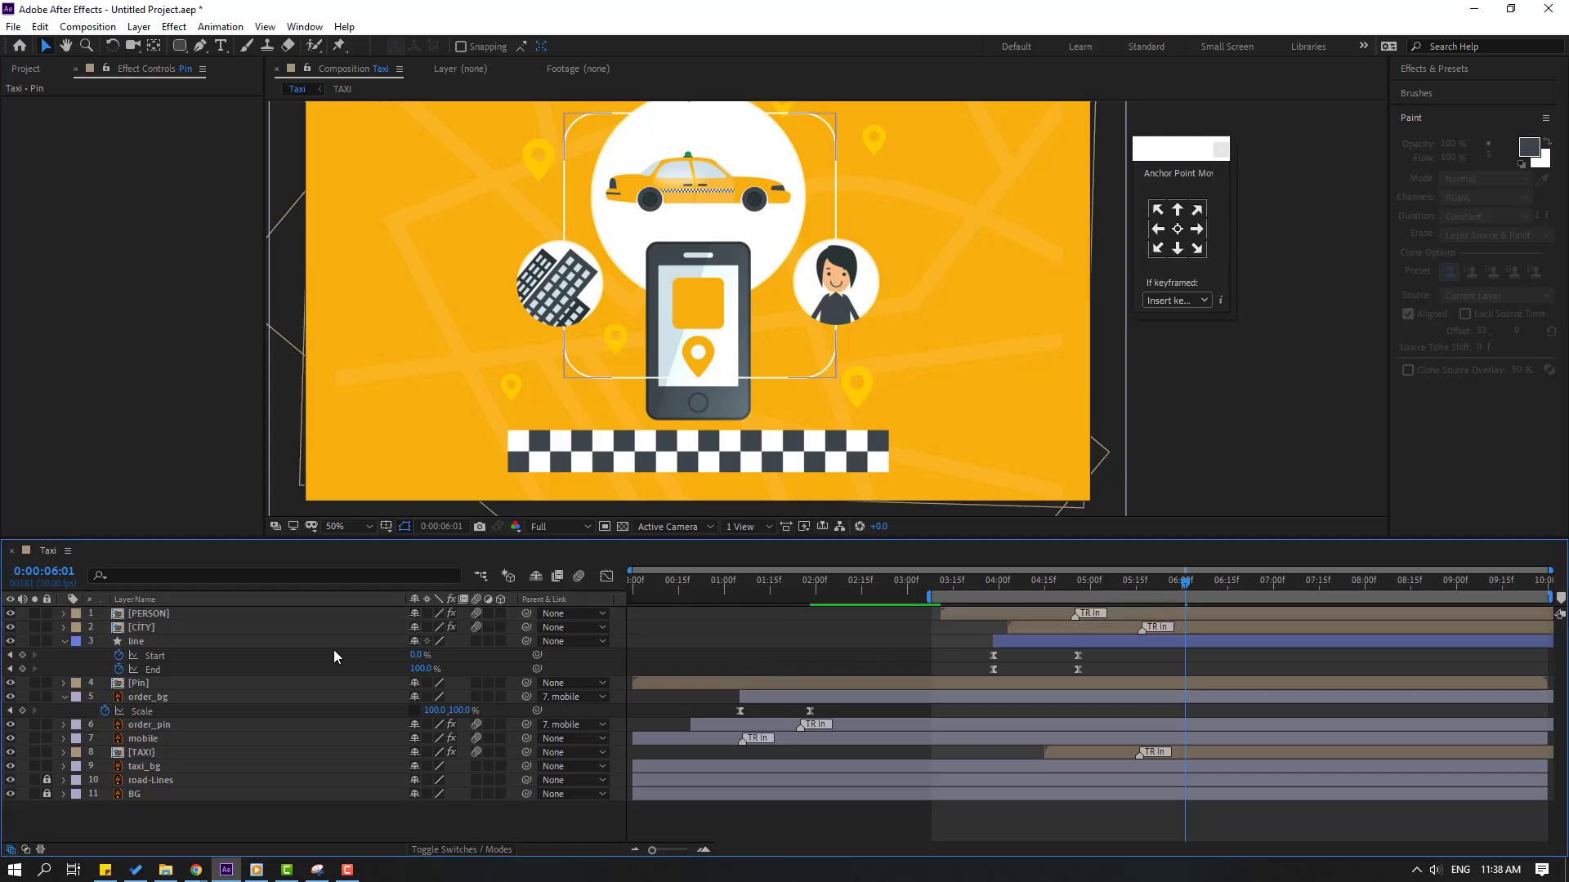
left_click(178, 628)
left_click_drag(964, 581, 1169, 580)
- Set the CITY layer's AC FX wobble Intensity to 10 and preview it
left_click(64, 173)
left_click(157, 158)
type("10")
key("Return")
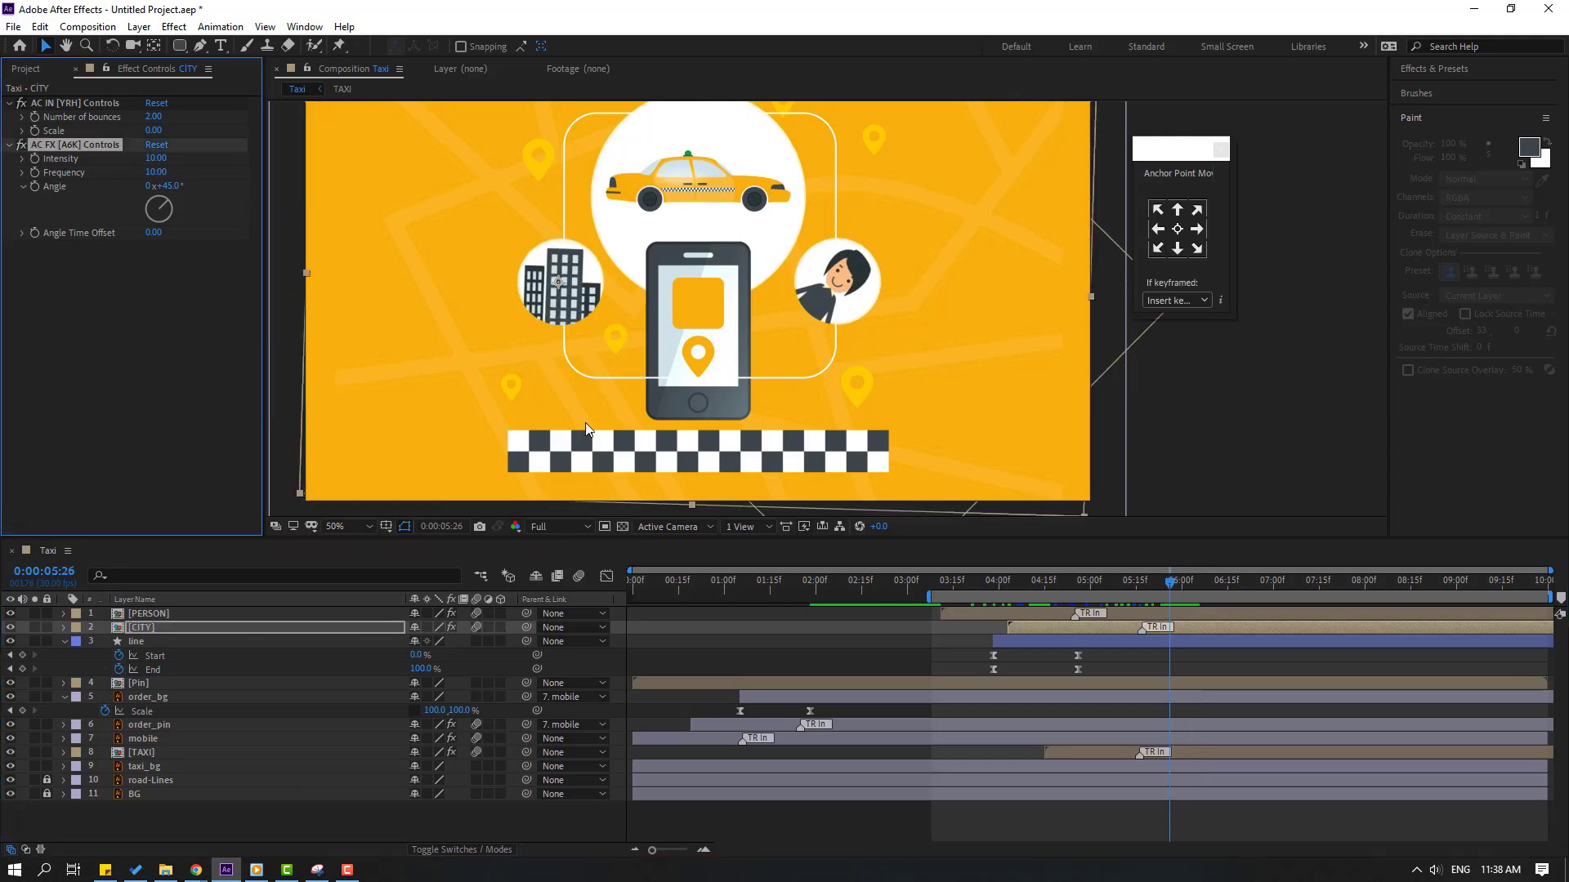
key("space")
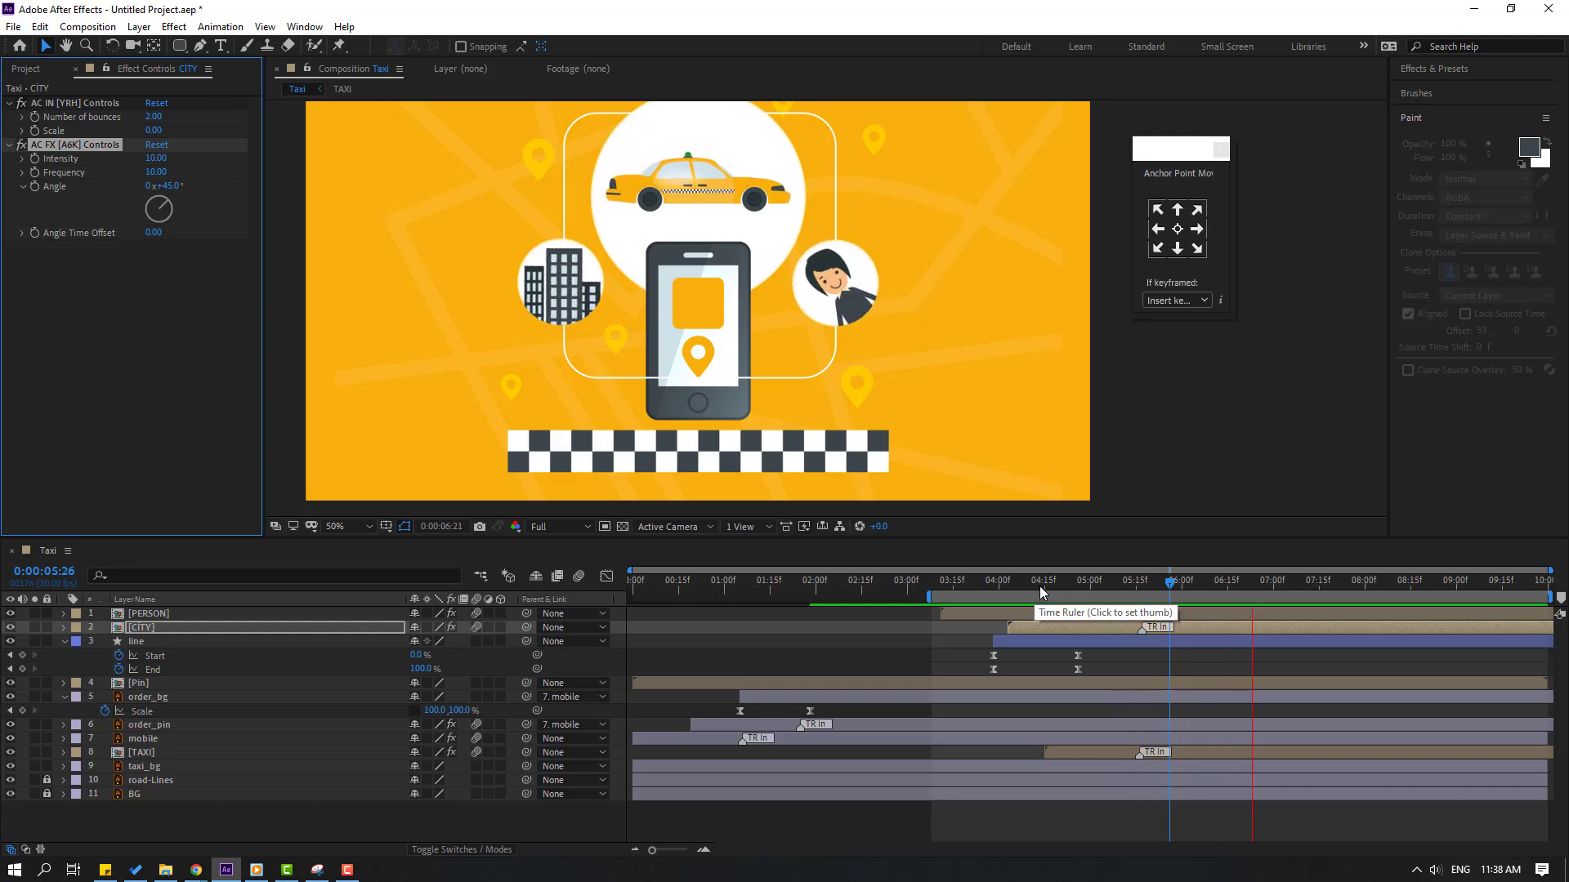
key("space")
- Set the PERSON layer's wobble Intensity to 10, preview it, and drag the line layer lower
left_click(147, 617)
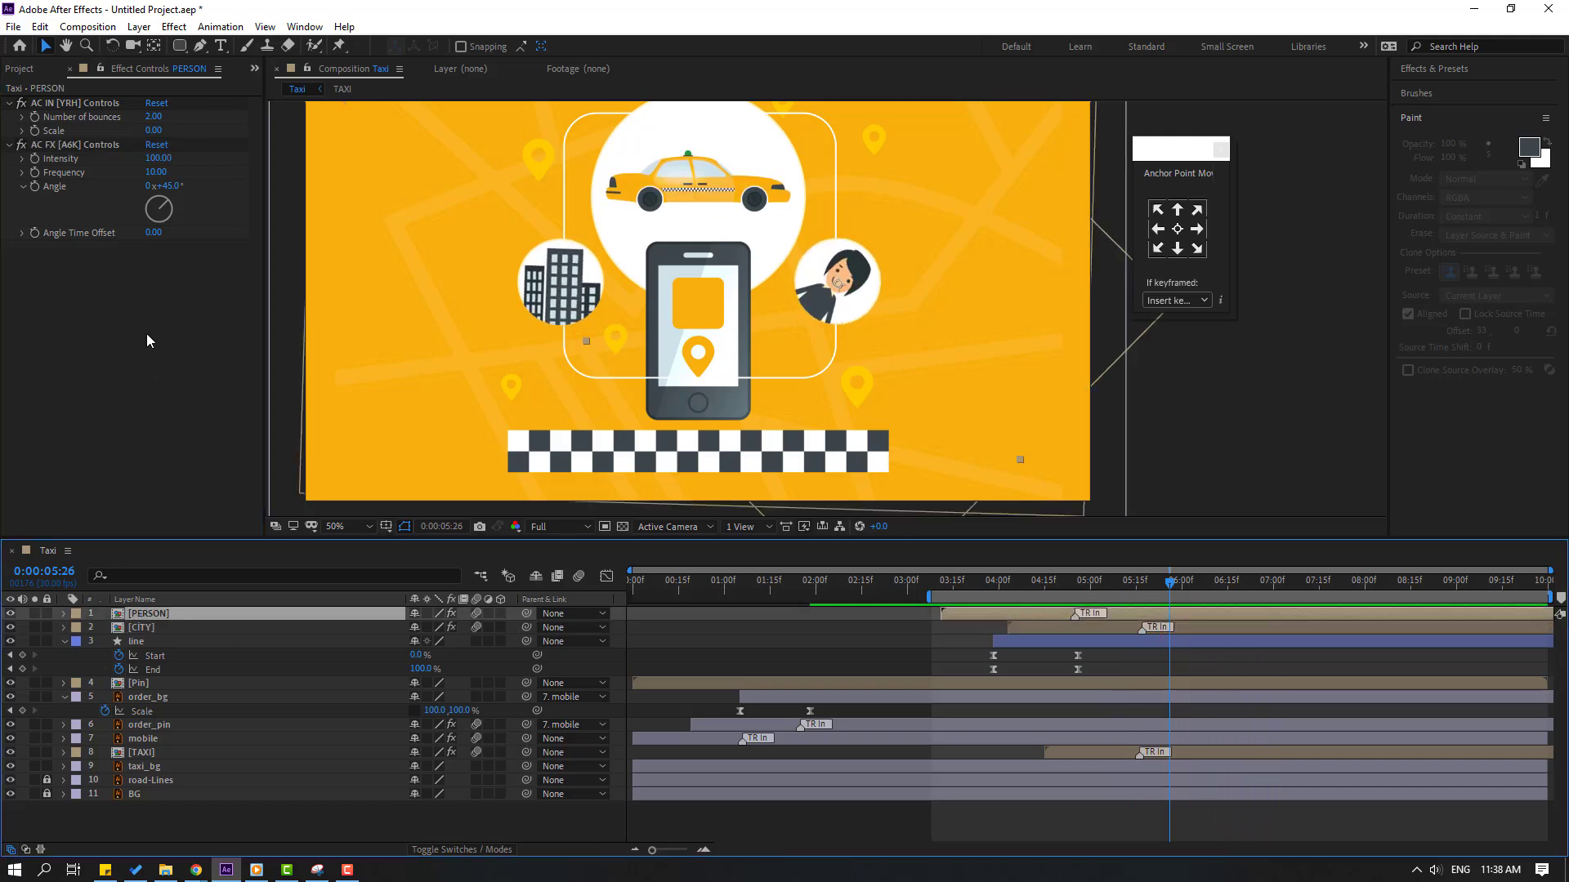
left_click(156, 159)
type("10")
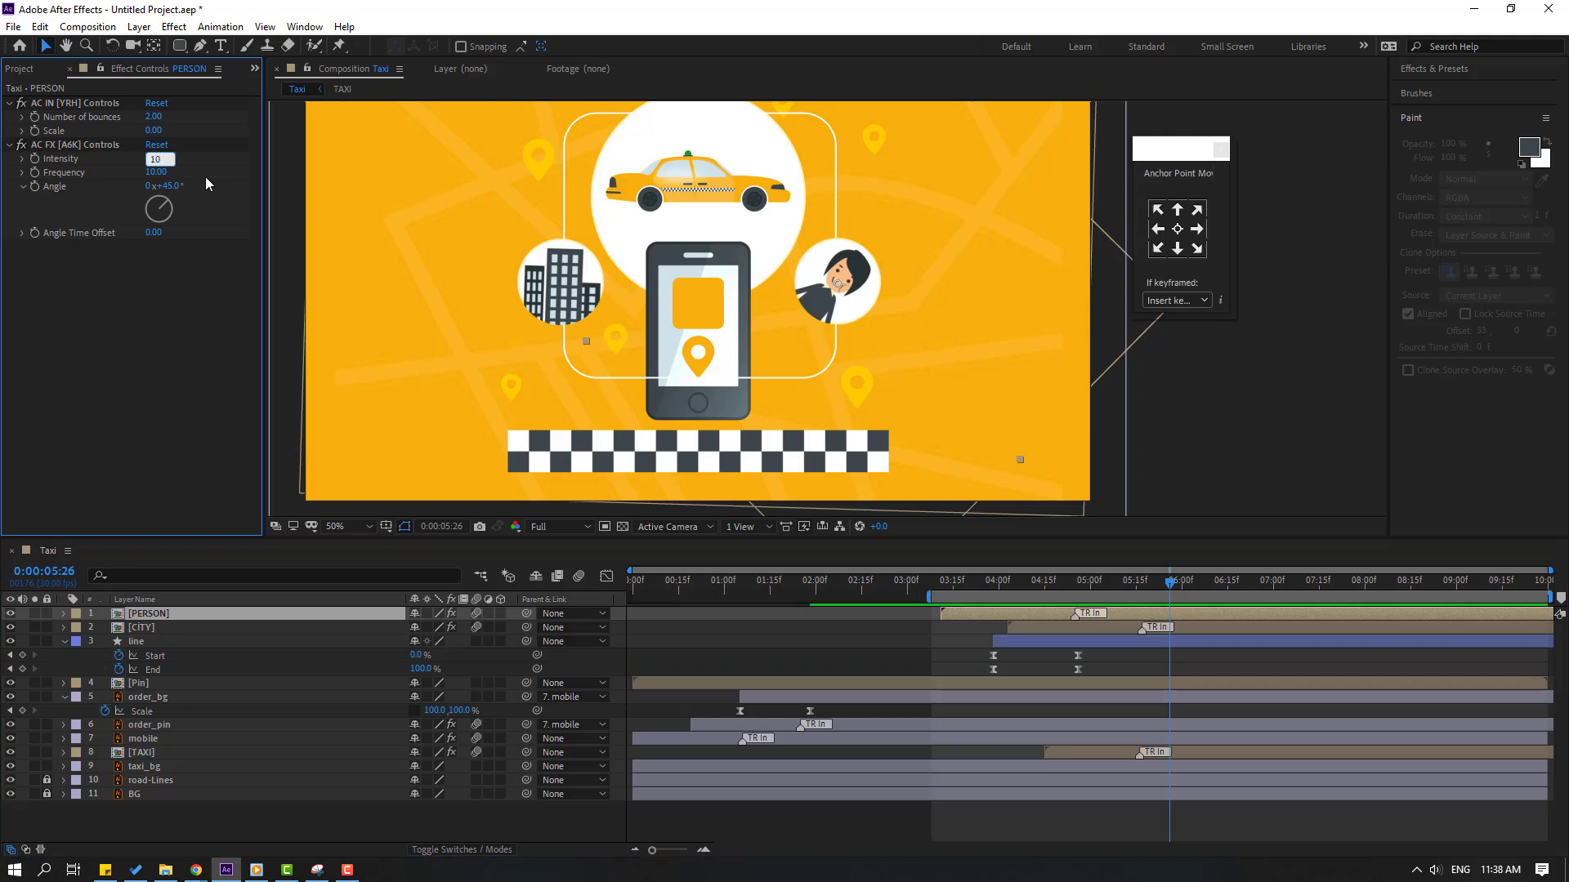
key("Return")
key("space")
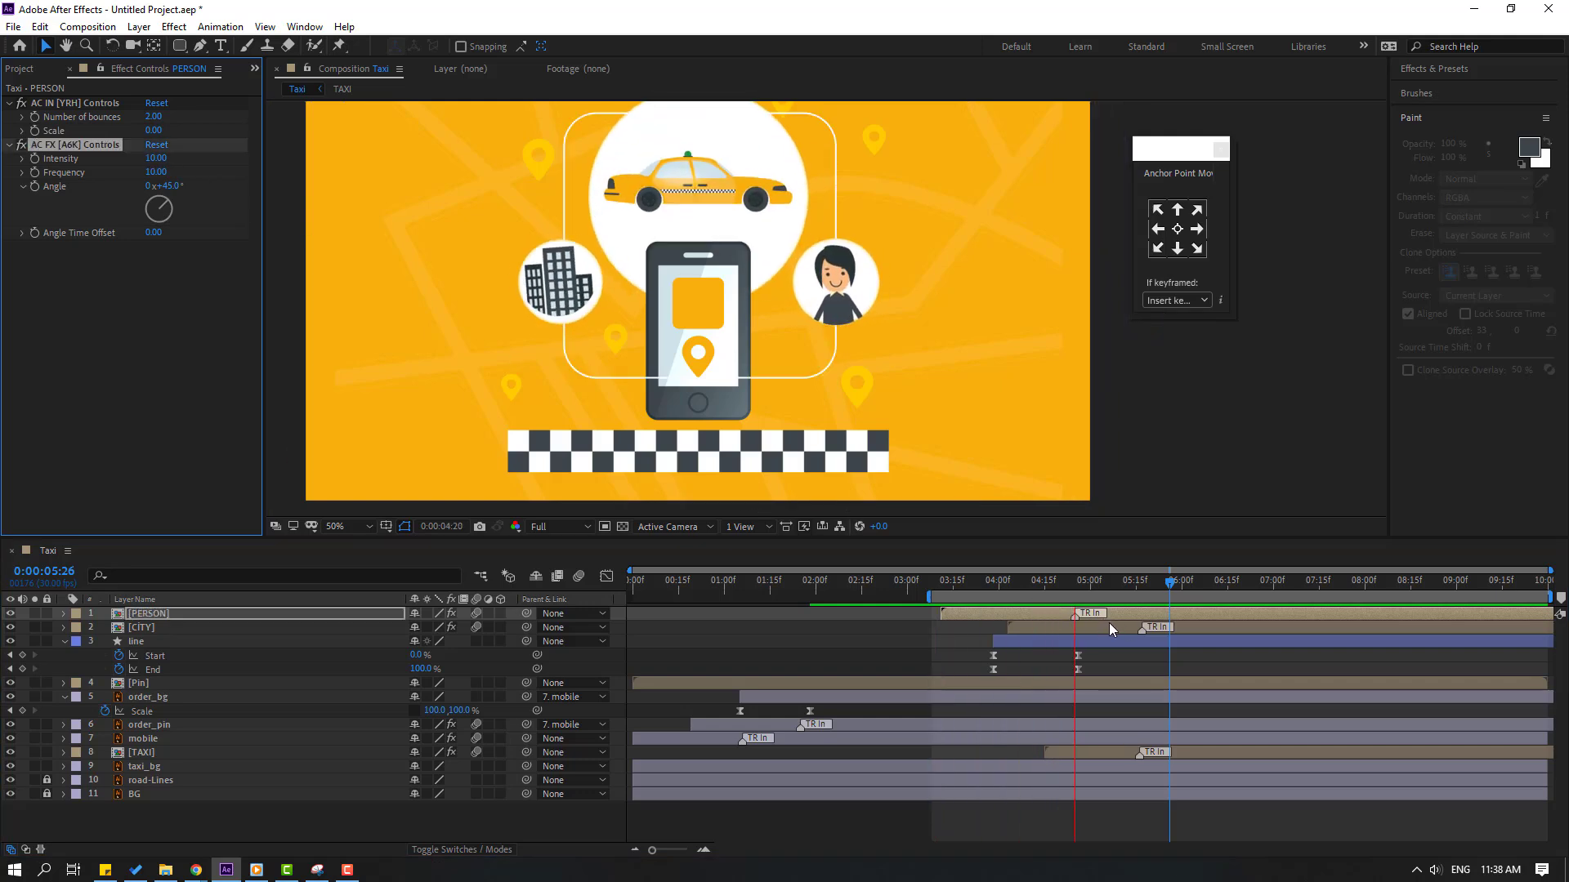
key("space")
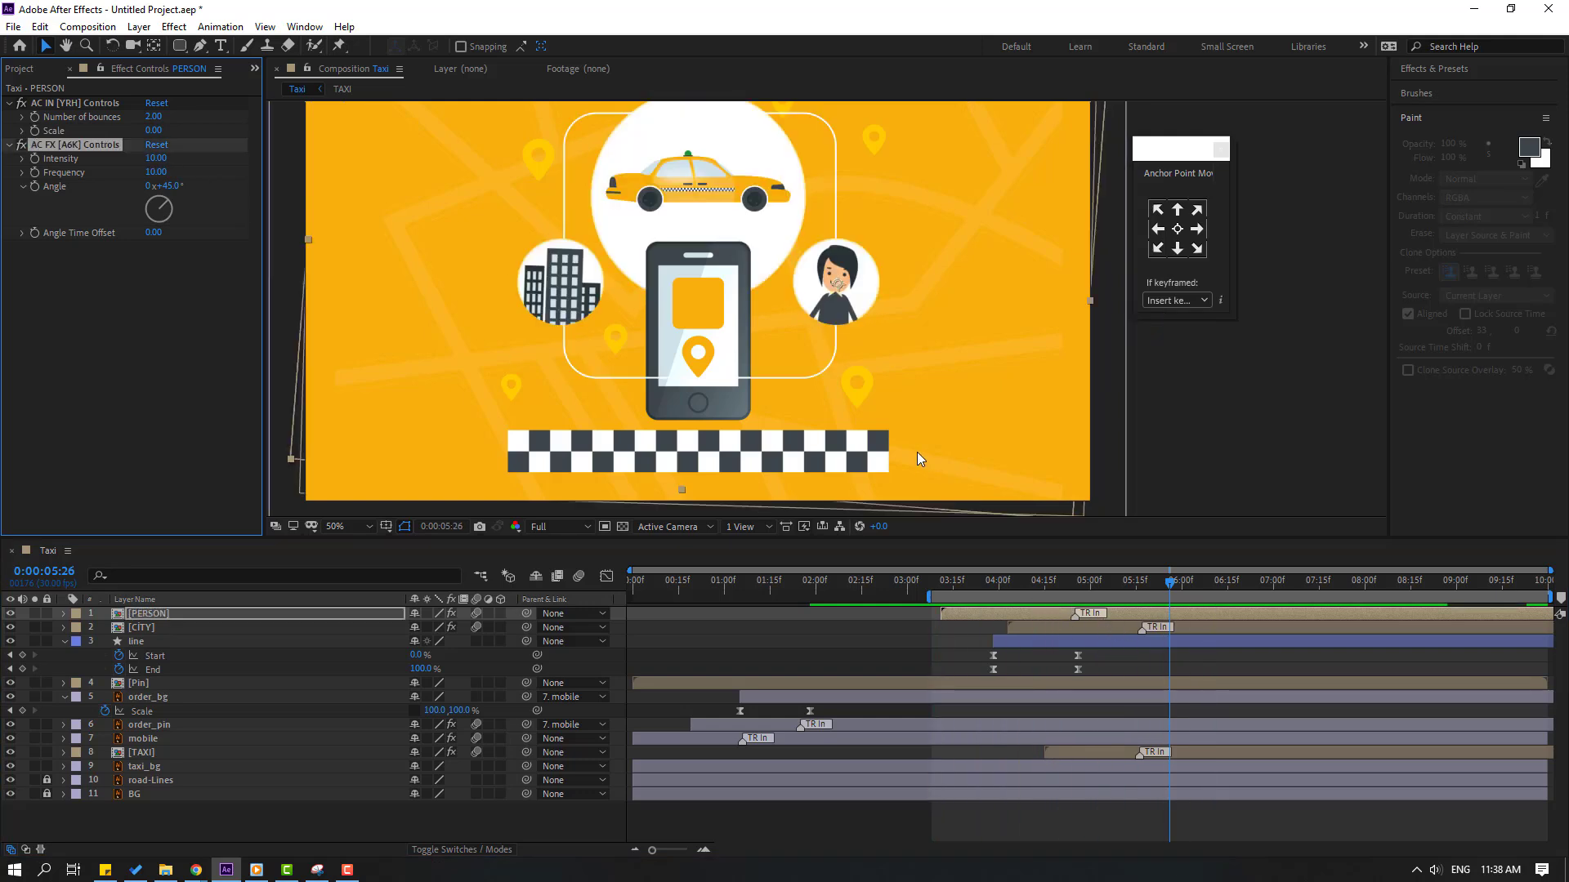
left_click_drag(1067, 582, 1191, 587)
left_click_drag(135, 643, 190, 742)
- Place line between mobile and TAXI, then slide PERSON, CITY, line and TAXI earlier
left_click_drag(686, 582, 714, 582)
left_click(63, 711)
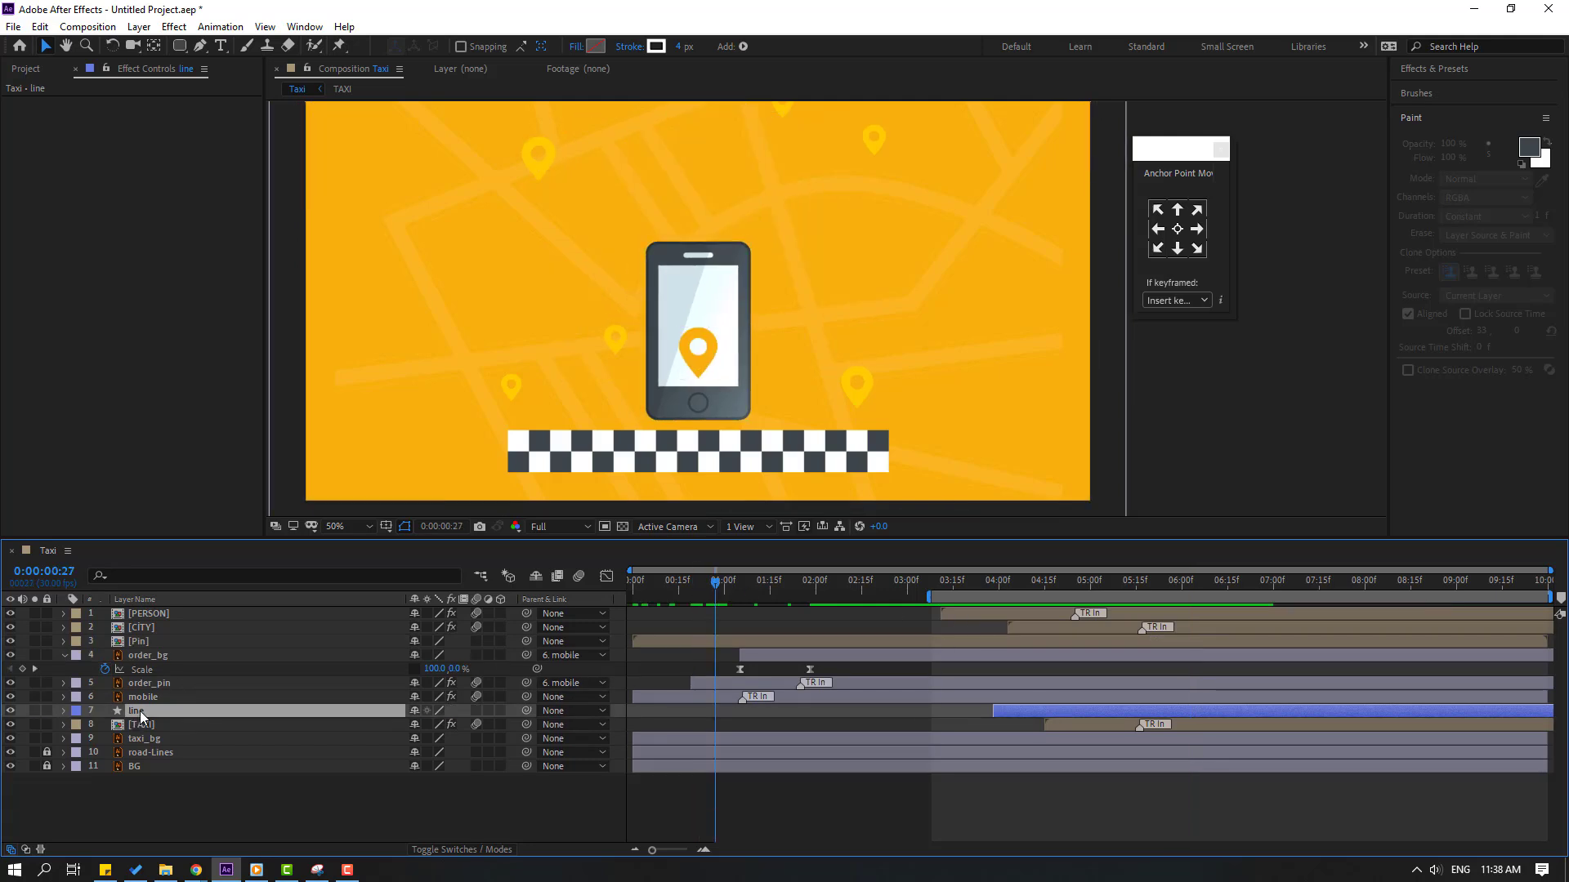
left_click(158, 615, "ctrl")
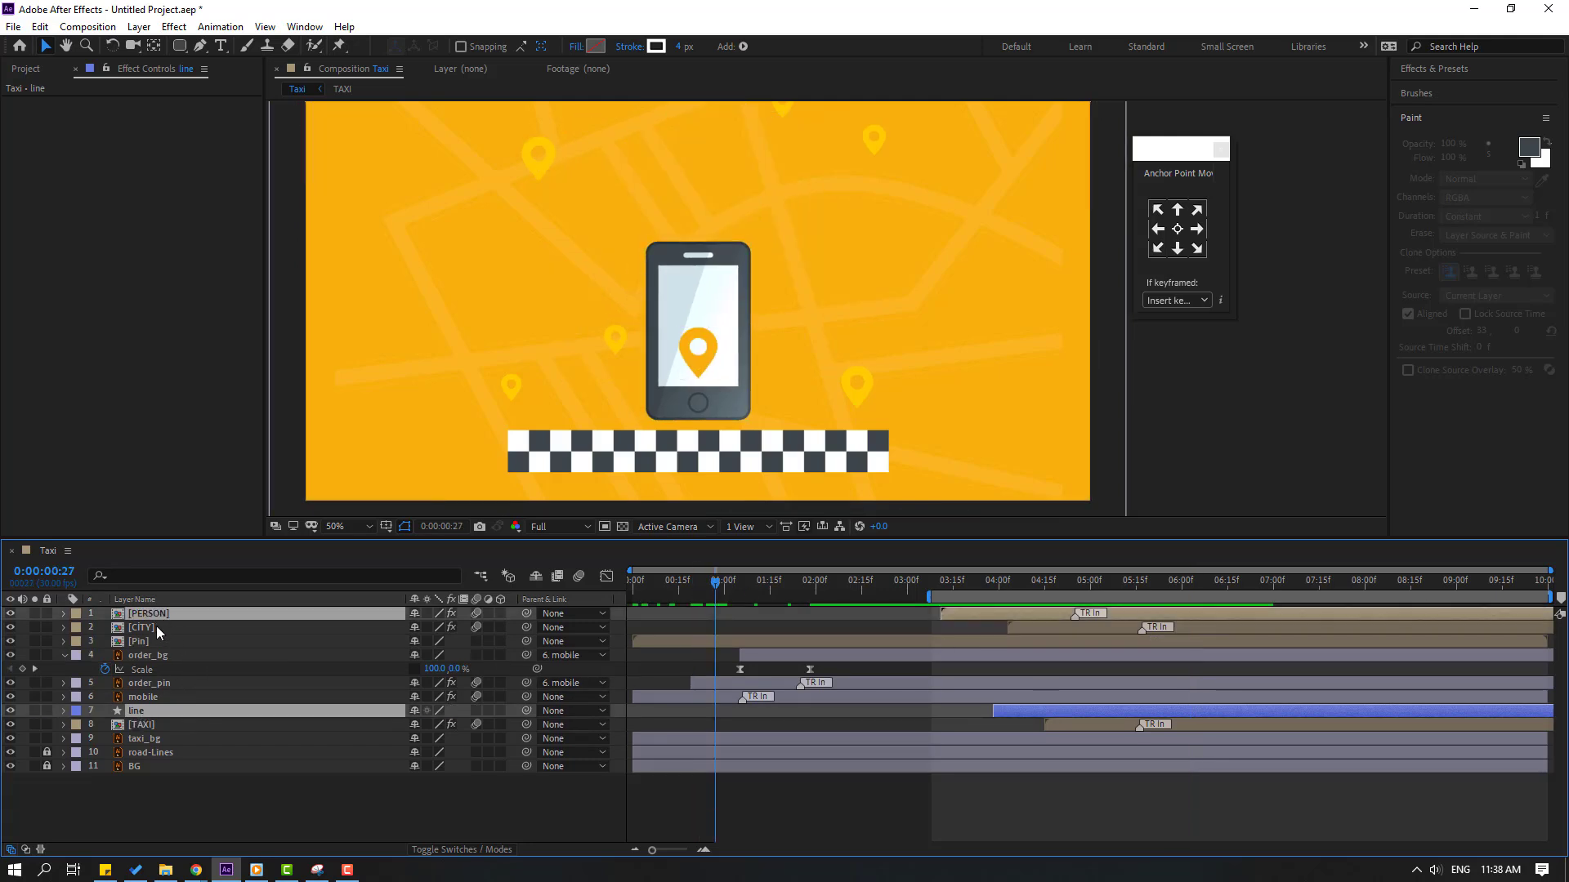
left_click(155, 626, "ctrl")
left_click(1062, 722, "ctrl")
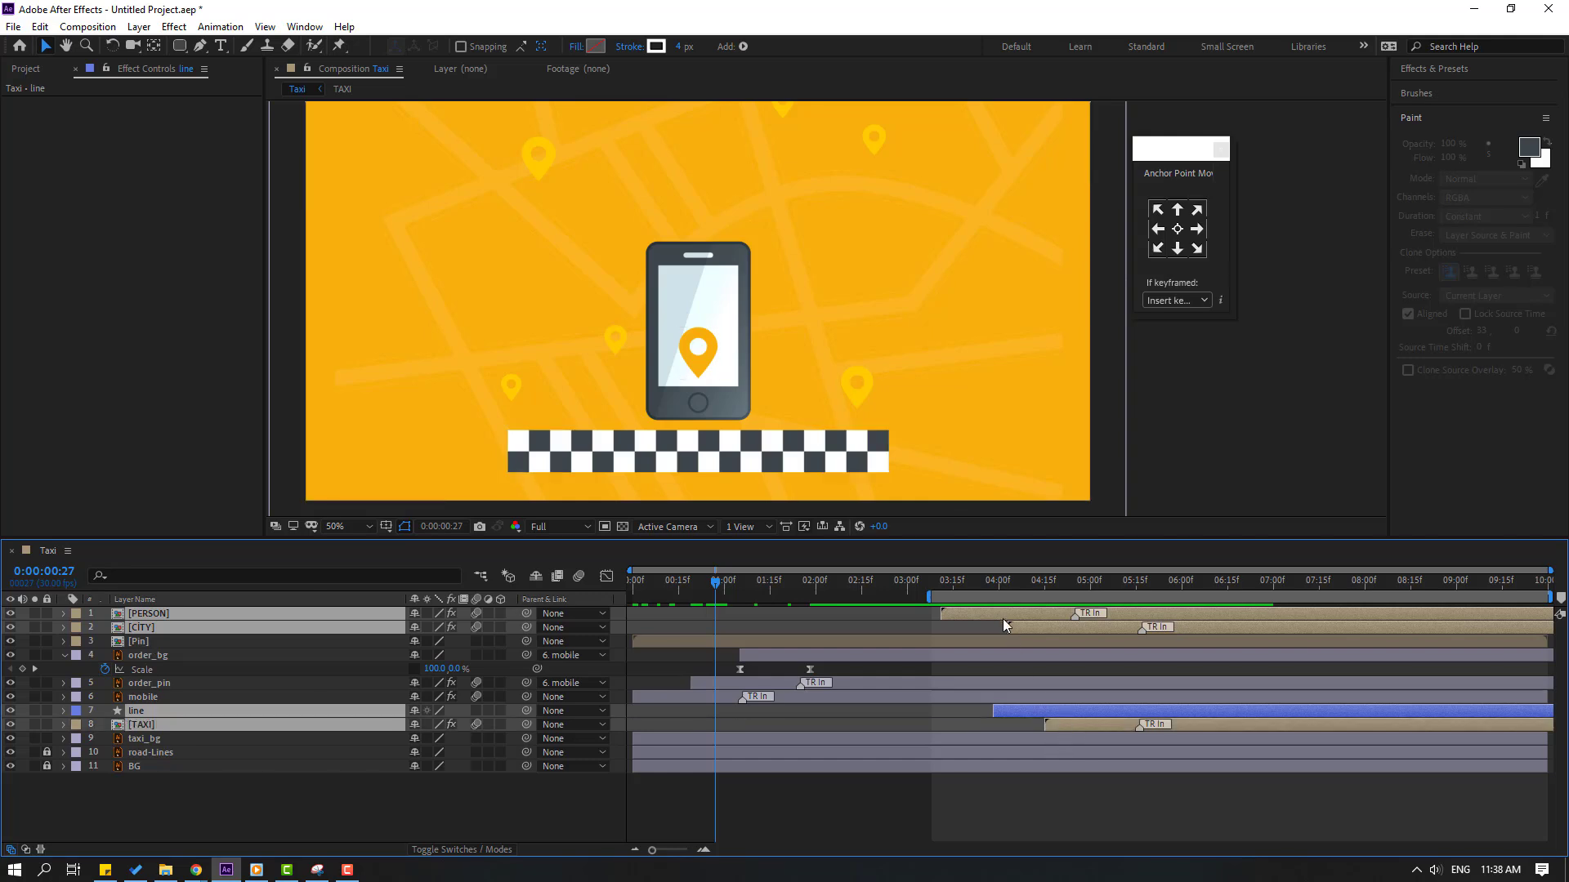
left_click_drag(983, 613, 829, 595)
- Extend the work area to about 6:20, fit the frame in the viewer, and preview
left_click_drag(931, 597, 1250, 597)
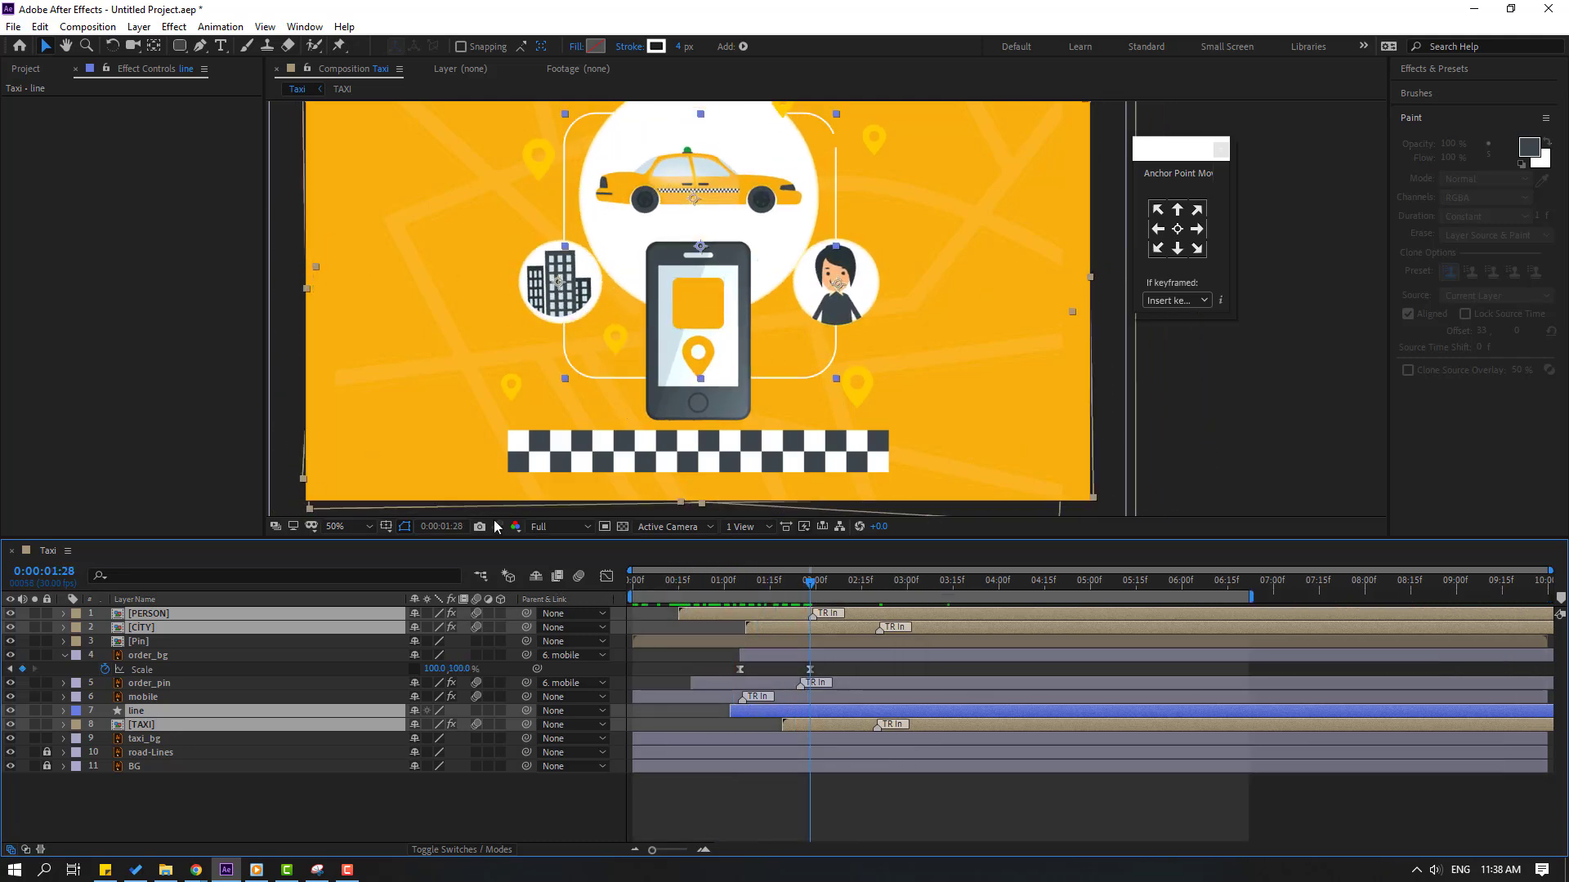
left_click(335, 529)
left_click(362, 561)
left_click(1058, 820)
key("space")
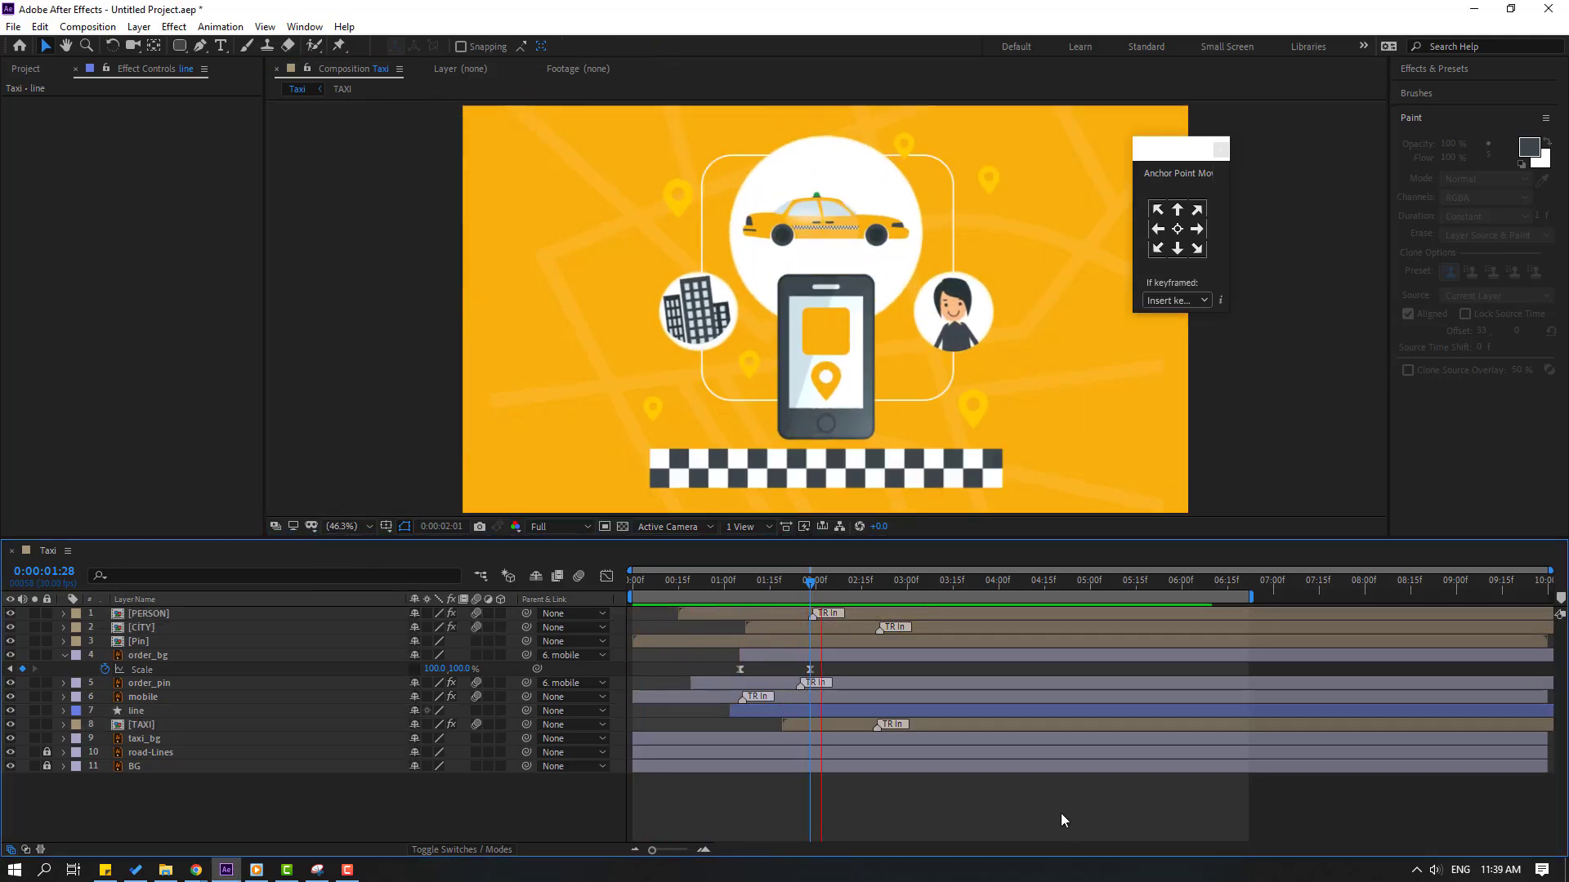
key("space")
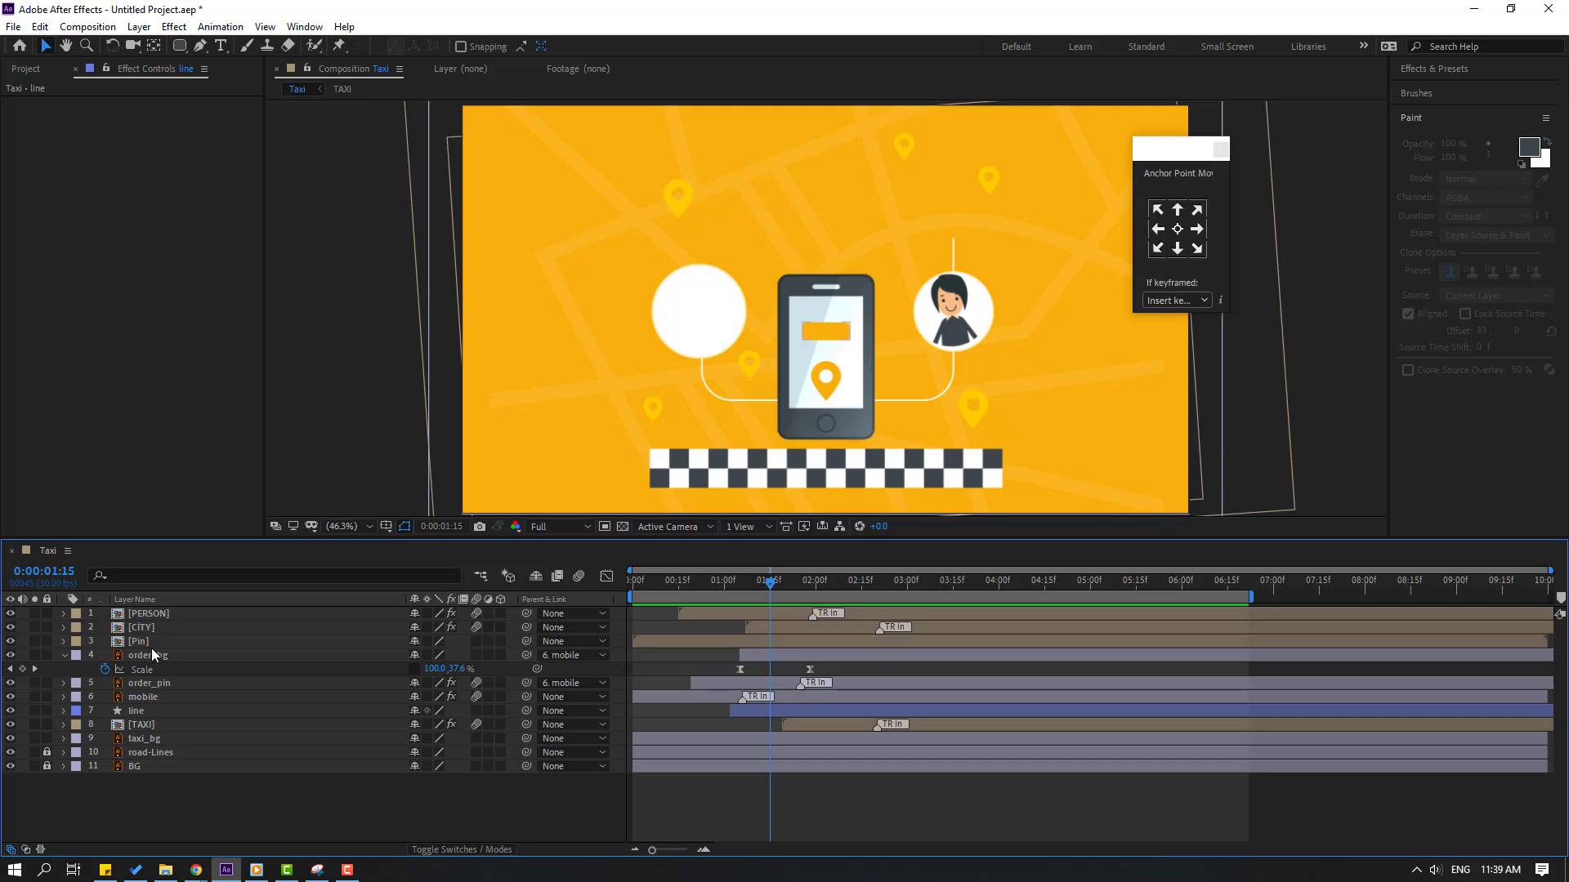
- Inside the Pin precomp, stagger the pin layers' start times later and preview
double_click(149, 640)
left_click_drag(760, 670, 885, 654)
left_click_drag(753, 642, 920, 638)
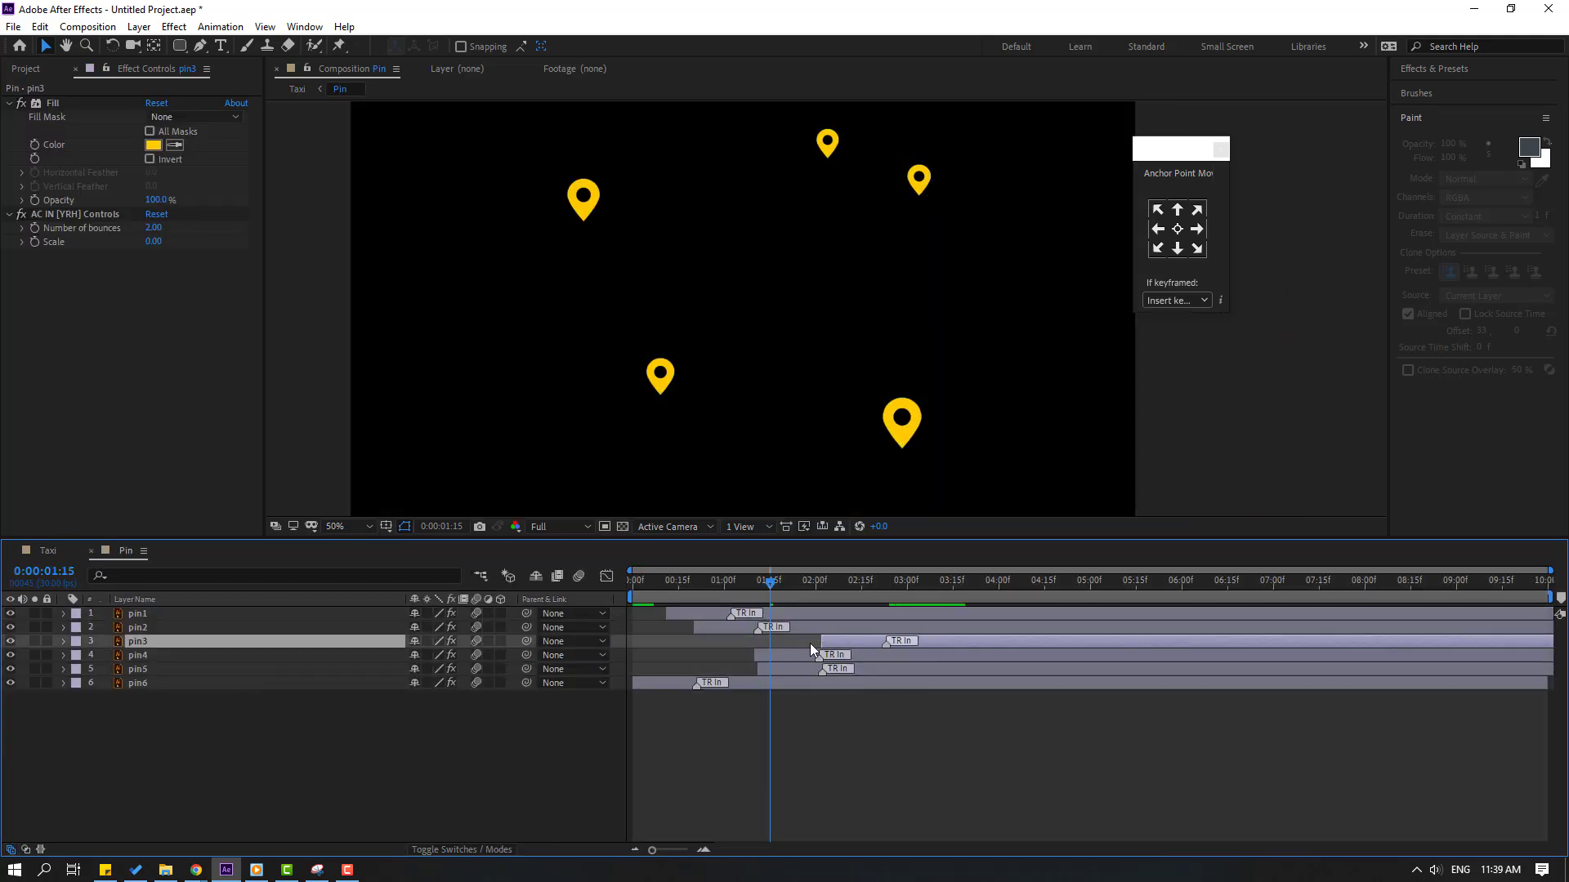
left_click(777, 637)
left_click_drag(783, 628, 1057, 626)
left_click_drag(798, 614, 1153, 609)
key("space")
- Readjust the stagger, pulling pin5, pin4, pin3, pin2 and pin1 earlier
left_click_drag(891, 669, 823, 668)
left_click_drag(865, 654, 824, 646)
left_click_drag(853, 641, 845, 642)
left_click_drag(1005, 628, 943, 628)
left_click_drag(1110, 614, 682, 619)
- Back in Taxi, delay the Pin layer's start slightly and preview the entrance
left_click(91, 551)
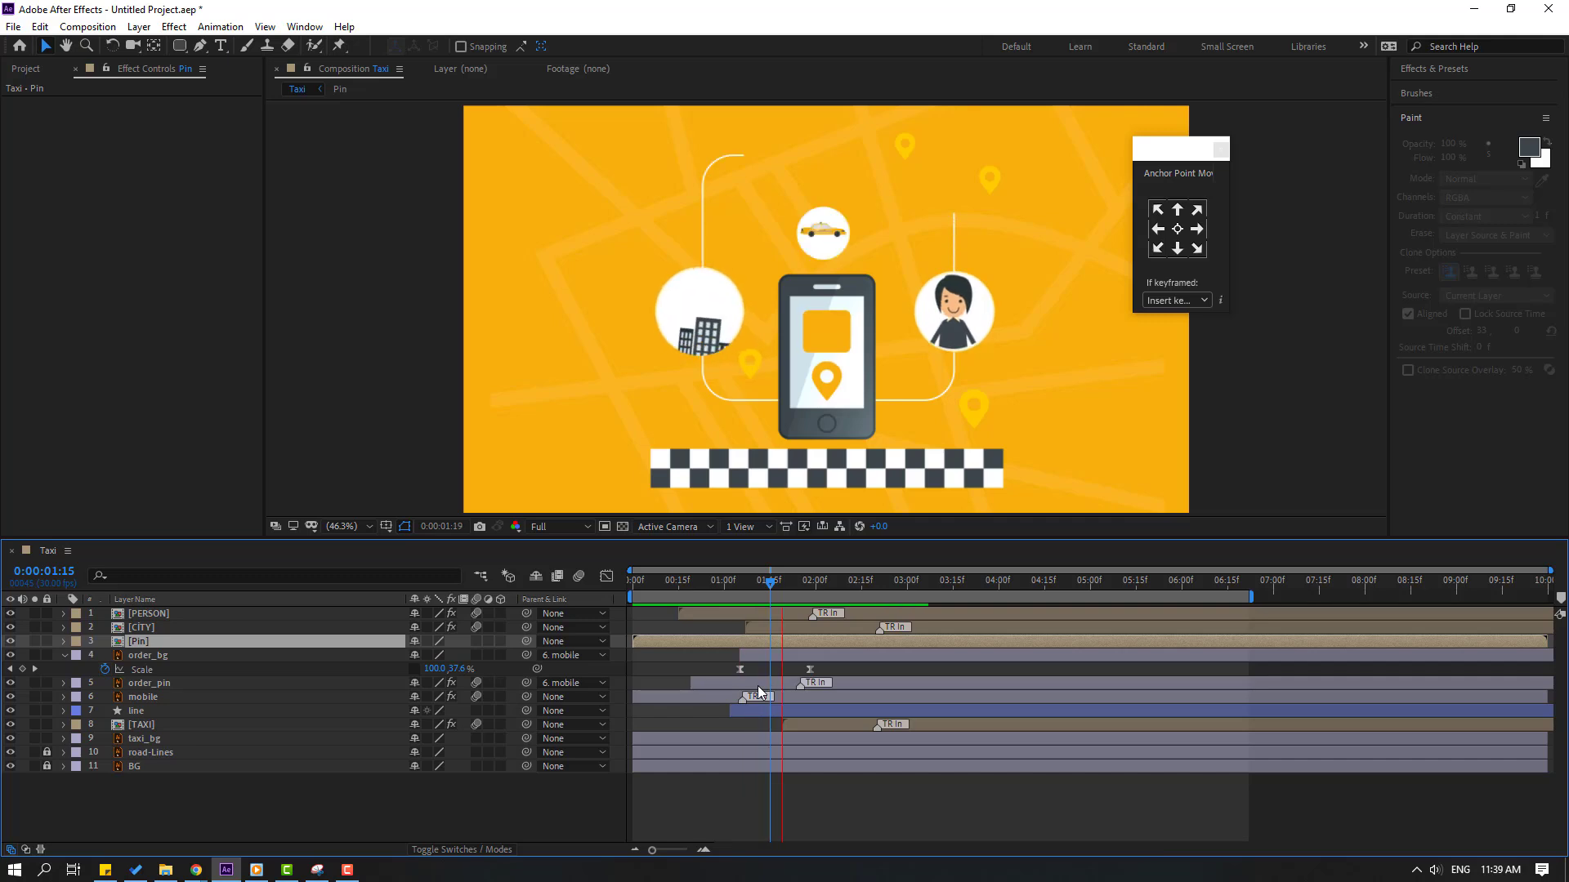
left_click_drag(654, 642, 716, 640)
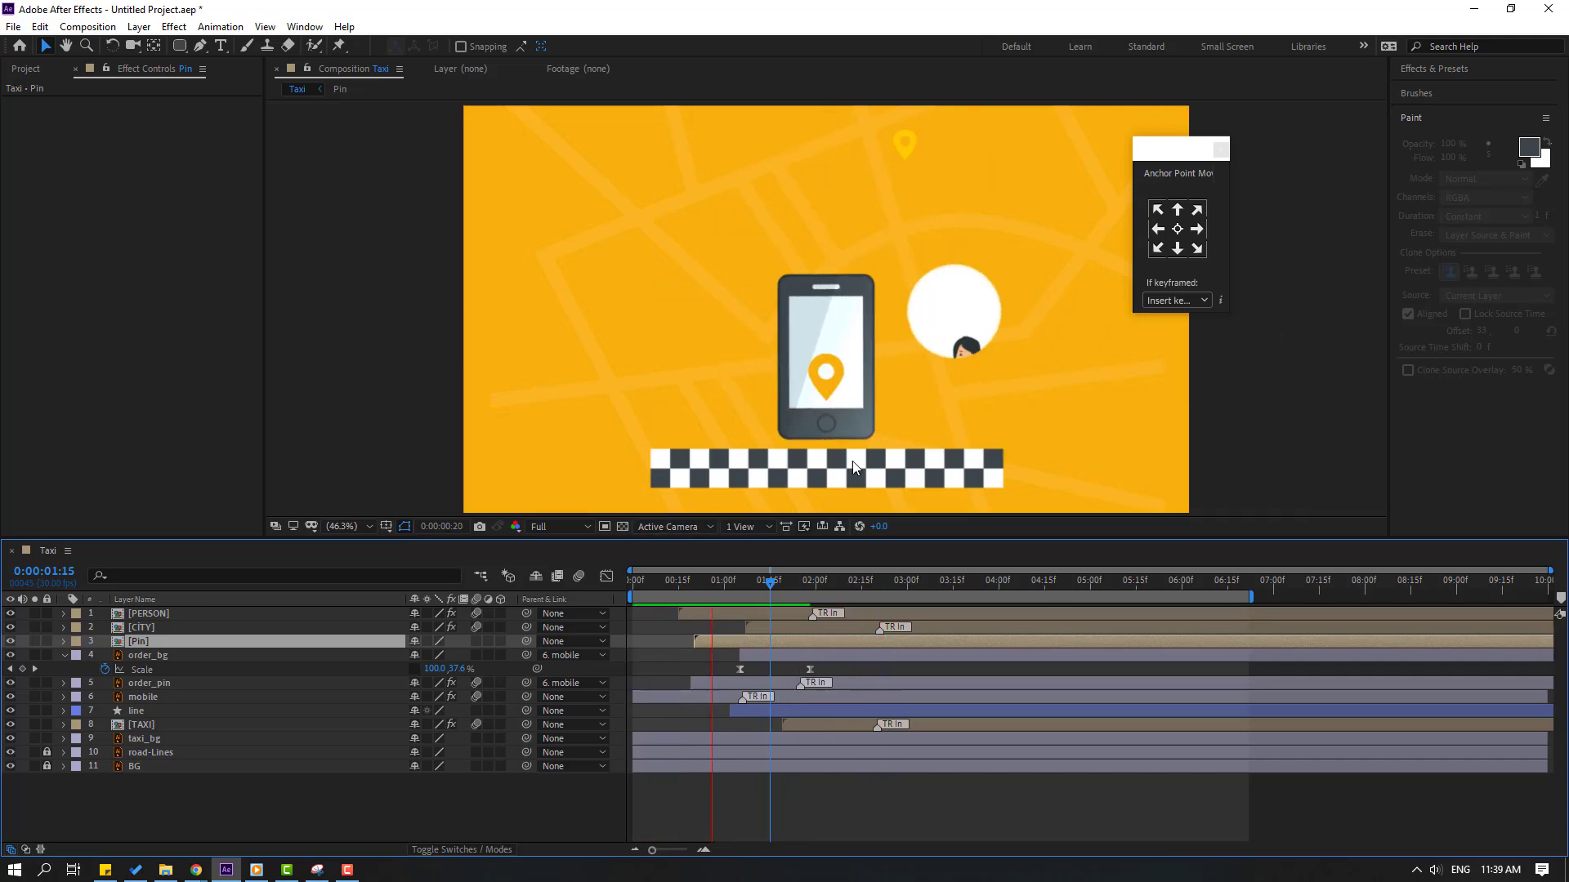
left_click(1221, 150)
key("space")
left_click(193, 817)
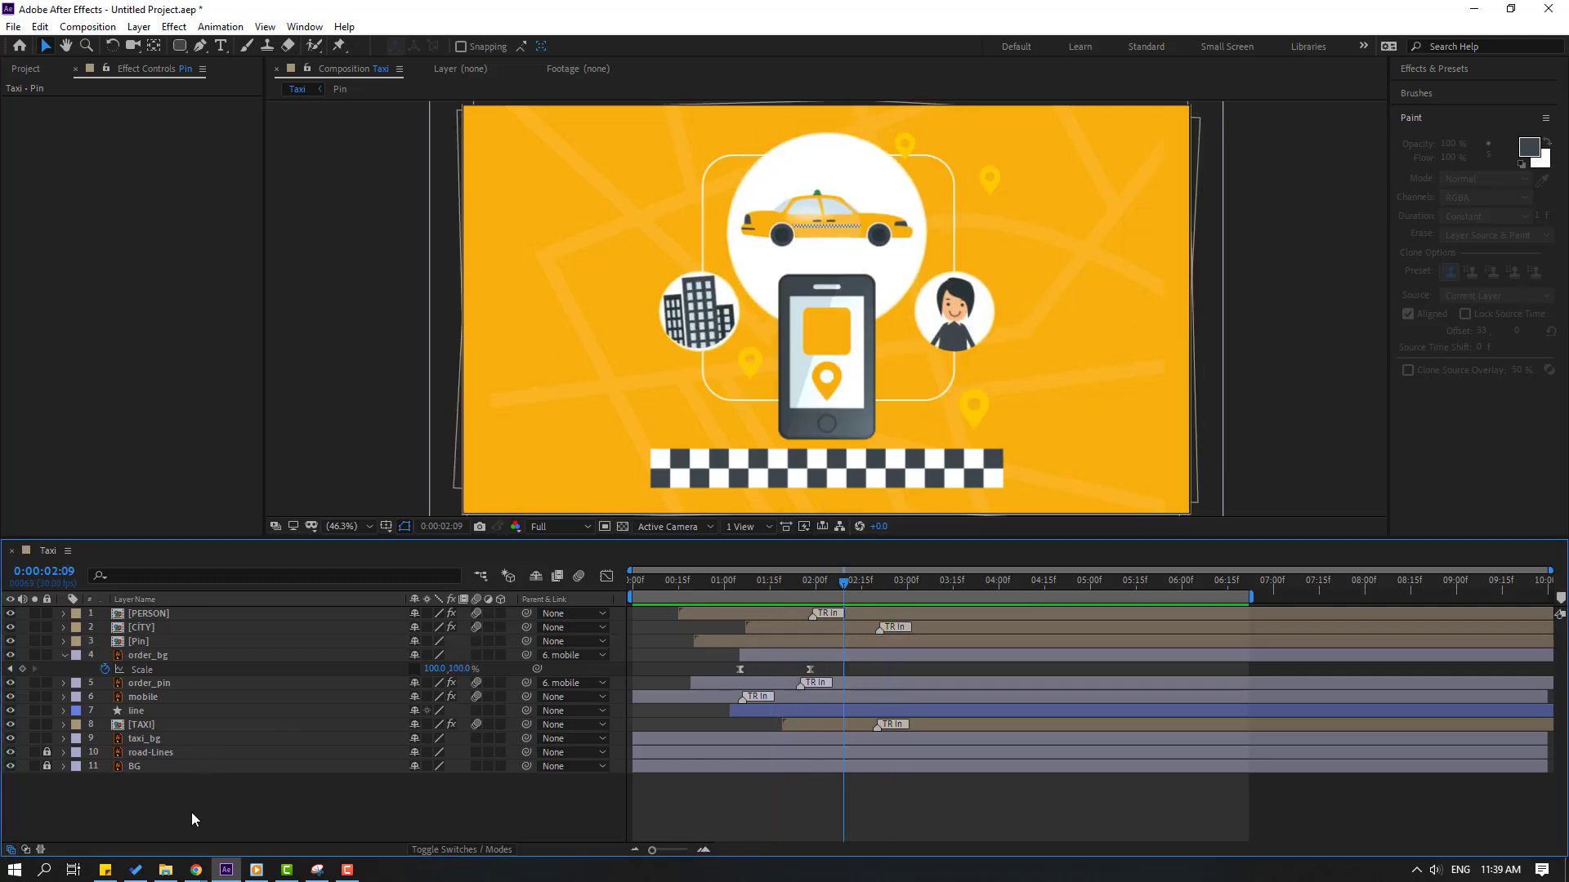
- Duplicate the line layer as line 2 and shrink it to about 89% scale
left_click(130, 711)
key("ctrl+d")
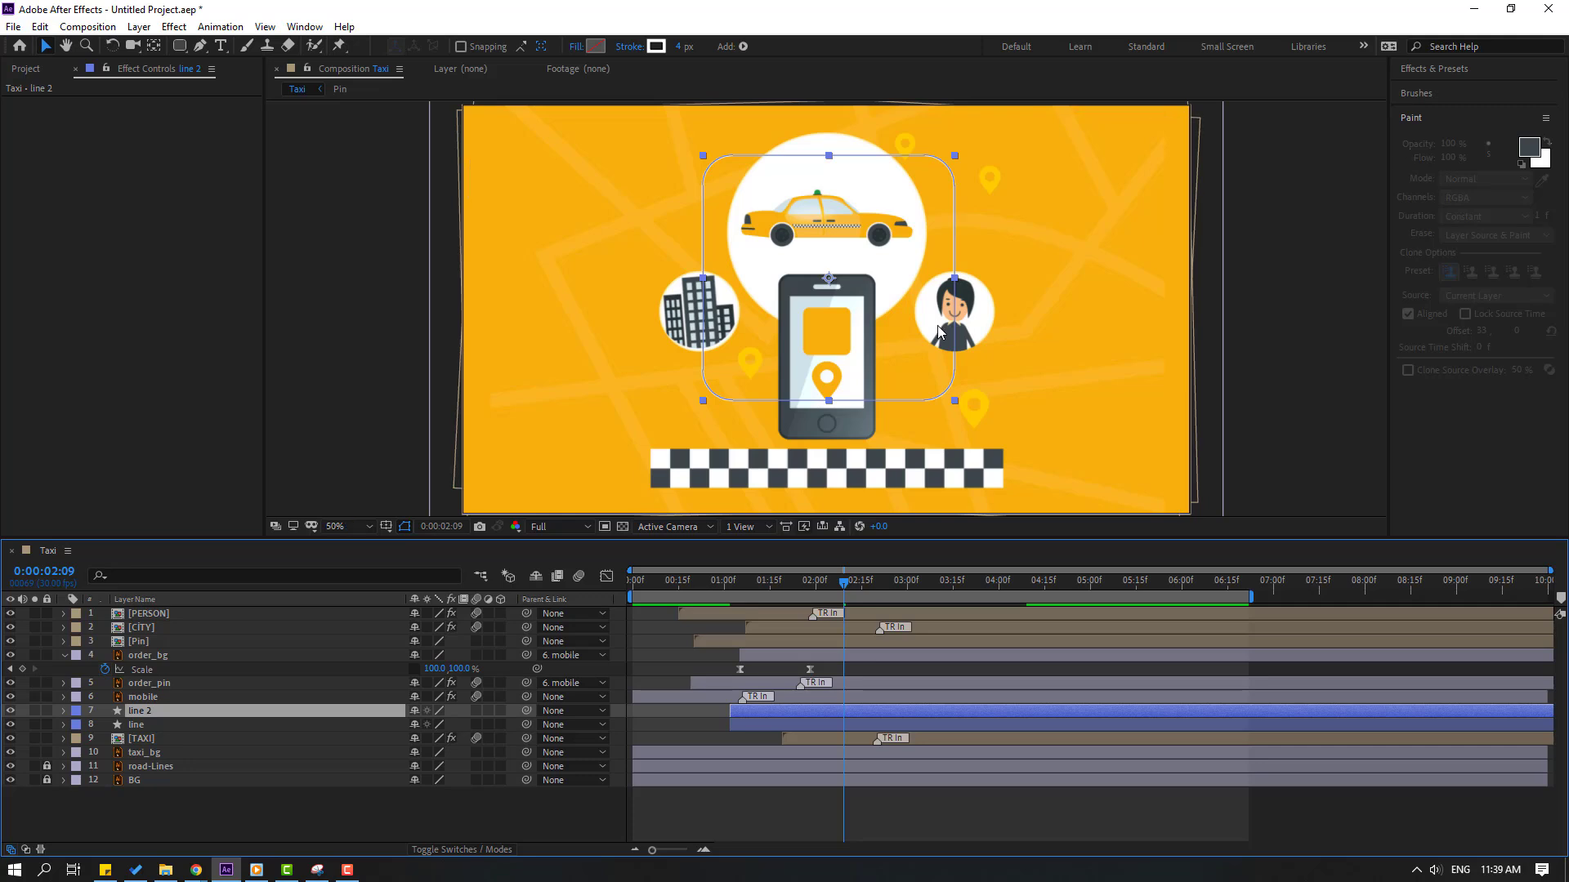
scroll(938, 325, "up", 1)
scroll(793, 450, "up", 2)
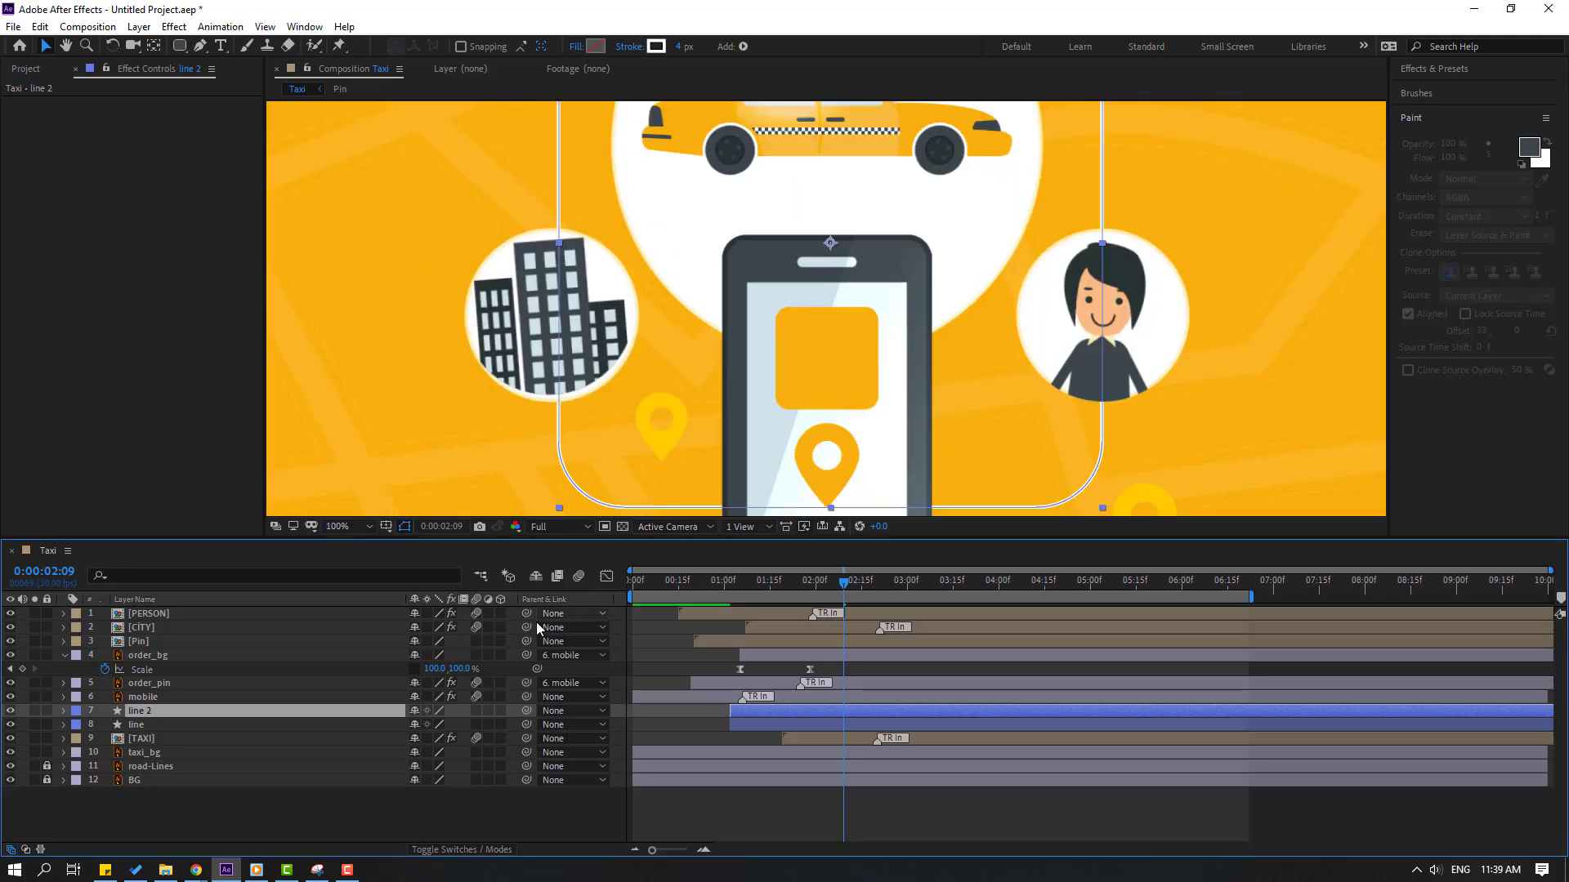
key("s")
left_click_drag(435, 724, 428, 724)
key("s")
- Add dashes to line 2's Rectangle 1 stroke and scrub to 01:02
left_click_drag(759, 583, 832, 587)
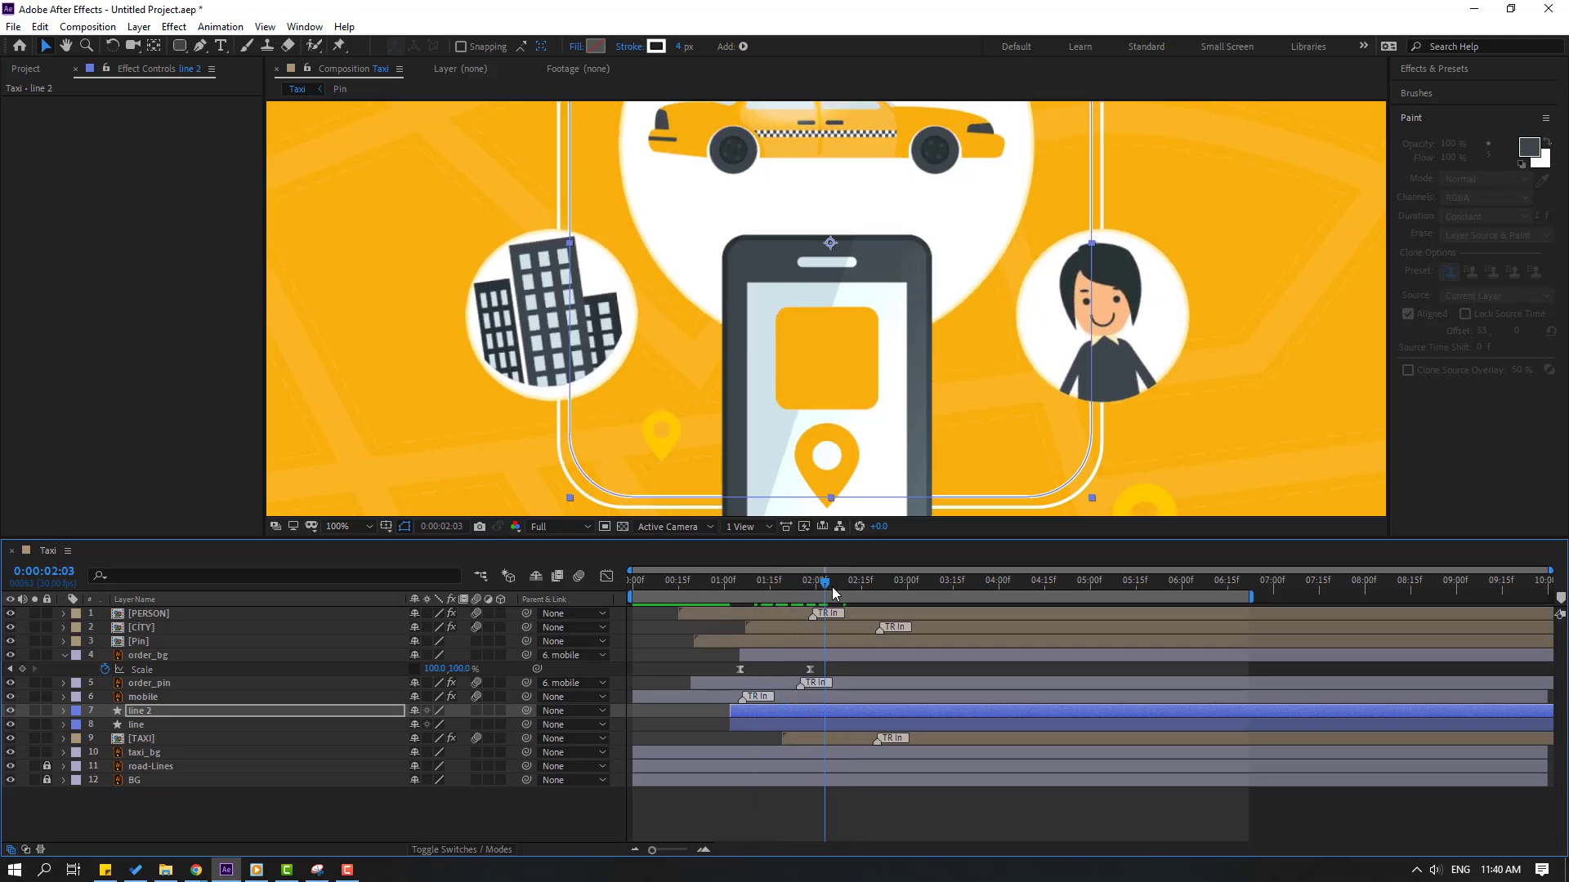
left_click(63, 711)
left_click(76, 726)
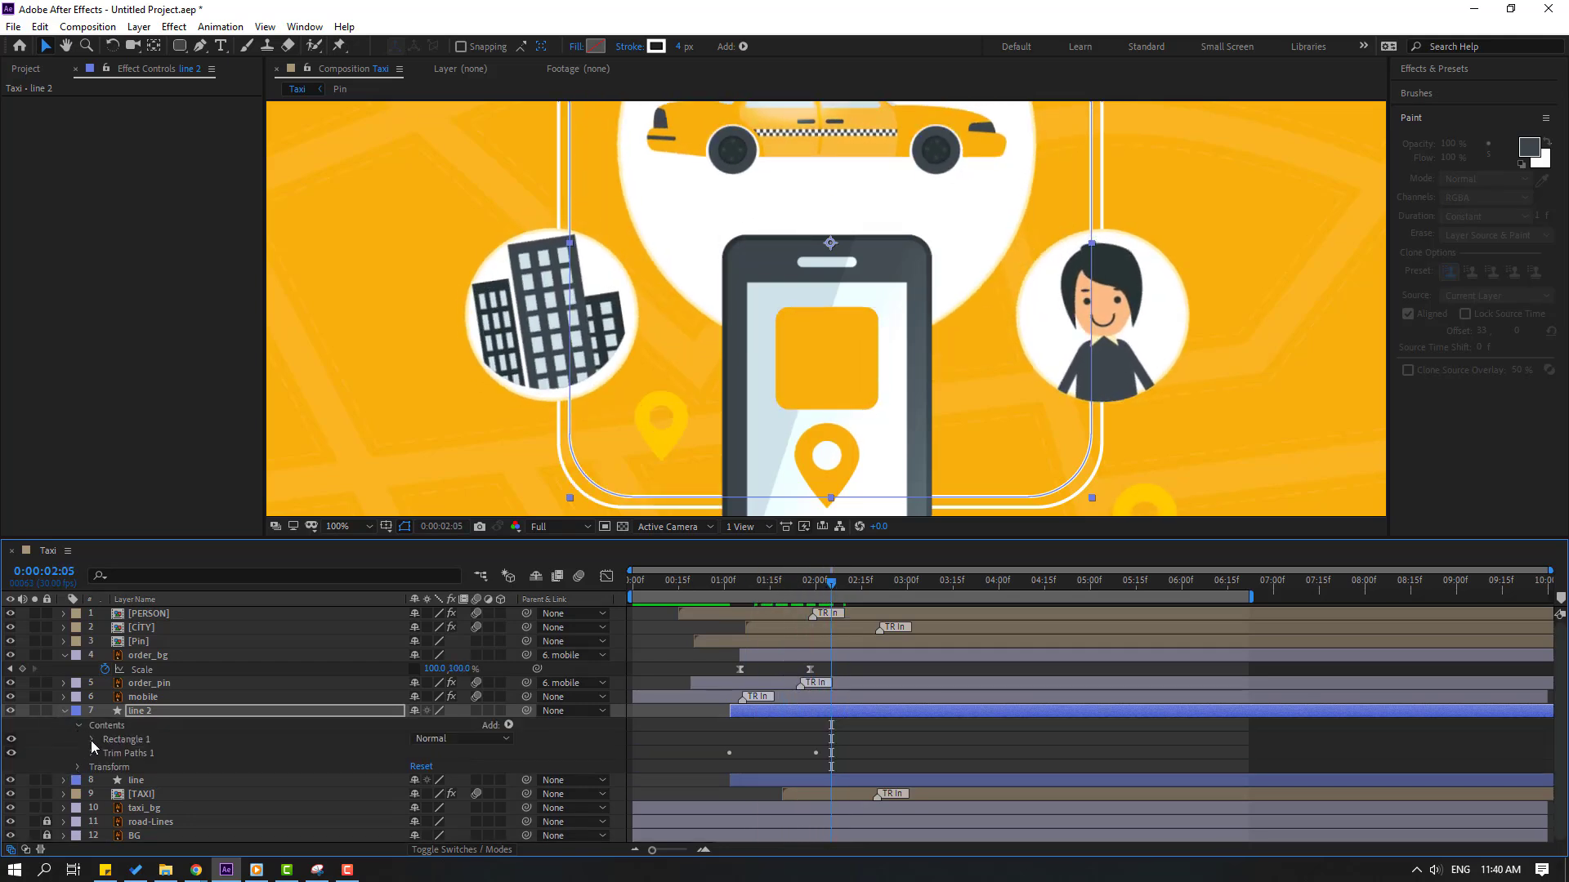
left_click(91, 739)
left_click(105, 767)
scroll(82, 772, "down", 2)
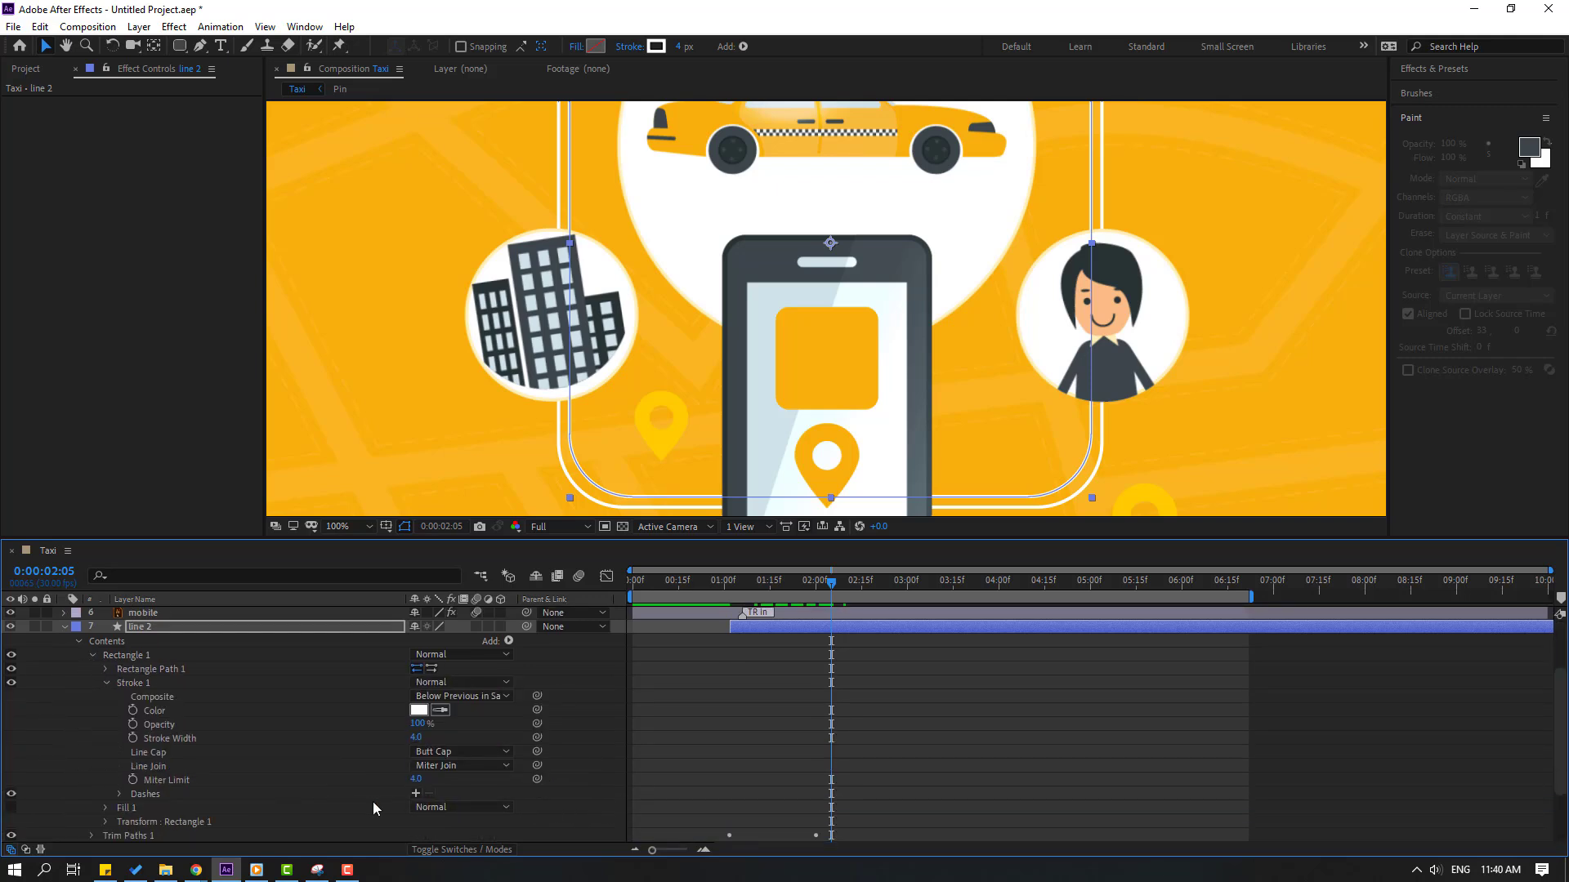
left_click(415, 793)
left_click(757, 723)
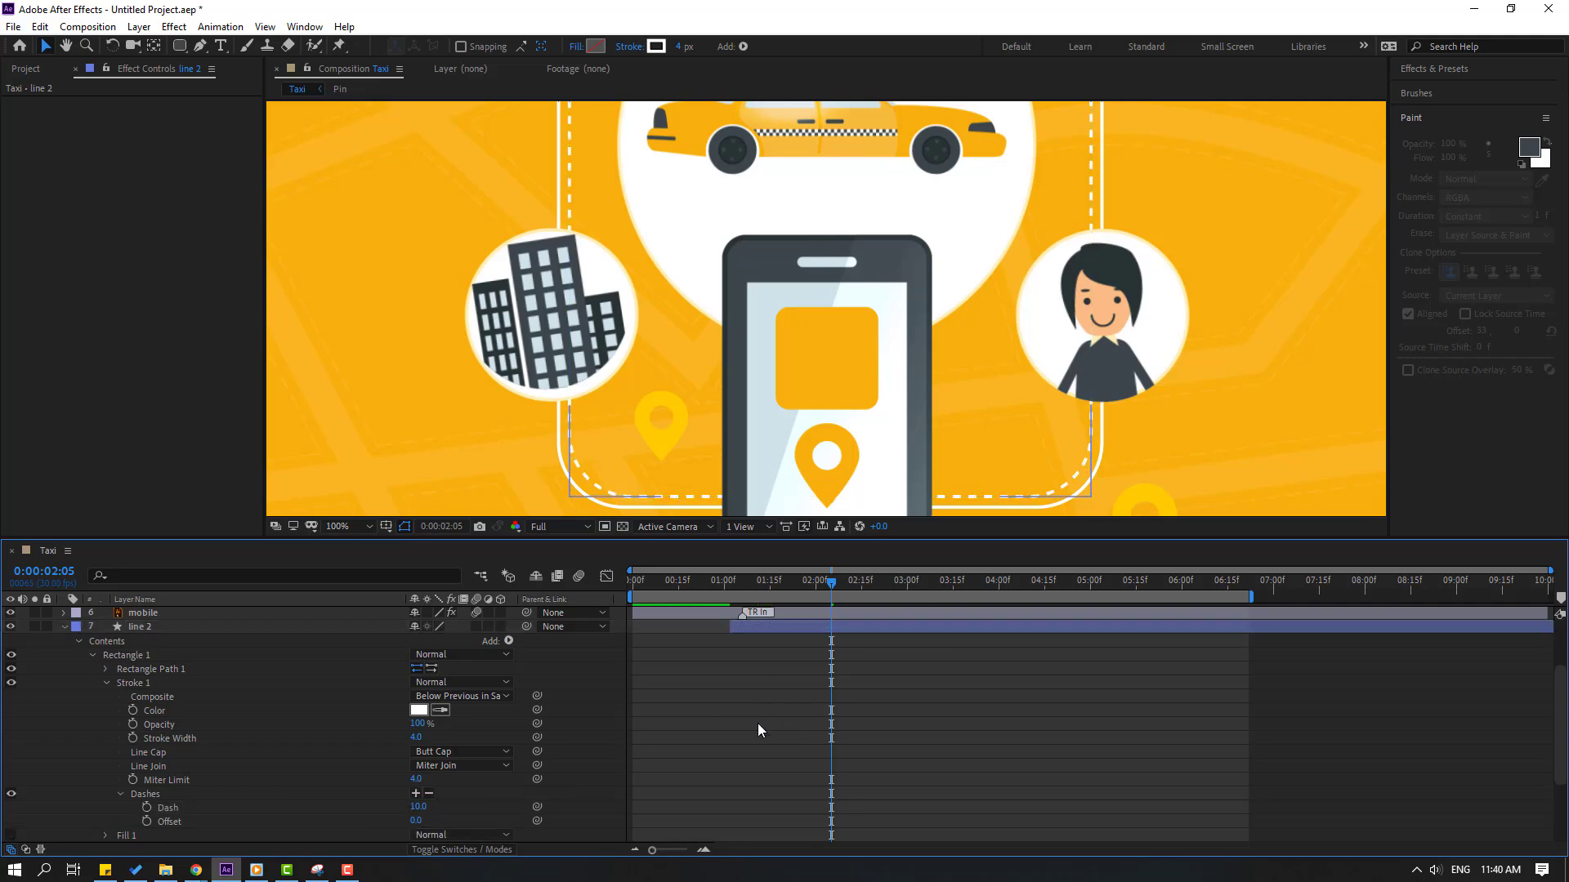
left_click_drag(742, 576, 831, 592)
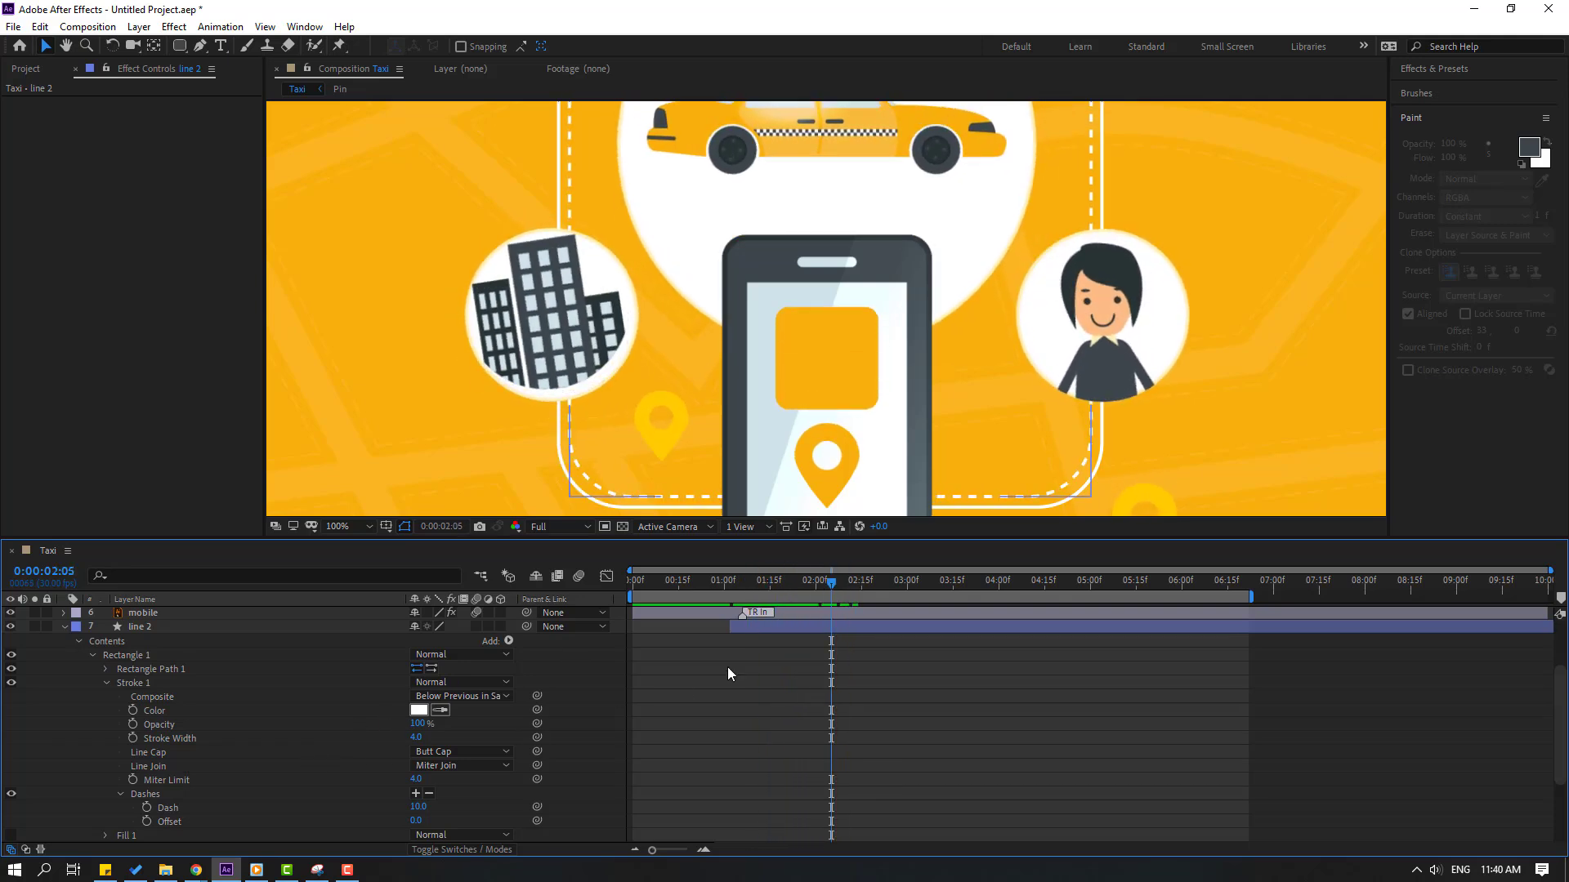
left_click(728, 582)
left_click_drag(729, 584, 731, 584)
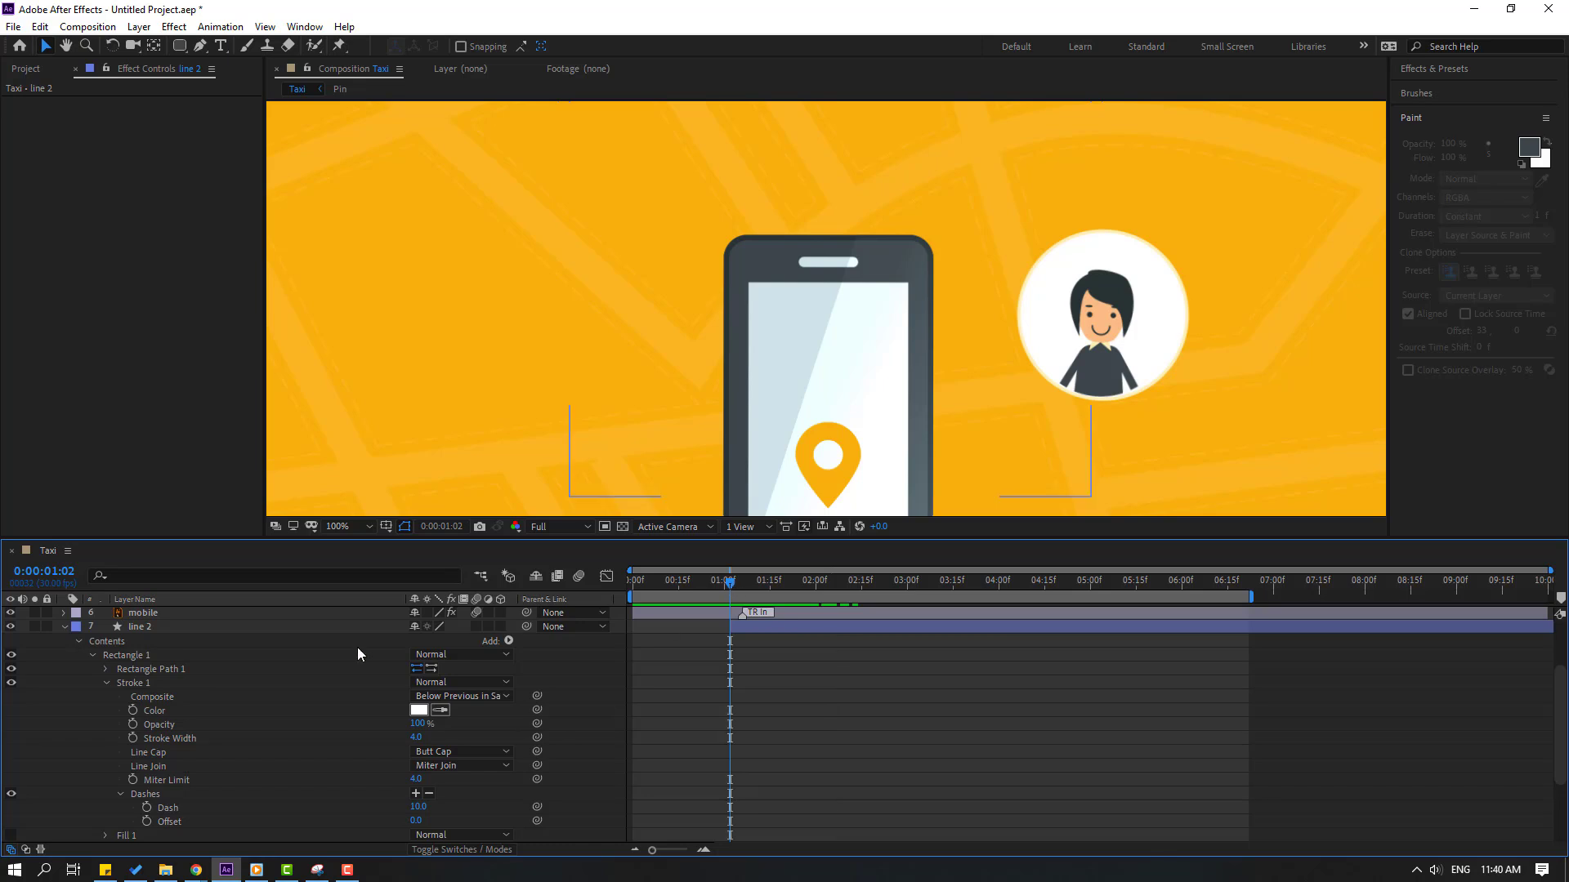
- Keyframe line 2's dash Offset at 01:02 and set 300 near the end, then preview
left_click(245, 626)
left_click(146, 821)
left_click_drag(1087, 583, 1546, 585)
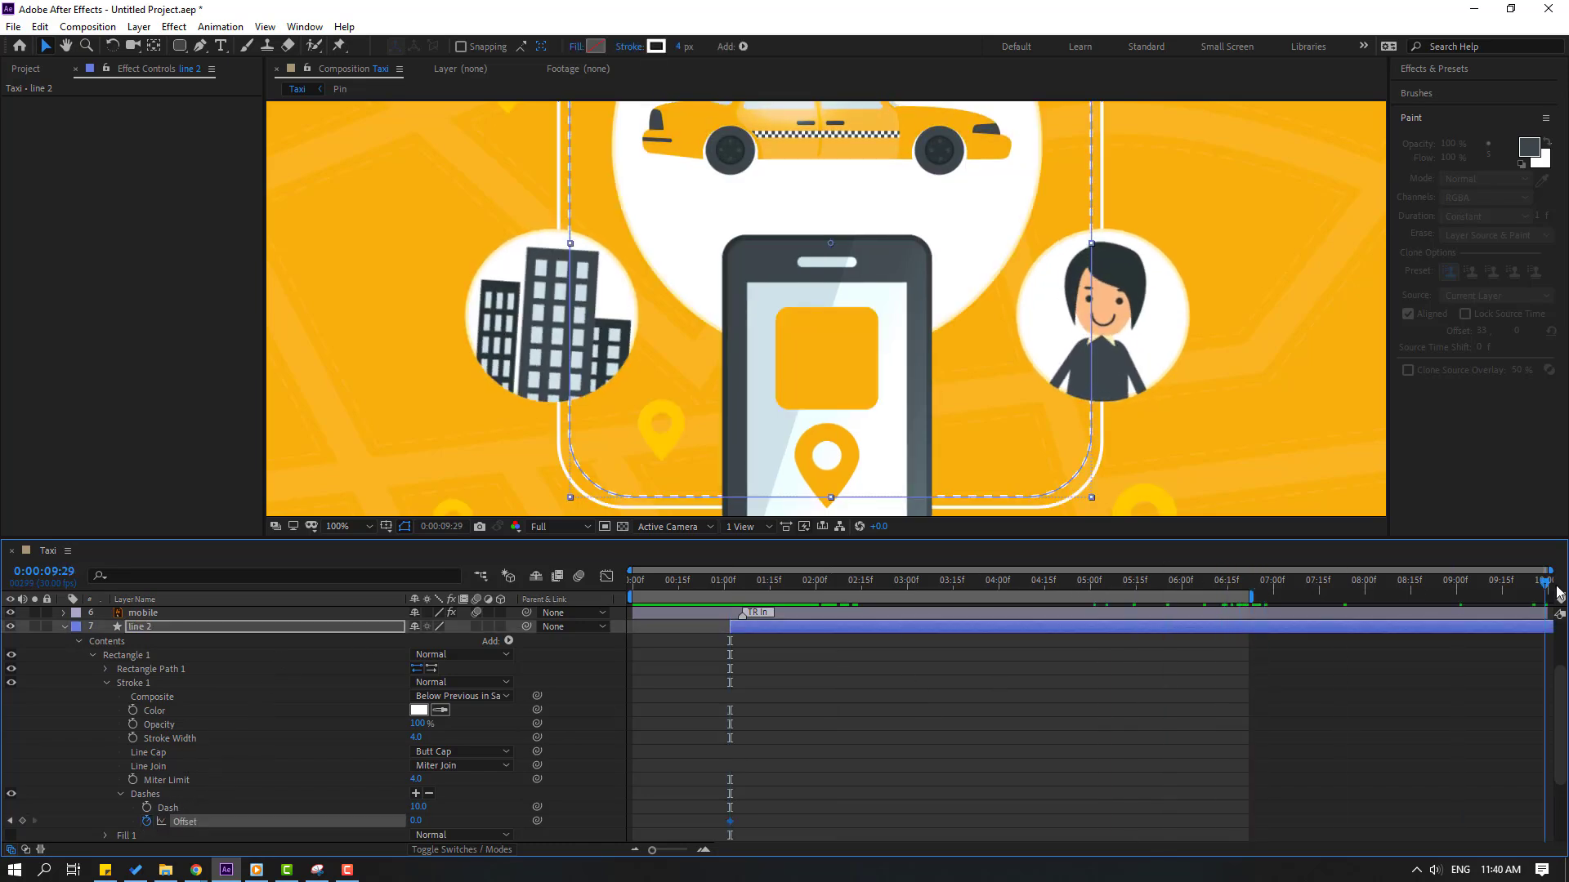
type("300")
key("Return")
key("space")
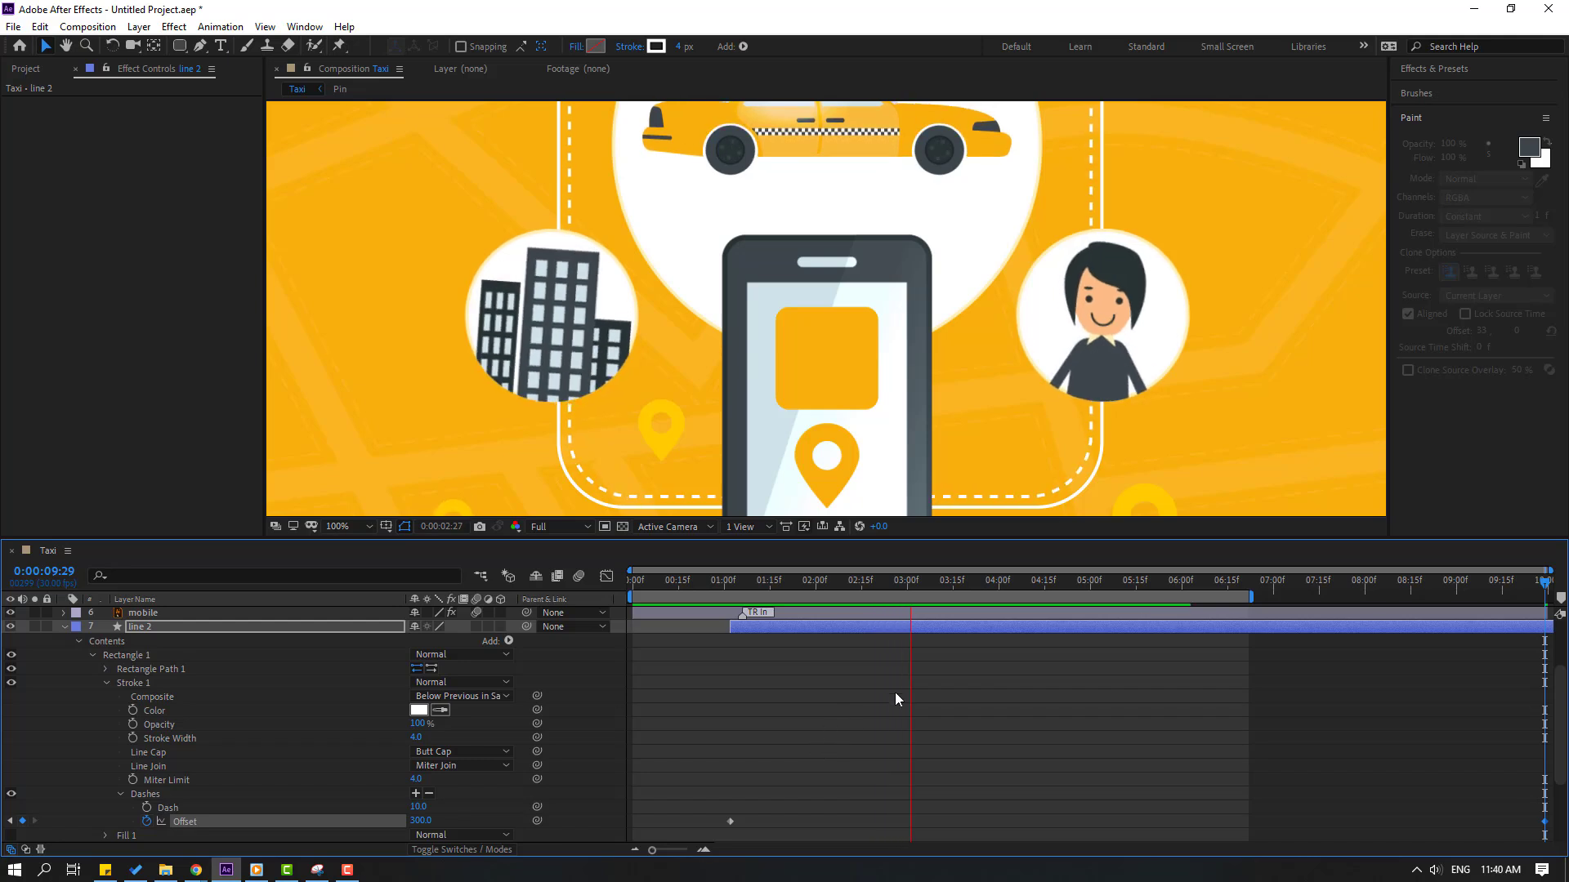
key("space")
- Change the end dash Offset to -300 and preview the dashes travelling around
left_click(415, 821)
type("-300")
key("Return")
key("space")
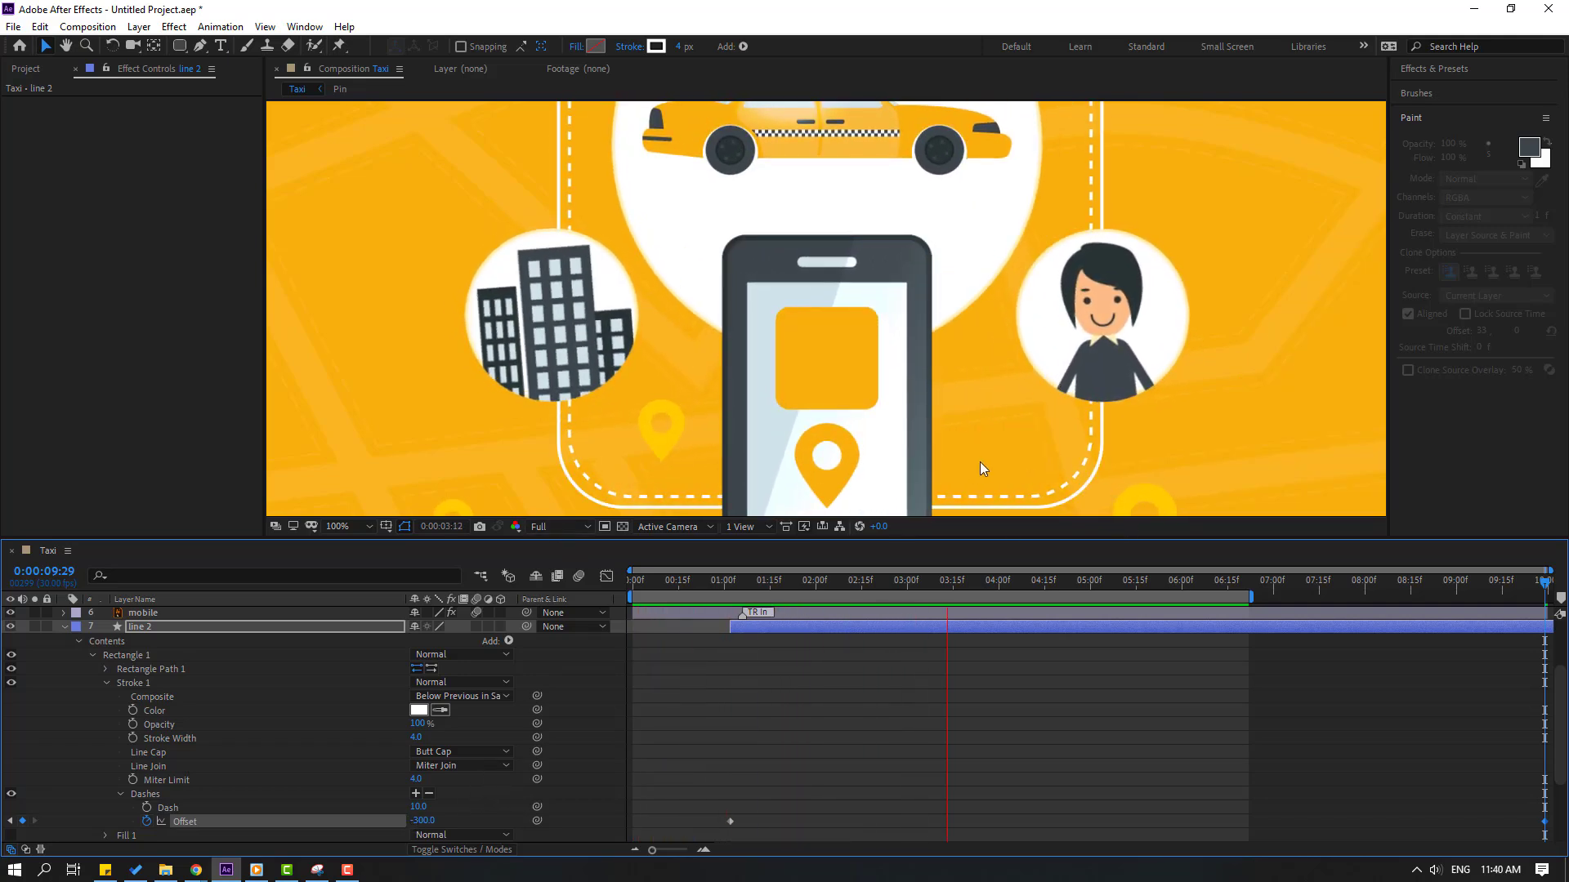
key("space")
key("shift+slash")
left_click(65, 626)
left_click(134, 809)
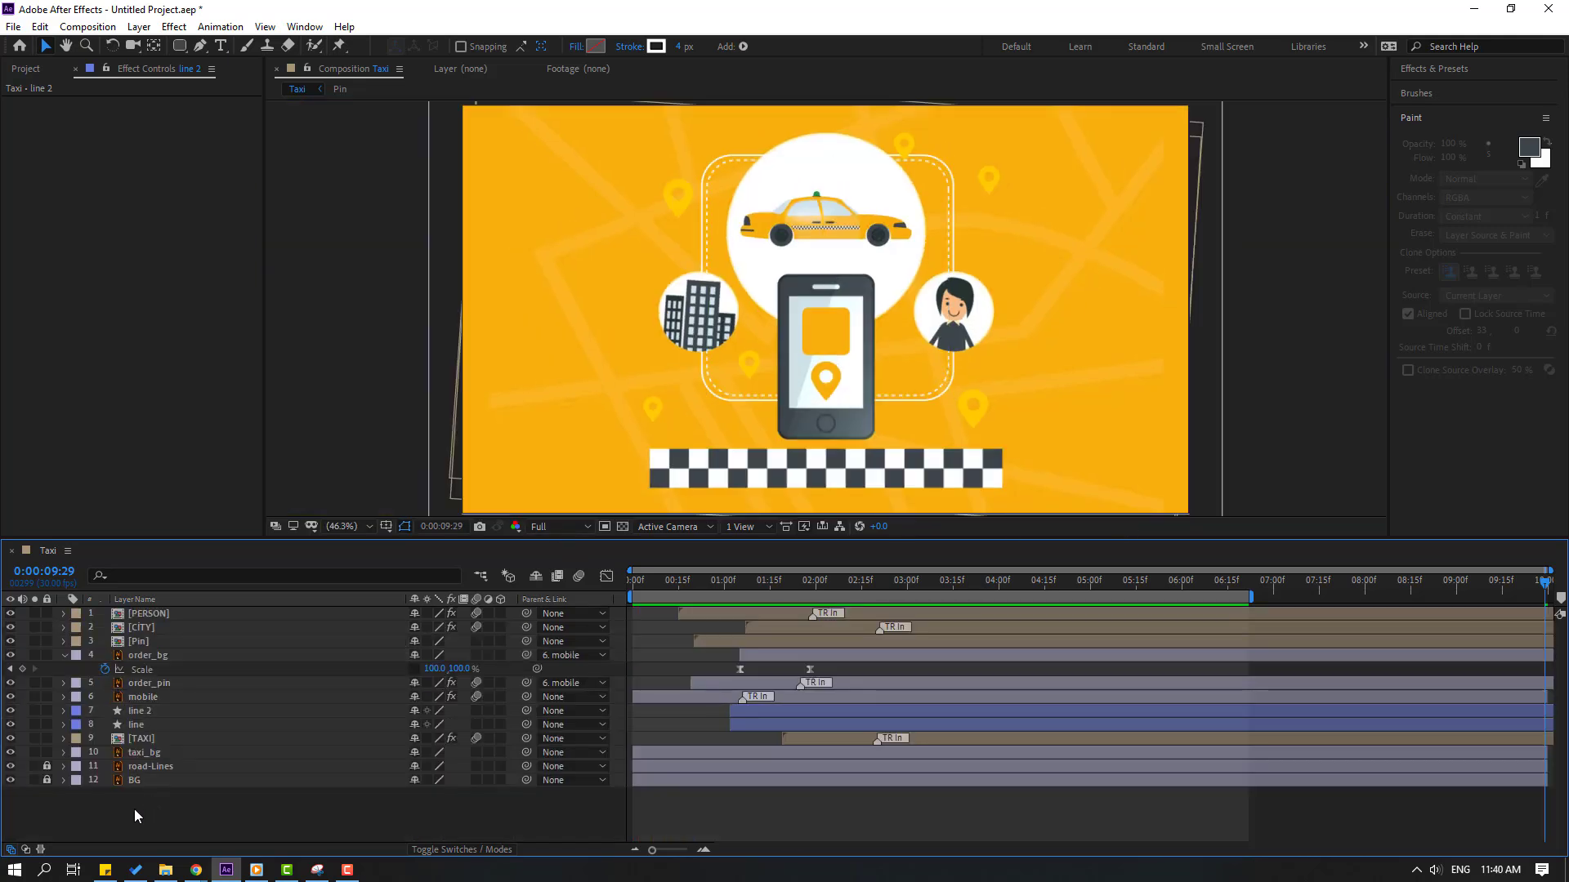
- Pre-compose taxi_bg into a new composition named Taxi_symbol
right_click(144, 753)
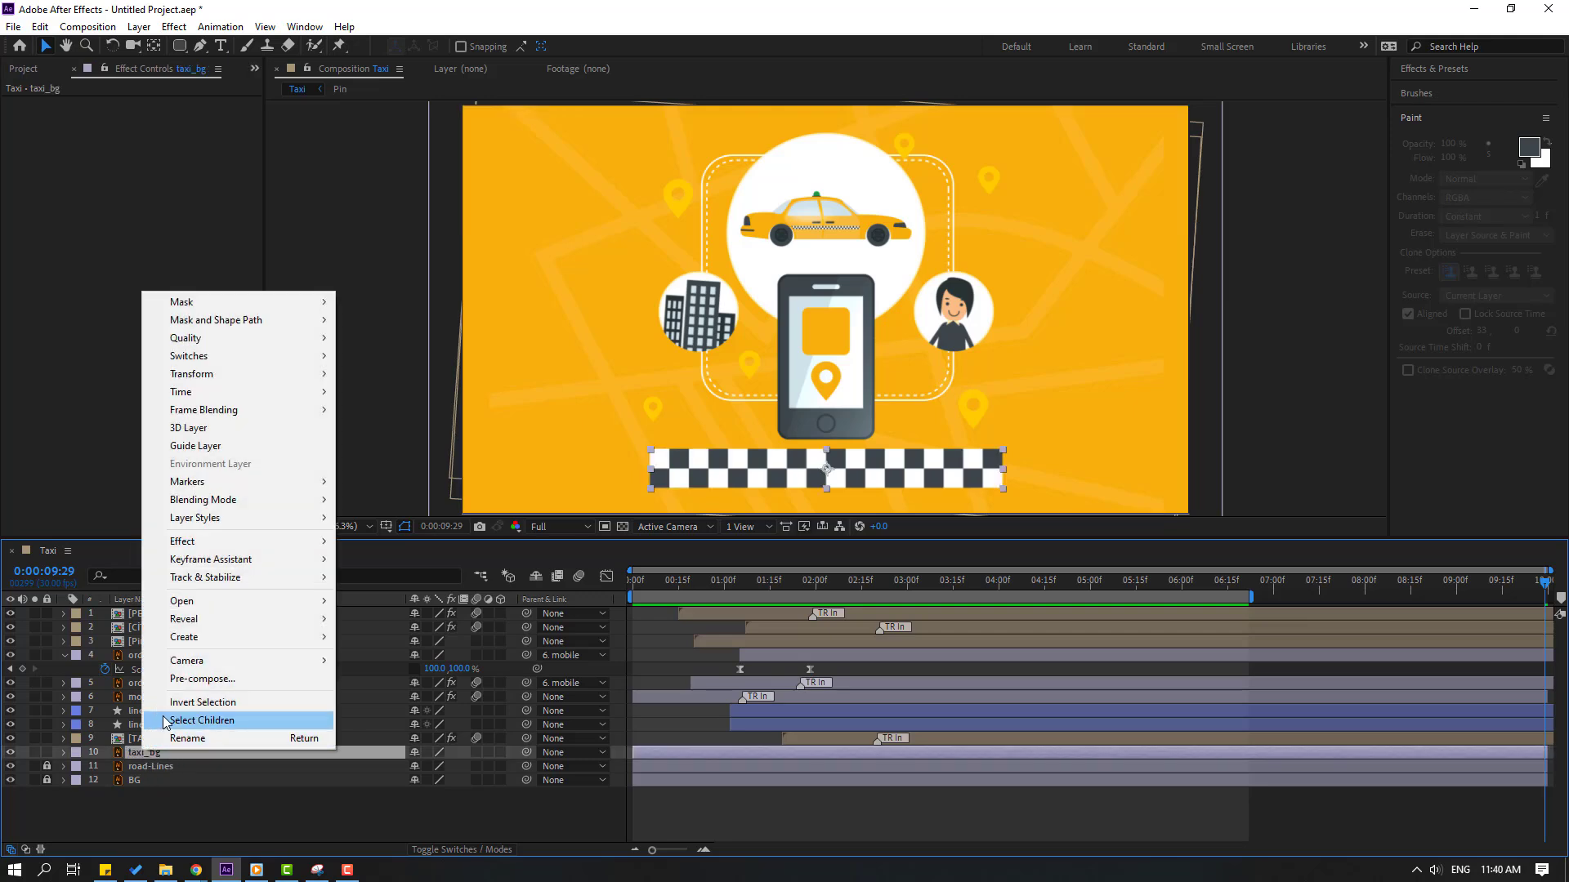
left_click(188, 680)
type("Taxi_")
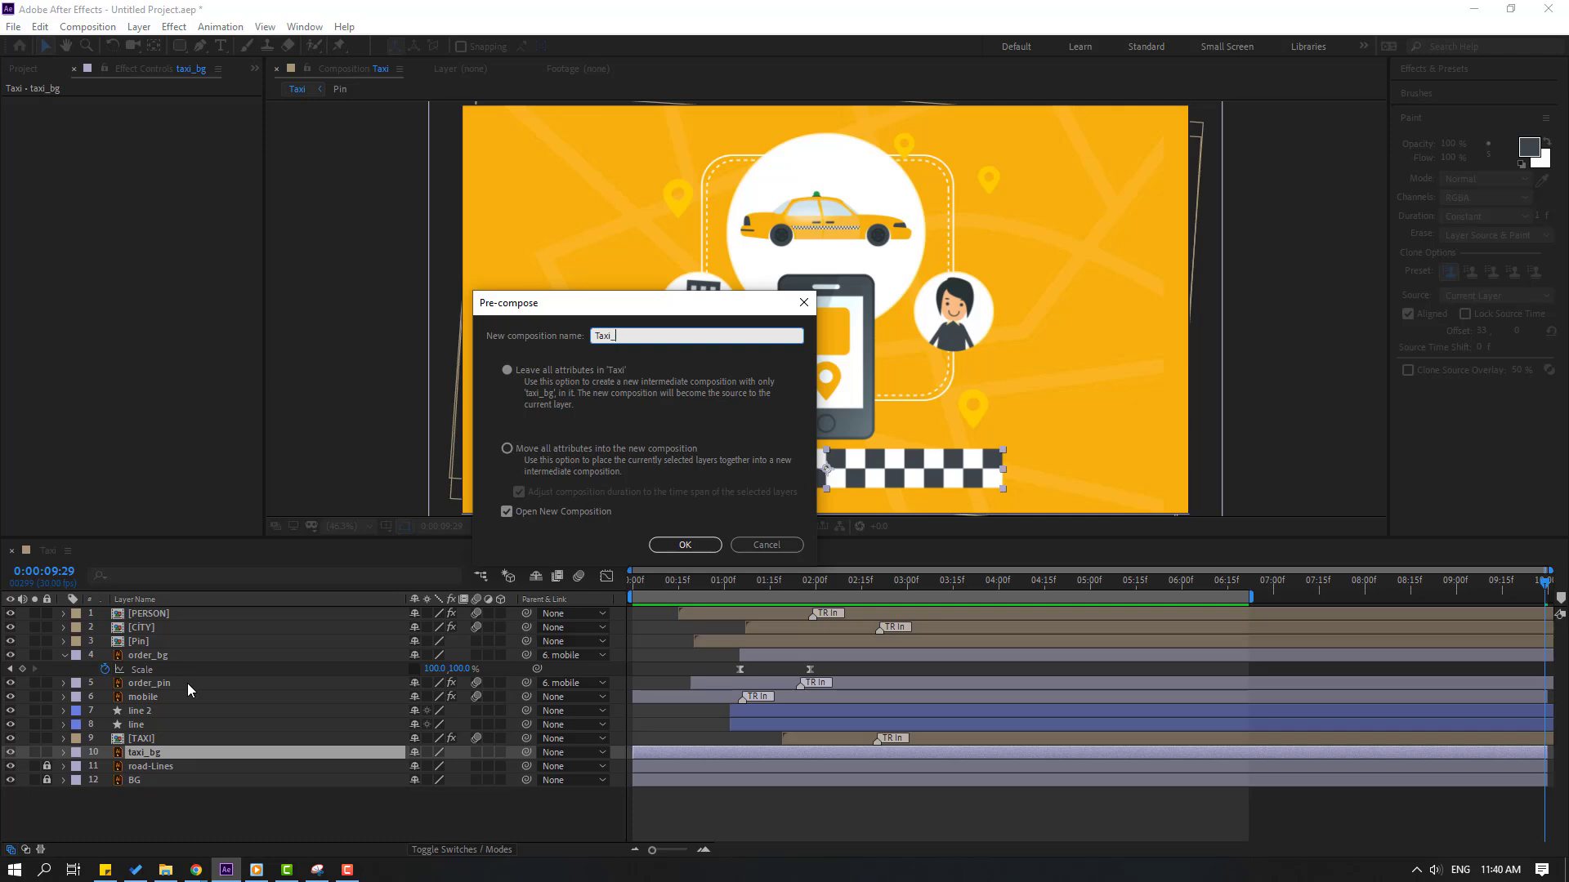
type("symbol")
key("Return")
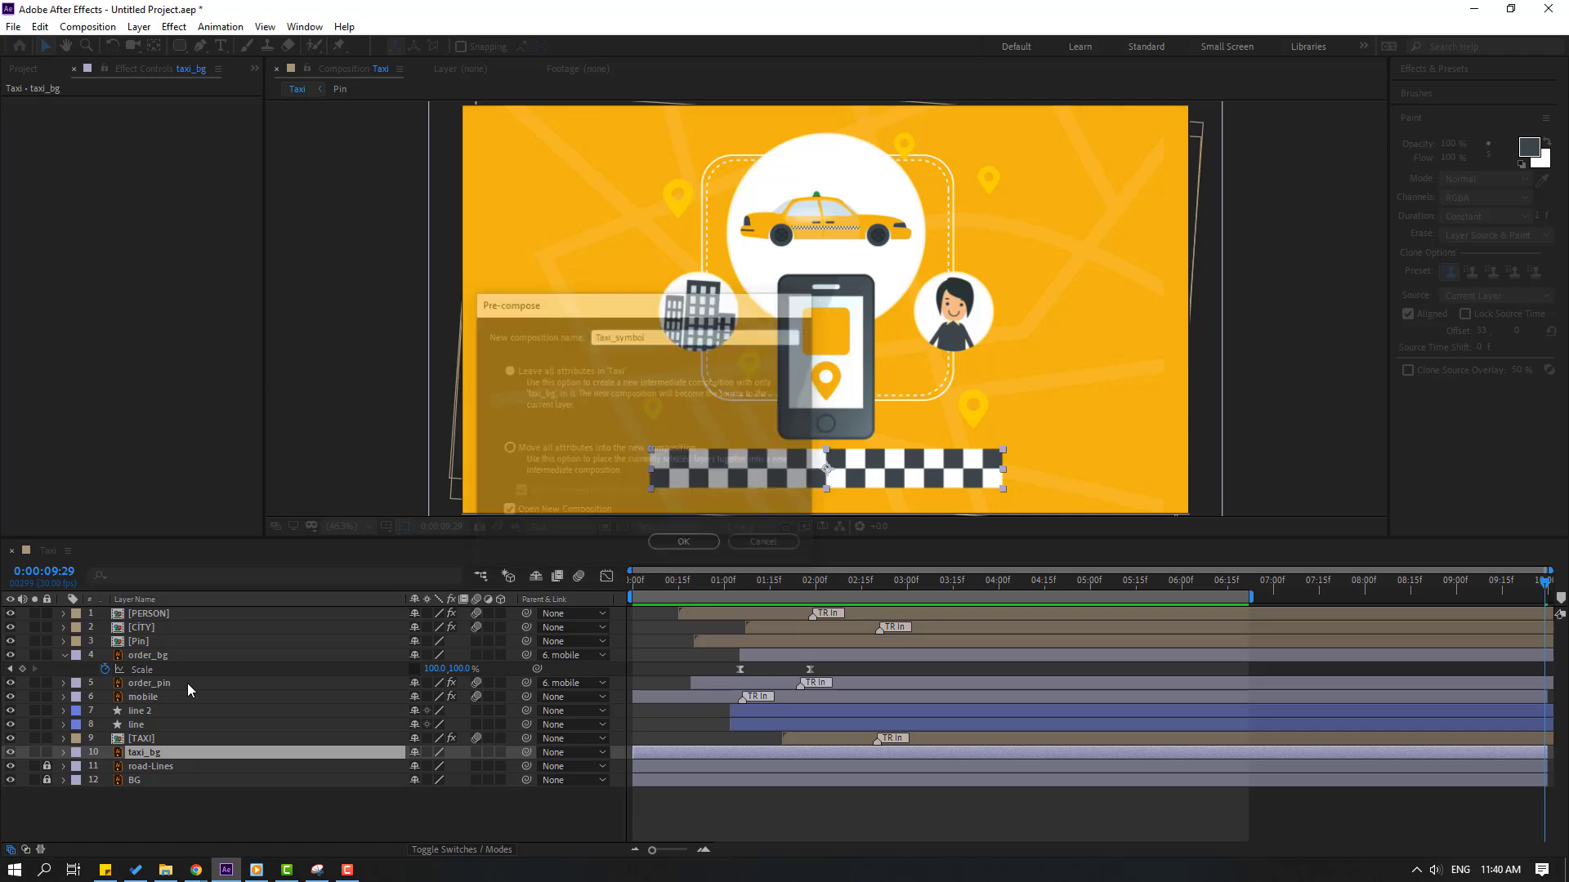
- Apply the Motion Tile effect to the checkered strip layer
left_click(205, 617)
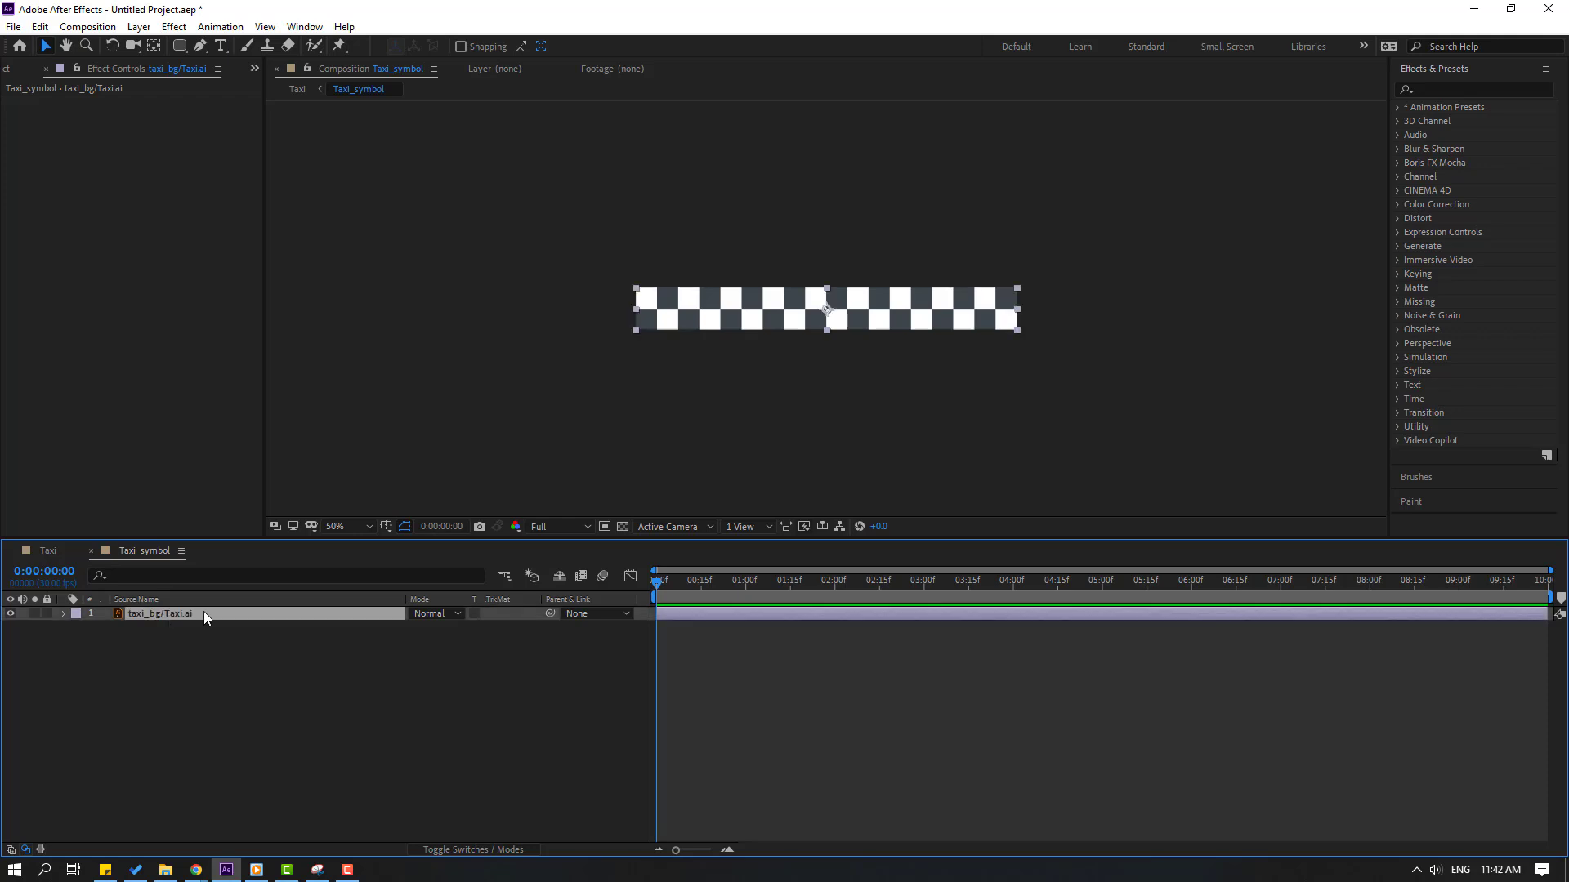
left_click(1451, 90)
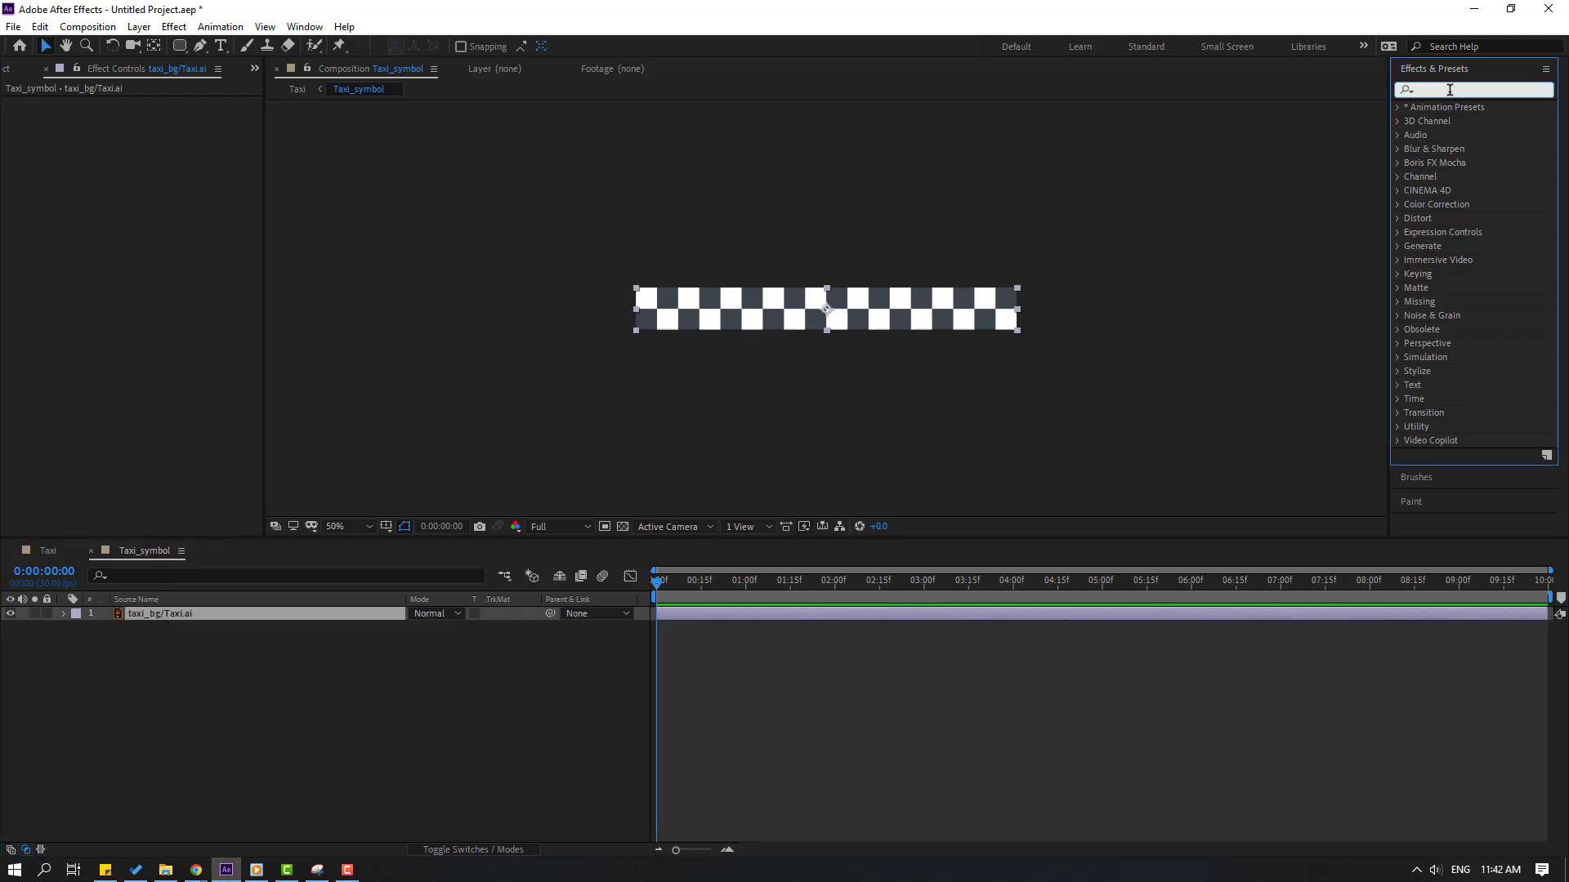
type("motion")
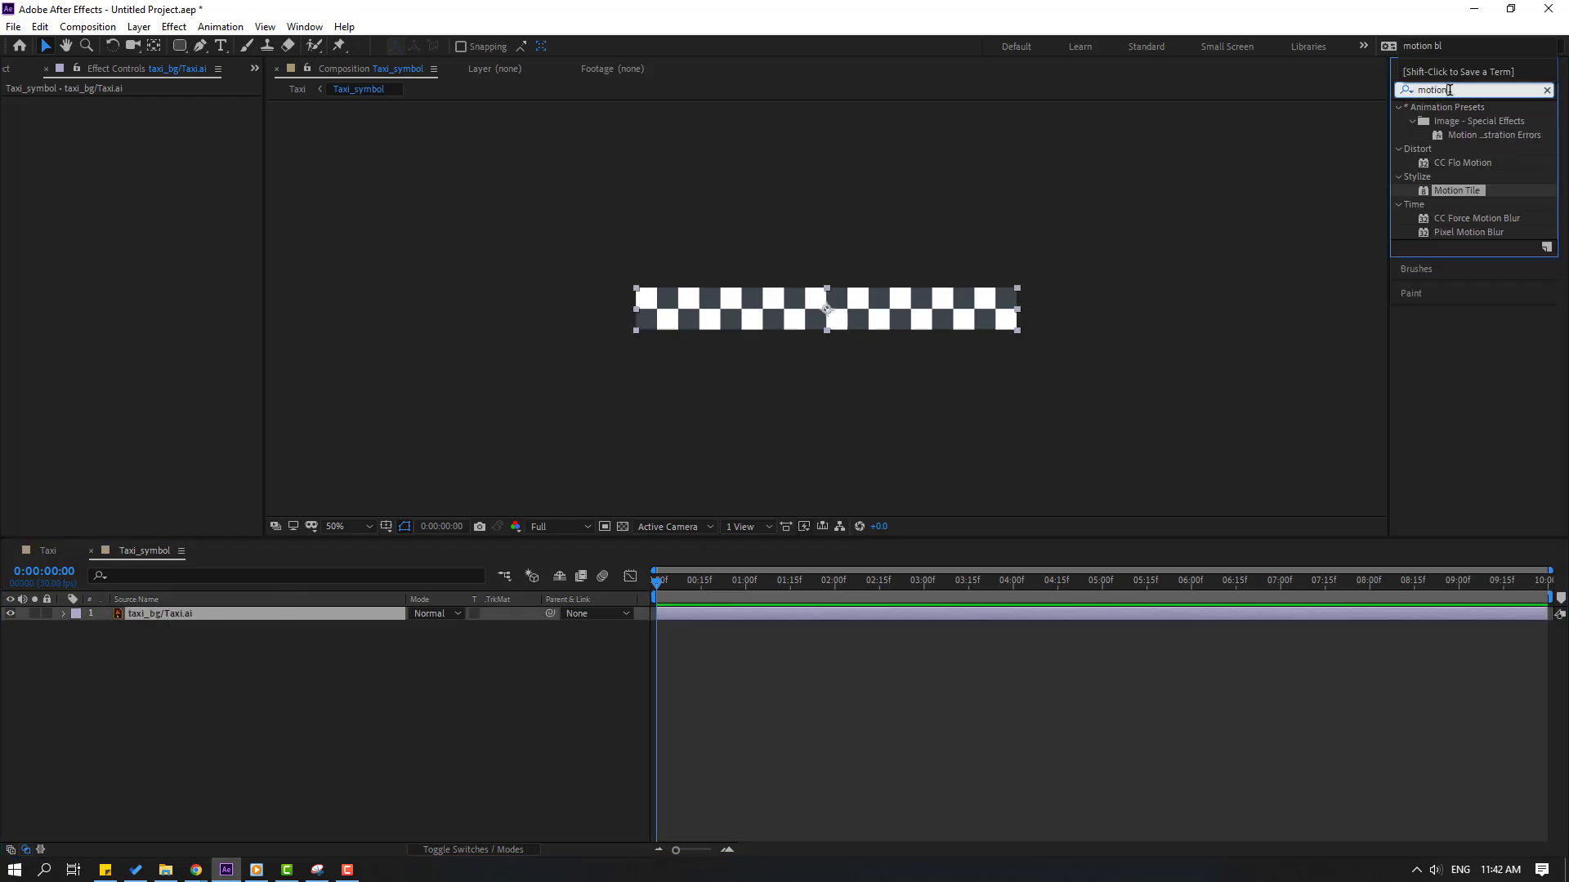
left_click_drag(1453, 196, 137, 623)
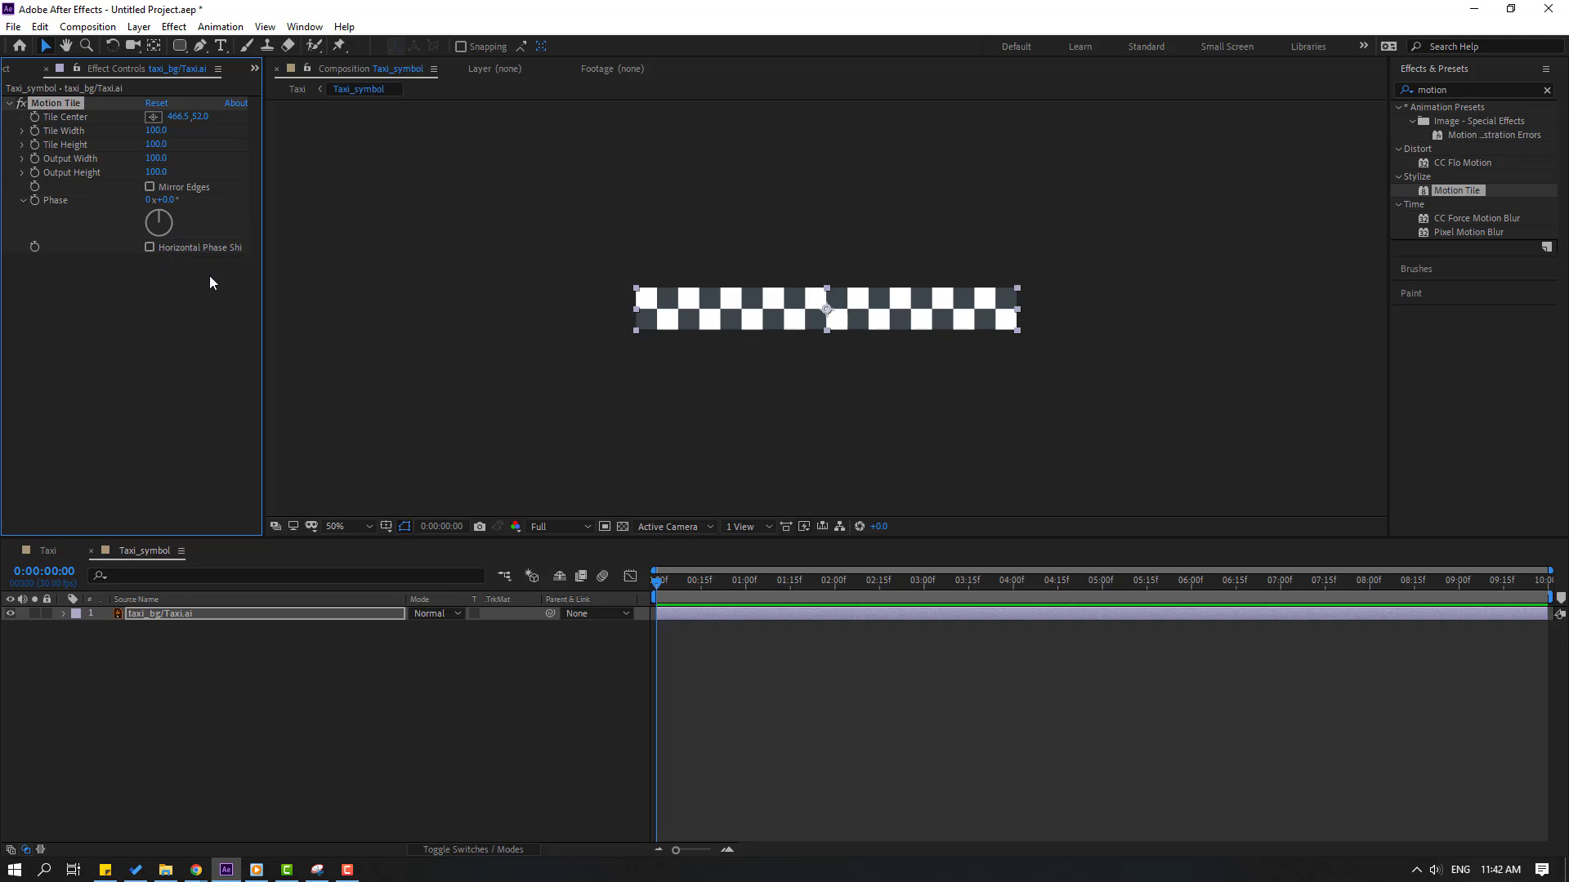
- Keyframe the strip's Position, sliding it left to x -403.5 at the end
left_click(174, 614)
key("p")
left_click(104, 628)
left_click(840, 582)
left_click_drag(1169, 590, 1562, 594)
left_click_drag(412, 629, 352, 635)
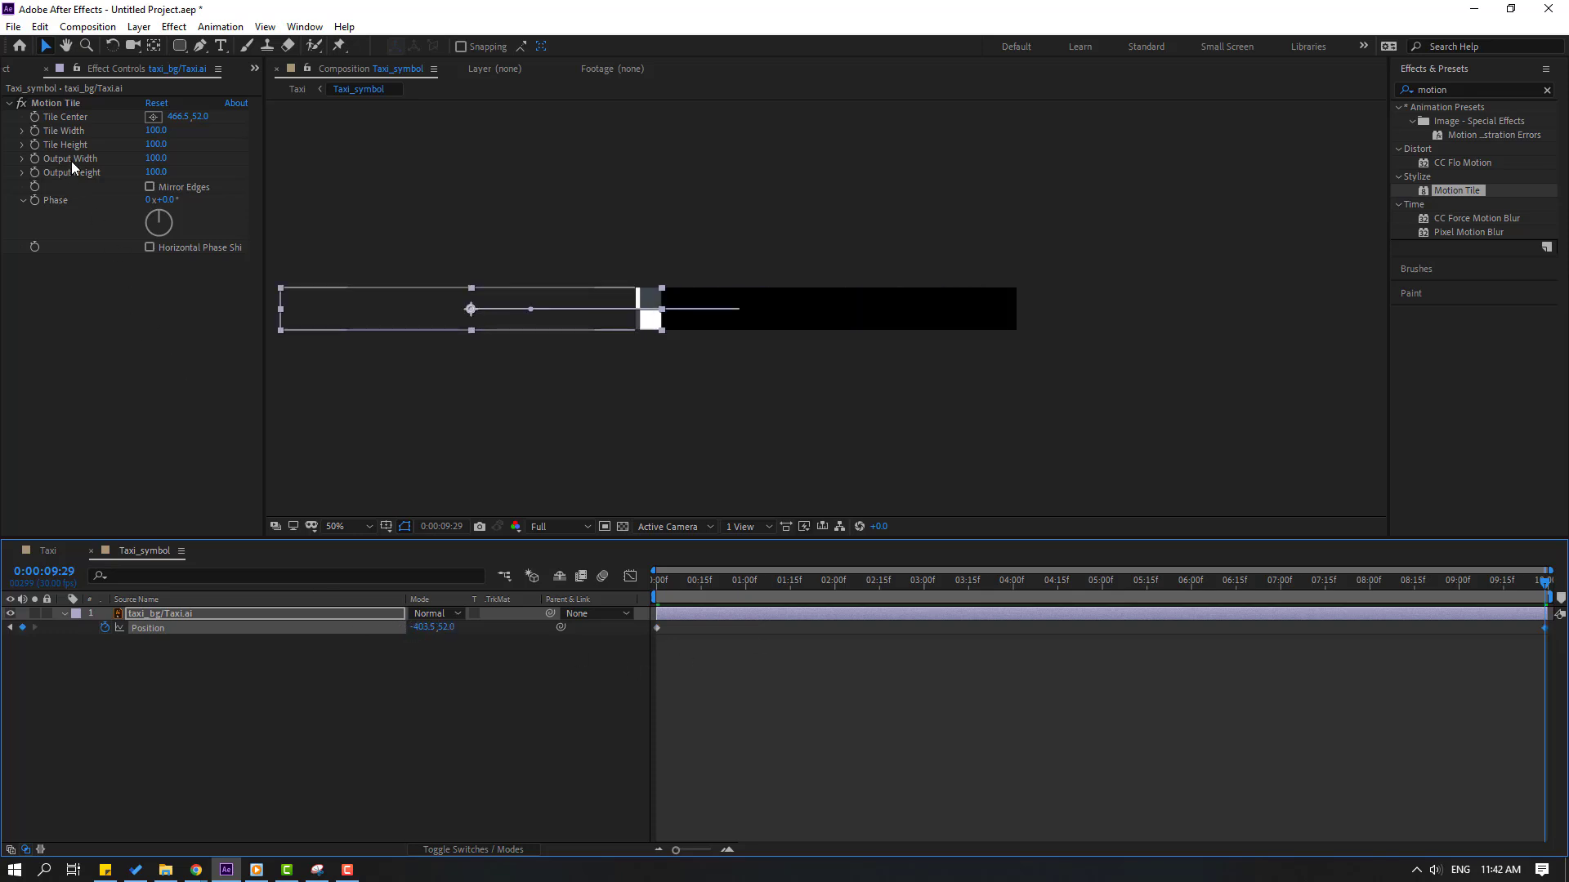
- Set Motion Tile Output Width to 500 and end Position x to -1323.5, previewing the scroll
left_click(116, 168)
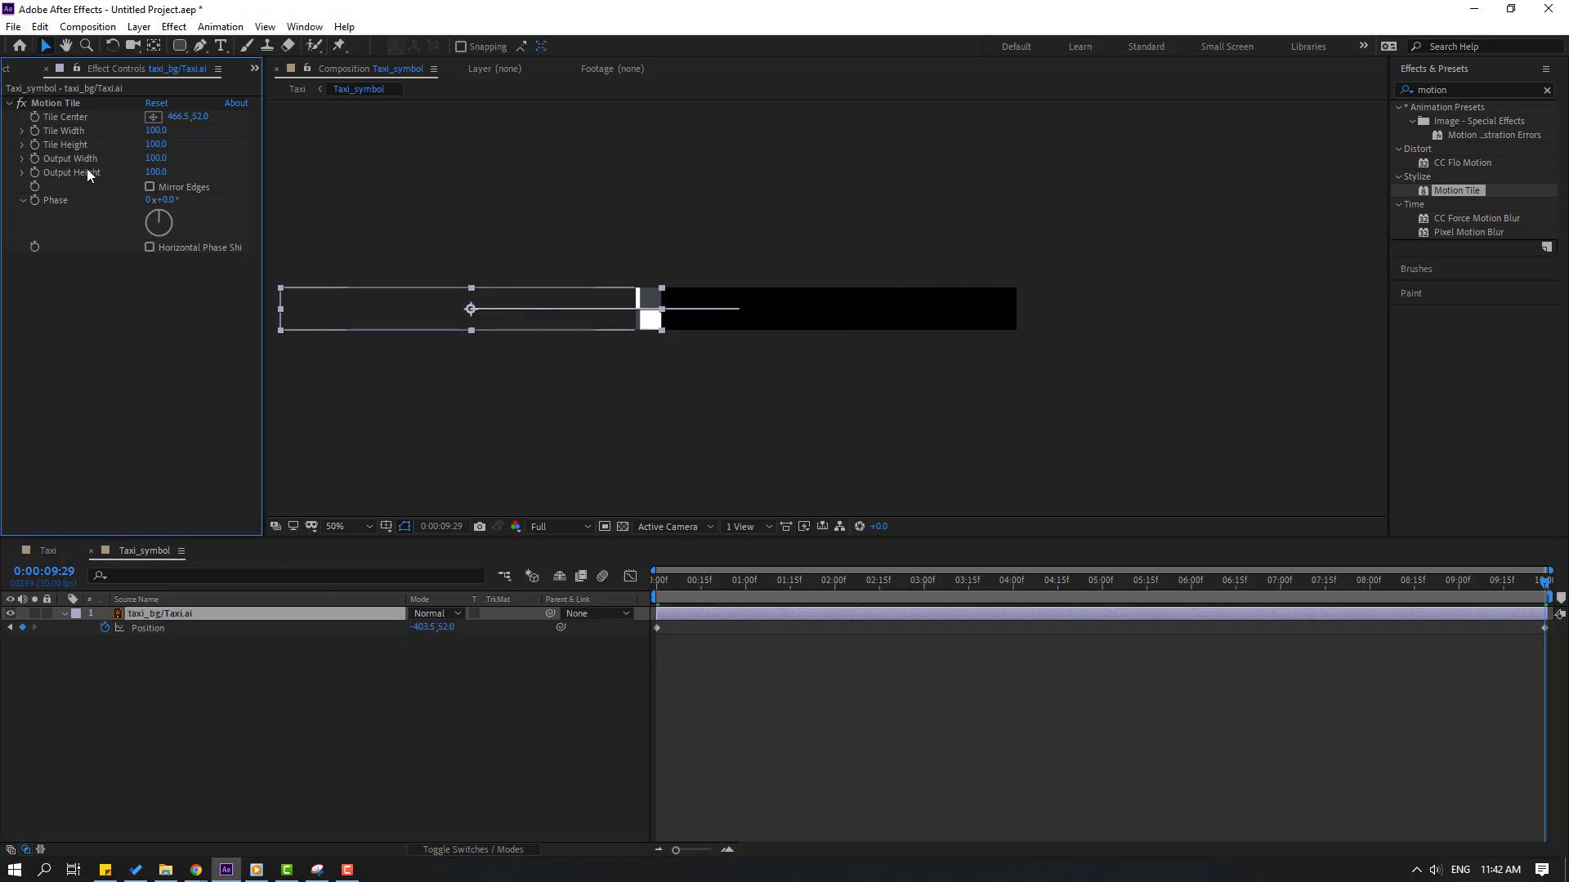
left_click_drag(157, 160, 176, 157)
left_click(154, 159)
key("space")
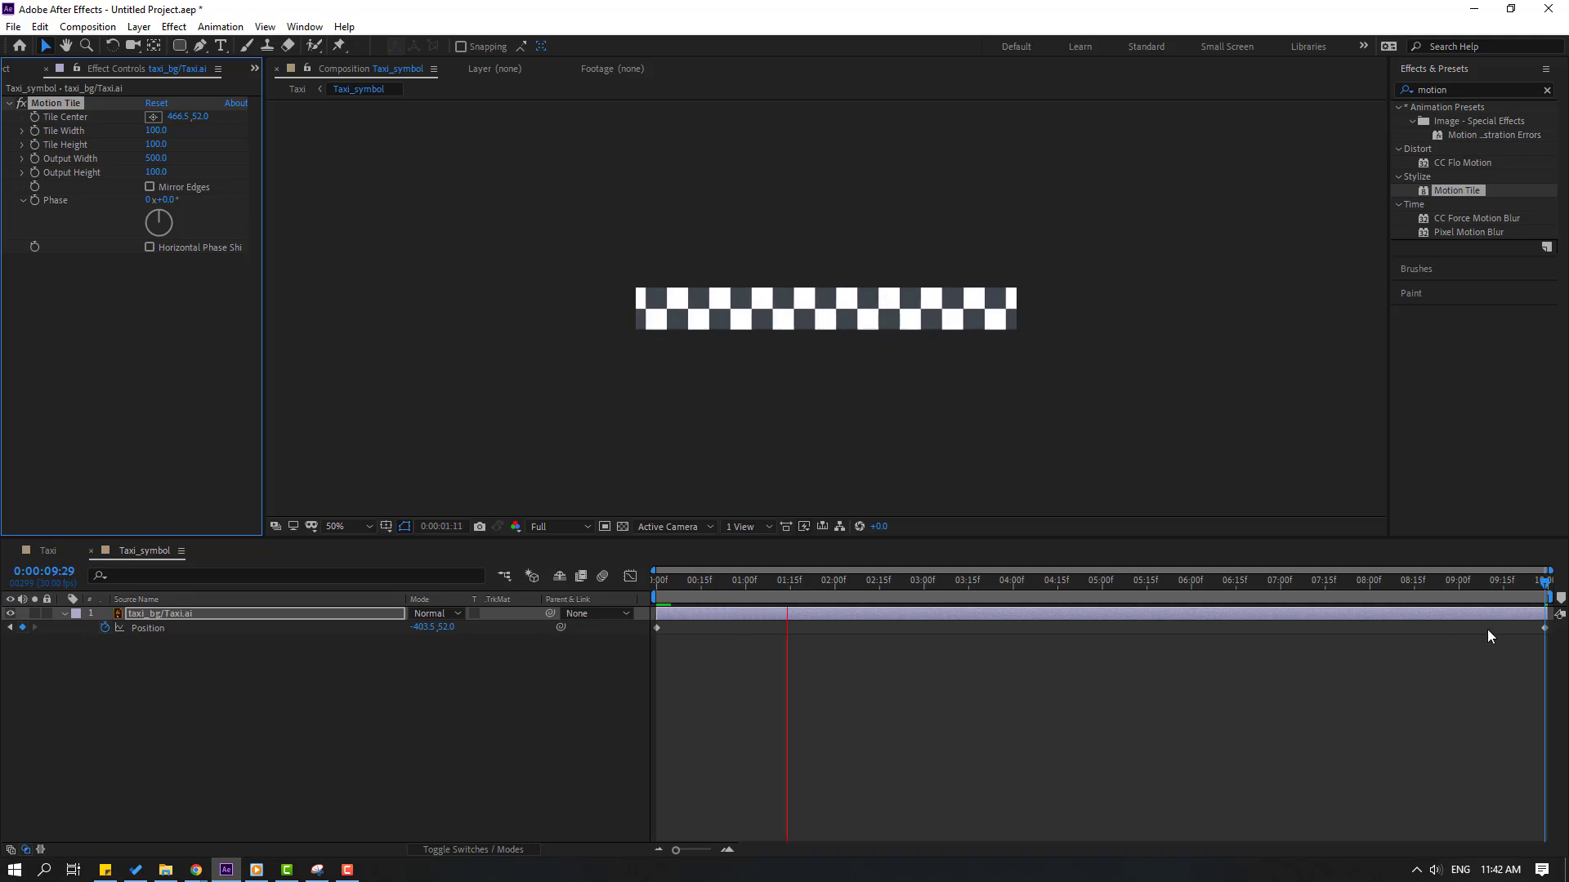
key("space")
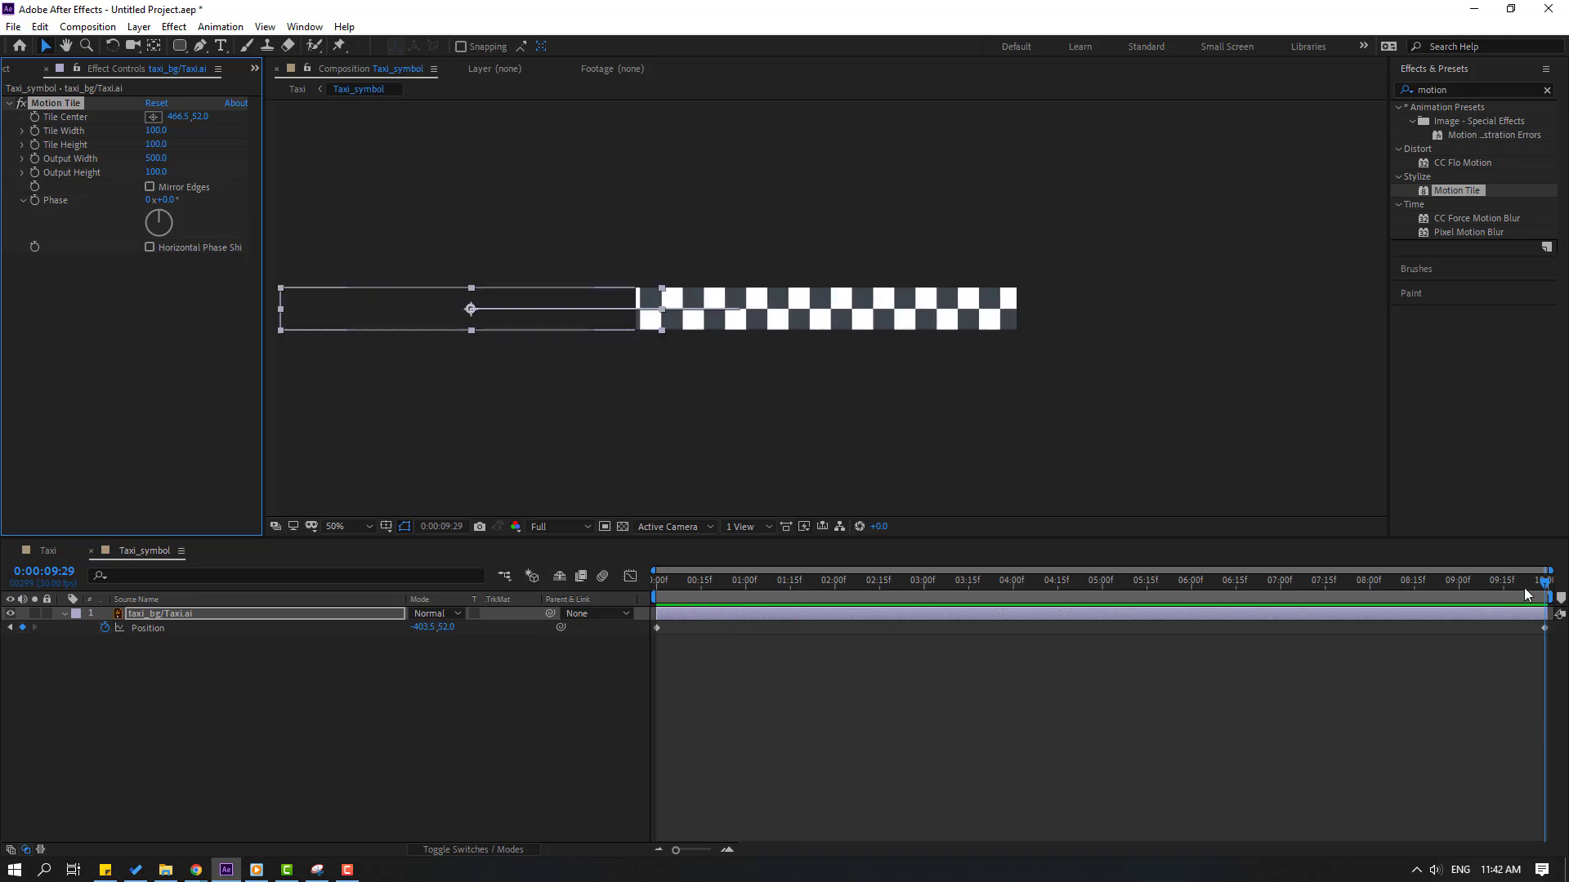
left_click_drag(414, 637, 352, 635)
key("space")
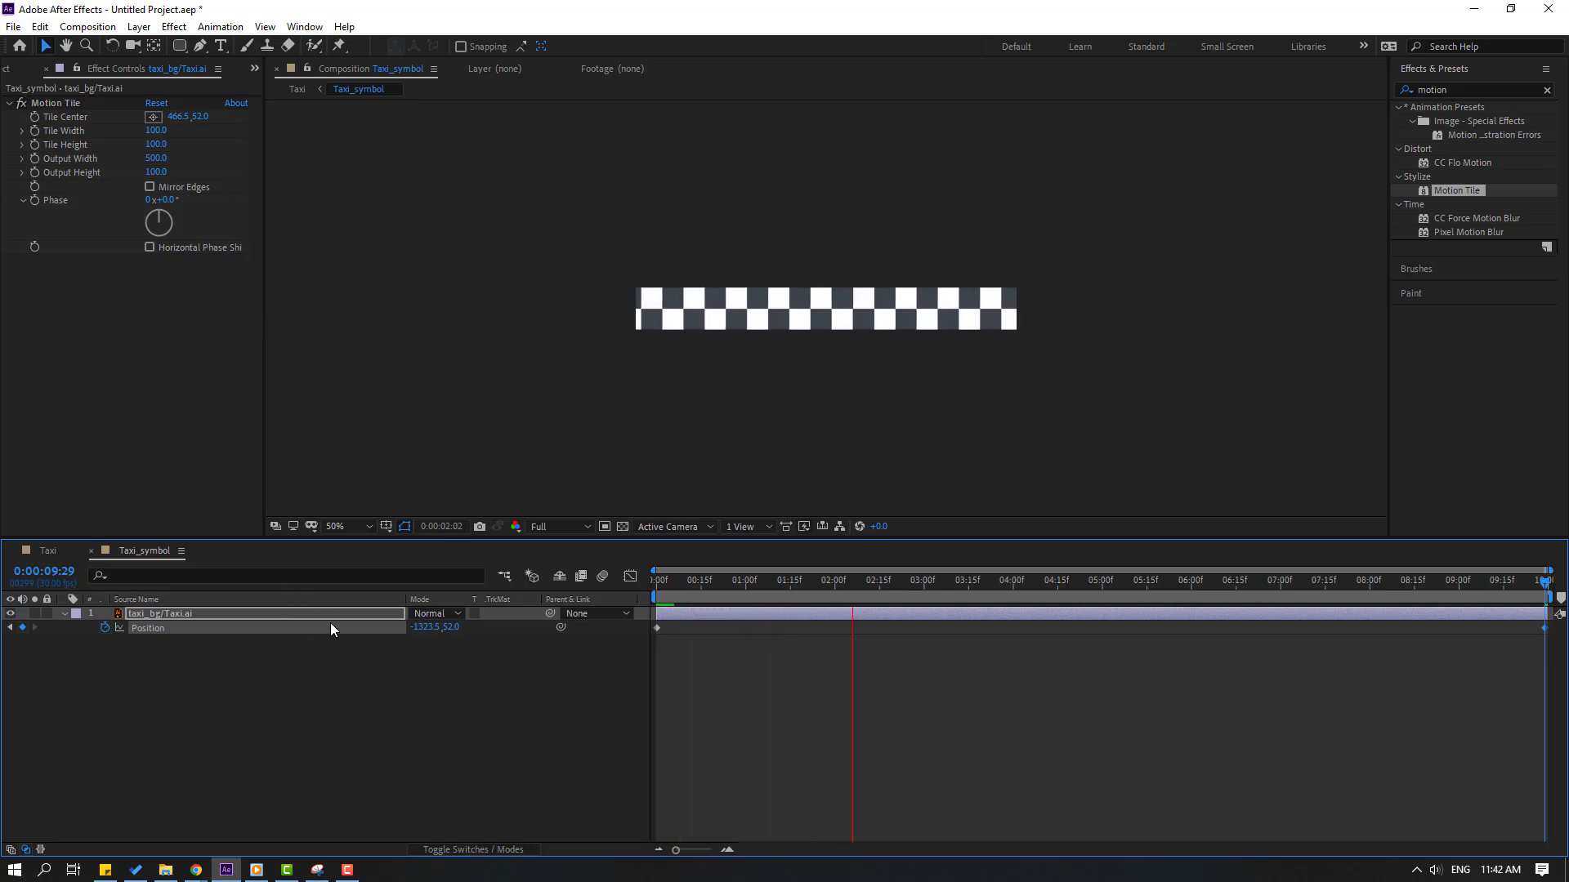
key("space")
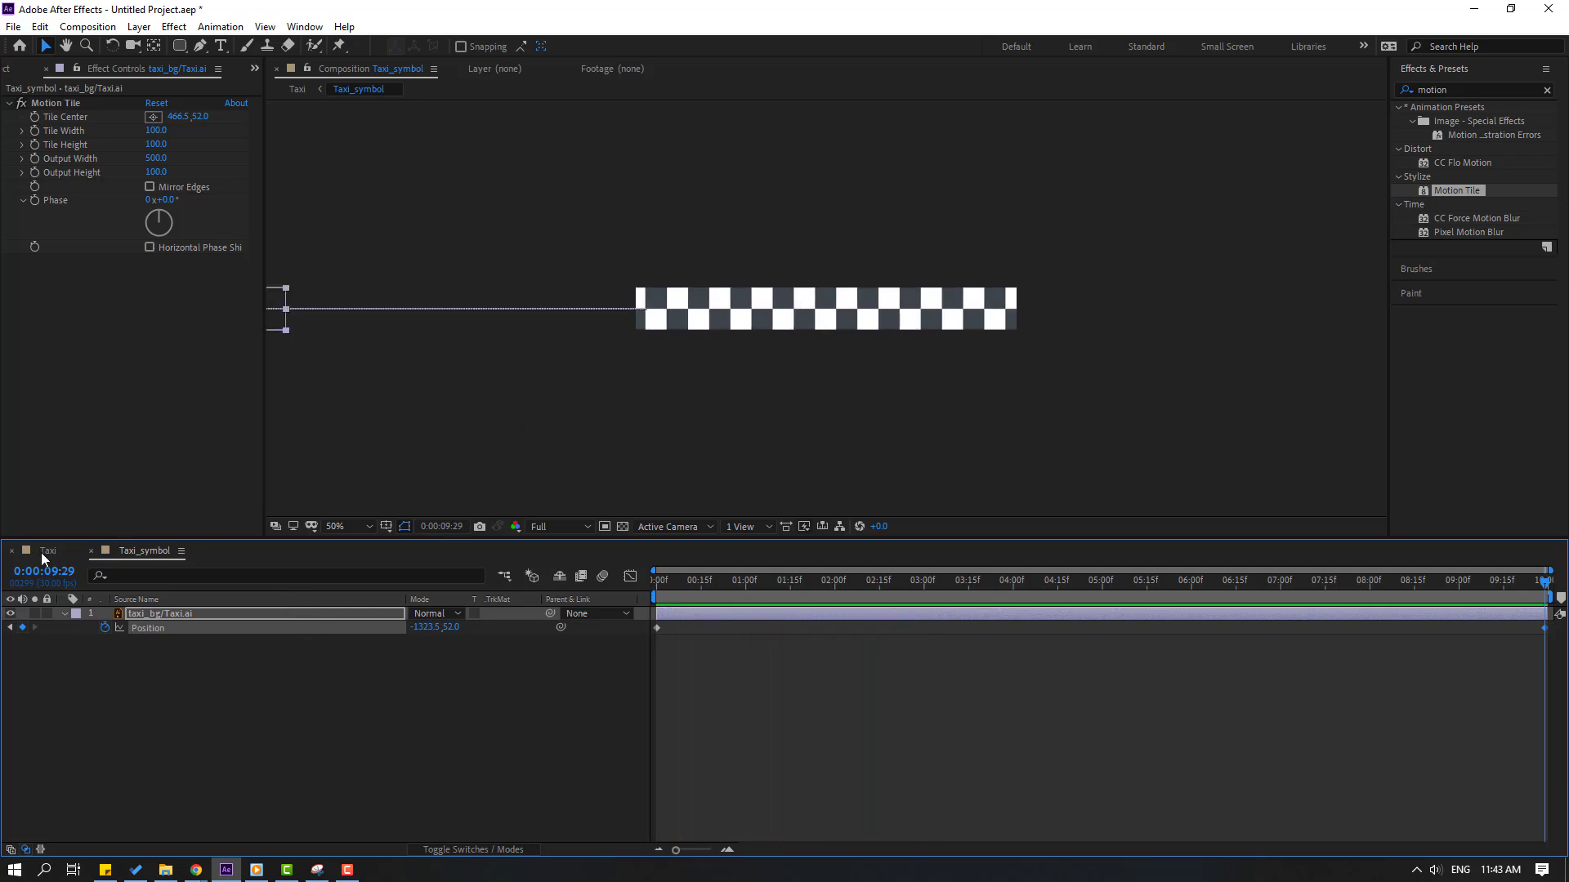
- In Taxi, keyframe taxi_bg's Position from y 1143.9 at 0:00 to 958.9 at 0:19
left_click(41, 552)
left_click_drag(653, 582, 821, 582)
key("Home")
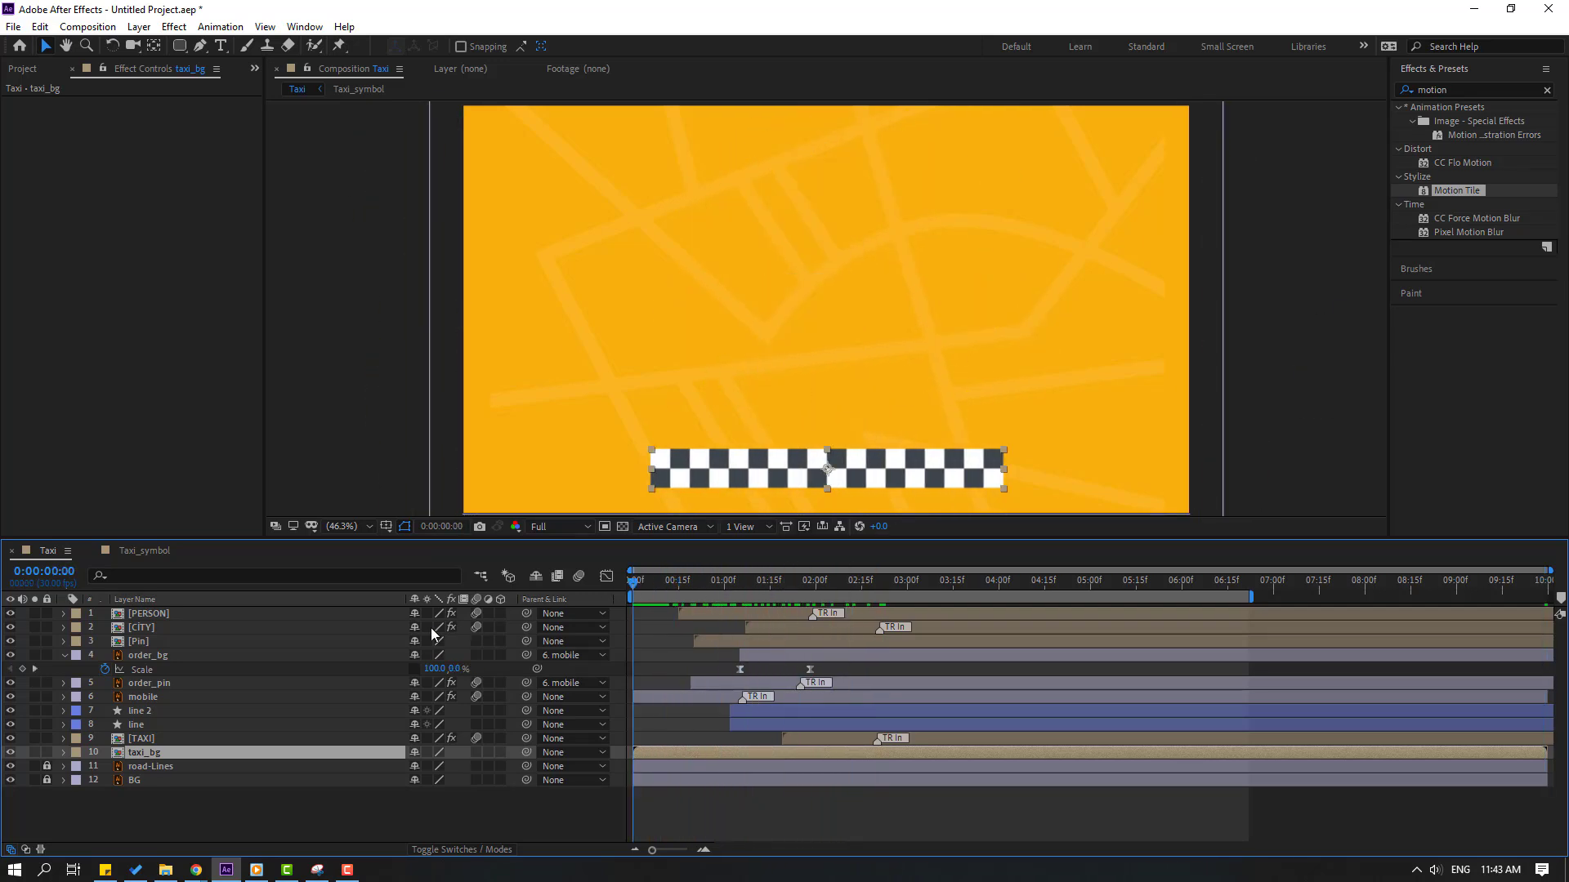
key("p")
left_click_drag(664, 582, 691, 582)
left_click(105, 766)
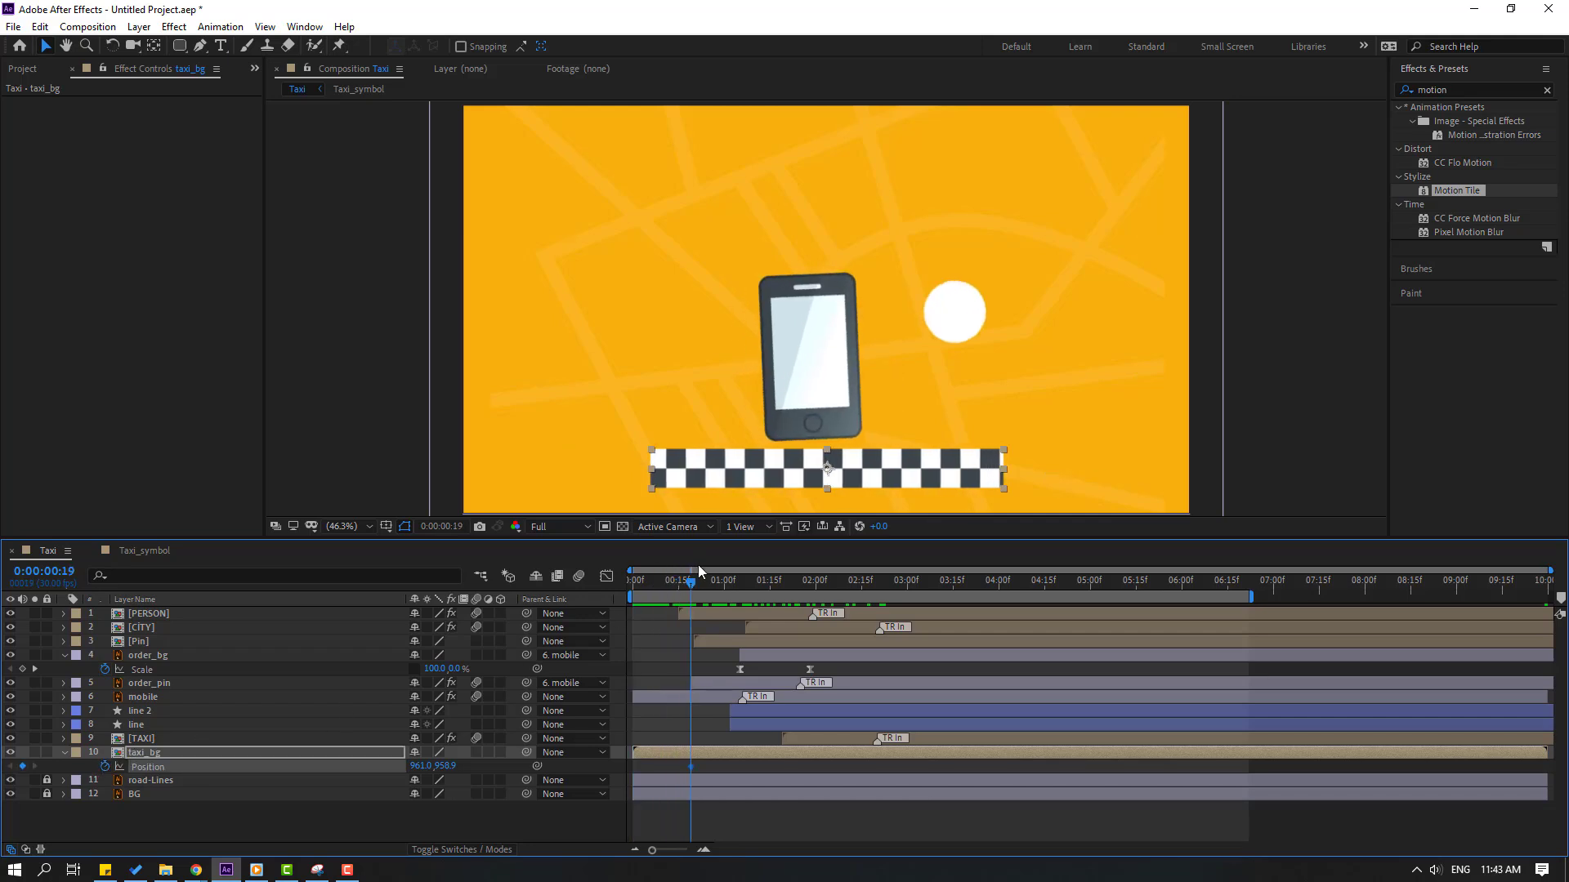
key("Home")
left_click_drag(445, 766, 601, 756)
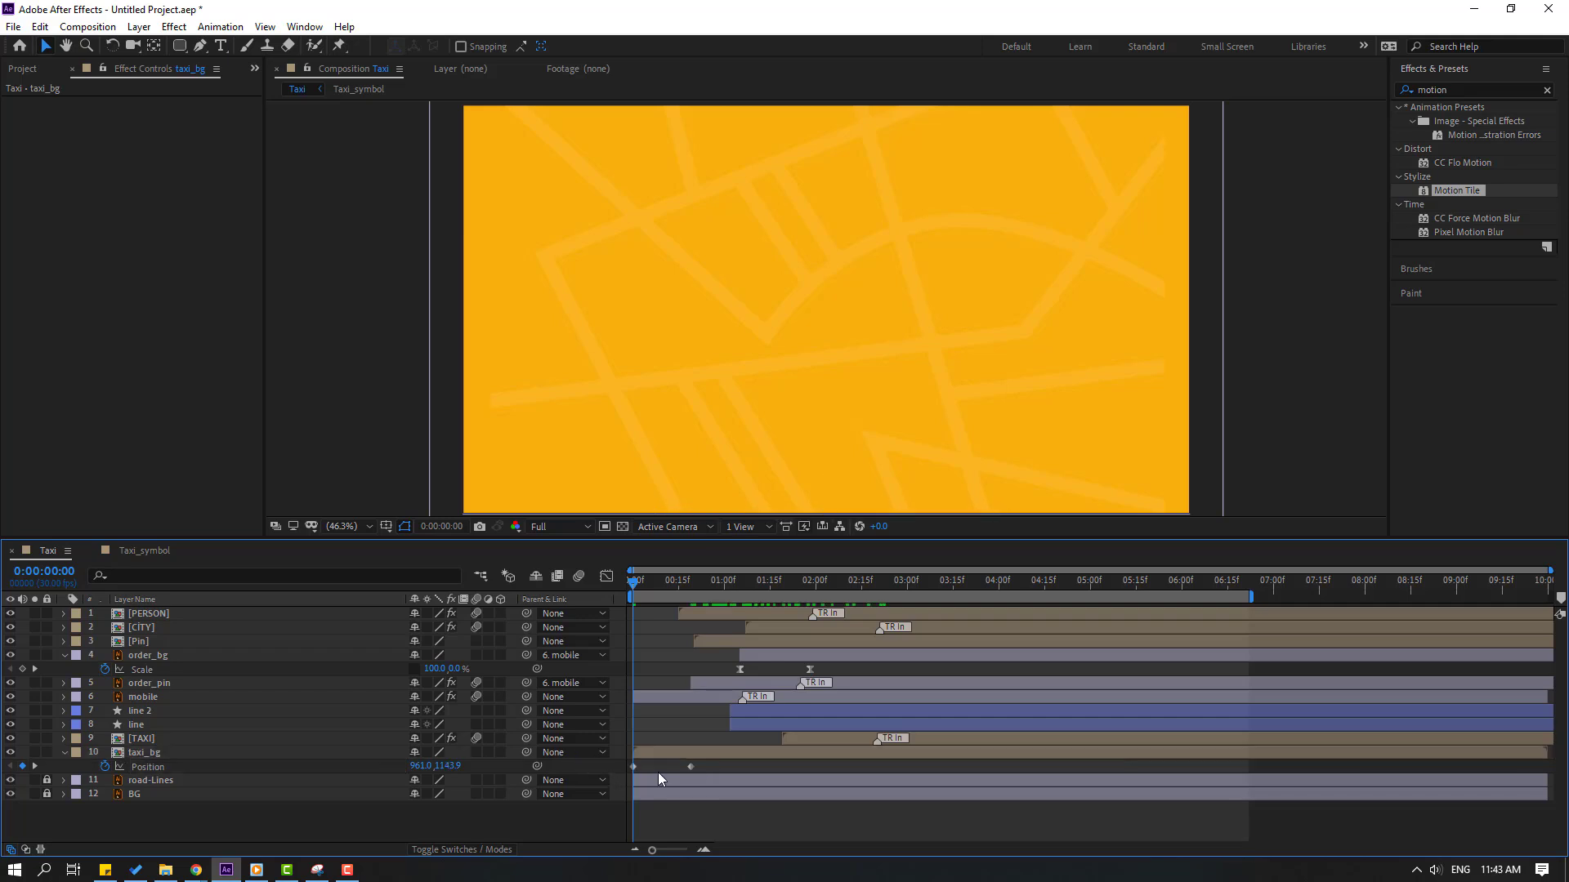
- Apply Easy Ease to the rise and make its speed peak late in the Graph Editor
right_click(634, 767)
mouse_move(662, 760)
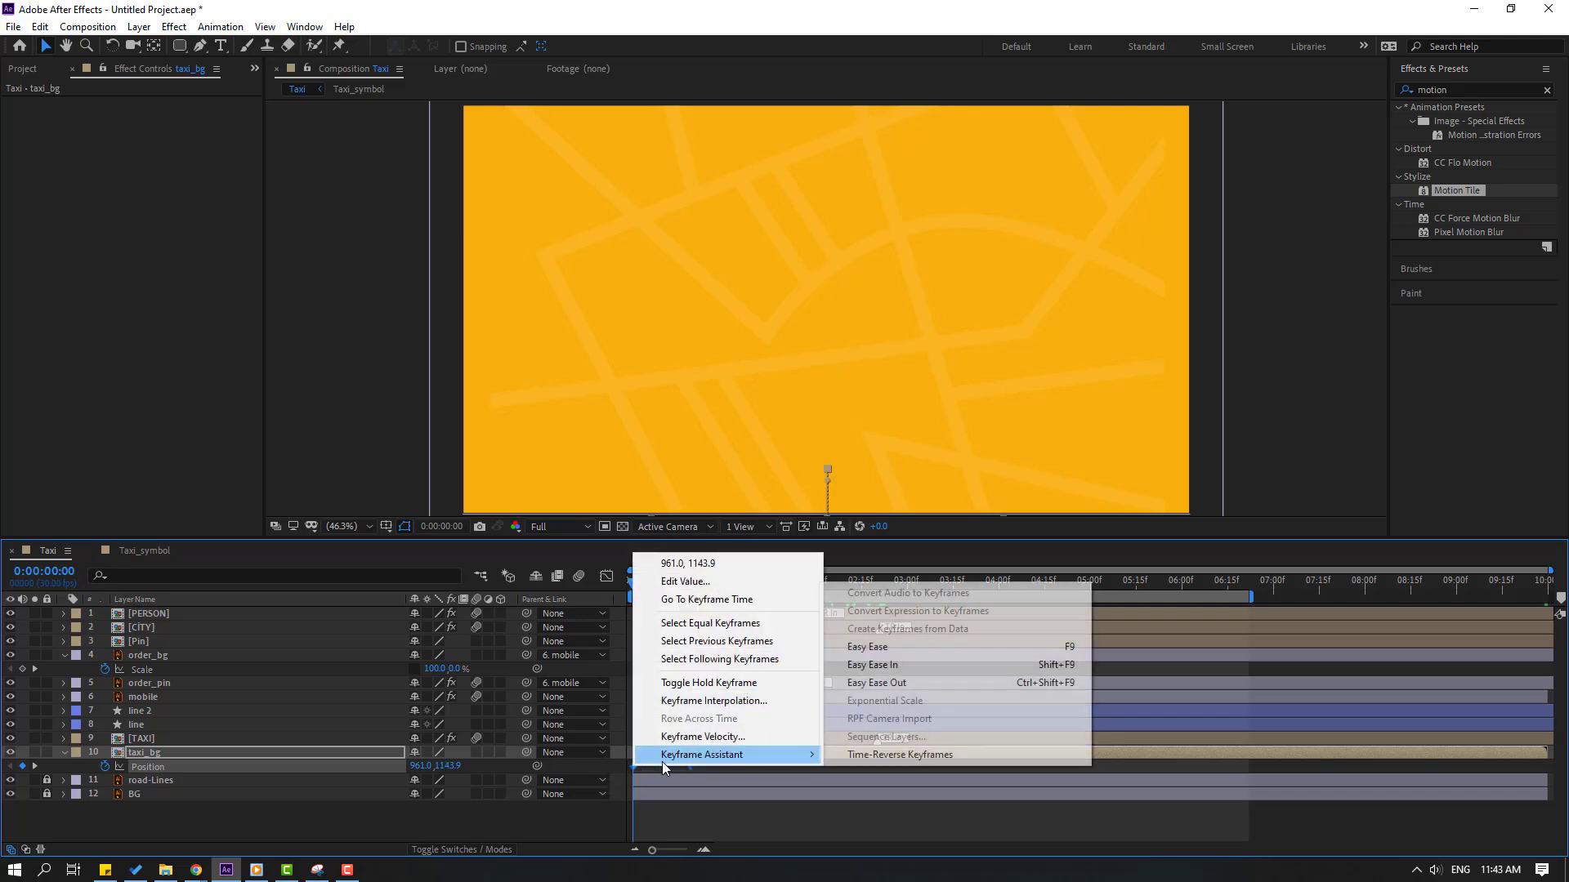
left_click(868, 647)
left_click(607, 576)
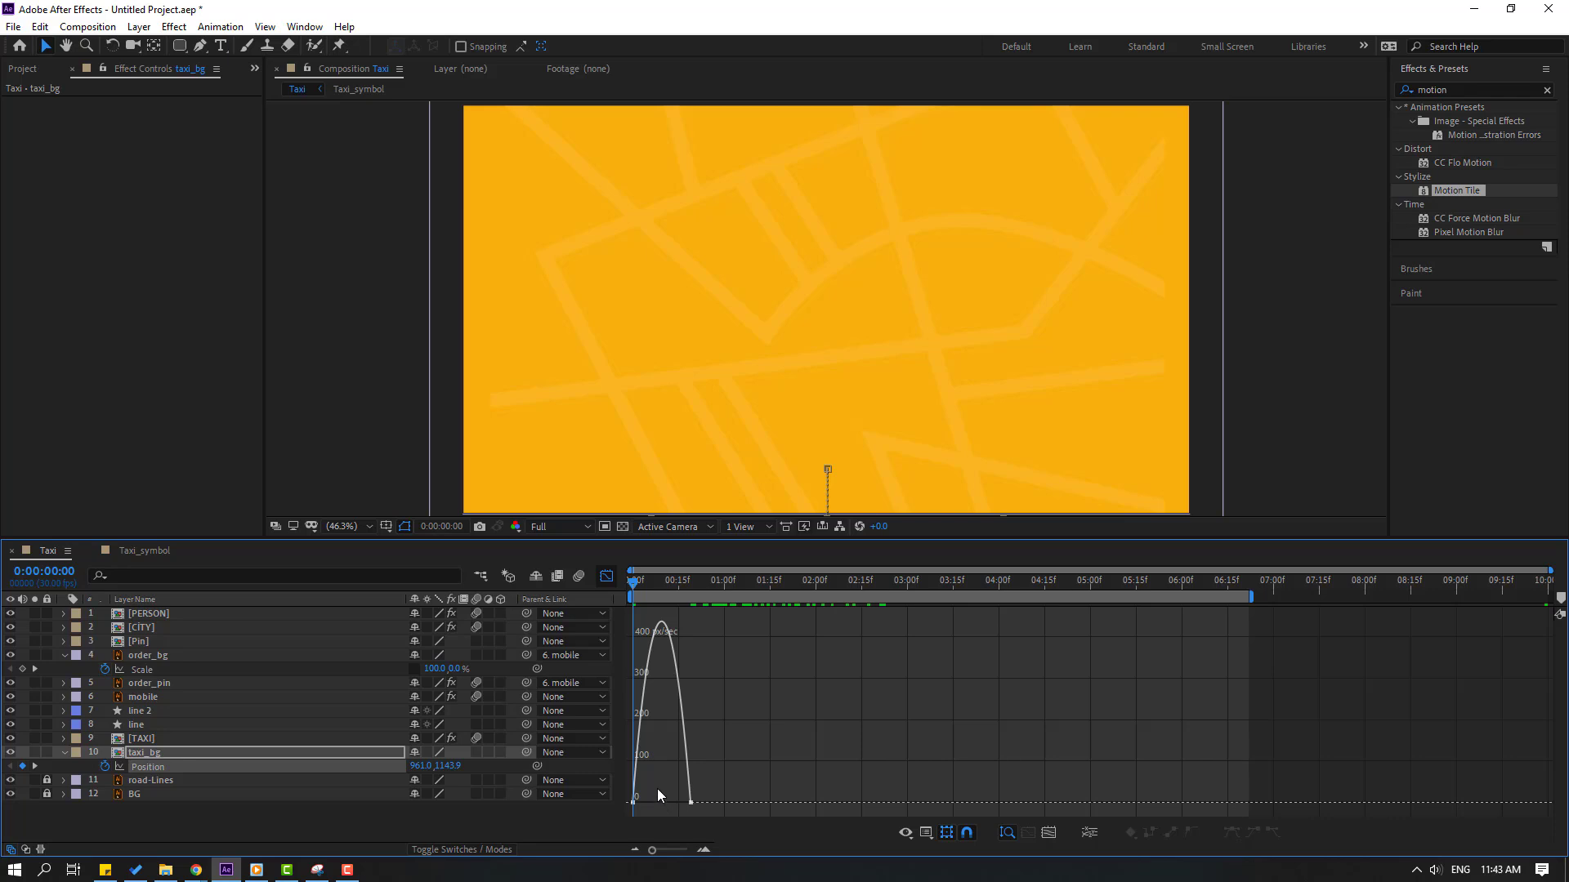
left_click(633, 804)
left_click_drag(643, 804, 659, 803)
left_click(606, 577)
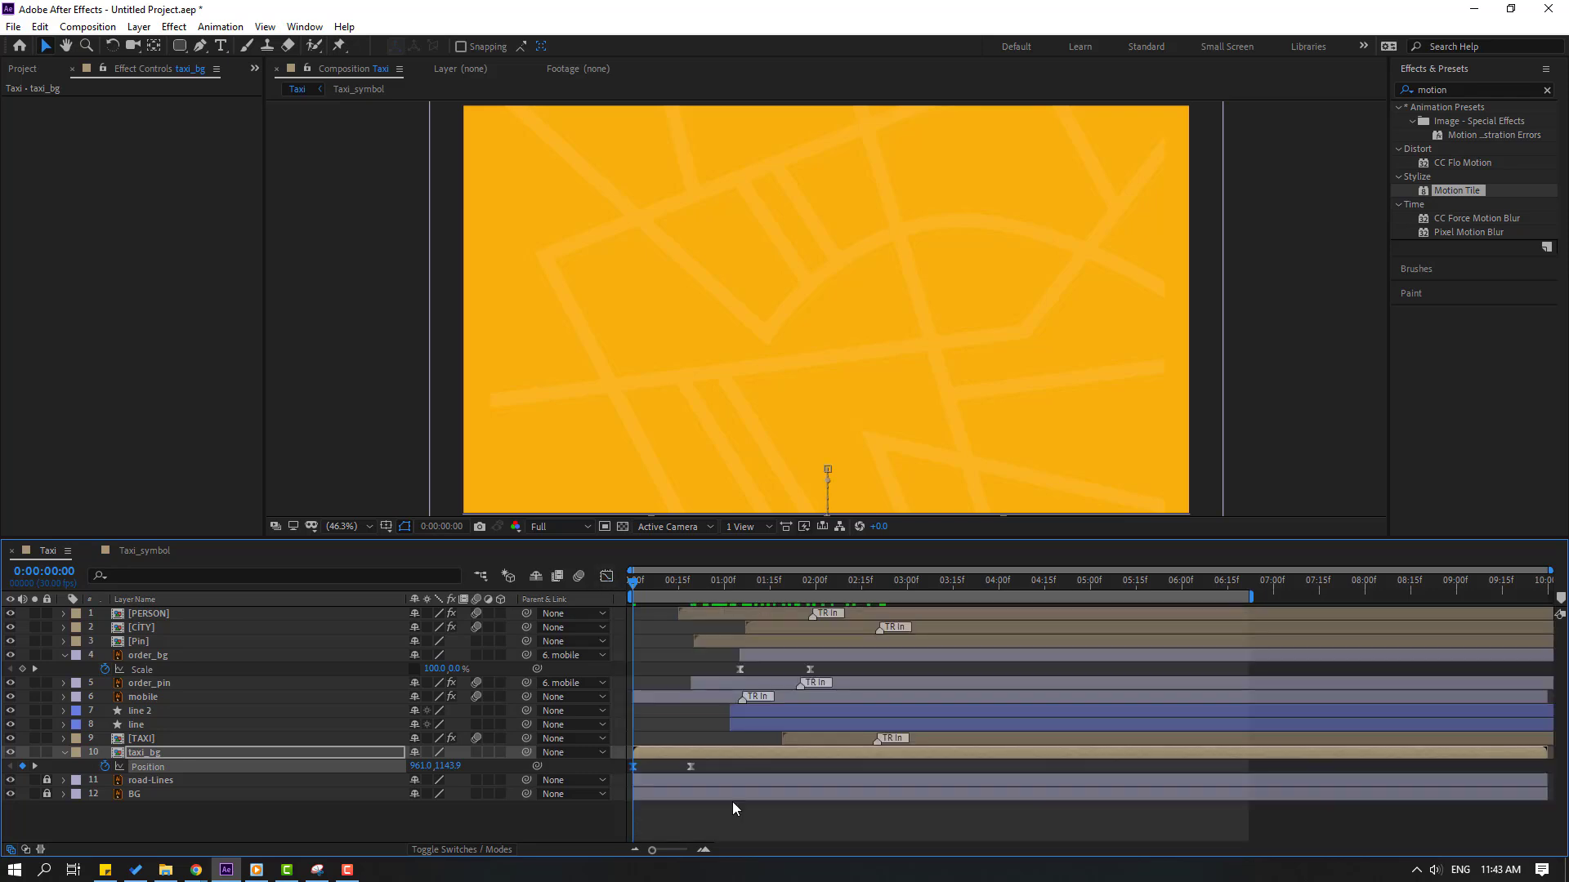